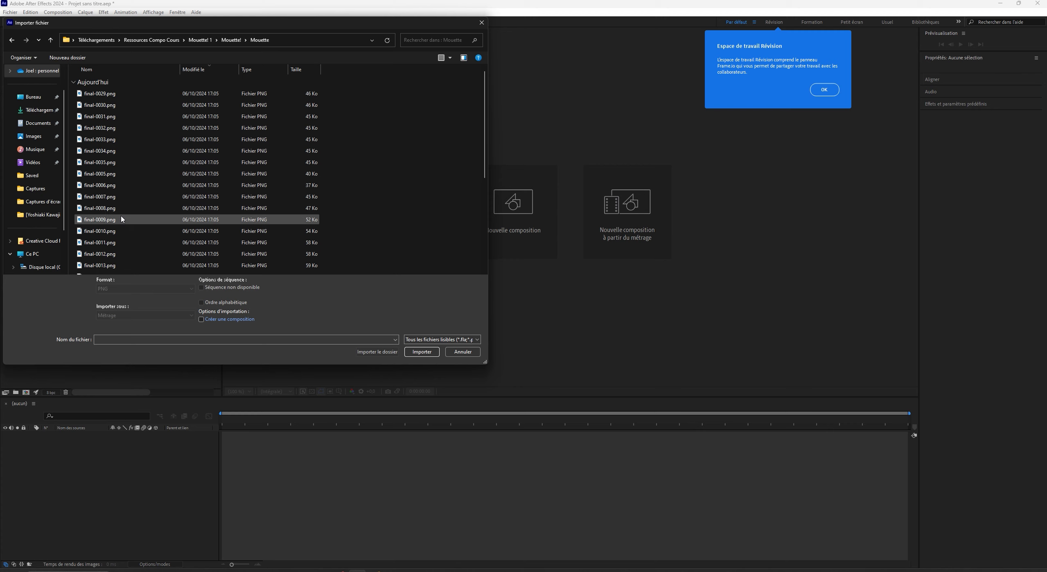
# Import the seagull images from the Mouette folder as a PNG sequence, using final-0029.png, and play the footage.
pyautogui.click(94, 95)
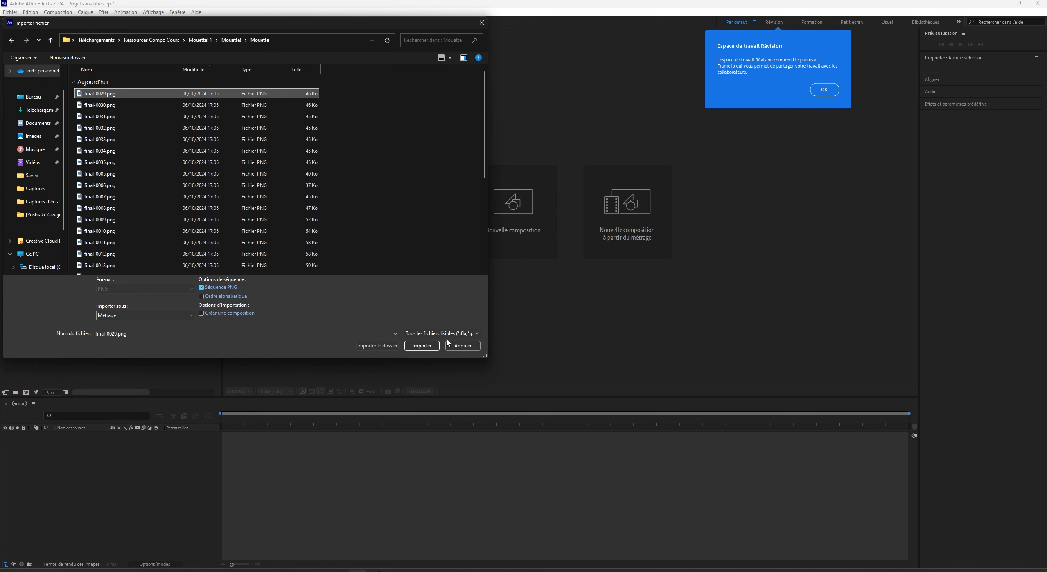
pyautogui.click(417, 349)
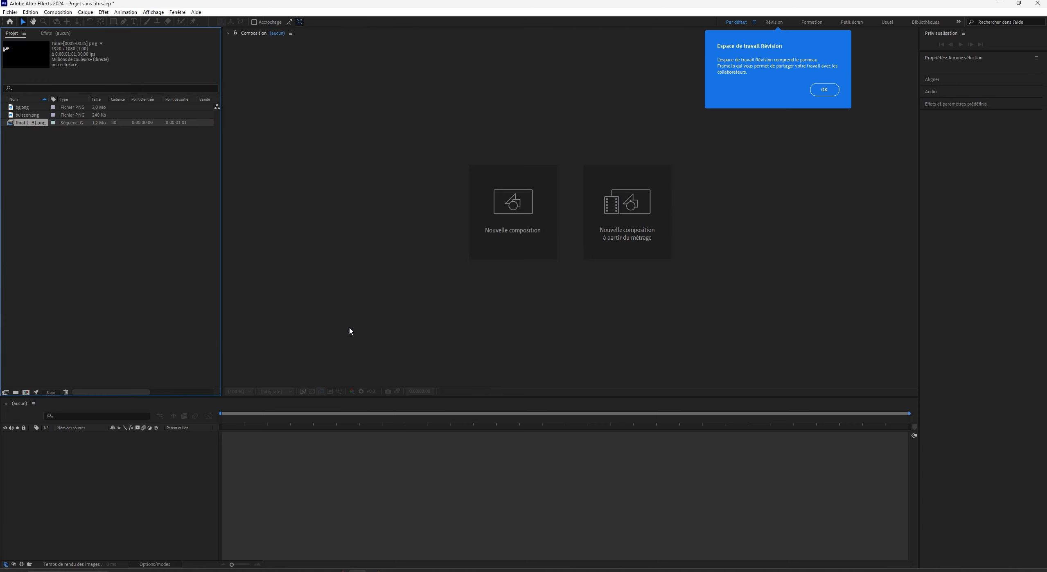
pyautogui.doubleClick(28, 122)
pyautogui.press('space')
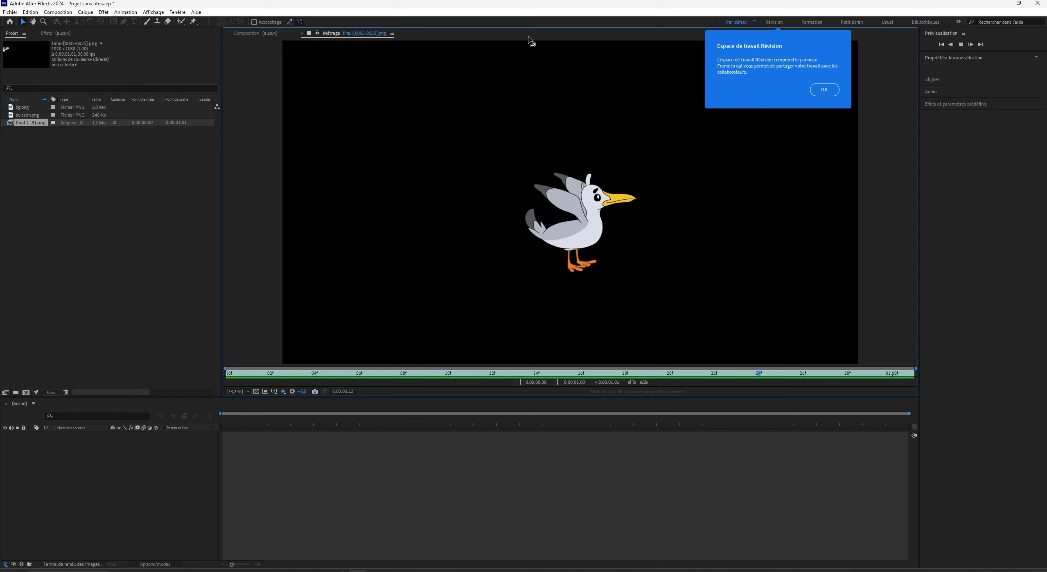
pyautogui.click(830, 90)
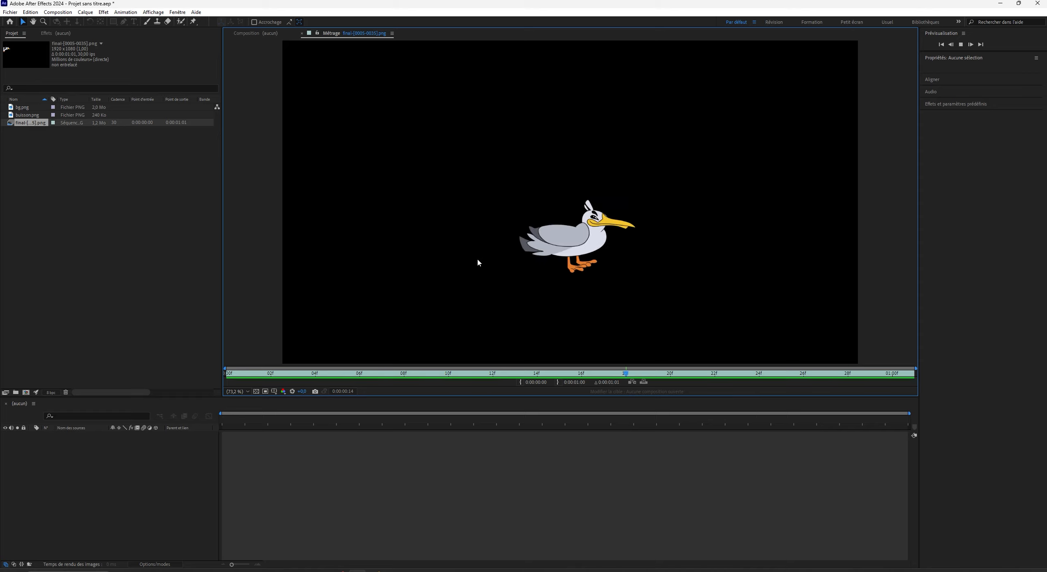
pyautogui.press('space')
# Interpret the seagull sequence's footage to conform to 12 frames per second.
pyautogui.click(23, 123)
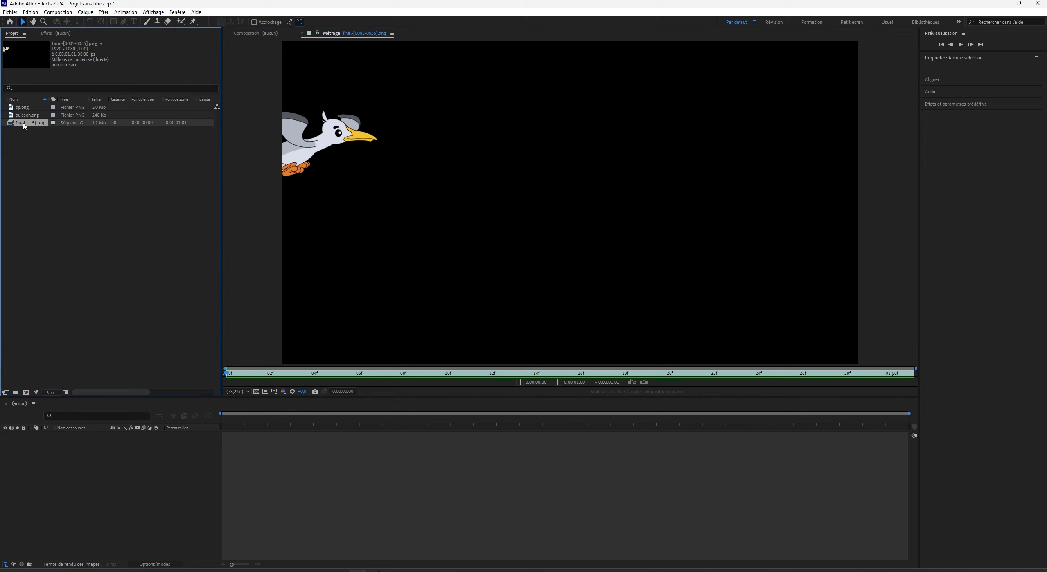
pyautogui.rightClick(28, 125)
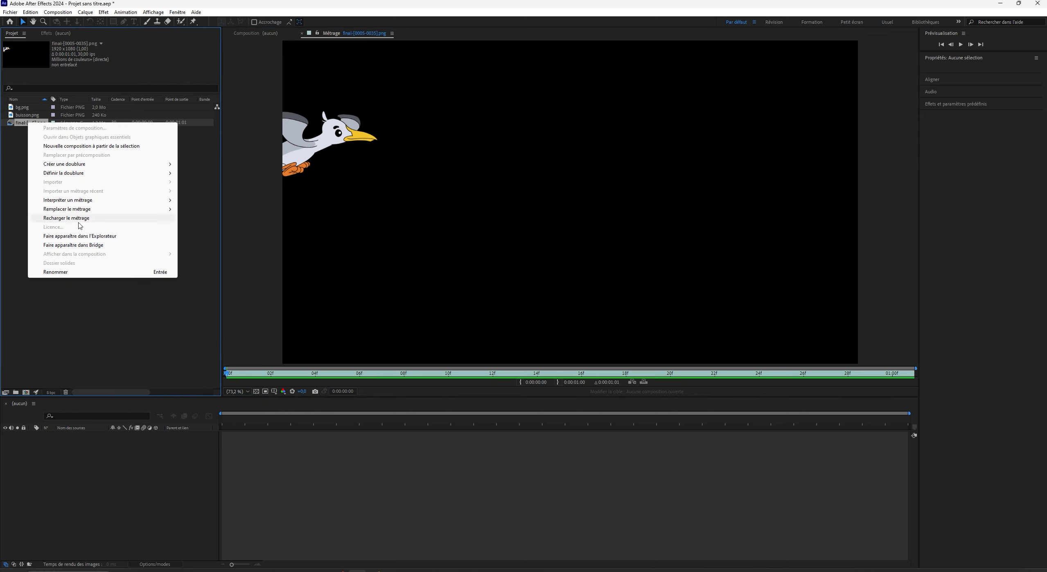
pyautogui.moveTo(144, 203)
pyautogui.click(205, 202)
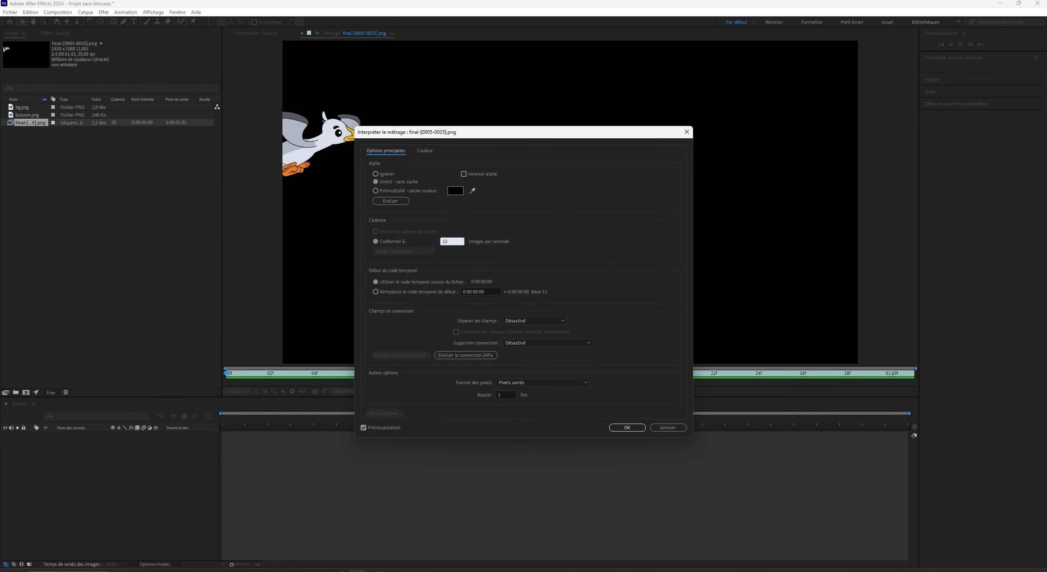
pyautogui.click(510, 393)
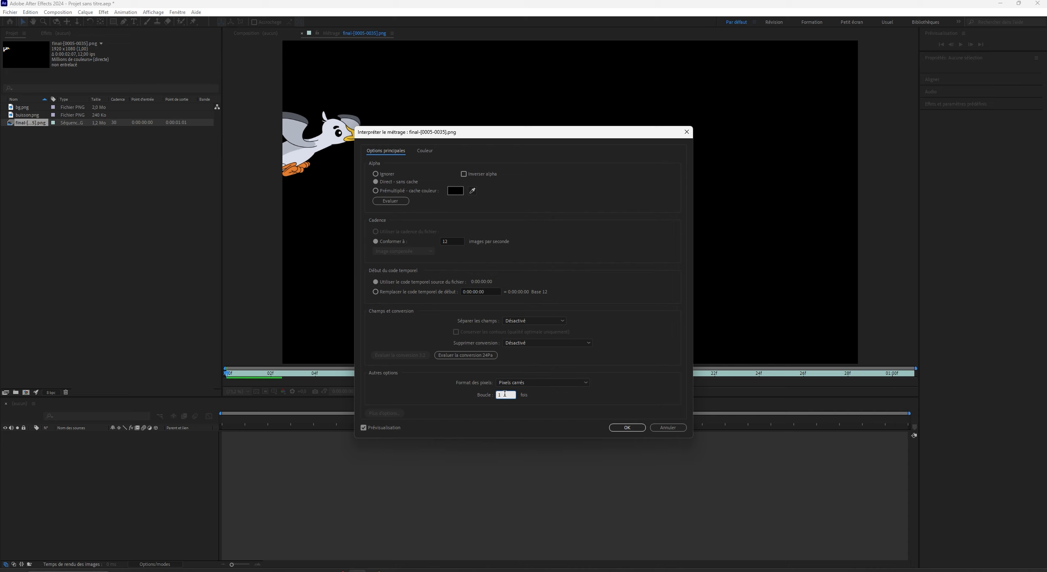
pyautogui.click(625, 429)
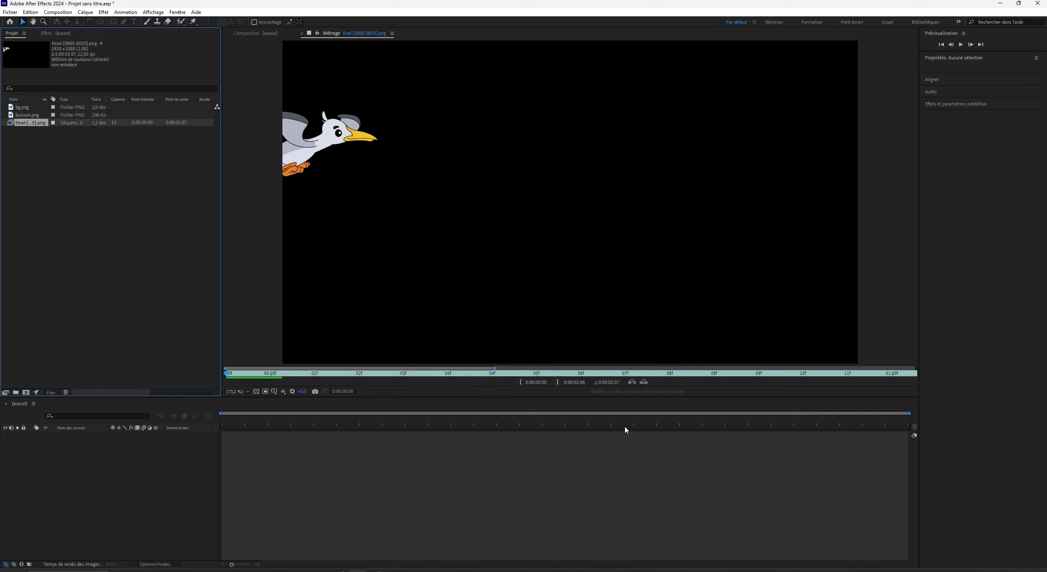
# Play the seagull sequence in the footage viewer to check its speed at the new frame rate.
pyautogui.click(50, 138)
pyautogui.doubleClick(27, 123)
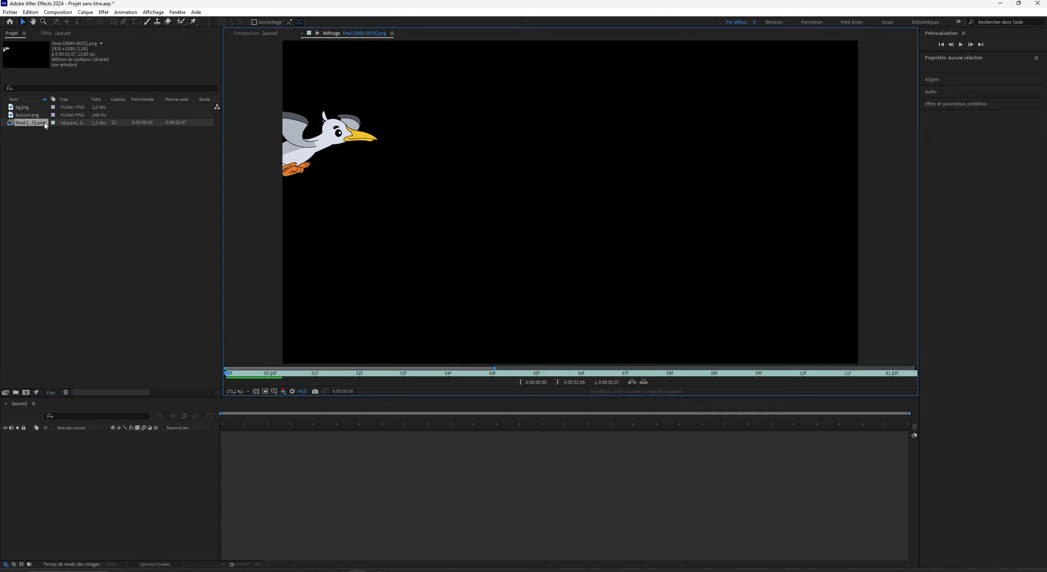
pyautogui.press('space')
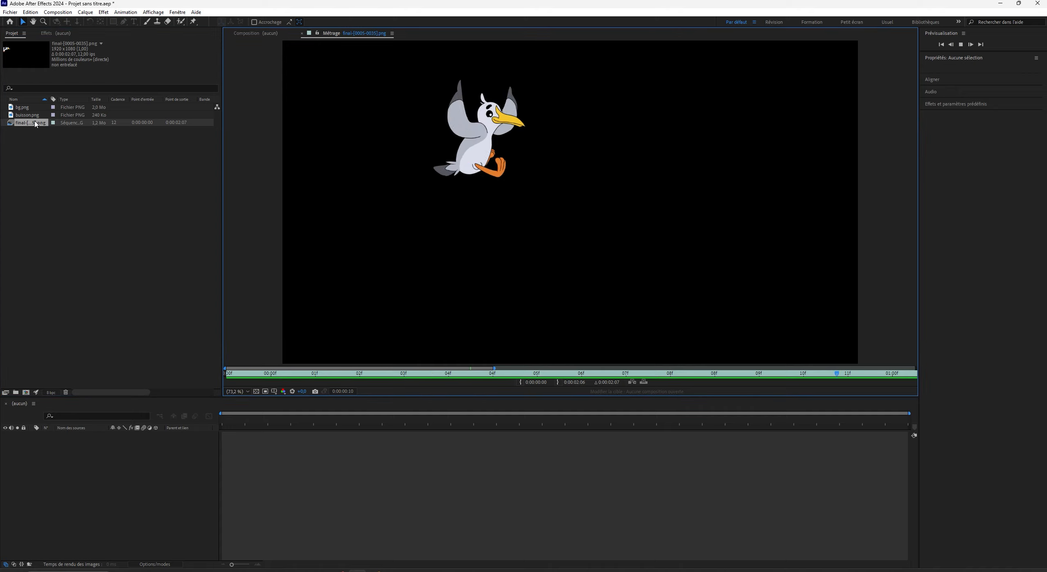
pyautogui.press('space')
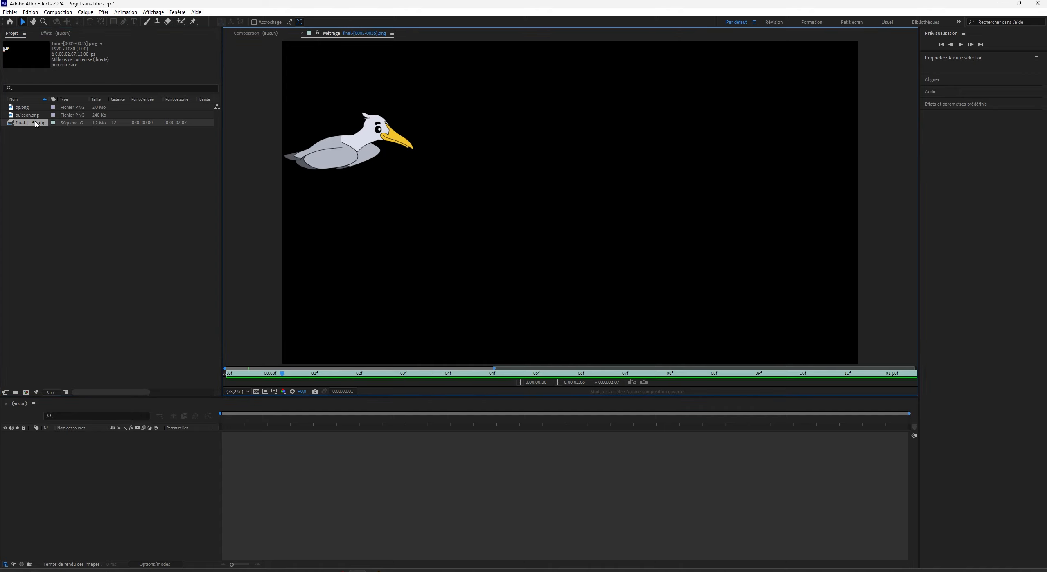
# Import the fire images from the feu folder as a PNG sequence, using feu0003.png, and open the footage for preview.
pyautogui.doubleClick(88, 166)
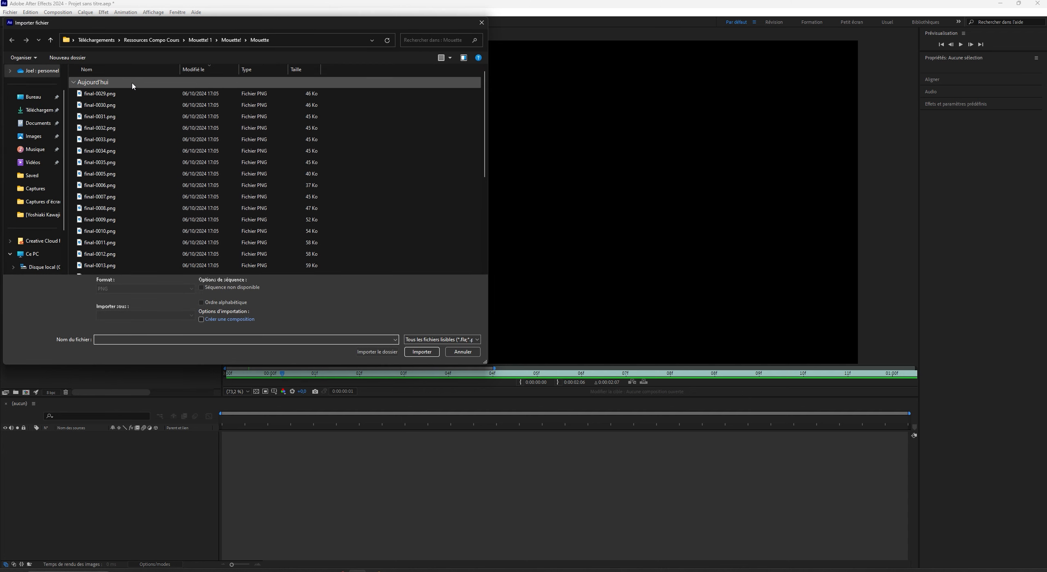
pyautogui.click(239, 40)
pyautogui.doubleClick(90, 128)
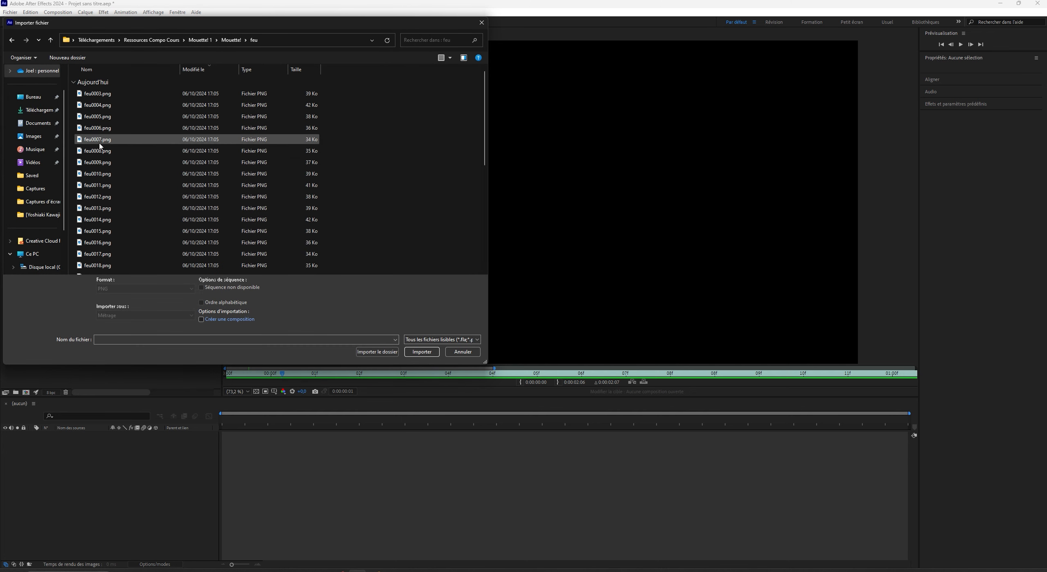
pyautogui.click(107, 94)
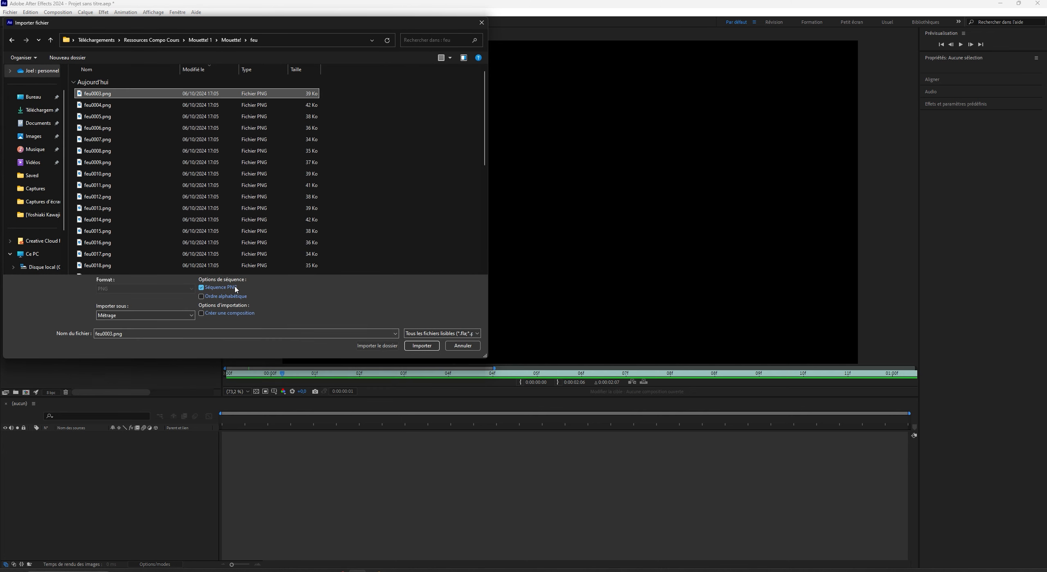
pyautogui.click(422, 346)
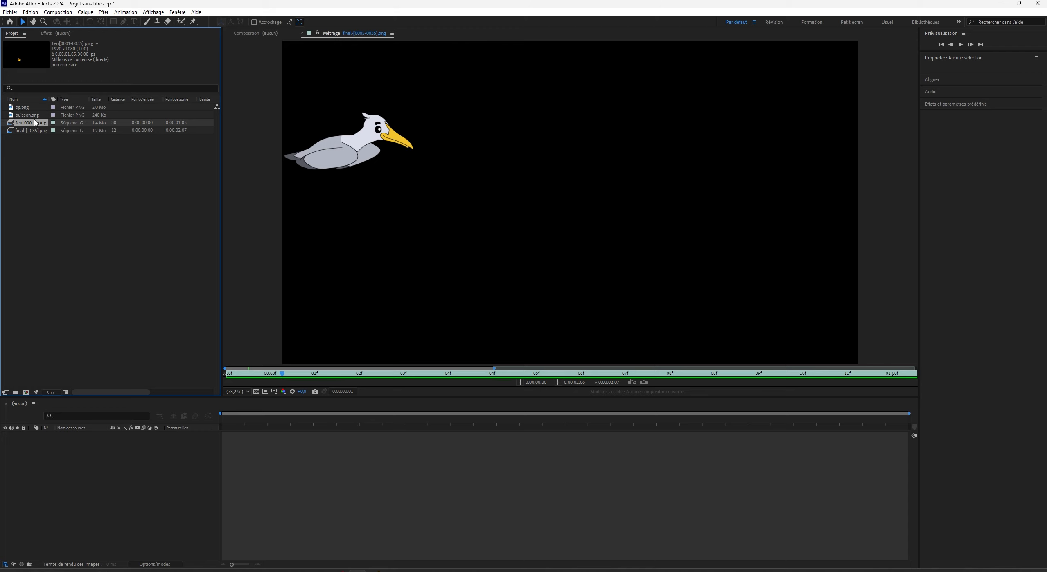
pyautogui.doubleClick(31, 122)
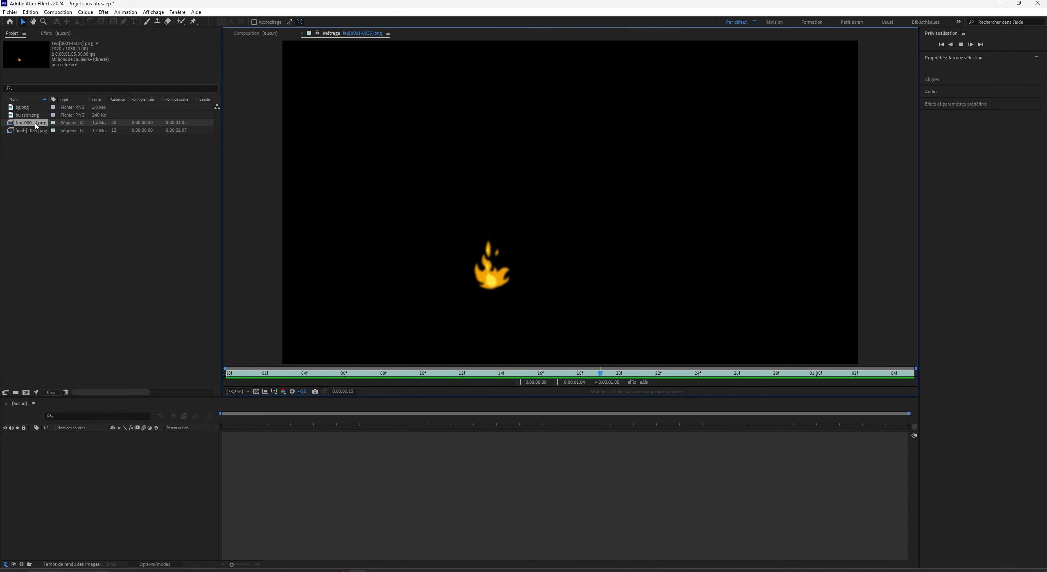
# Conform the fire sequence to 12 frames per second, make it loop repeatedly, and play it back.
pyautogui.rightClick(36, 125)
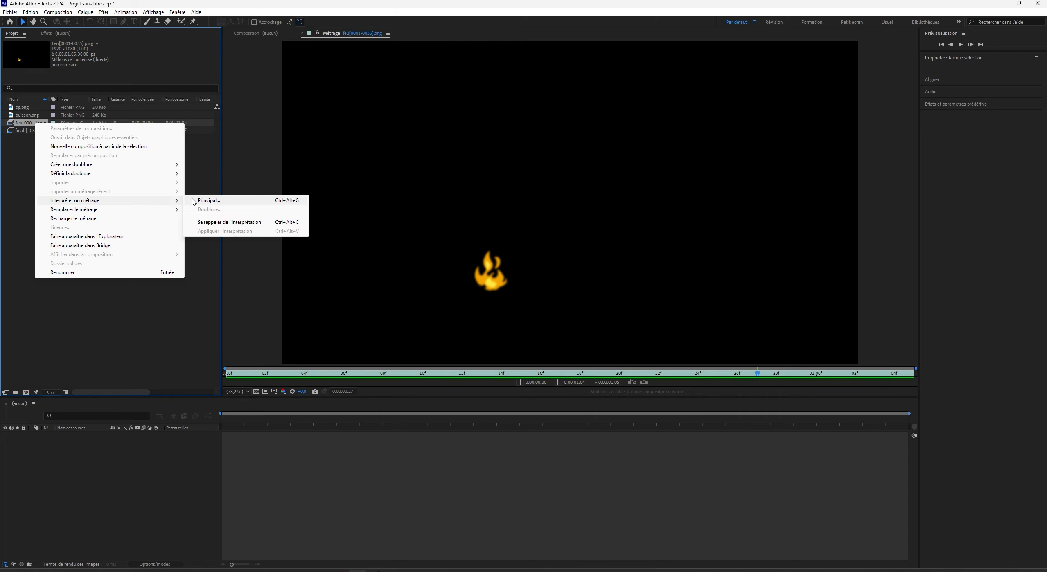
pyautogui.click(197, 201)
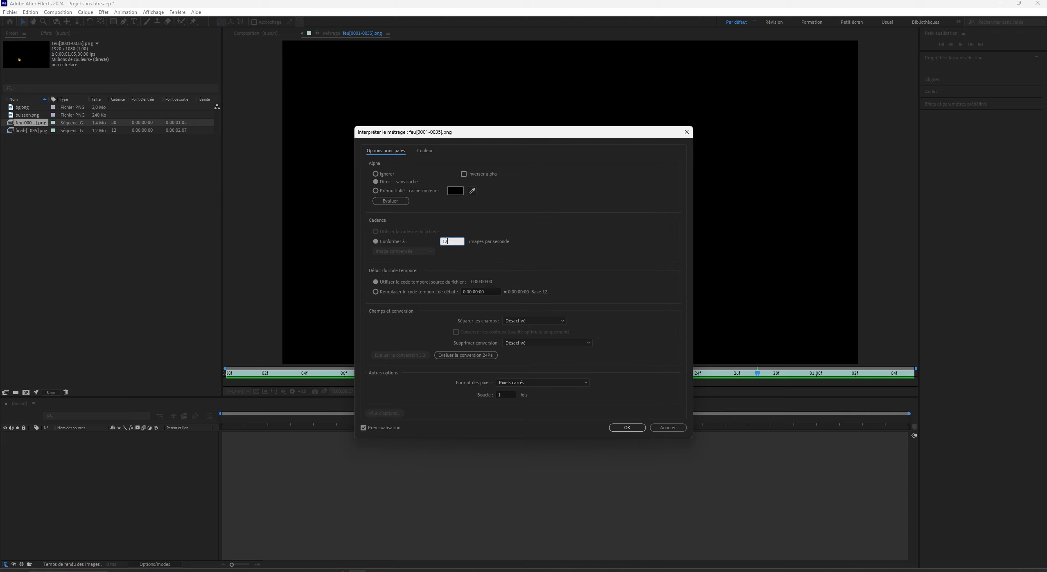
pyautogui.write('12')
pyautogui.click(511, 396)
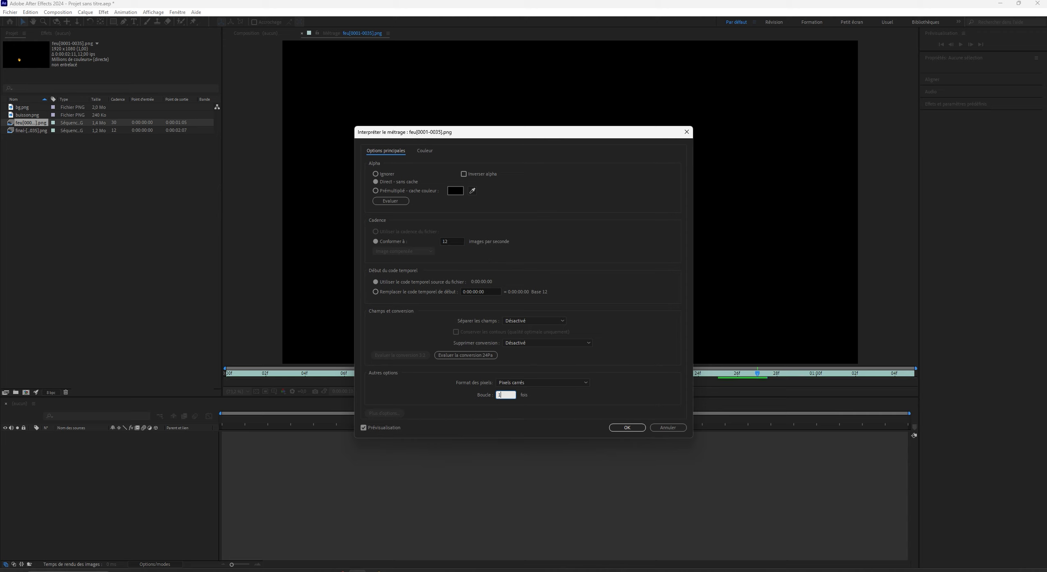
pyautogui.click(627, 428)
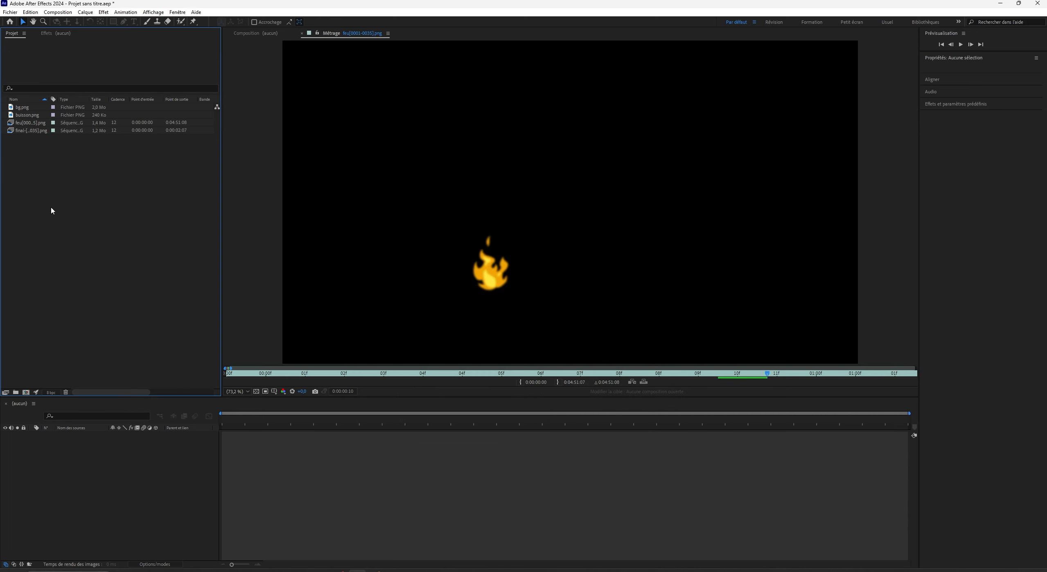
pyautogui.click(21, 124)
pyautogui.press('space')
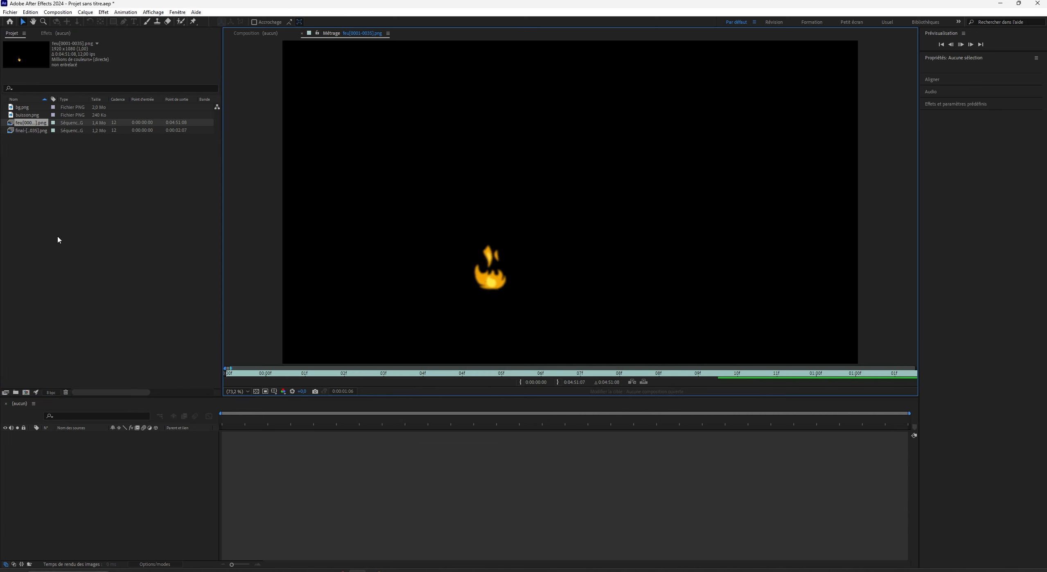
# Import the girl images from the Fille folder as a PNG sequence, using Fille0001.png.
pyautogui.doubleClick(105, 215)
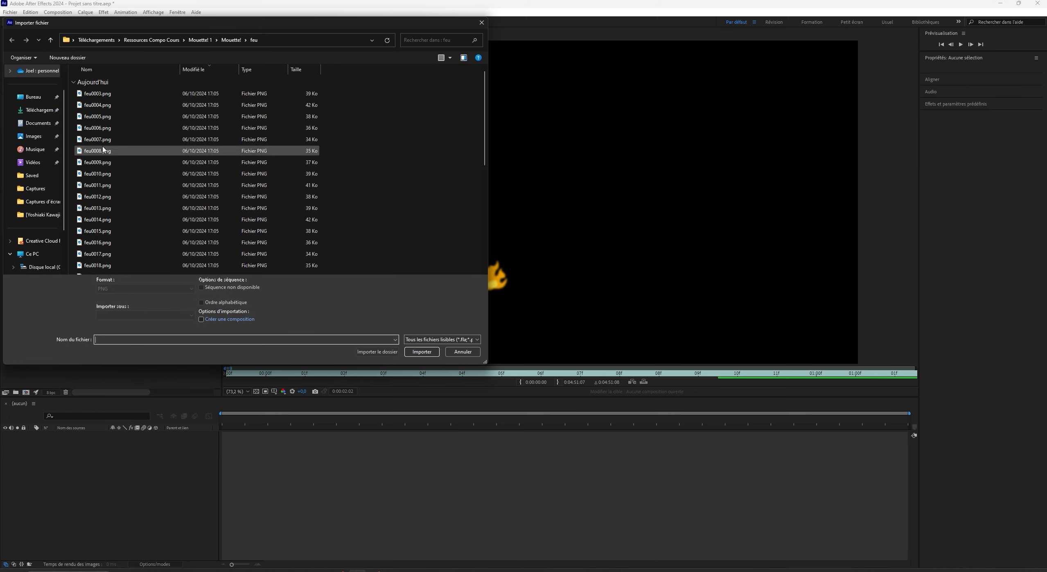
pyautogui.click(232, 39)
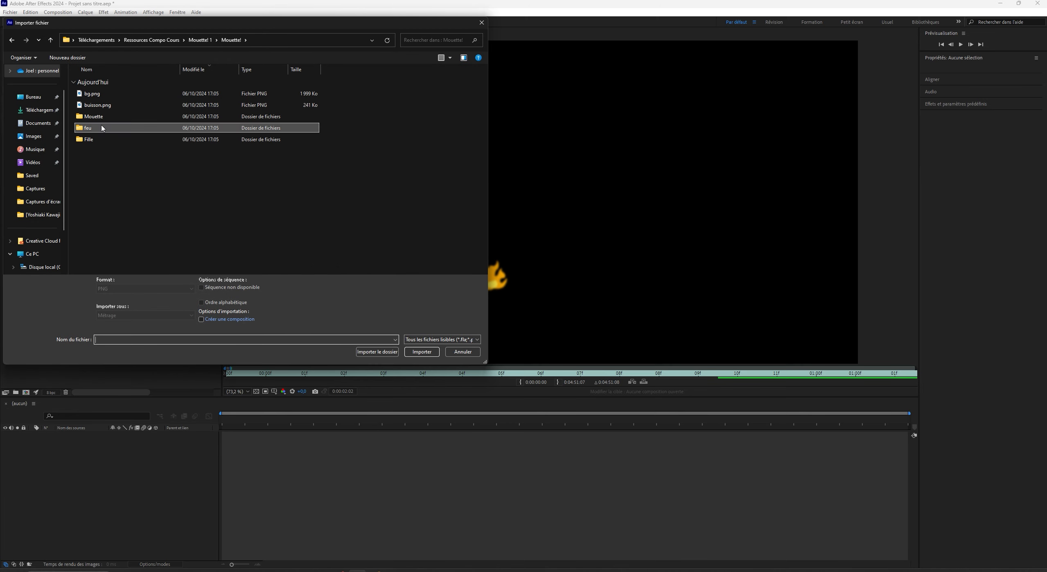
pyautogui.doubleClick(96, 141)
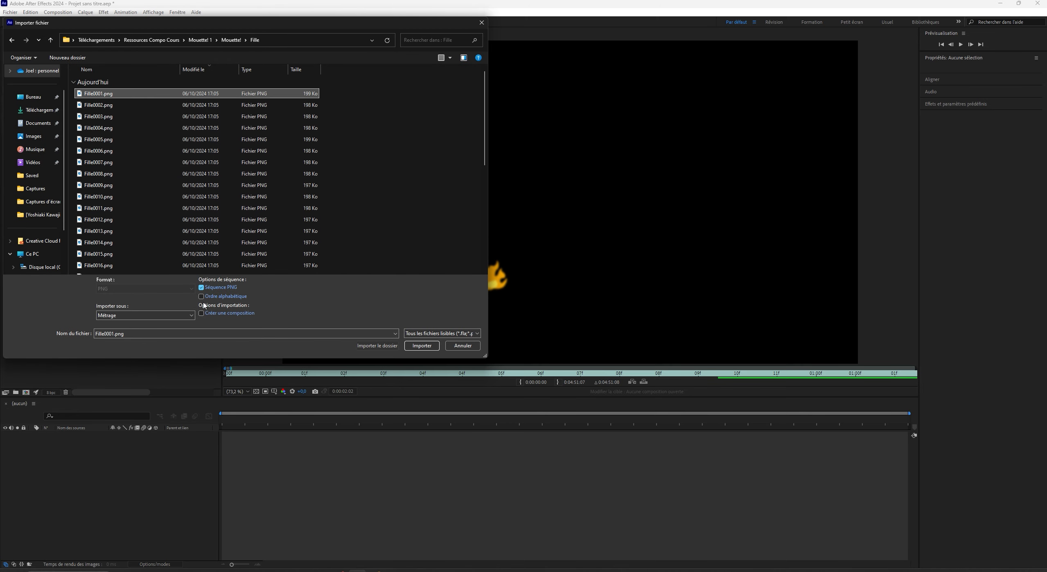
pyautogui.click(422, 345)
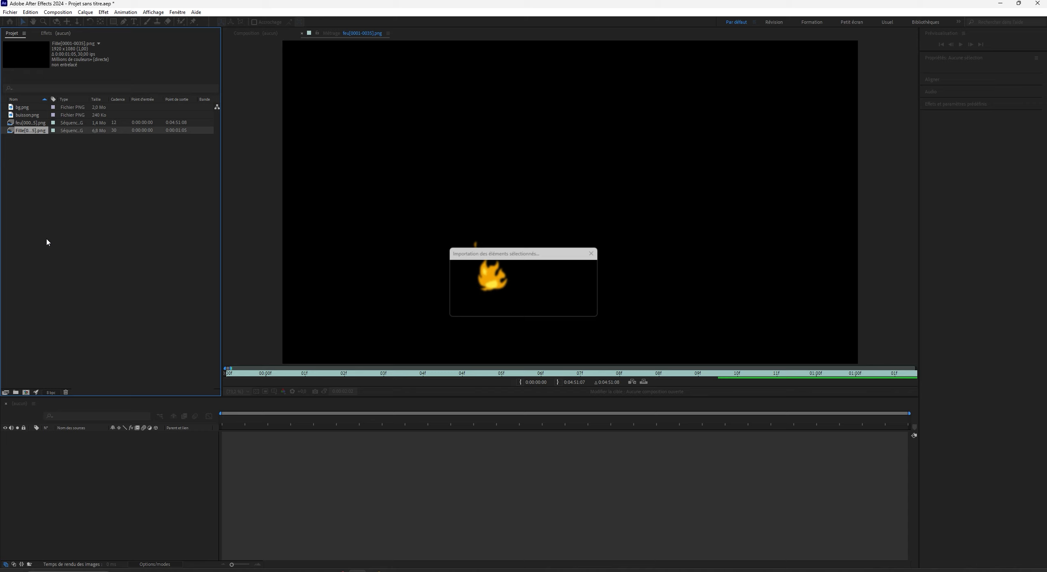
# Interpret the girl sequence's footage to conform to 12 frames per second.
pyautogui.rightClick(32, 129)
pyautogui.moveTo(164, 206)
pyautogui.click(220, 208)
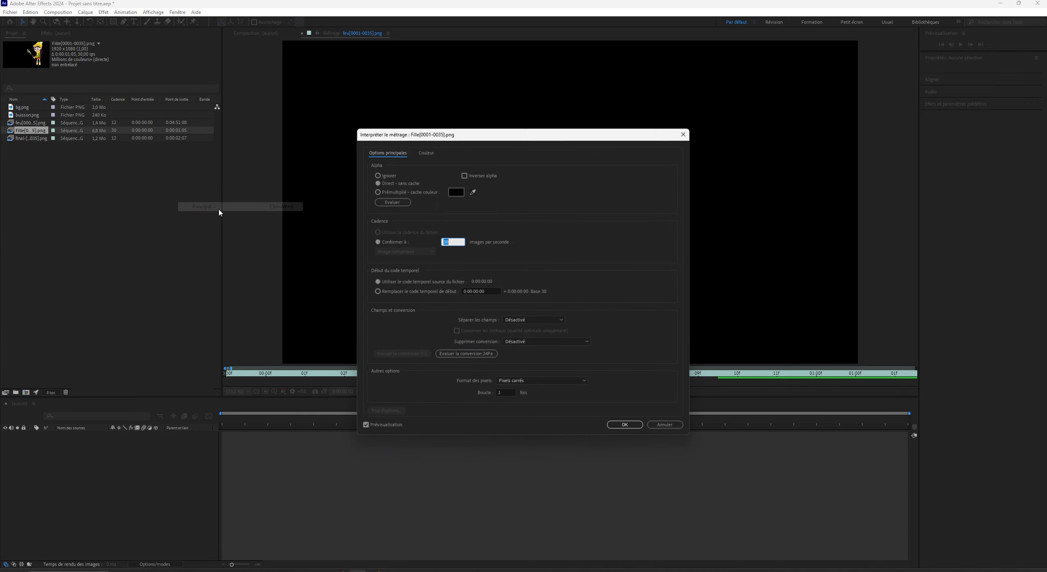
pyautogui.write('12')
pyautogui.press('Return')
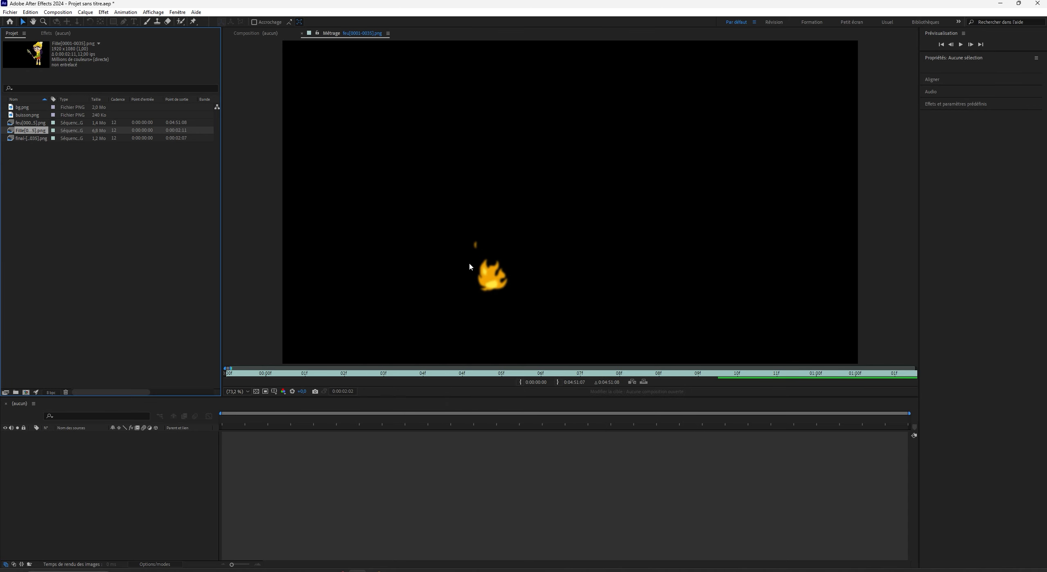
pyautogui.click(114, 203)
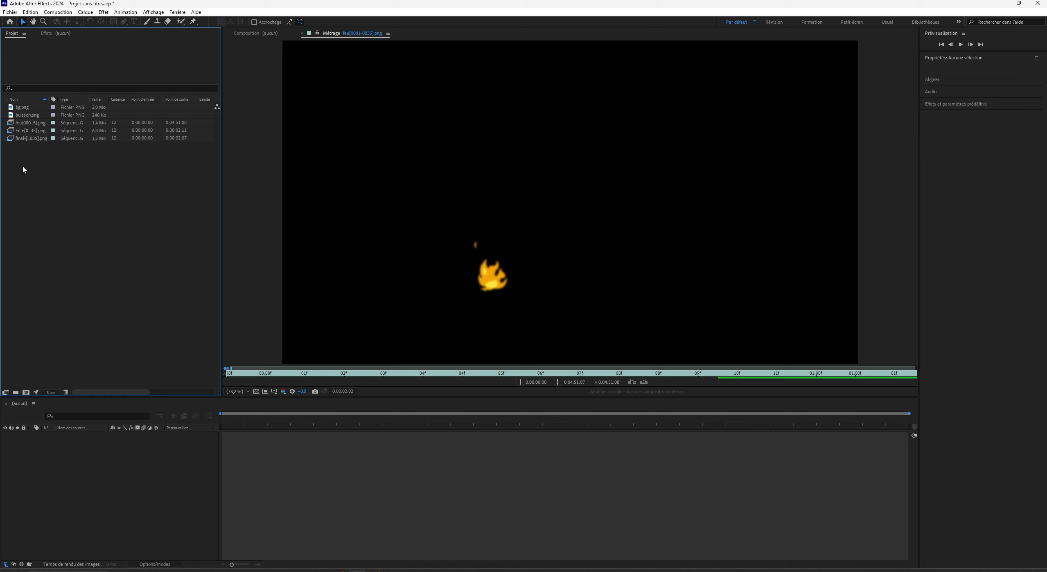
# Create a new composition from the background image bg.png.
pyautogui.click(29, 107)
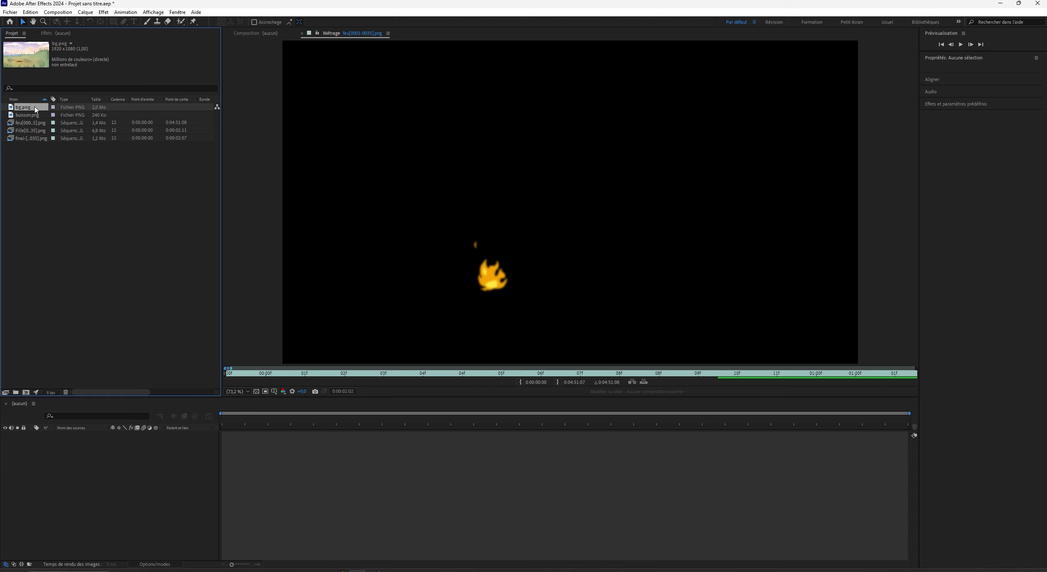
pyautogui.rightClick(31, 108)
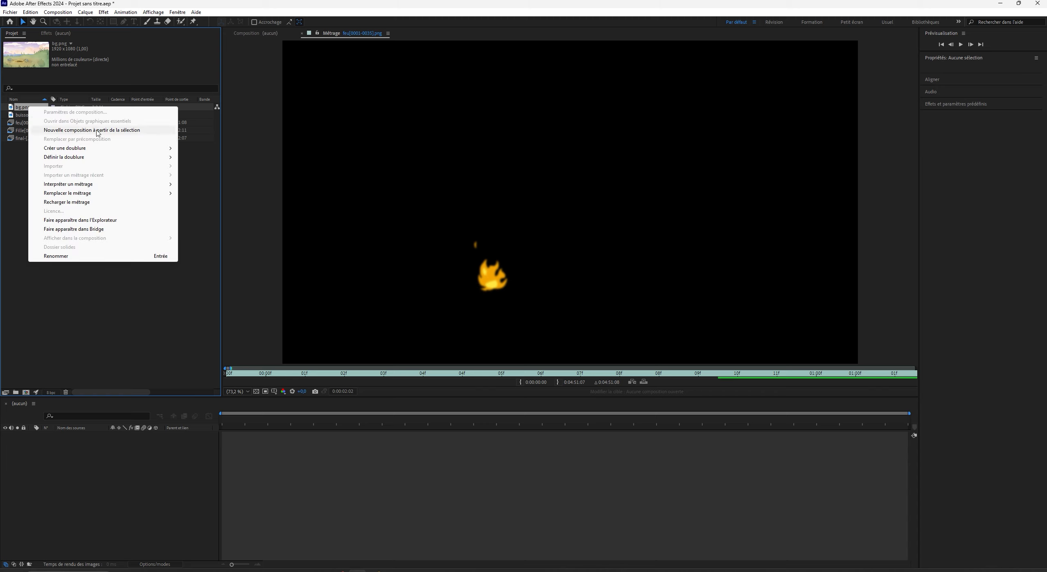
pyautogui.click(31, 108)
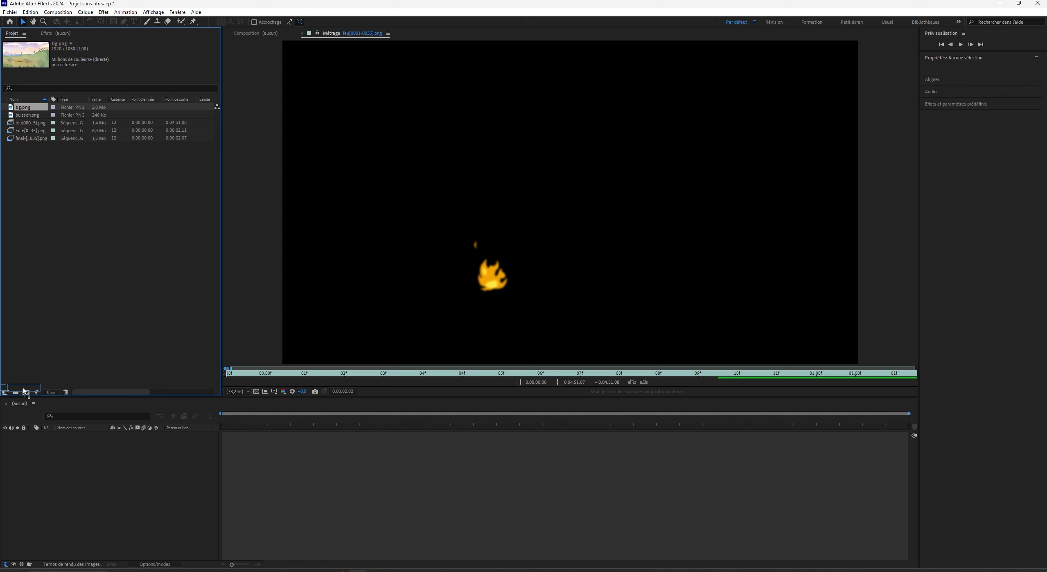
pyautogui.moveTo(23, 390); pyautogui.dragTo(24, 390)
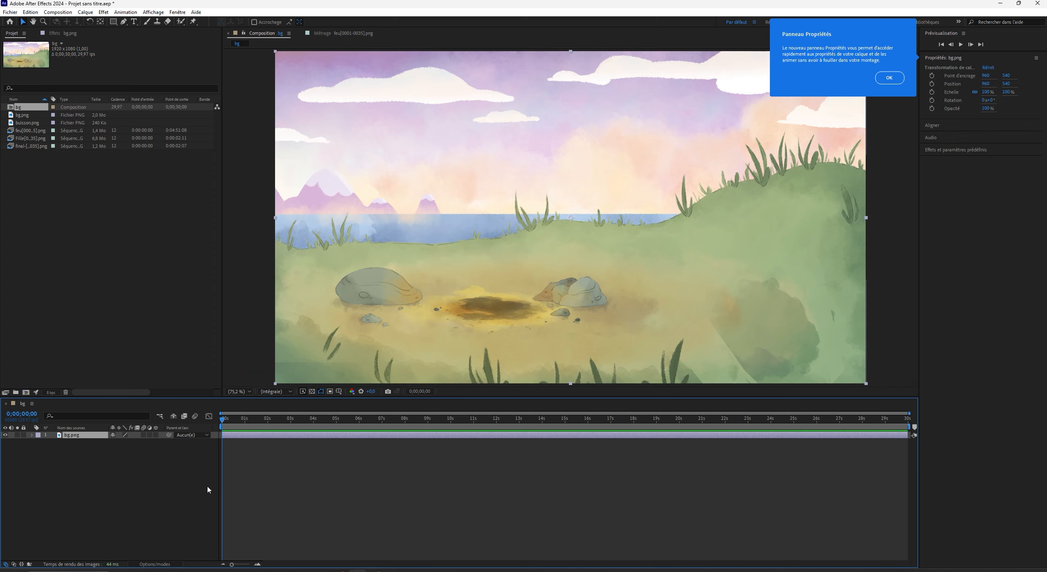
# Add the fire, girl and seagull sequences to the composition above the background, with buisson.png as the topmost layer.
pyautogui.click(31, 116)
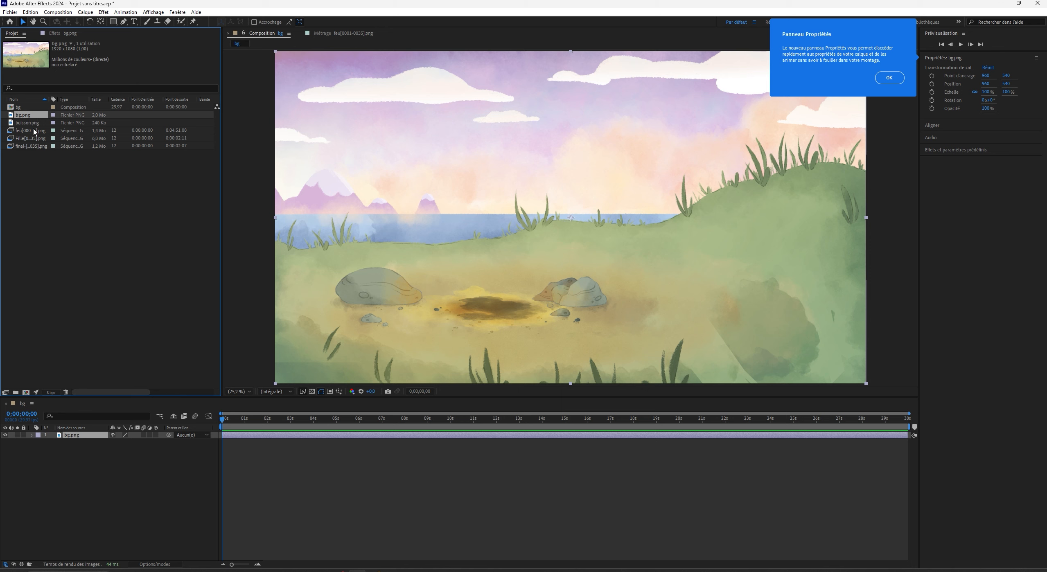
pyautogui.click(35, 131)
pyautogui.keyDown('shift'); pyautogui.click(31, 138); pyautogui.keyUp('shift')
pyautogui.keyDown('shift'); pyautogui.click(31, 147); pyautogui.keyUp('shift')
pyautogui.moveTo(30, 146); pyautogui.dragTo(83, 434)
pyautogui.moveTo(23, 123); pyautogui.dragTo(94, 437)
pyautogui.click(95, 502)
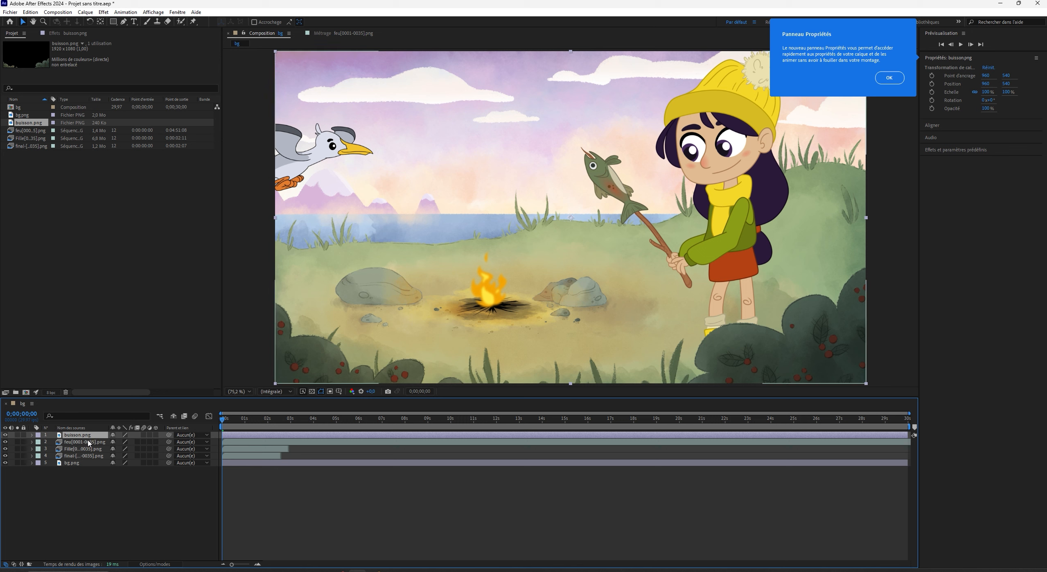
# Scrub through the opening second and play back the composition to check the layered animation.
pyautogui.click(257, 443)
pyautogui.moveTo(224, 422); pyautogui.dragTo(245, 433)
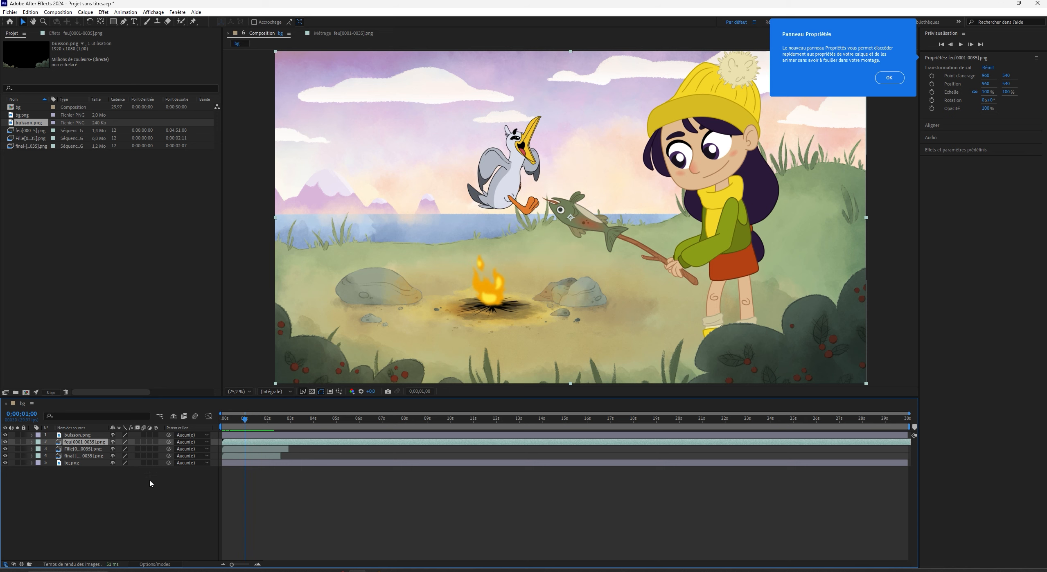
pyautogui.click(139, 493)
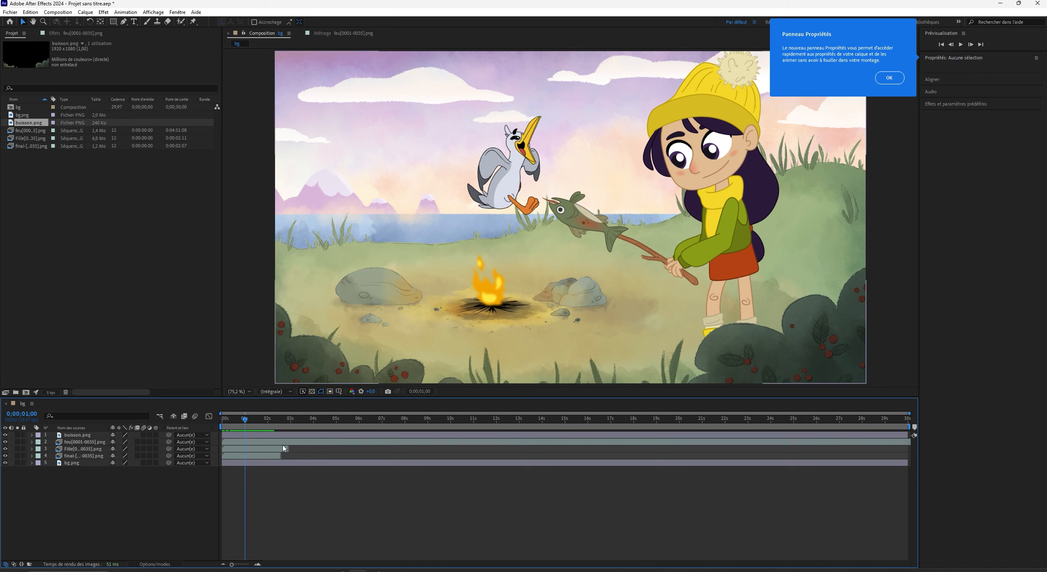
pyautogui.press('space')
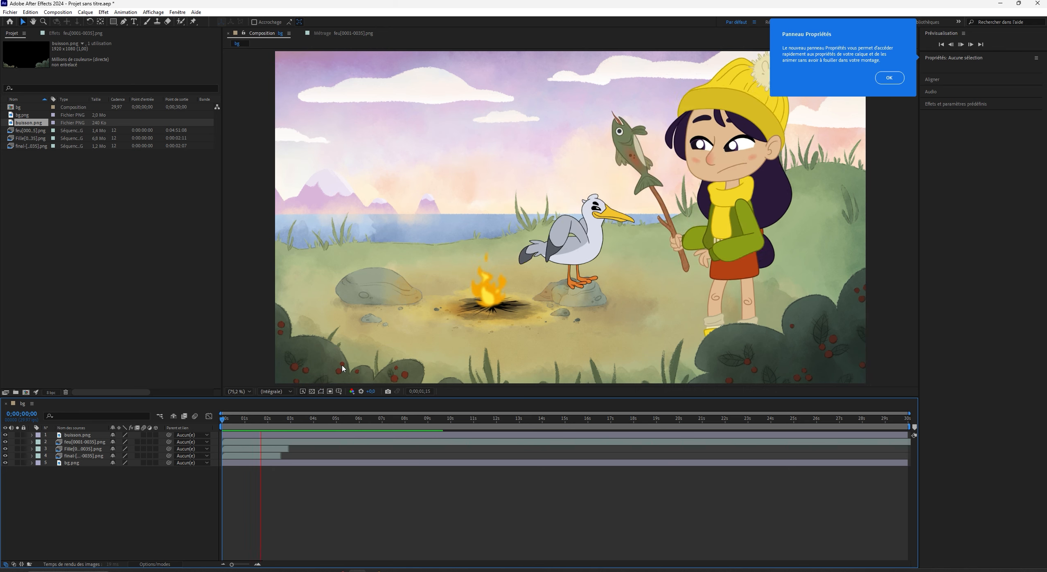
pyautogui.press('space')
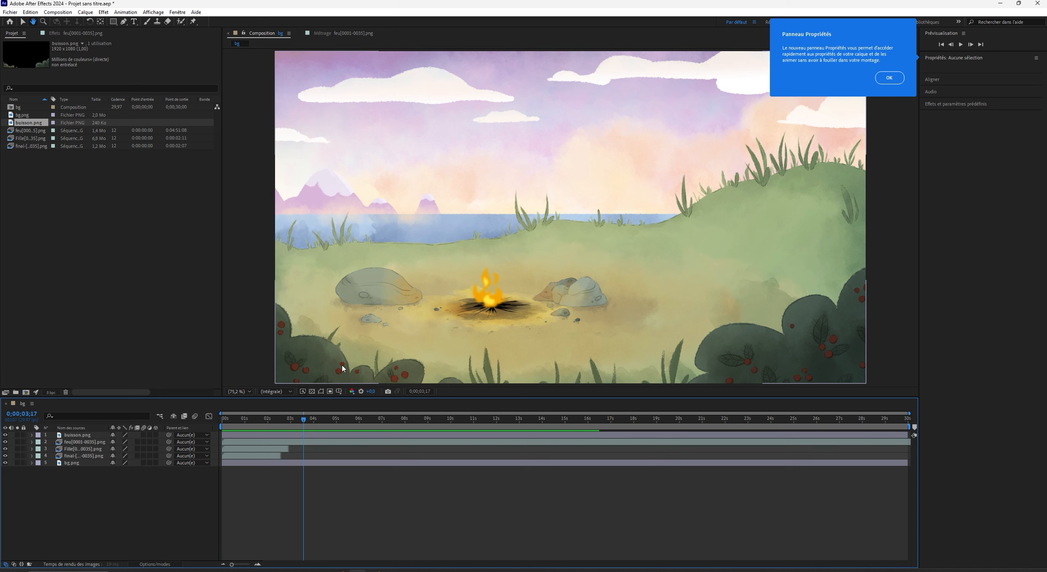
# End the work area at 0;00;02;26, where the girl sequence ends, and trim the composition to it.
pyautogui.click(289, 425)
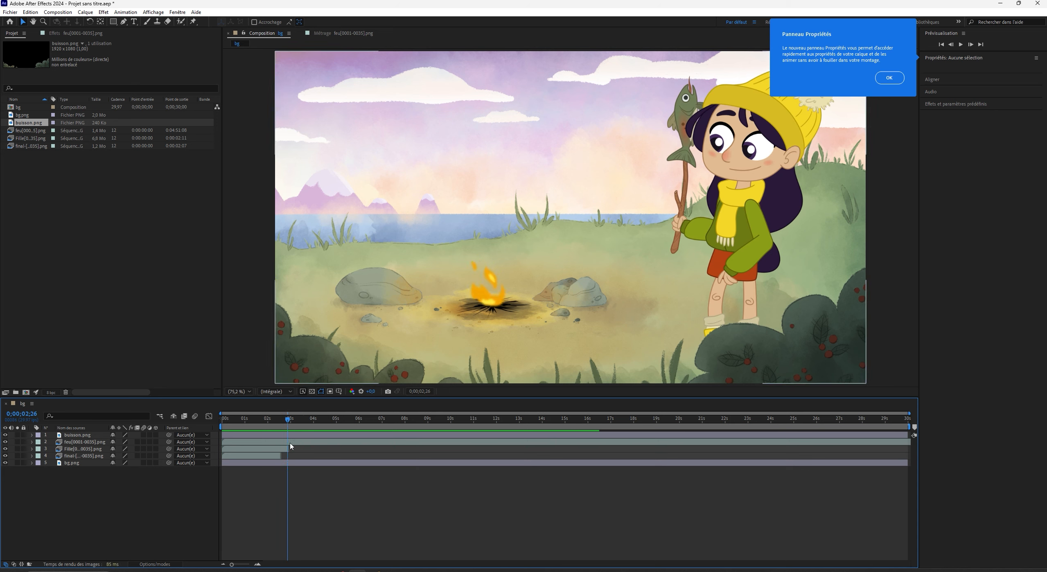
pyautogui.press('n')
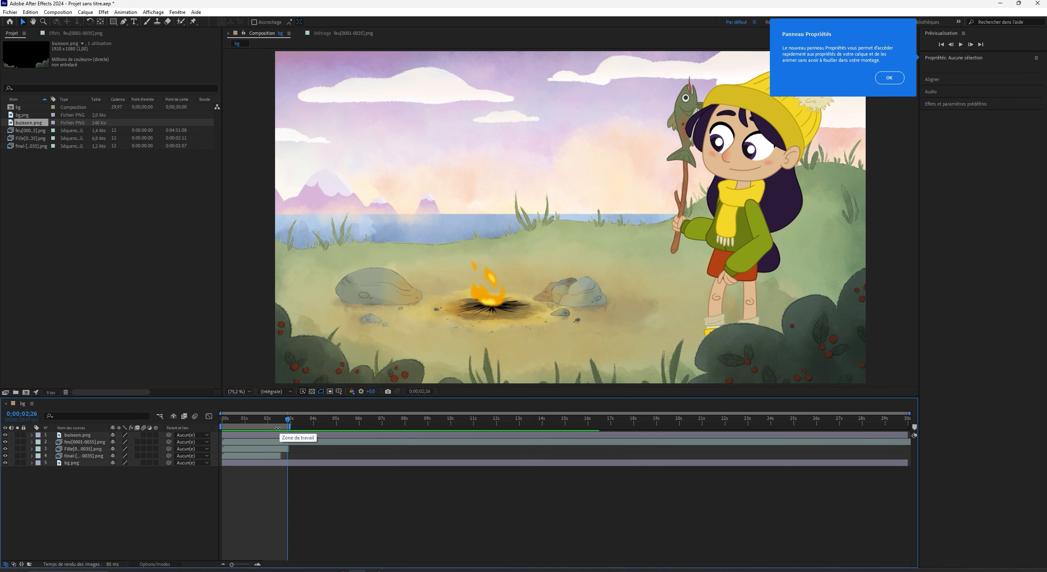
pyautogui.rightClick(256, 426)
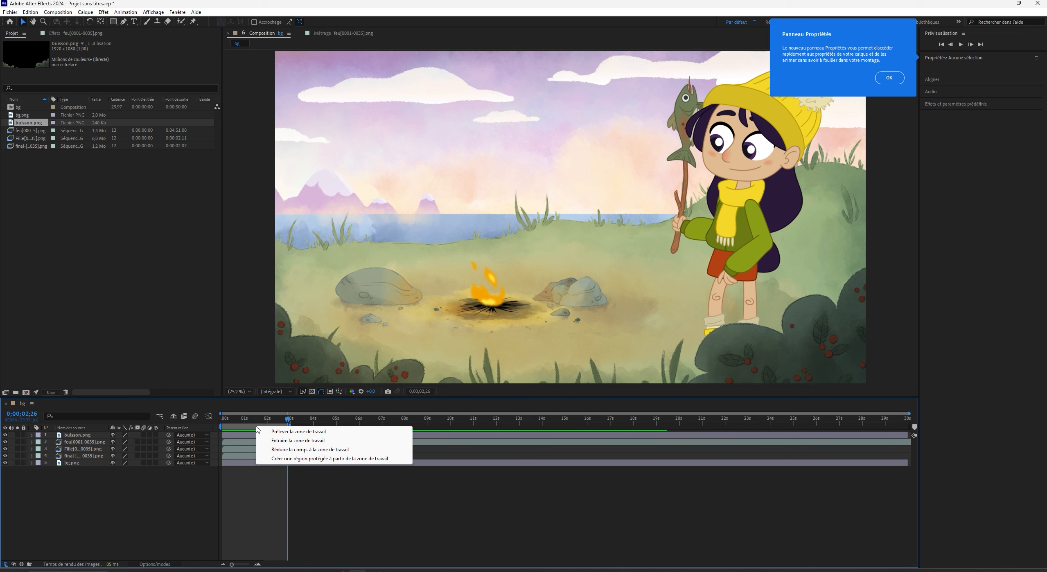
pyautogui.click(282, 450)
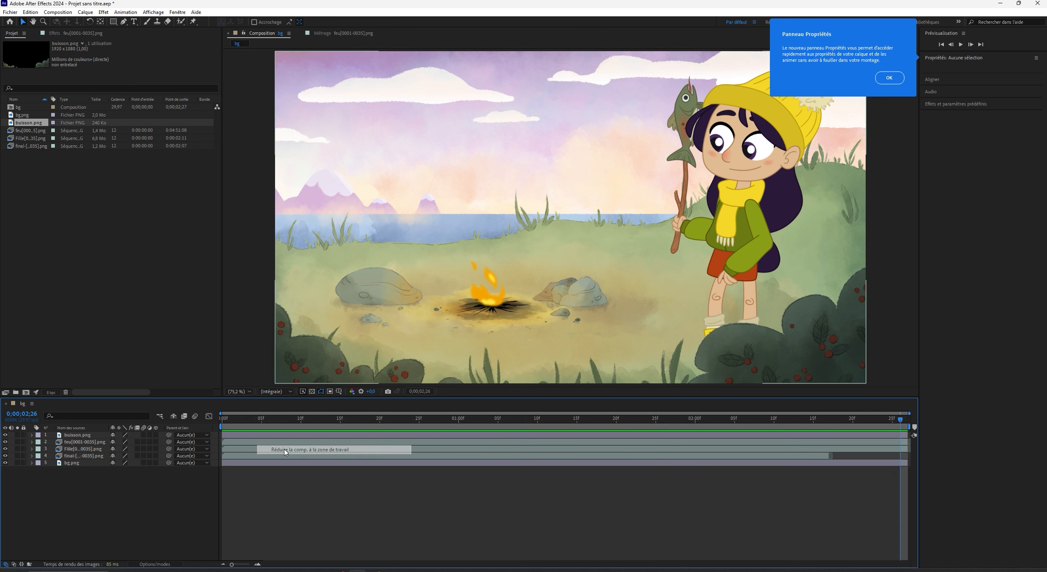
# Shift the seagull sequence layer so it starts at about frame 10 and reaches the composition's end.
pyautogui.click(829, 455)
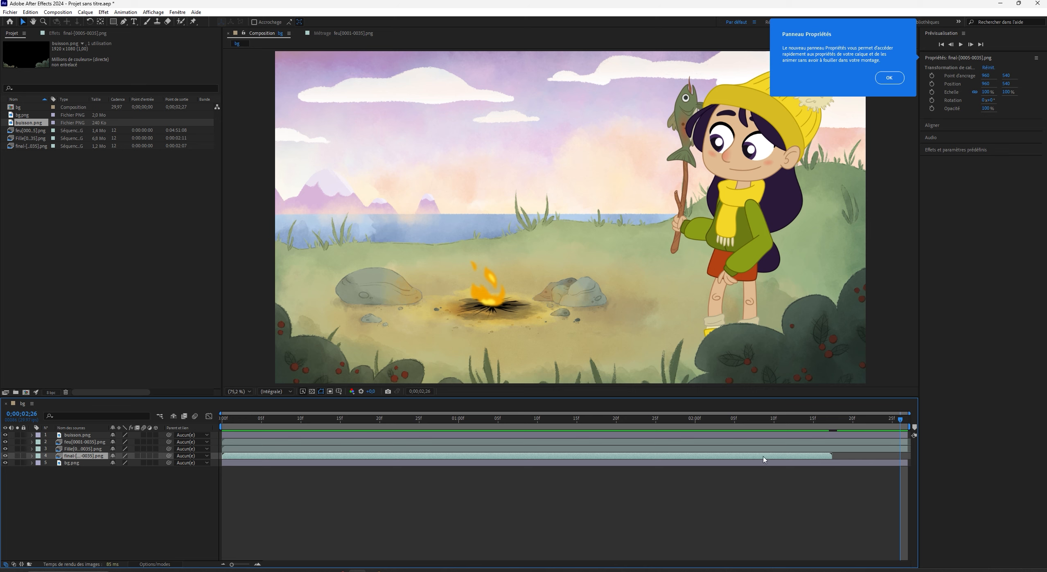
pyautogui.doubleClick(88, 458)
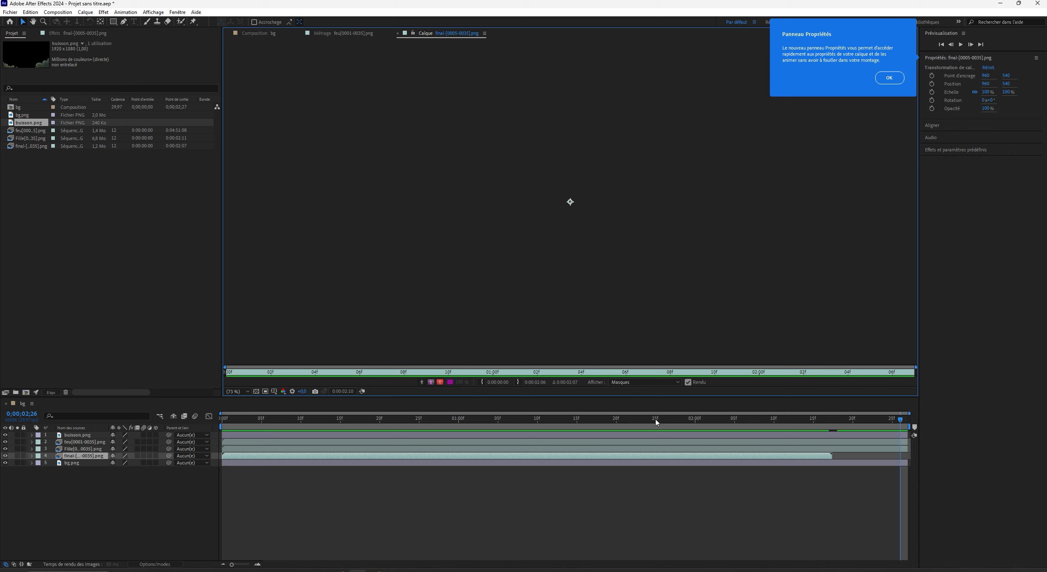
pyautogui.moveTo(382, 455); pyautogui.dragTo(455, 455)
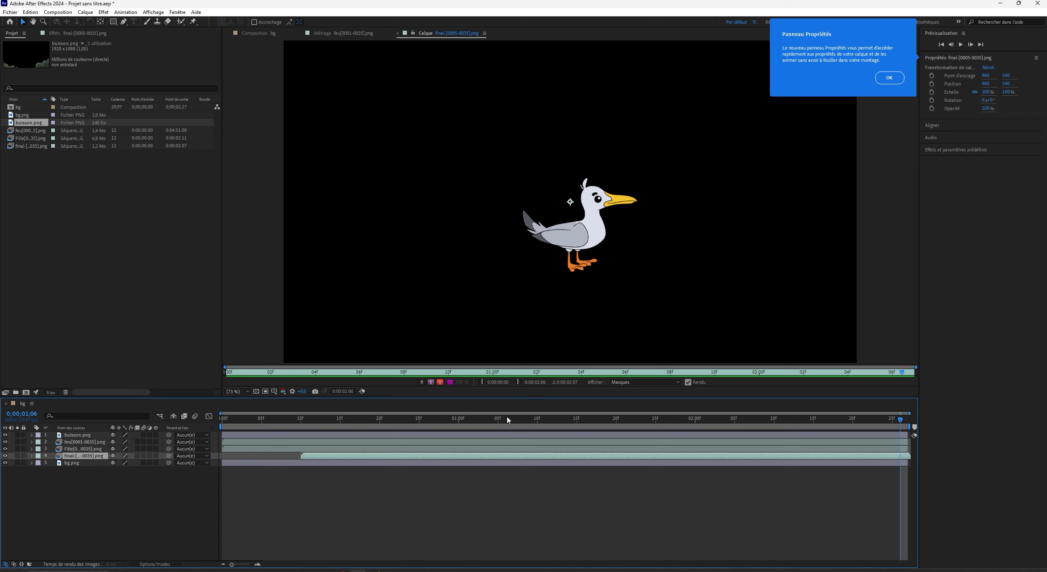
# Return to the bg composition view, dismiss the Properties panel notice and review the retimed animation from the first frame.
pyautogui.press('Home')
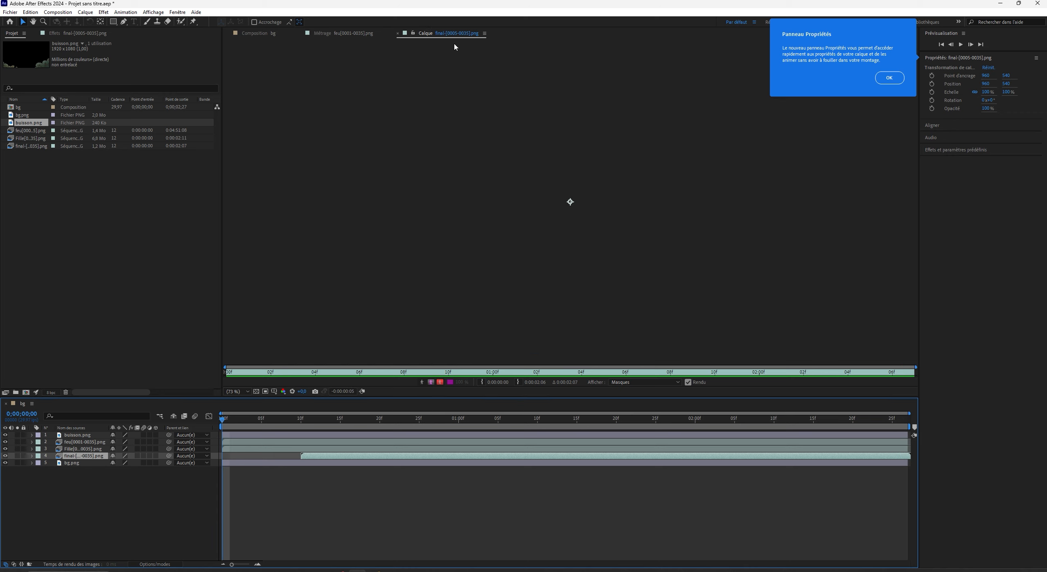
pyautogui.click(91, 451)
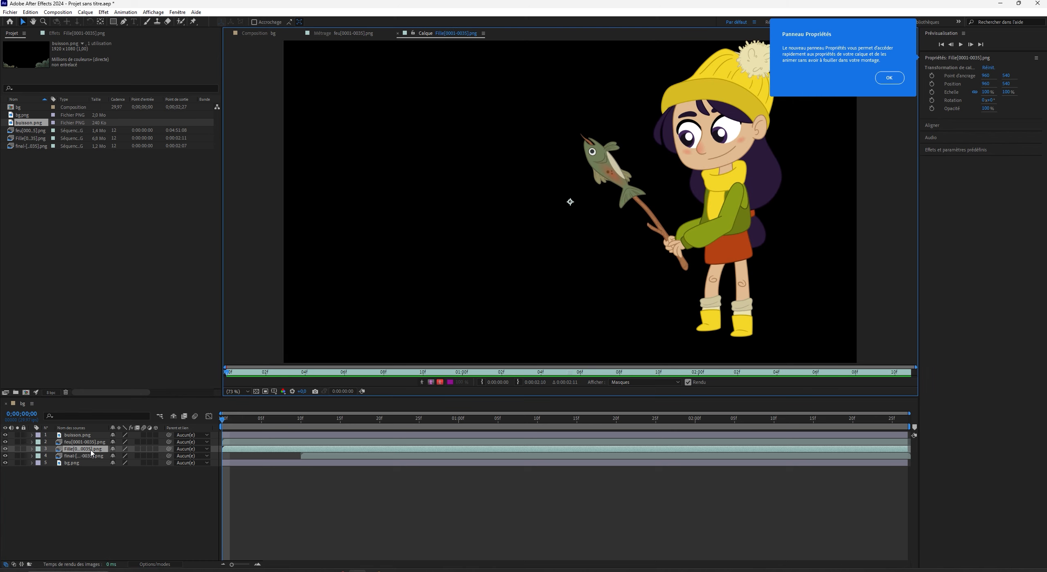
pyautogui.click(261, 36)
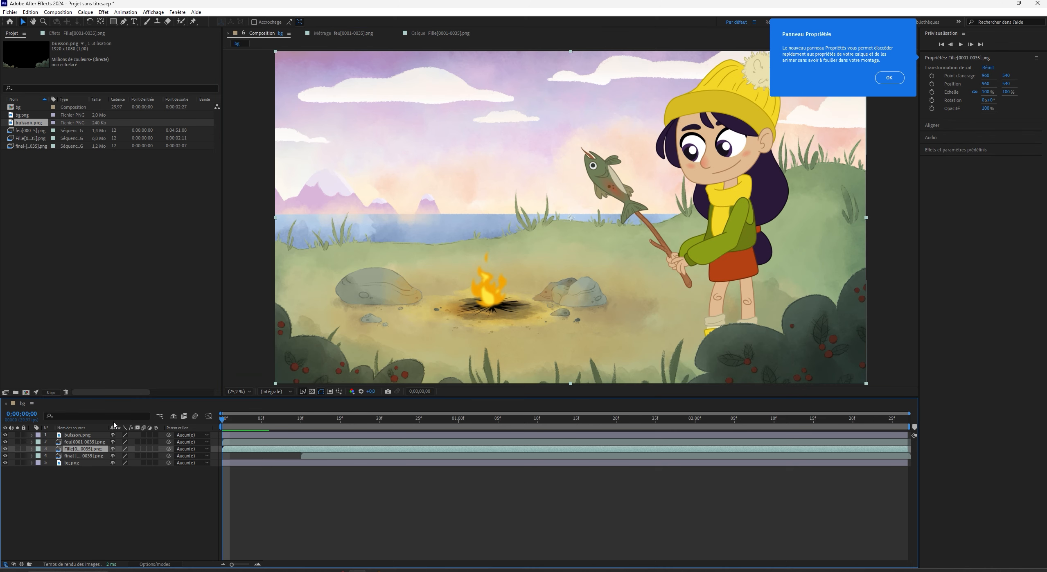
pyautogui.press('space')
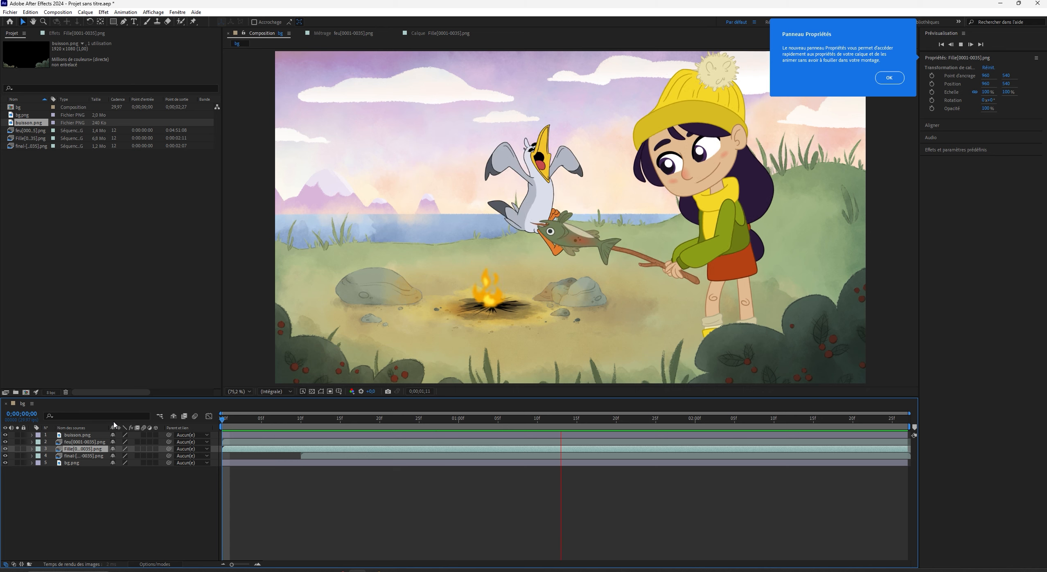
pyautogui.press('space')
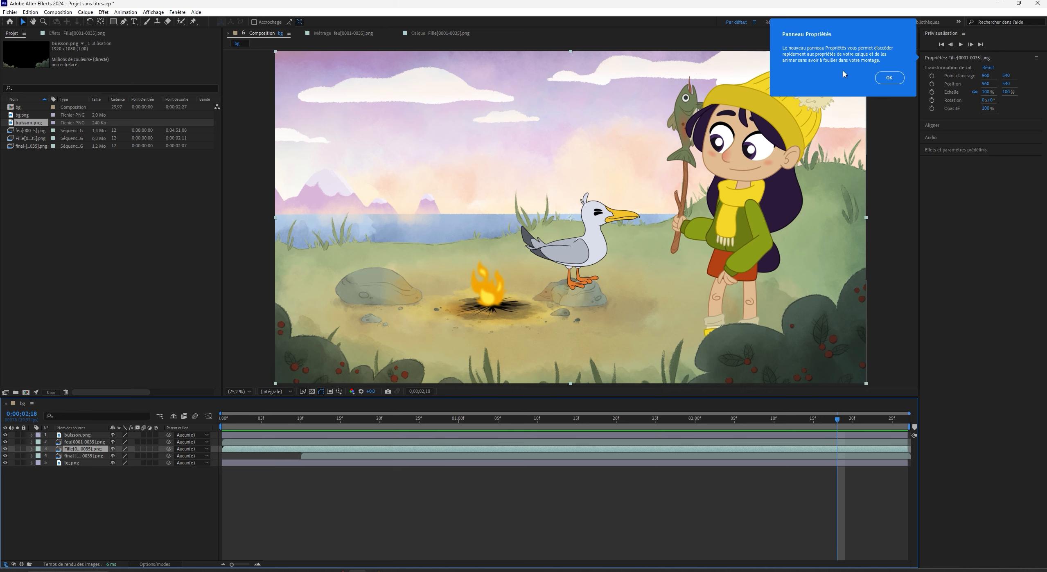
pyautogui.click(886, 77)
pyautogui.press('space')
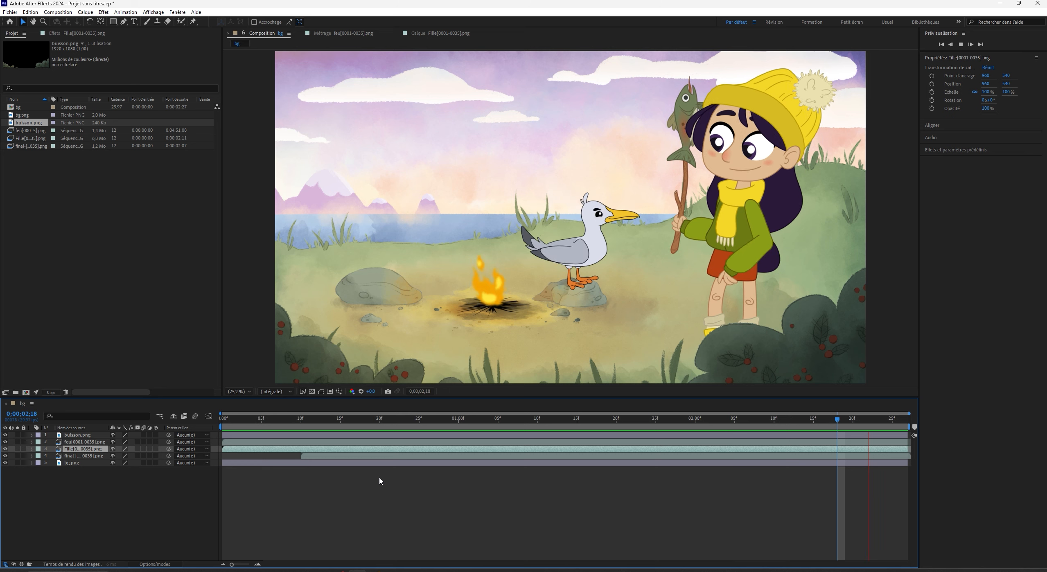
pyautogui.press('space')
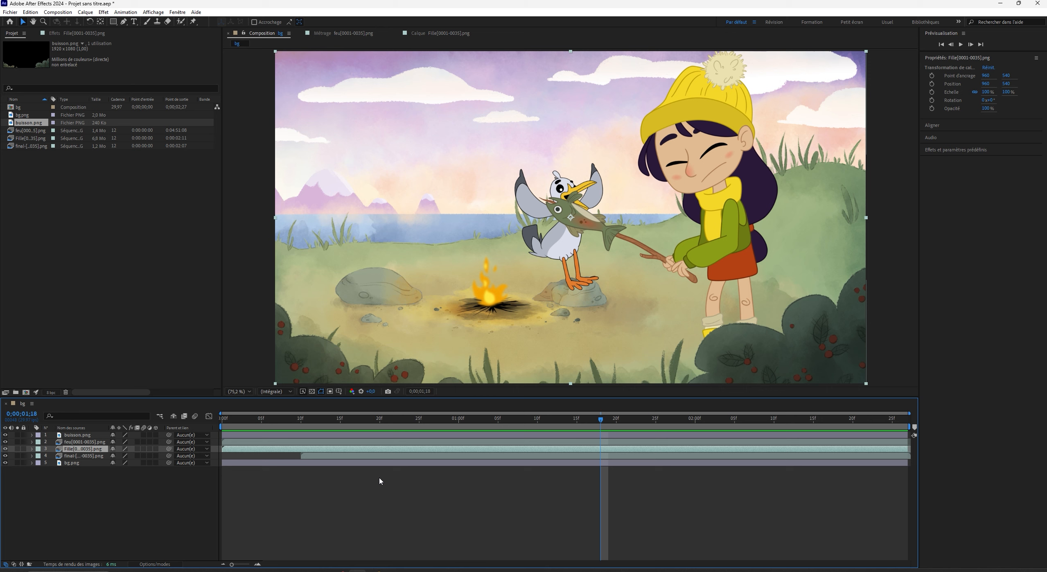
pyautogui.moveTo(306, 421); pyautogui.dragTo(172, 457)
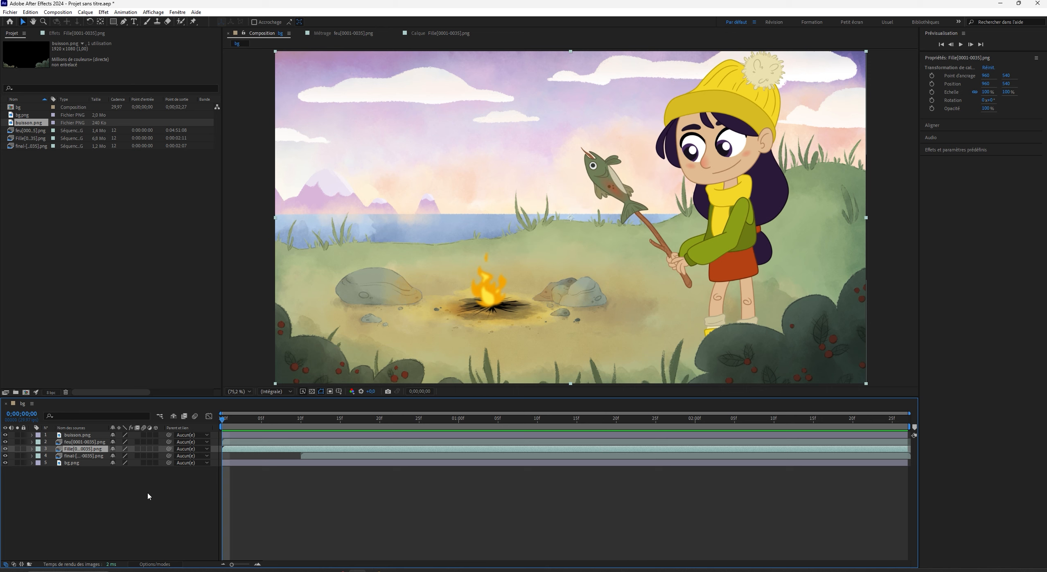
pyautogui.click(242, 493)
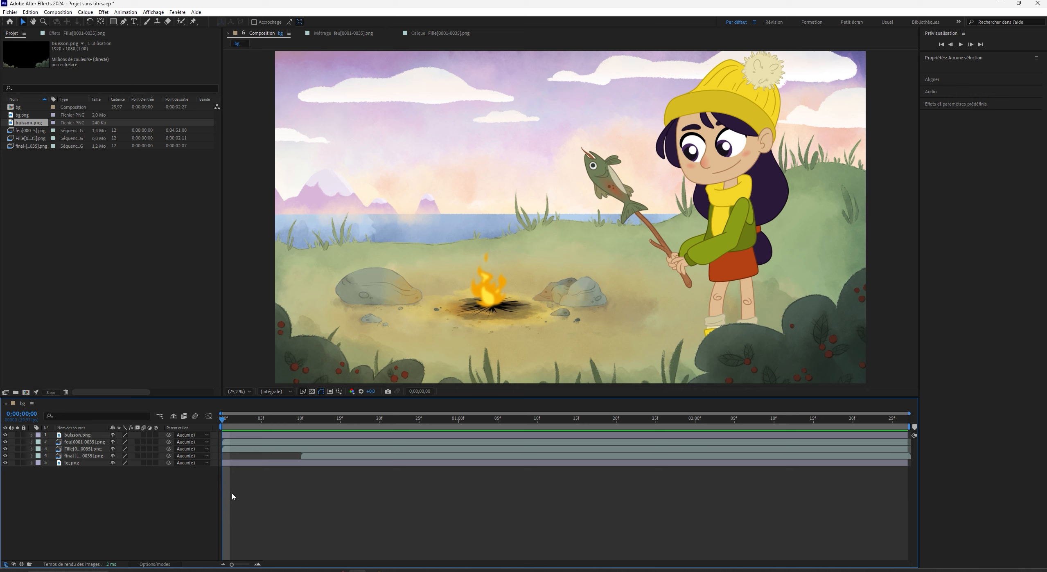
# Add an Inner Shadow (Ombre interne) layer style to the girl sequence layer.
pyautogui.click(86, 444)
pyautogui.click(80, 450)
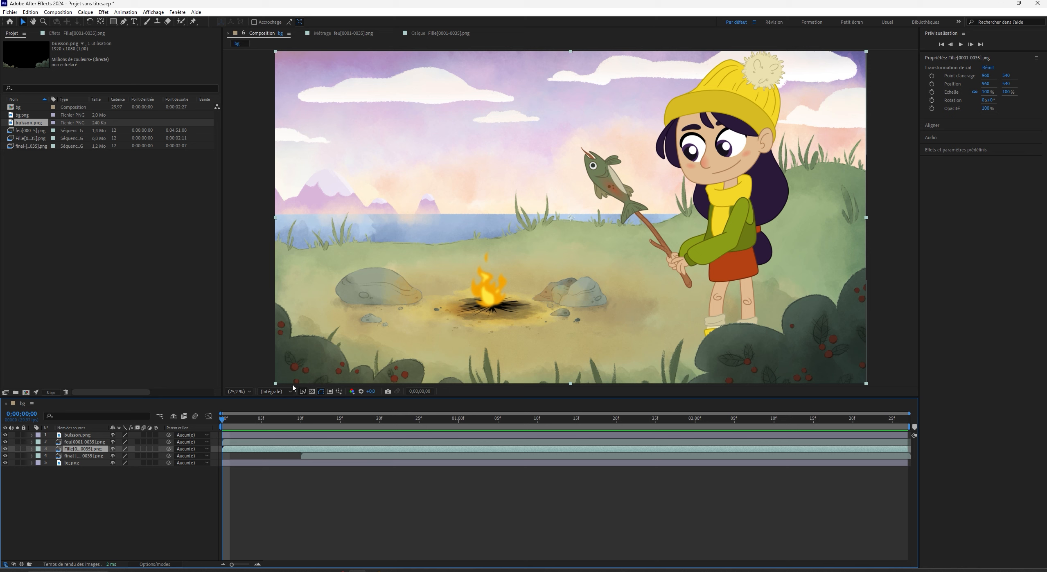
pyautogui.rightClick(91, 448)
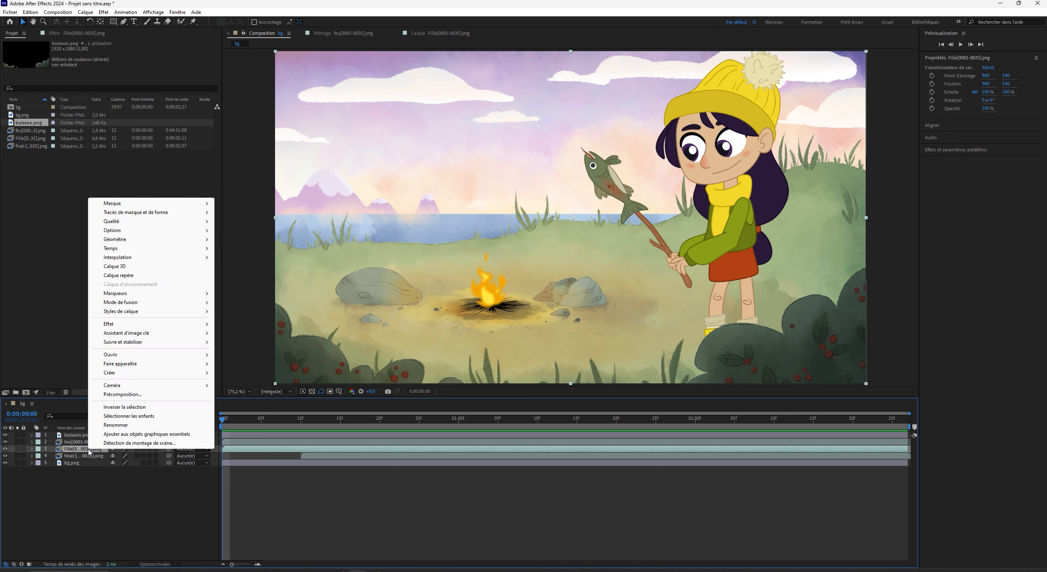
pyautogui.moveTo(165, 316)
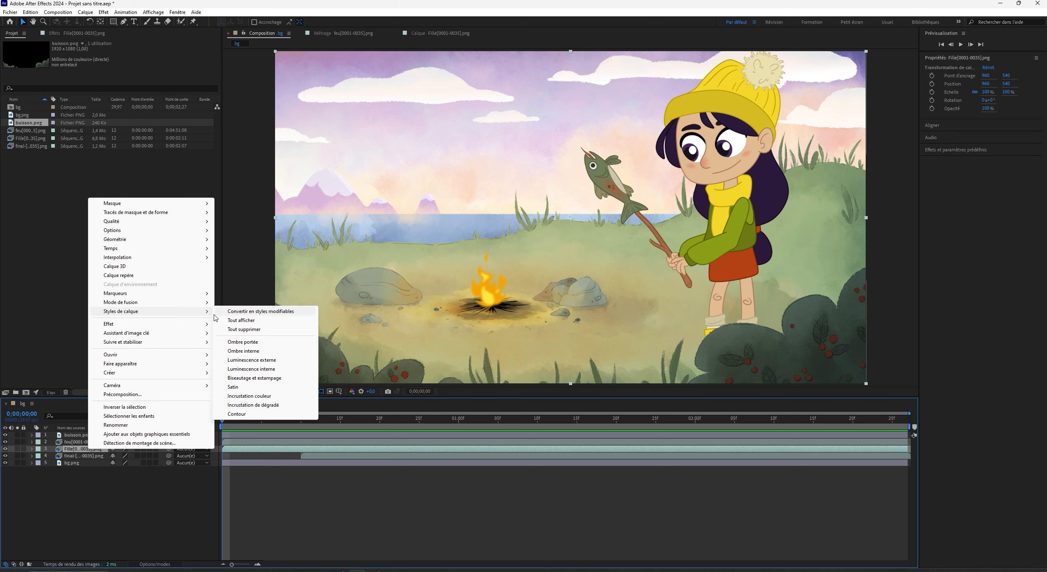
pyautogui.click(254, 352)
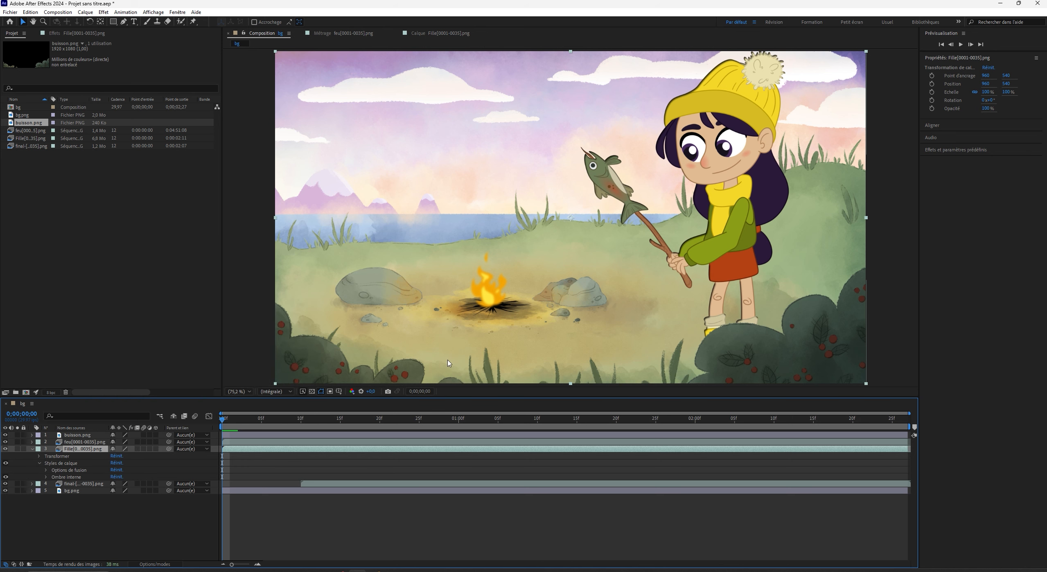
# Set the girl's inner shadow colour to an orange sampled from the campfire flames.
pyautogui.scroll(4, 673, 114)
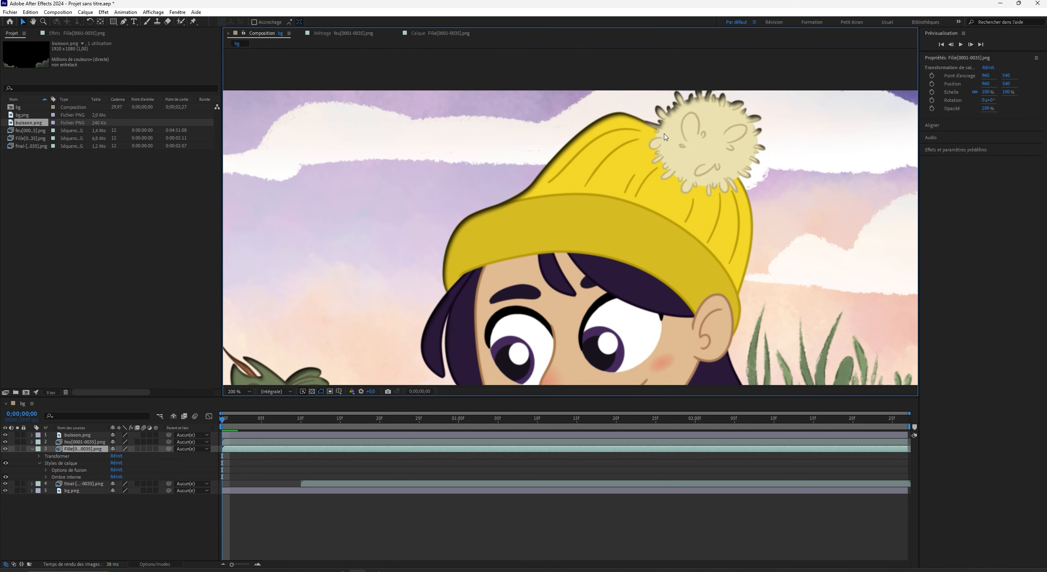
pyautogui.scroll(-4, 407, 311)
pyautogui.scroll(2, 407, 330)
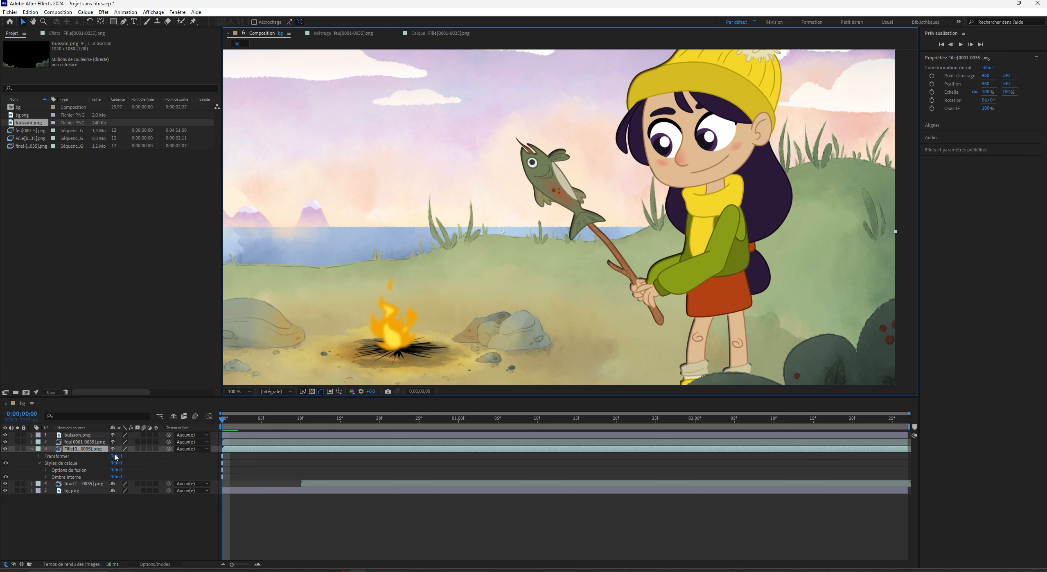
pyautogui.click(54, 479)
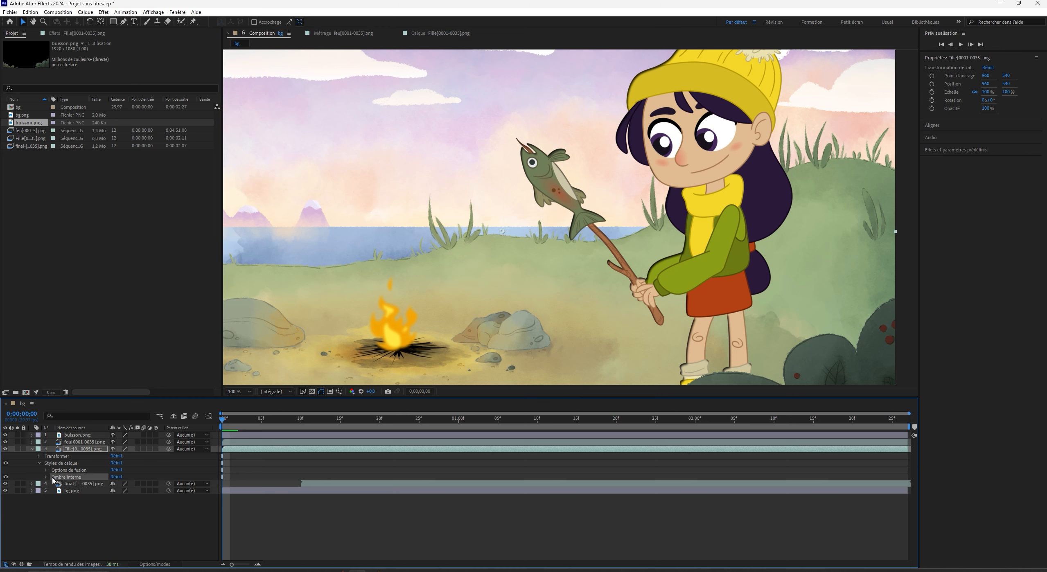
pyautogui.click(47, 477)
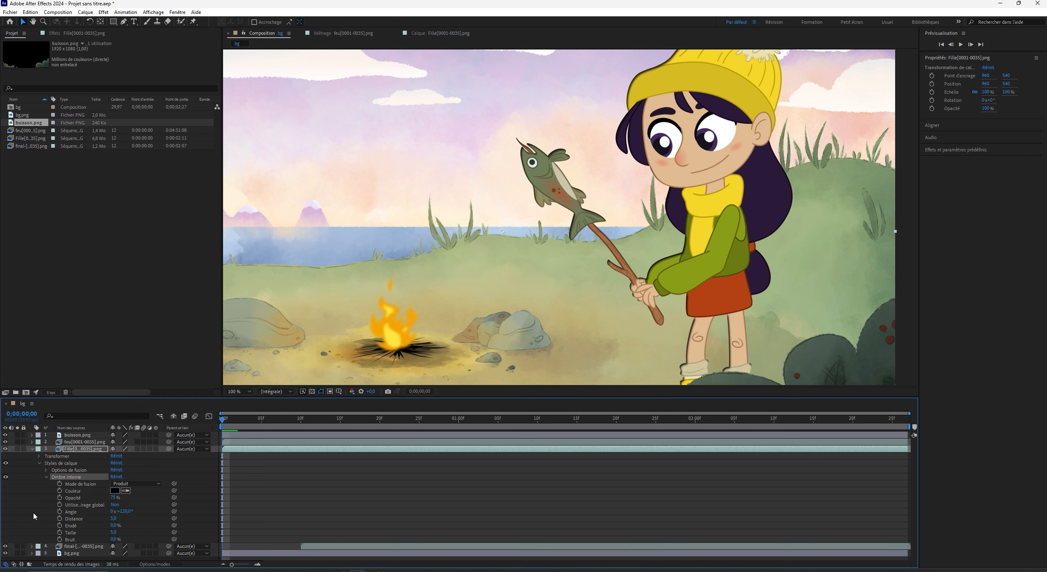
pyautogui.click(127, 491)
pyautogui.click(407, 336)
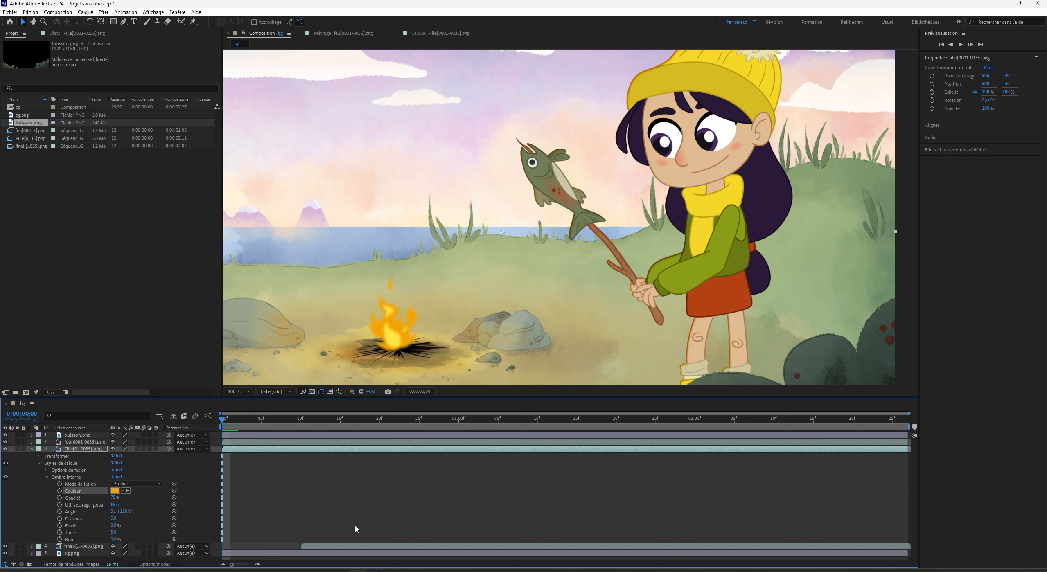
# Set the girl's inner shadow angle to 177° and its distance to about 29.
pyautogui.moveTo(113, 518); pyautogui.dragTo(148, 505)
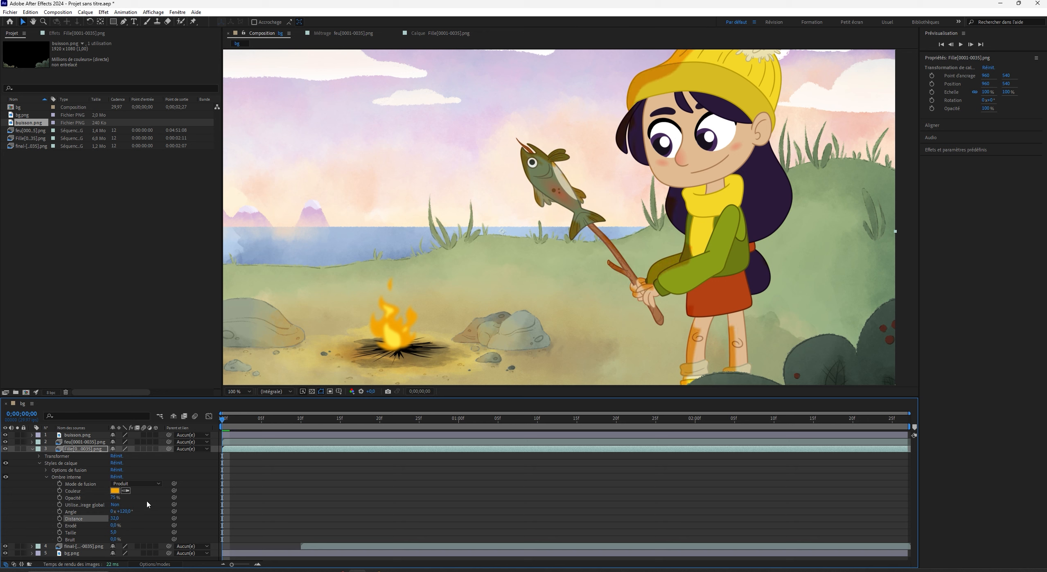
pyautogui.click(123, 511)
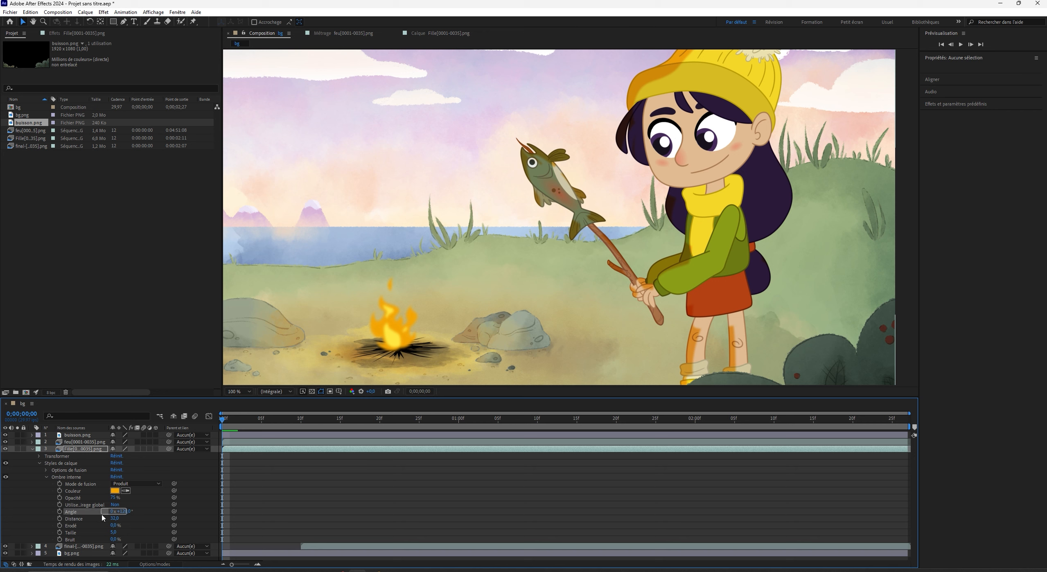
pyautogui.write('268')
pyautogui.press('Return')
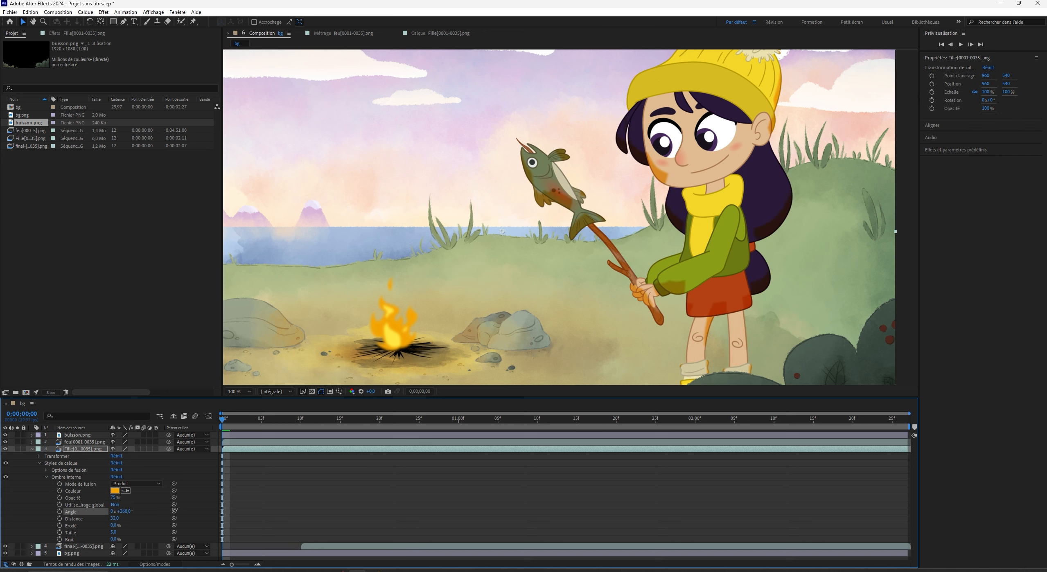
pyautogui.moveTo(121, 511); pyautogui.dragTo(149, 517)
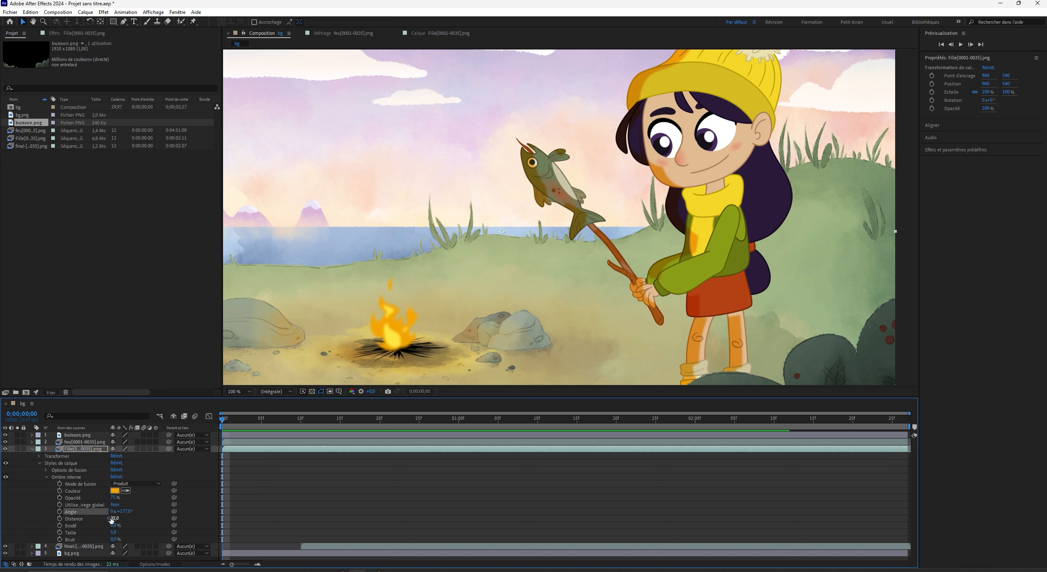
pyautogui.moveTo(114, 518)
pyautogui.mouseDown()
pyautogui.moveTo(100, 520)
pyautogui.moveTo(113, 525)
pyautogui.mouseUp()
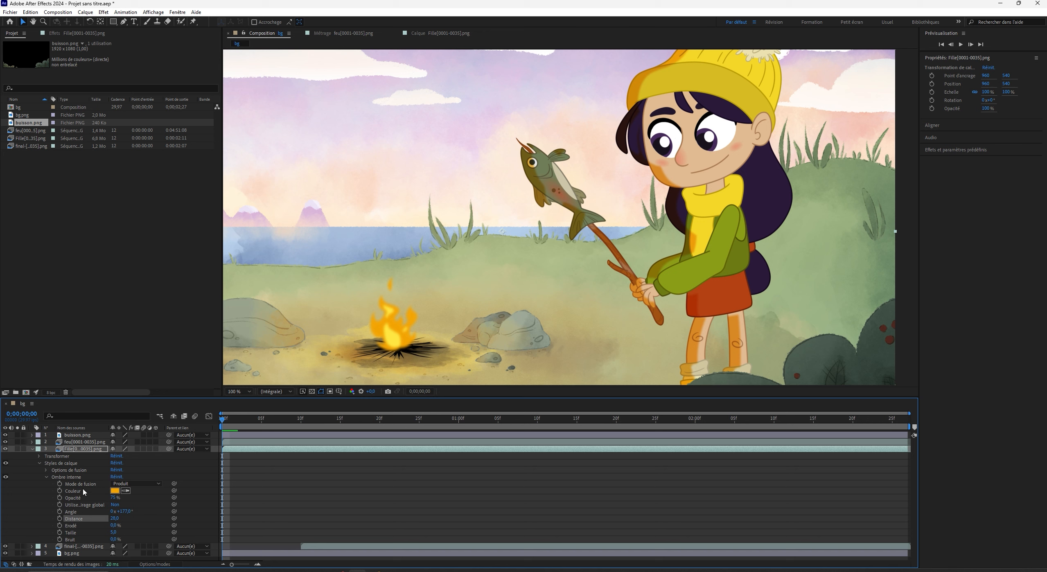
# Set the girl's inner shadow to Densité couleur - blending, lower its opacity, reduce its distance to about 17 and preview the result.
pyautogui.click(135, 485)
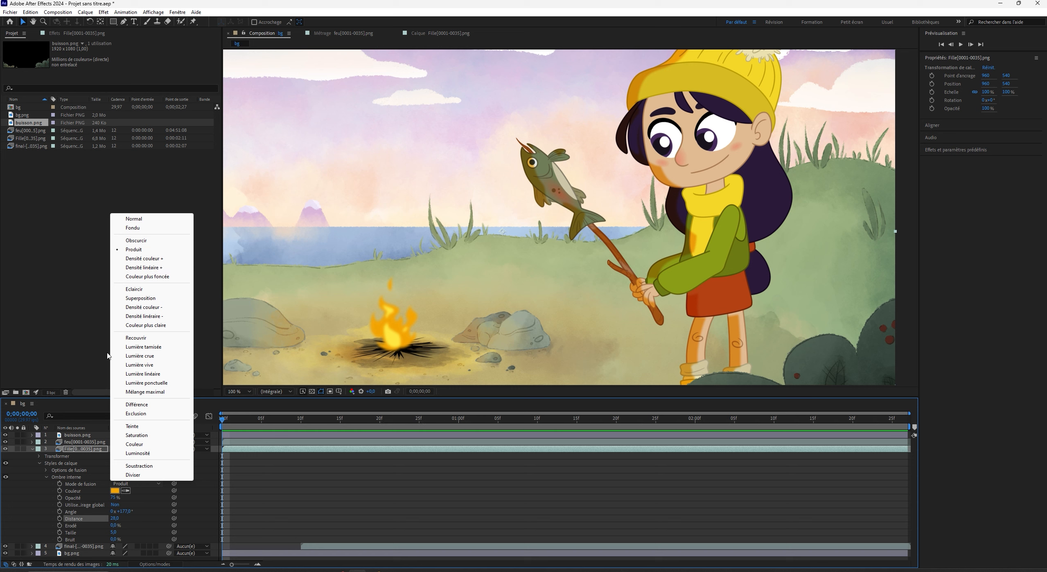
pyautogui.click(153, 310)
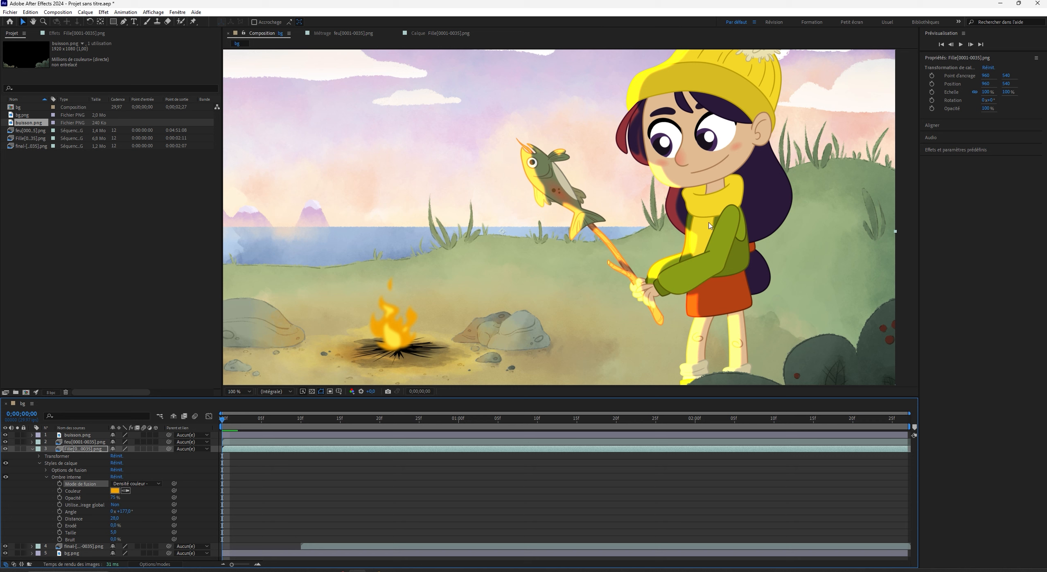
pyautogui.moveTo(114, 498); pyautogui.dragTo(115, 519)
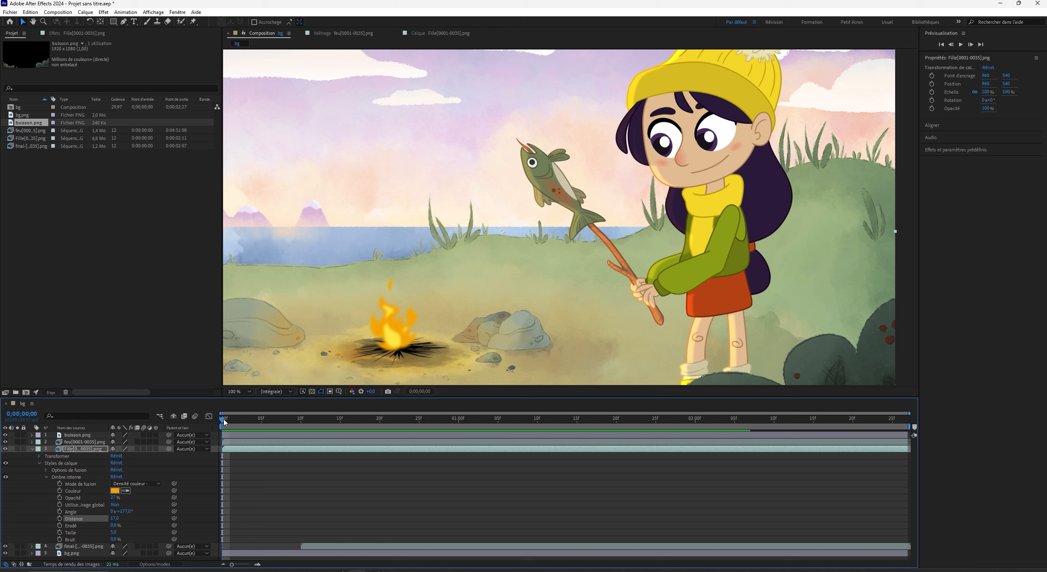
pyautogui.press('space')
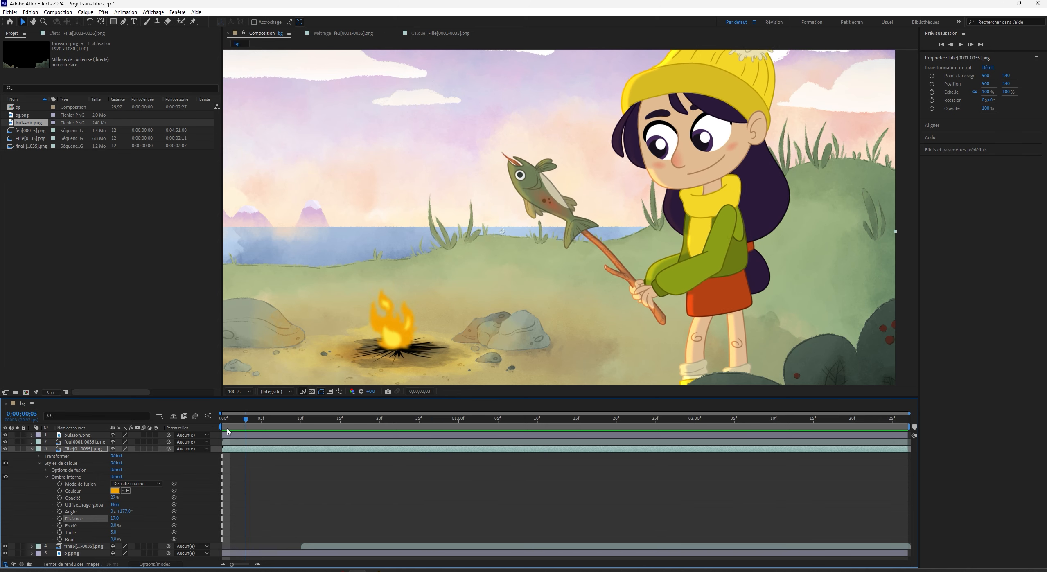
pyautogui.press('space')
# Keyframe the girl's inner shadow distance at the first frame and at 0;00;02;26 with the same value.
pyautogui.click(83, 450)
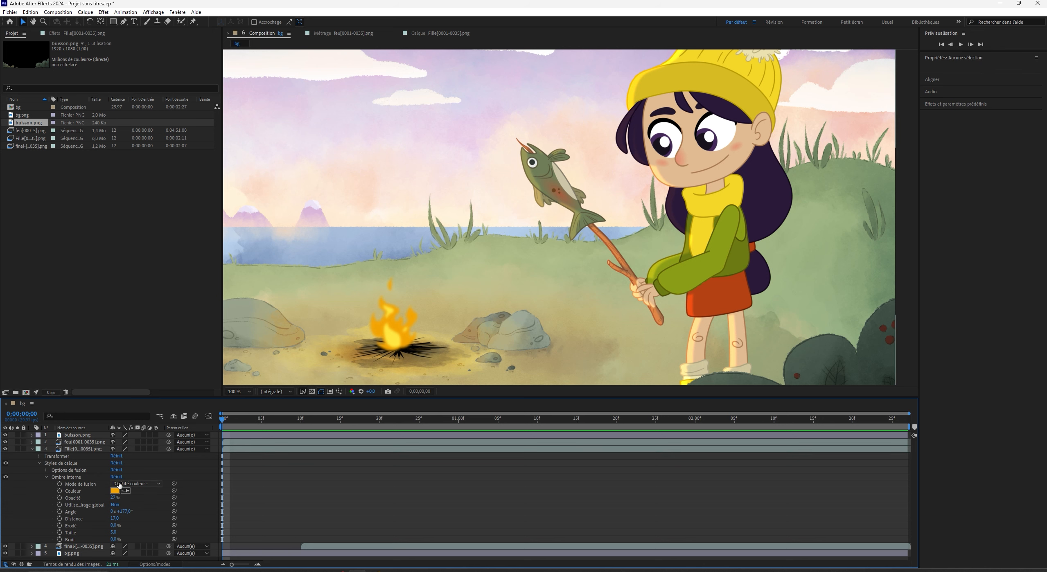
pyautogui.click(92, 498)
pyautogui.click(88, 519)
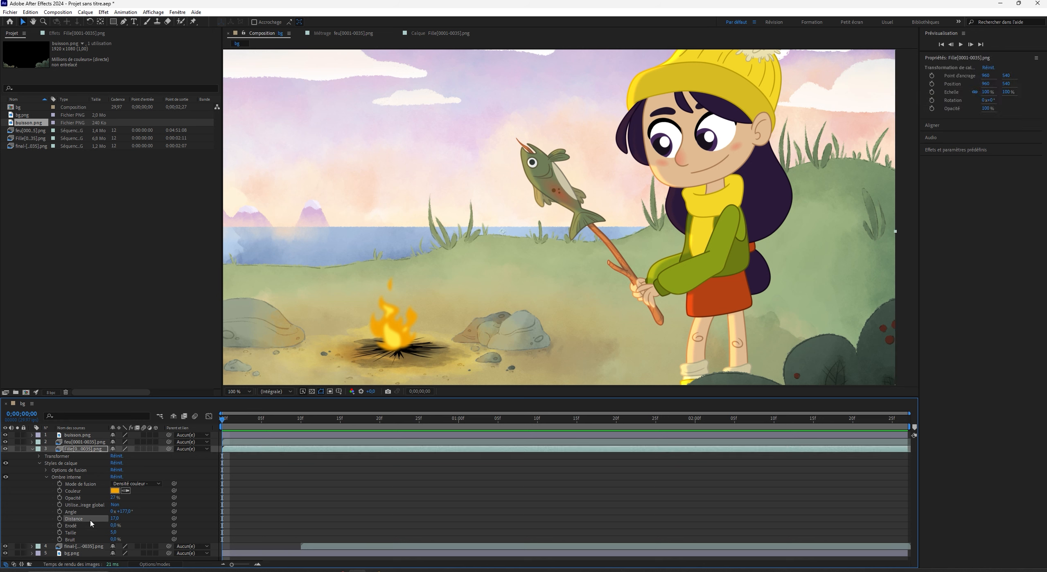
pyautogui.moveTo(114, 519); pyautogui.dragTo(108, 531)
pyautogui.click(60, 518)
pyautogui.press('End')
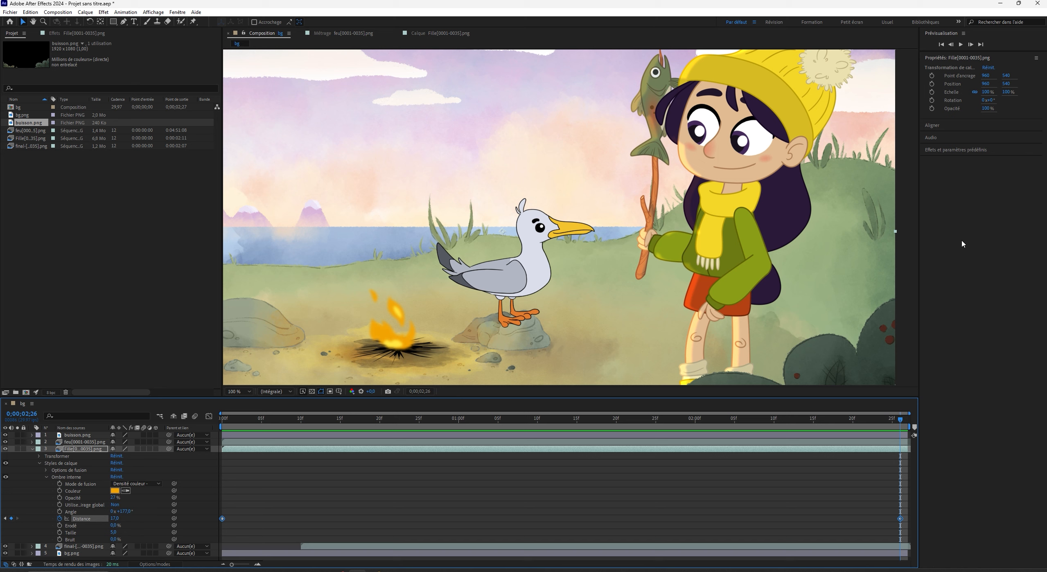
# Open the Tremblement settings, change the magnitude, apply the wiggle to the inner shadow's distance keyframes and preview it.
pyautogui.click(178, 12)
pyautogui.click(195, 285)
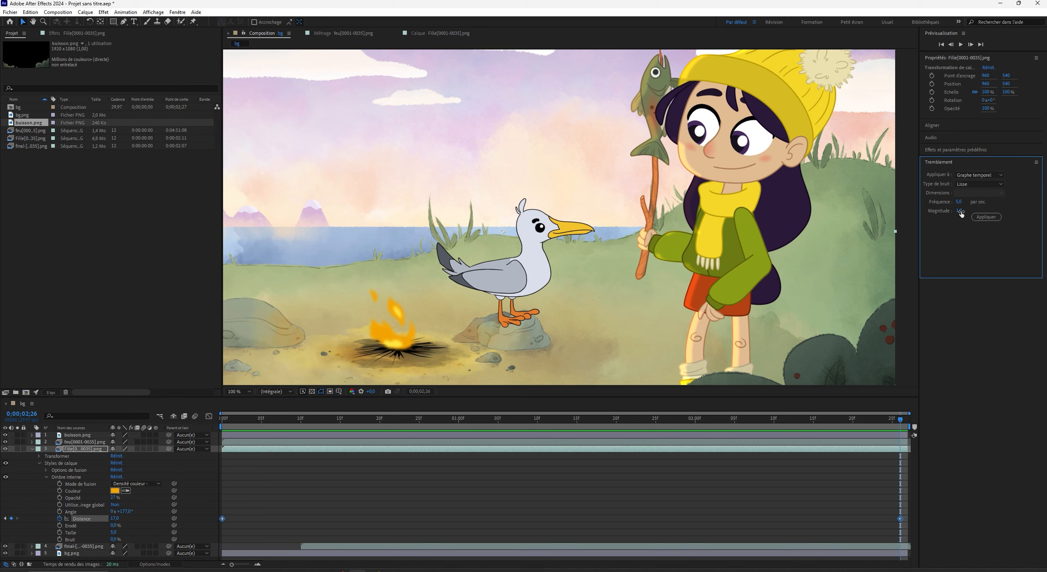
pyautogui.click(960, 210)
pyautogui.press('Return')
pyautogui.click(986, 217)
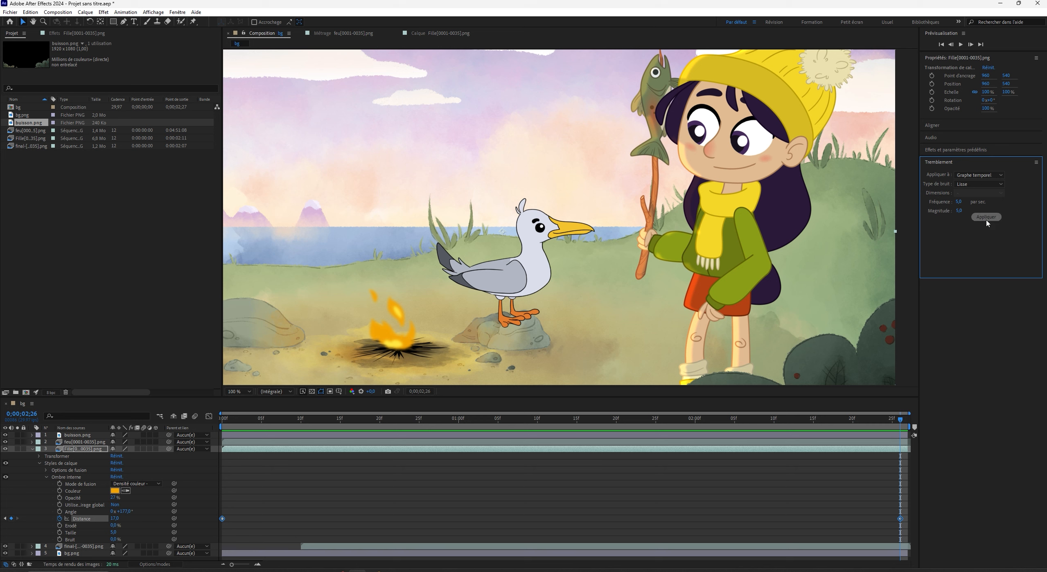
pyautogui.click(651, 411)
pyautogui.press('space')
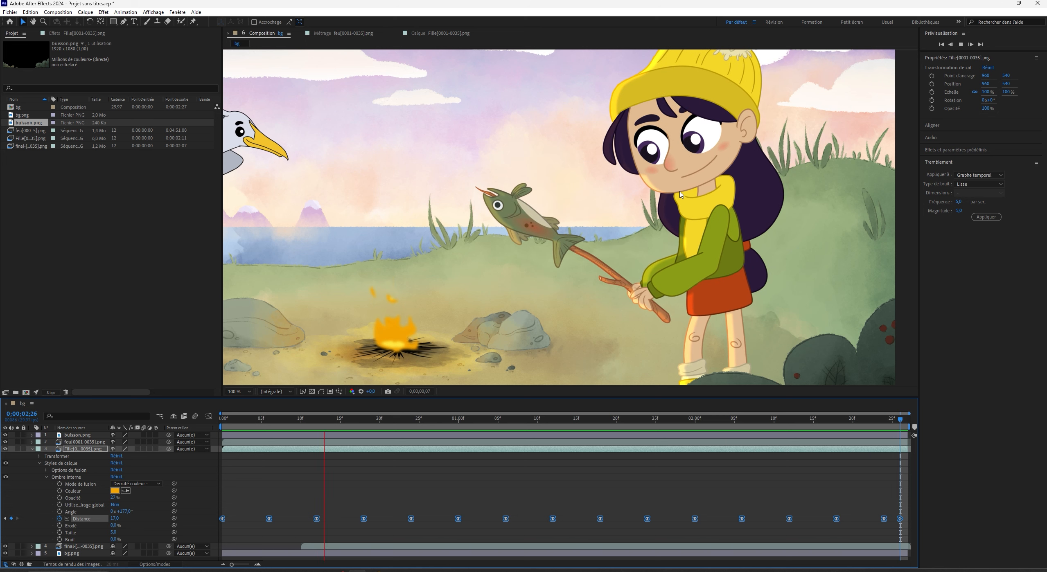
# Undo the applied wiggle, set its frequency to 8 per second, reapply it to the distance keyframes and preview it.
pyautogui.hotkey('ctrl', 'z')
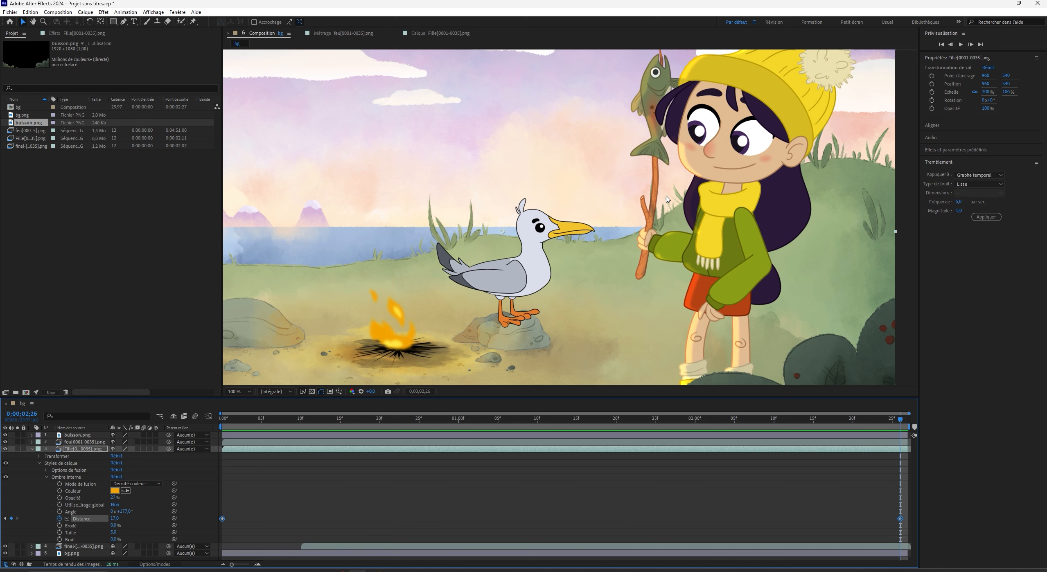
pyautogui.click(960, 202)
pyautogui.write('8')
pyautogui.press('Return')
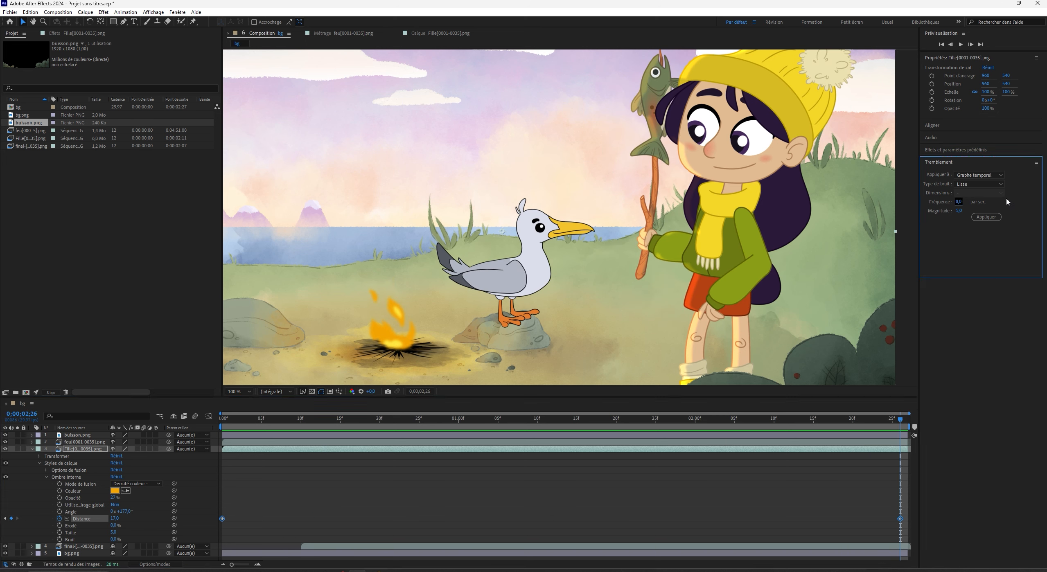
pyautogui.click(987, 217)
pyautogui.press('space')
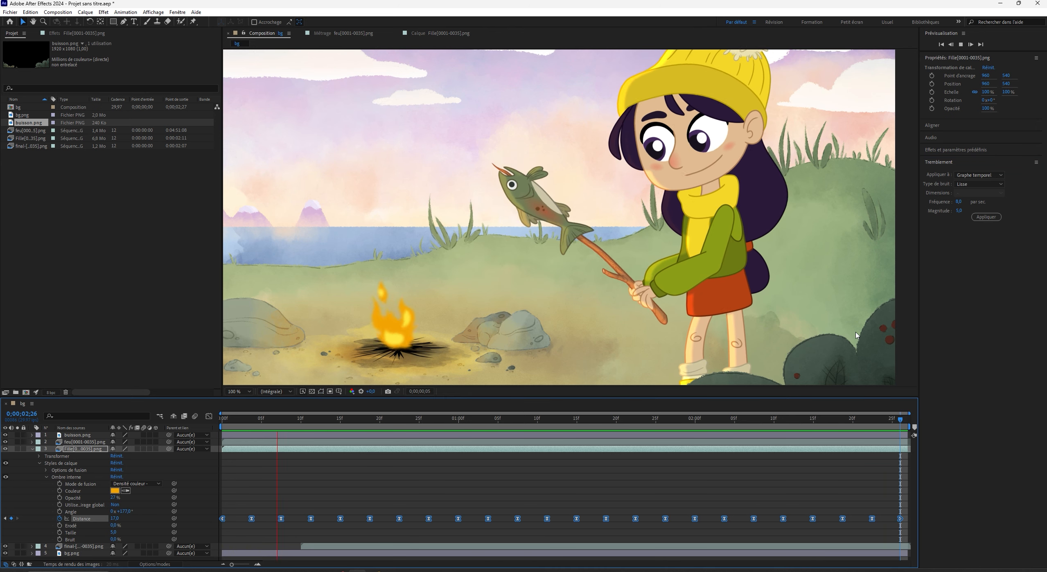
# Undo the wiggle again, adjust its magnitude, reapply it to the distance keyframes and play back the flicker.
pyautogui.hotkey('ctrl', 'z')
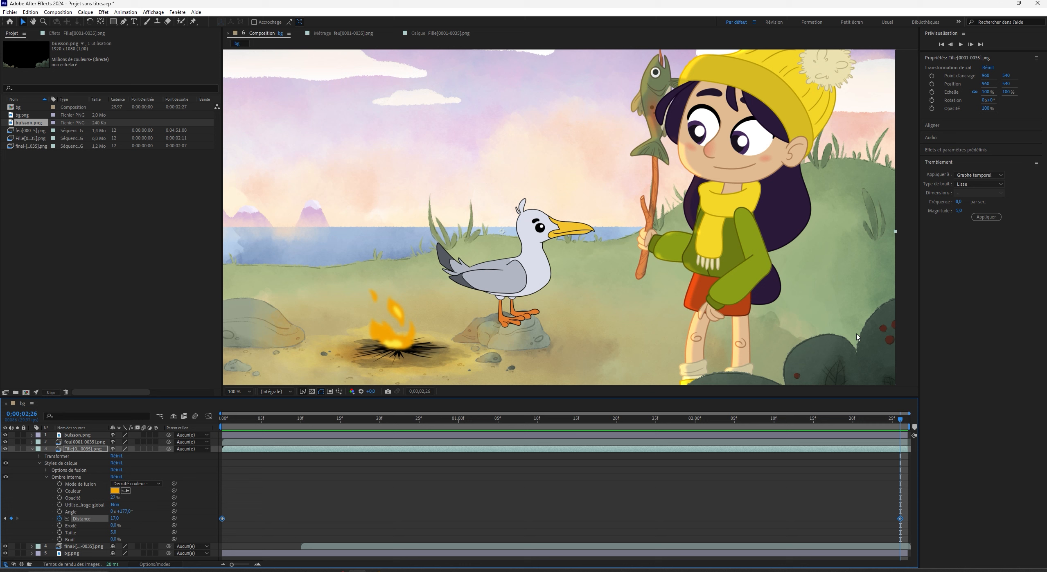
pyautogui.click(977, 209)
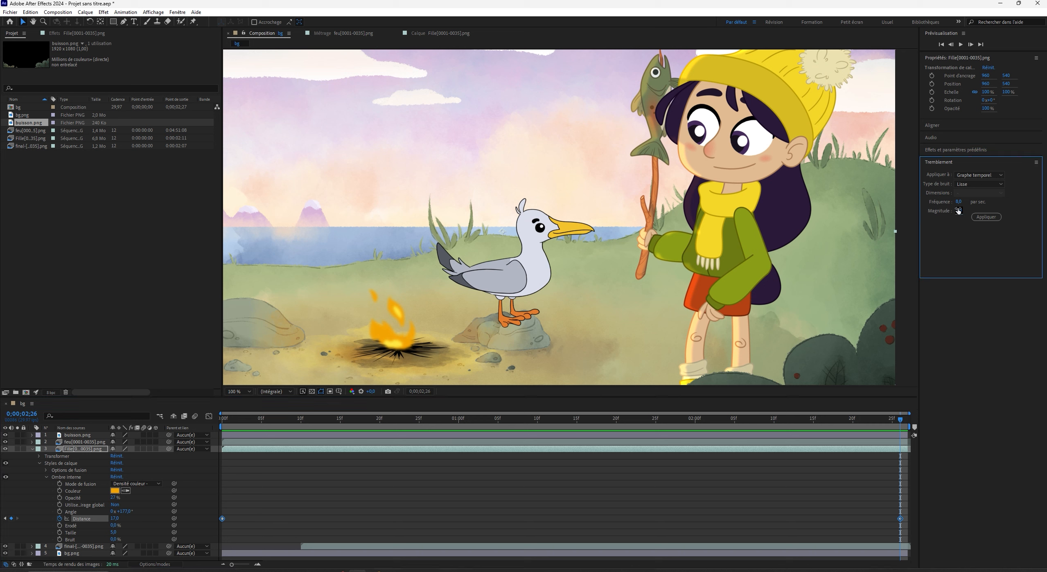
pyautogui.click(986, 217)
pyautogui.press('space')
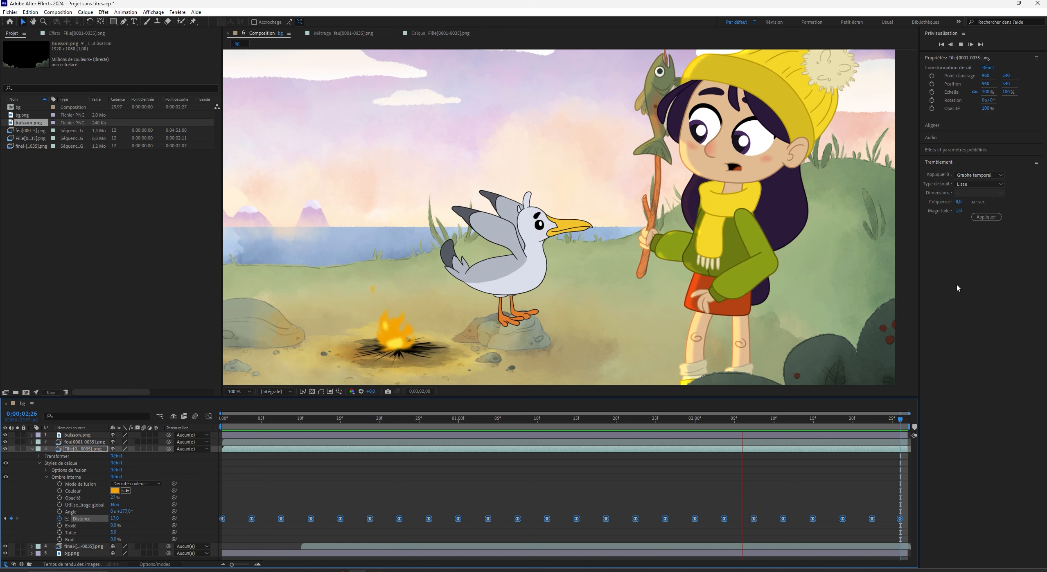
pyautogui.press('space')
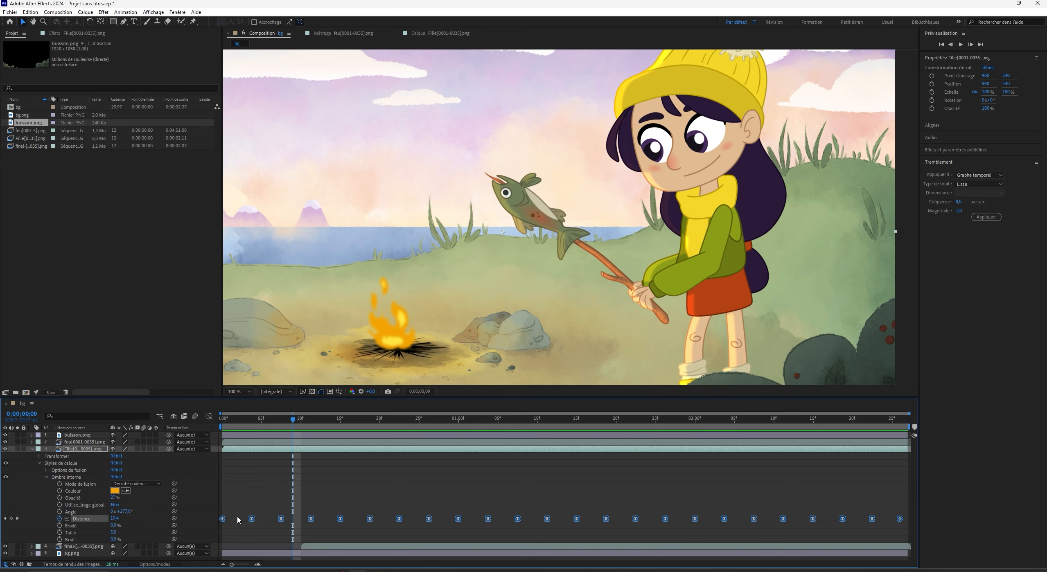
# Set the girl's inner shadow size (Taille) to 8 and preview the flickering light.
pyautogui.click(115, 533)
pyautogui.write('8')
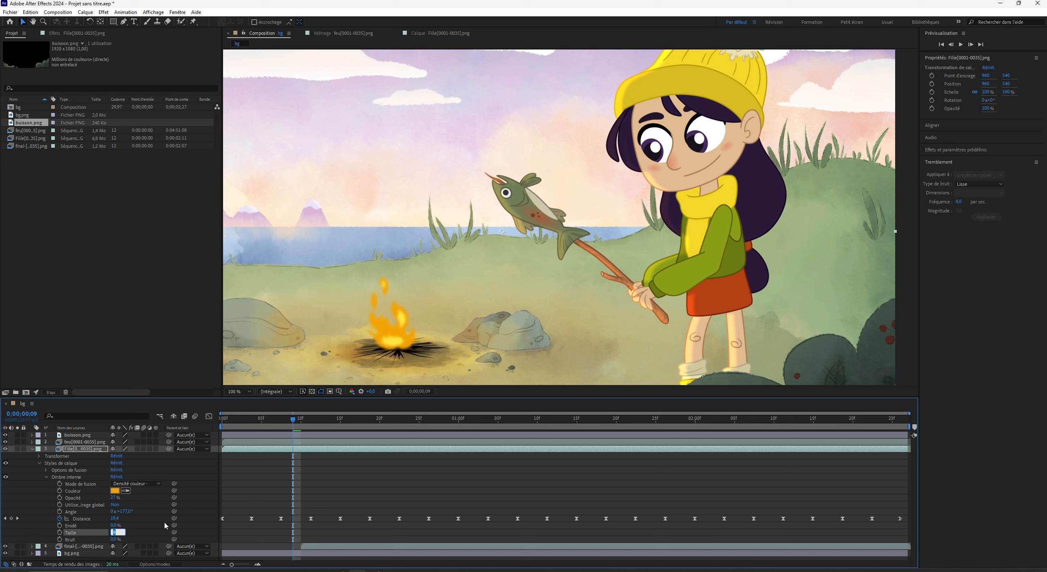
pyautogui.press('Return')
pyautogui.press('space')
pyautogui.moveTo(521, 428); pyautogui.dragTo(294, 439)
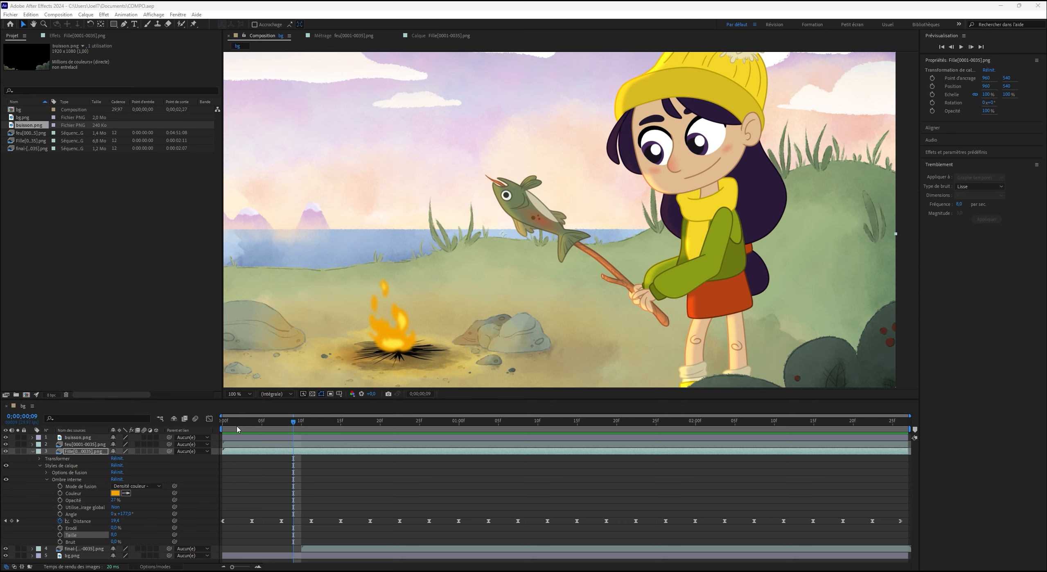
pyautogui.click(238, 429)
pyautogui.press('space')
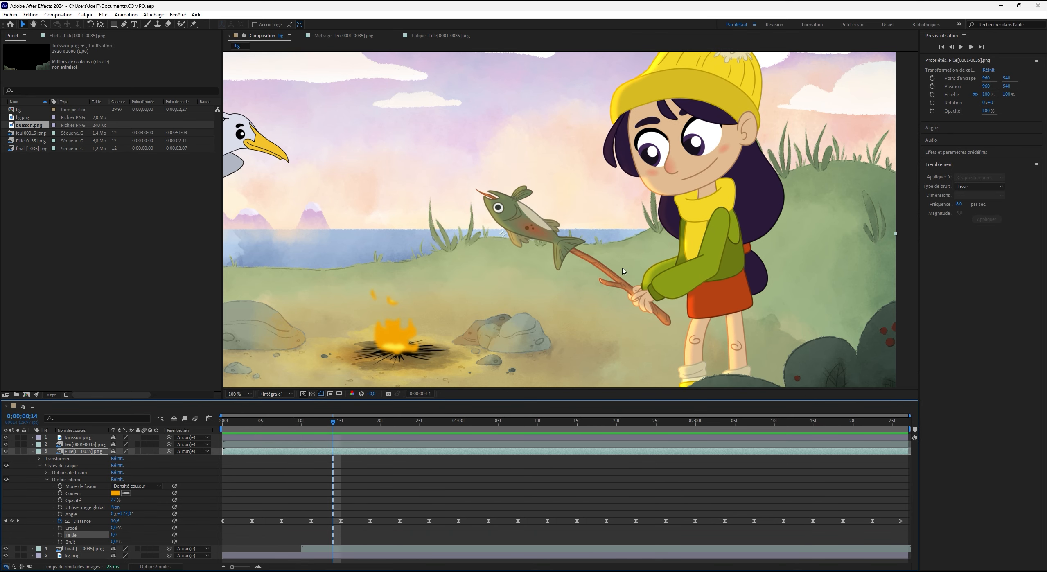
# Try to add a second Inner Shadow (Ombre interne) style to the girl sequence layer, and undo it.
pyautogui.click(90, 452)
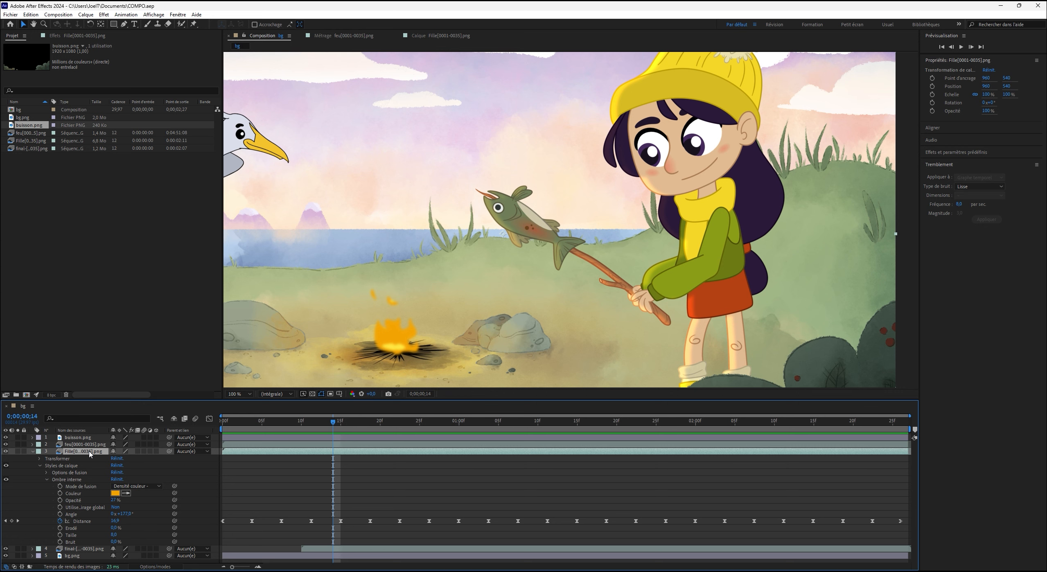
pyautogui.rightClick(90, 453)
pyautogui.moveTo(156, 314)
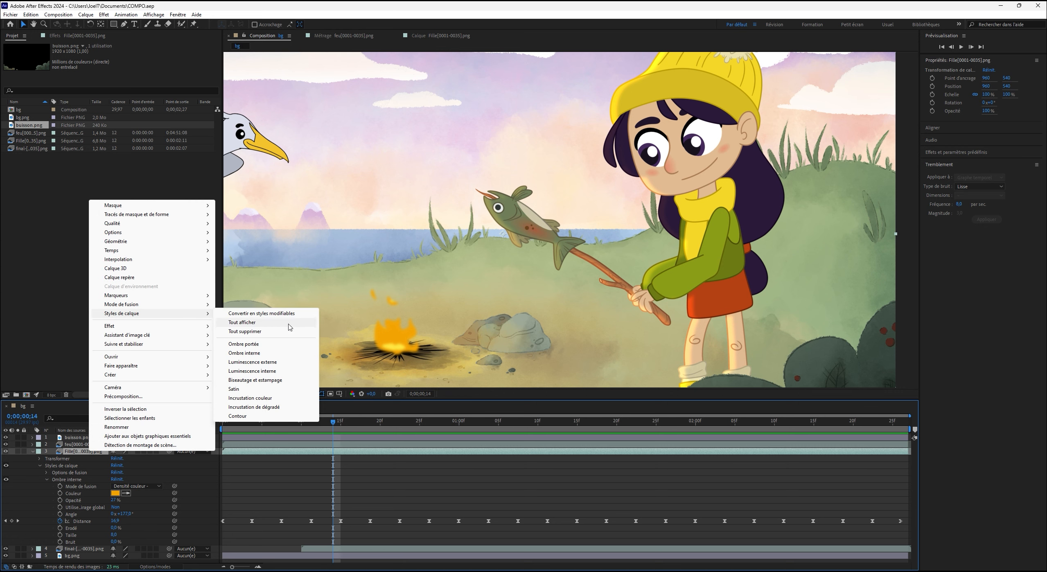
pyautogui.click(263, 354)
pyautogui.hotkey('ctrl', 'z')
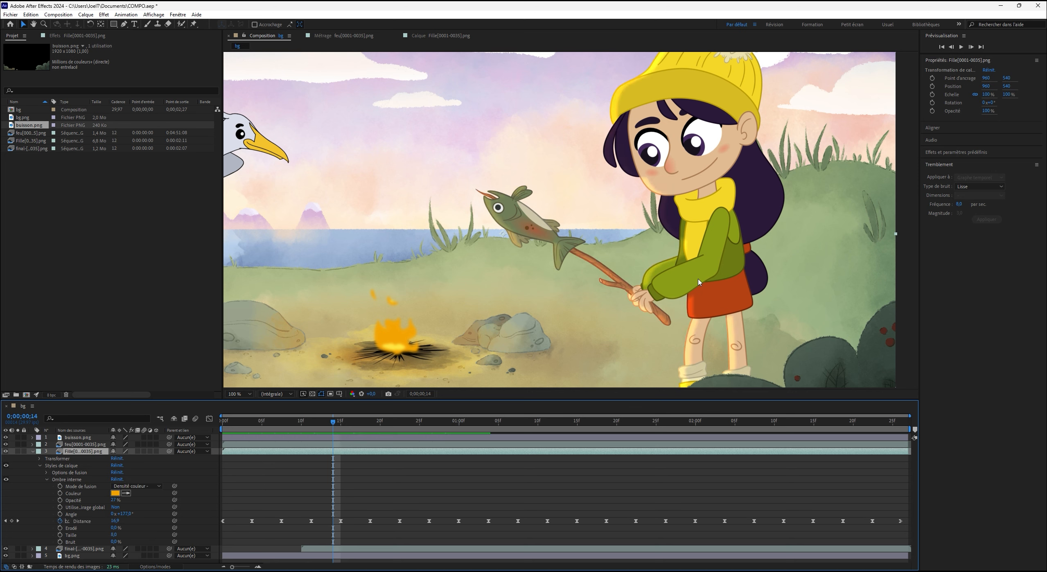
pyautogui.rightClick(94, 446)
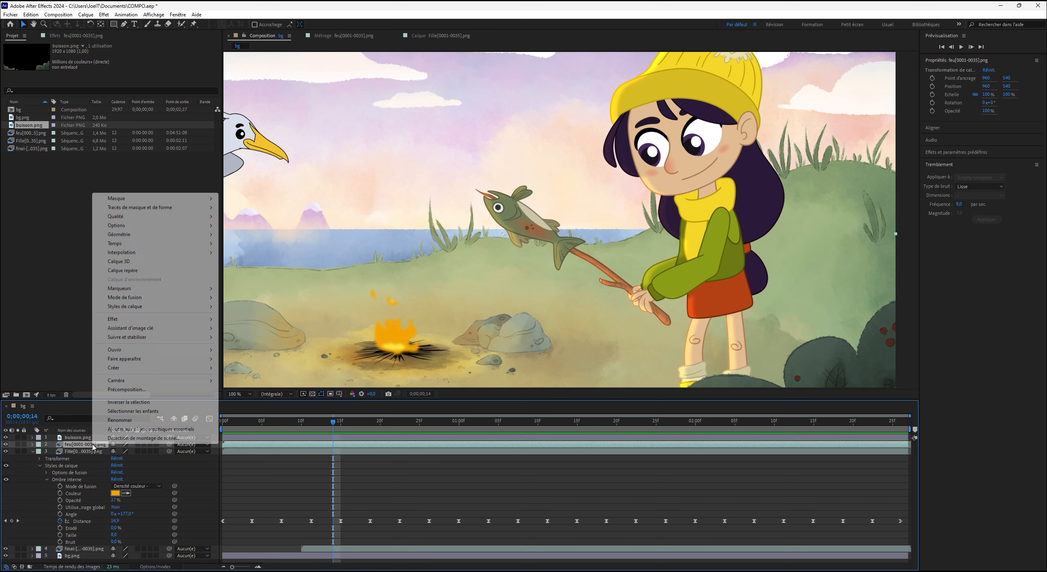
pyautogui.click(142, 391)
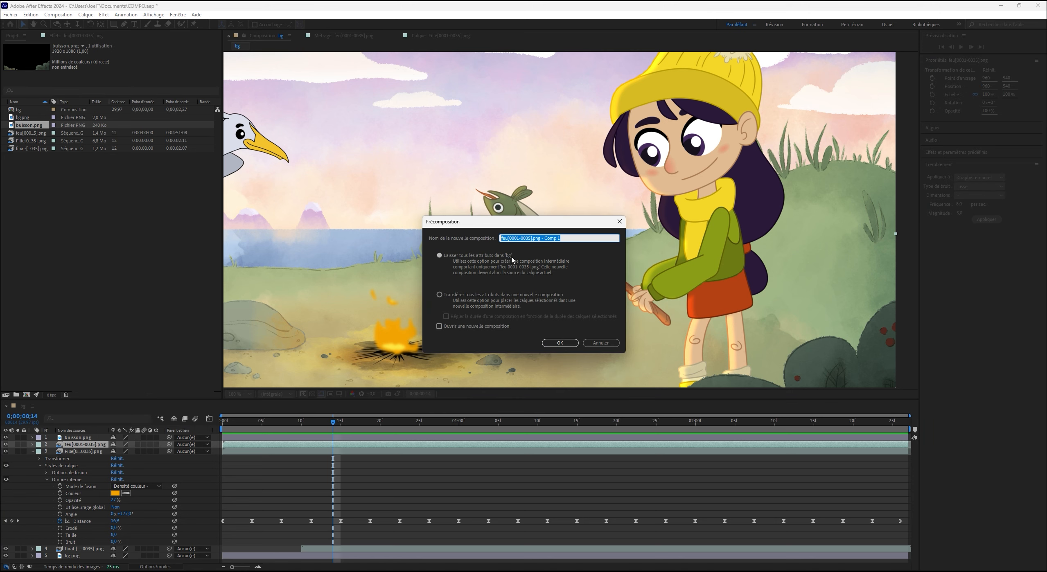
pyautogui.click(491, 303)
pyautogui.click(482, 298)
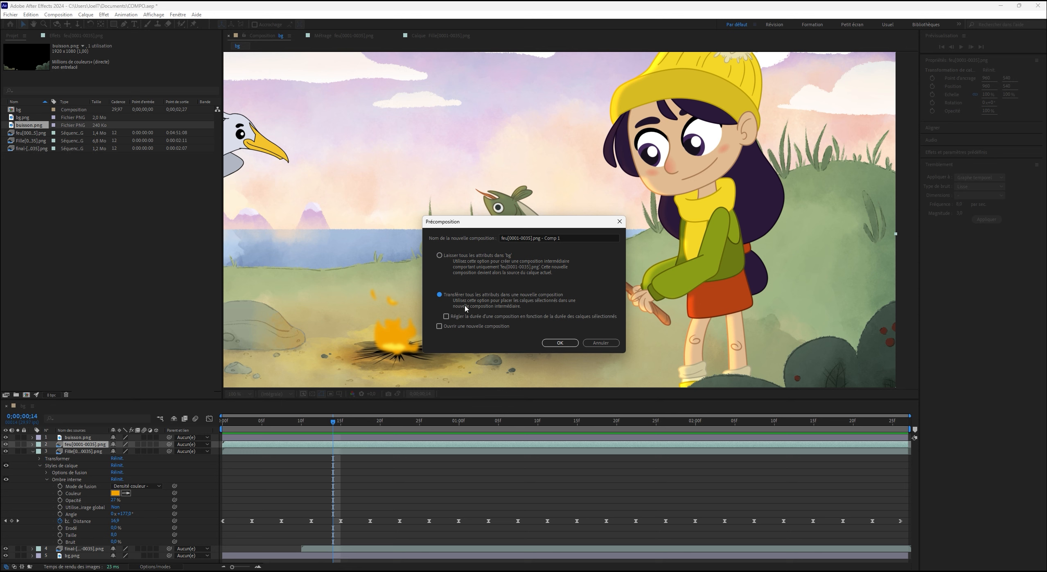
pyautogui.moveTo(562, 239); pyautogui.dragTo(507, 233)
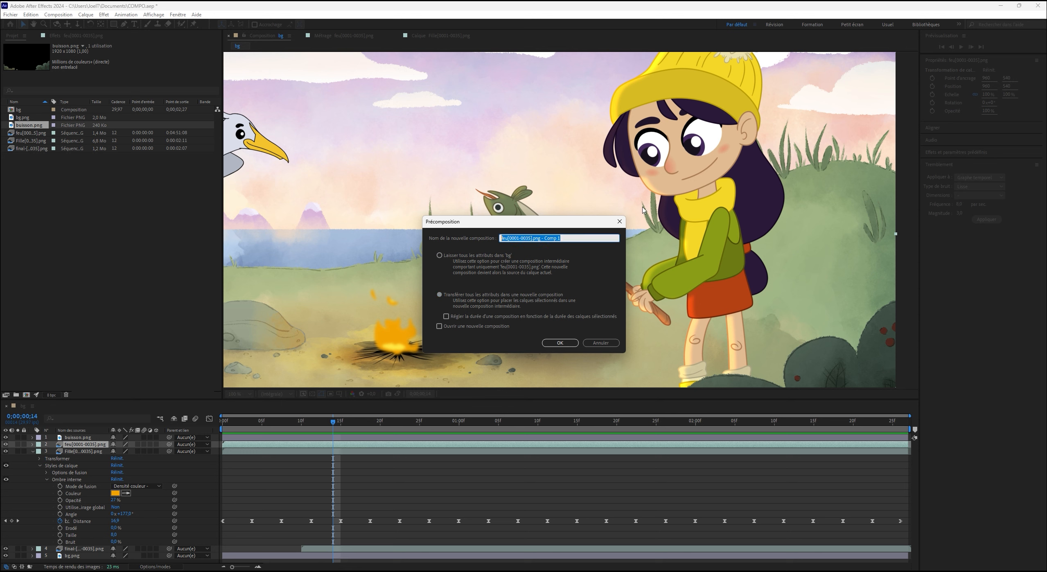
pyautogui.press('Escape')
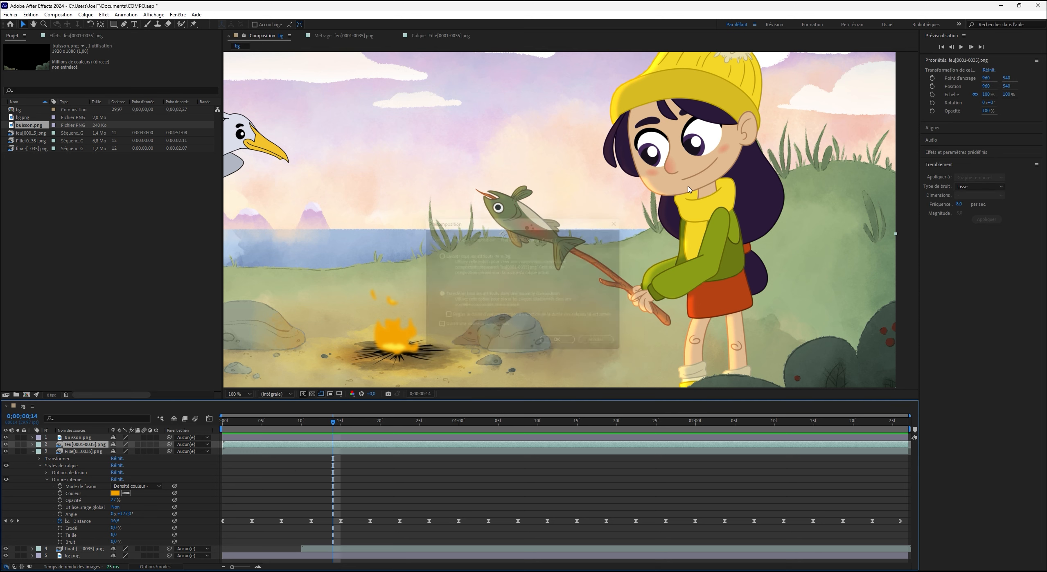
# Precompose the girl sequence layer as "Fille Lumière", transferring all attributes into the new composition.
pyautogui.rightClick(82, 452)
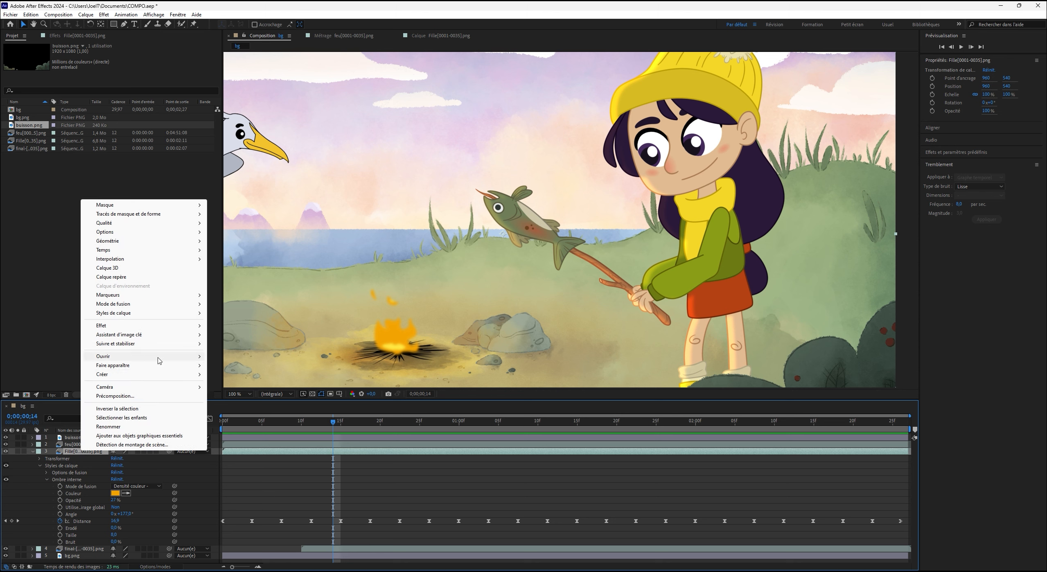
pyautogui.click(162, 397)
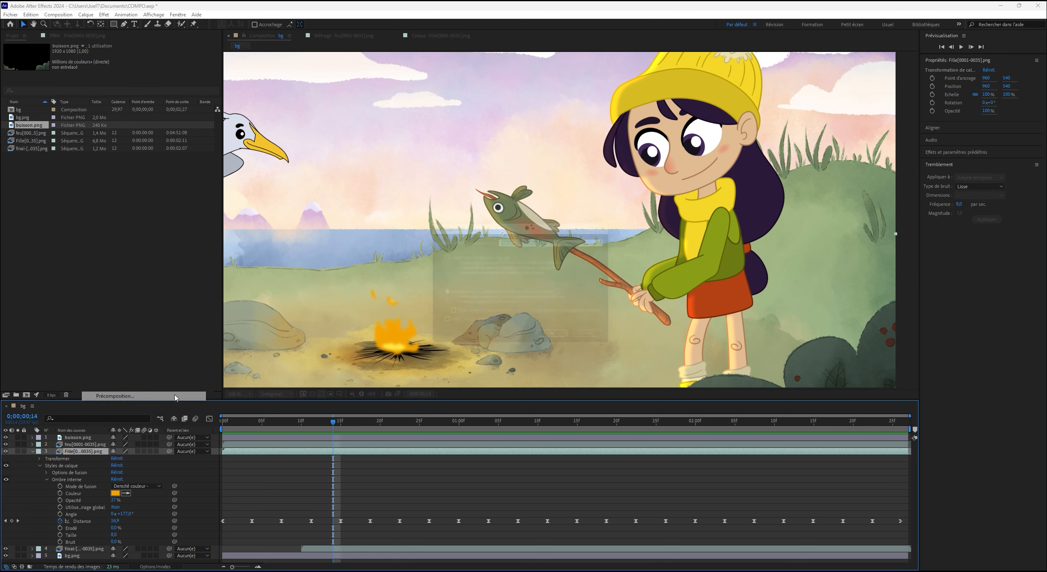
pyautogui.write('Fille Lumière')
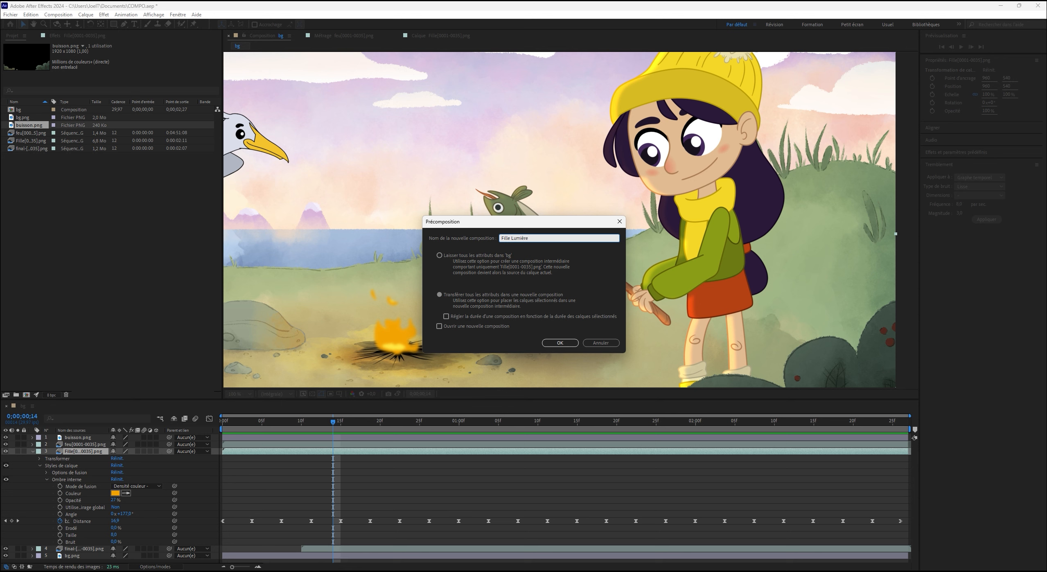
pyautogui.click(560, 343)
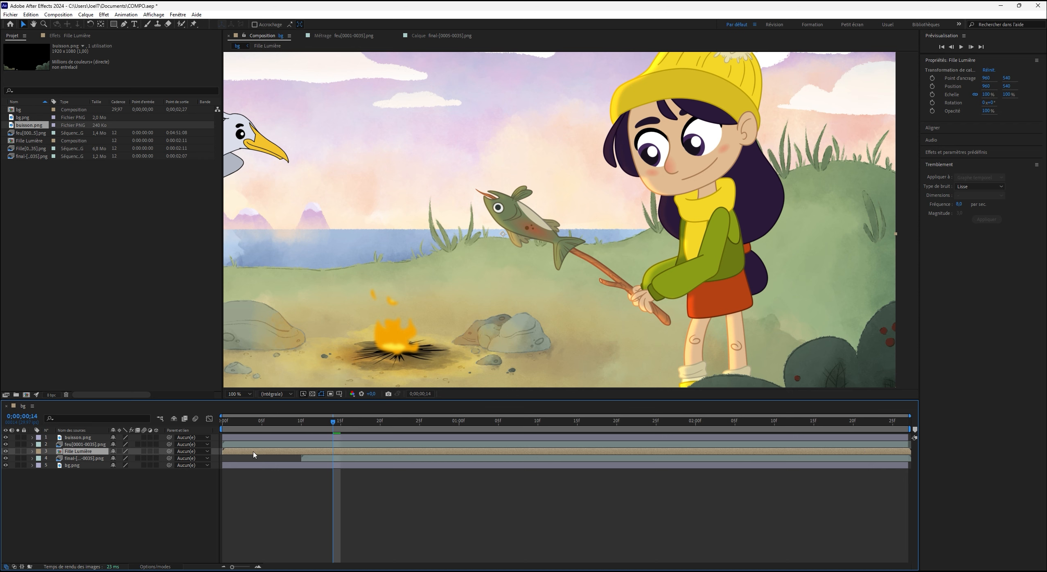
# Add an Inner Shadow (Ombre interne) layer style to the Fille Lumière precomposition layer.
pyautogui.rightClick(73, 452)
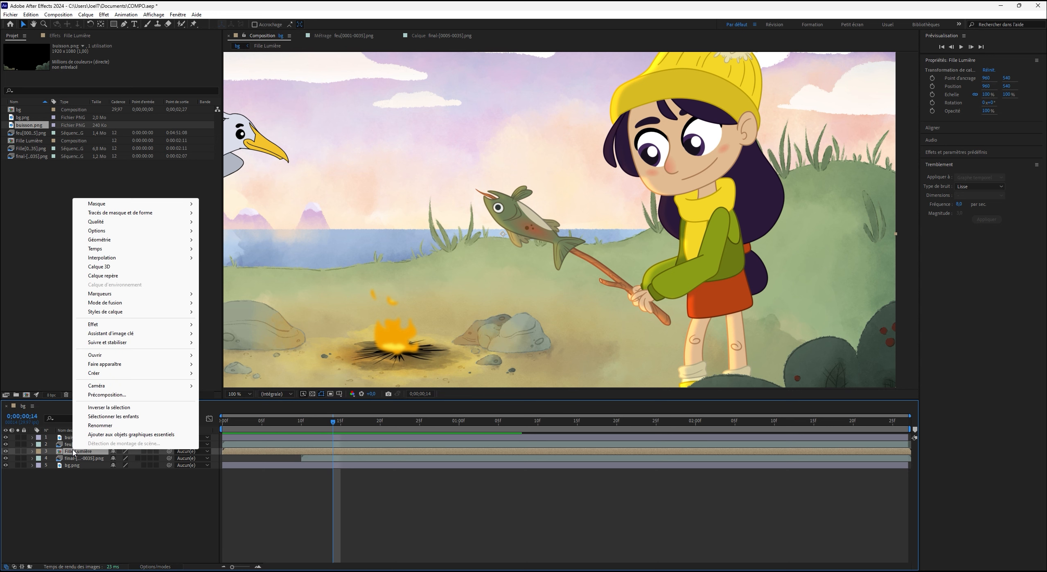
pyautogui.moveTo(179, 312)
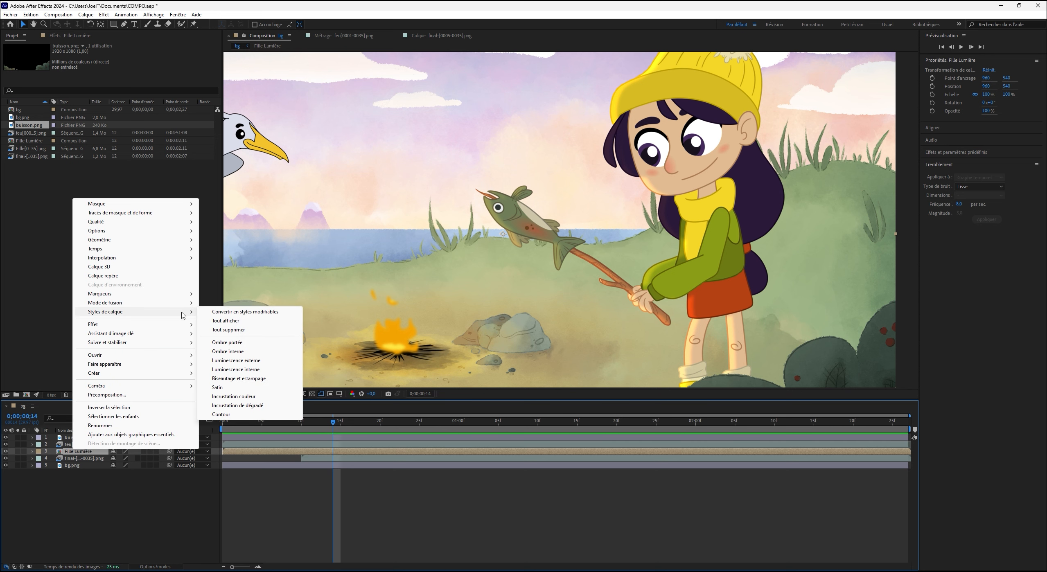
pyautogui.click(246, 356)
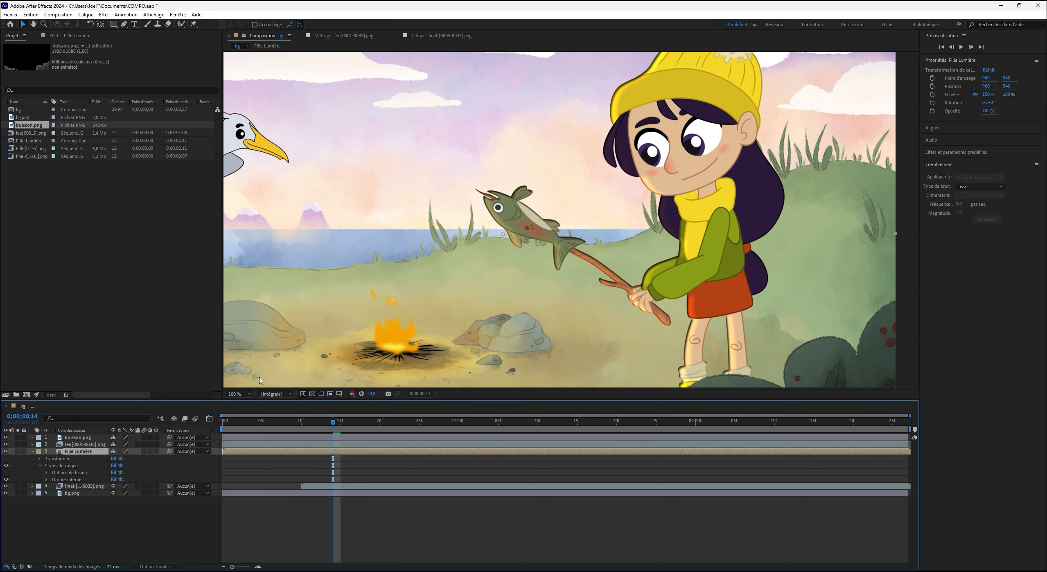
# Set the Fille Lumière inner shadow's angle to 1x+0°, increase its distance, and sample its colour from the girl's dark purple hair.
pyautogui.click(46, 479)
pyautogui.click(134, 514)
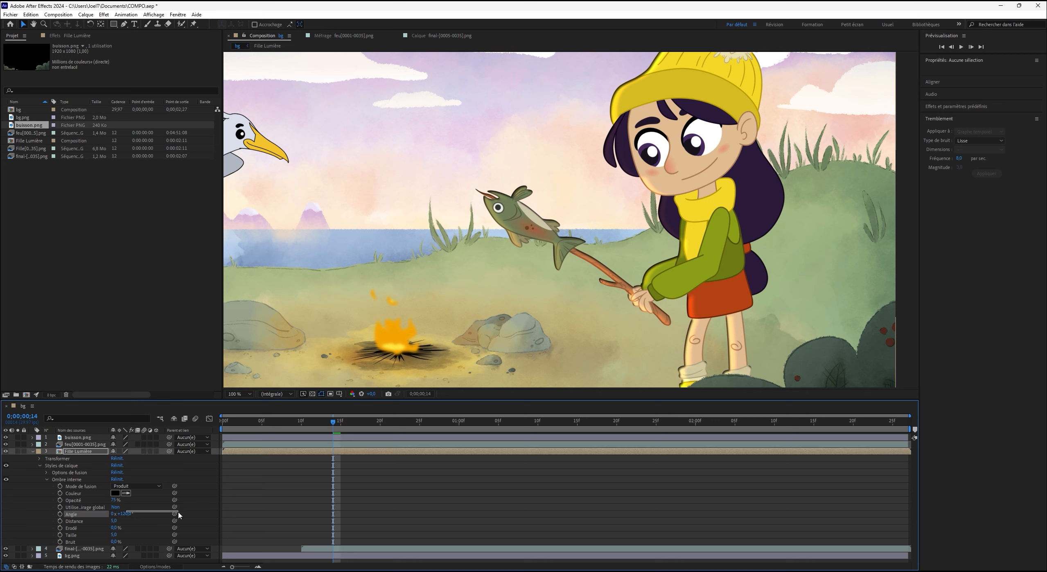
pyautogui.moveTo(115, 521); pyautogui.dragTo(234, 532)
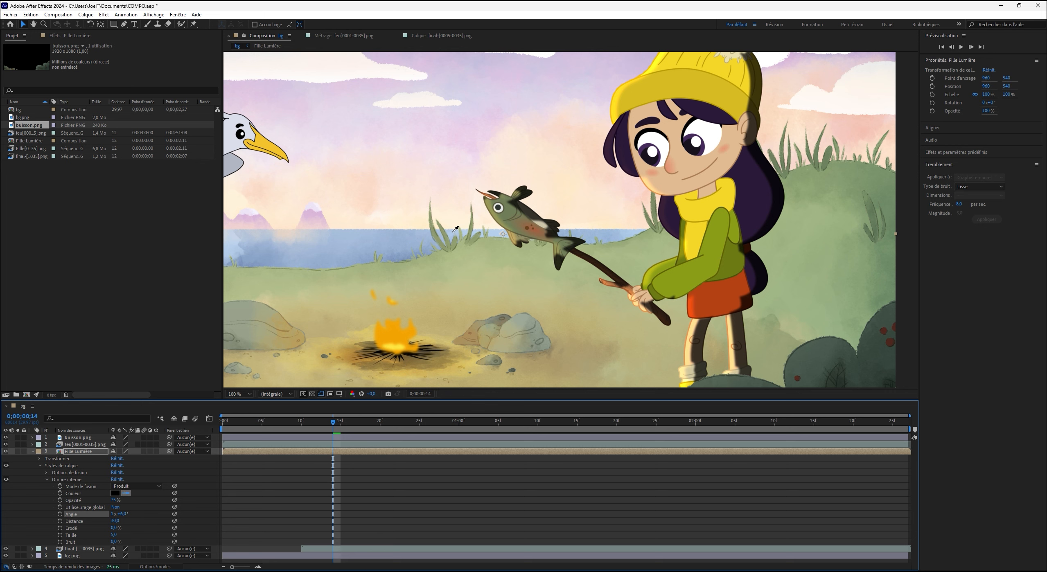
pyautogui.click(705, 113)
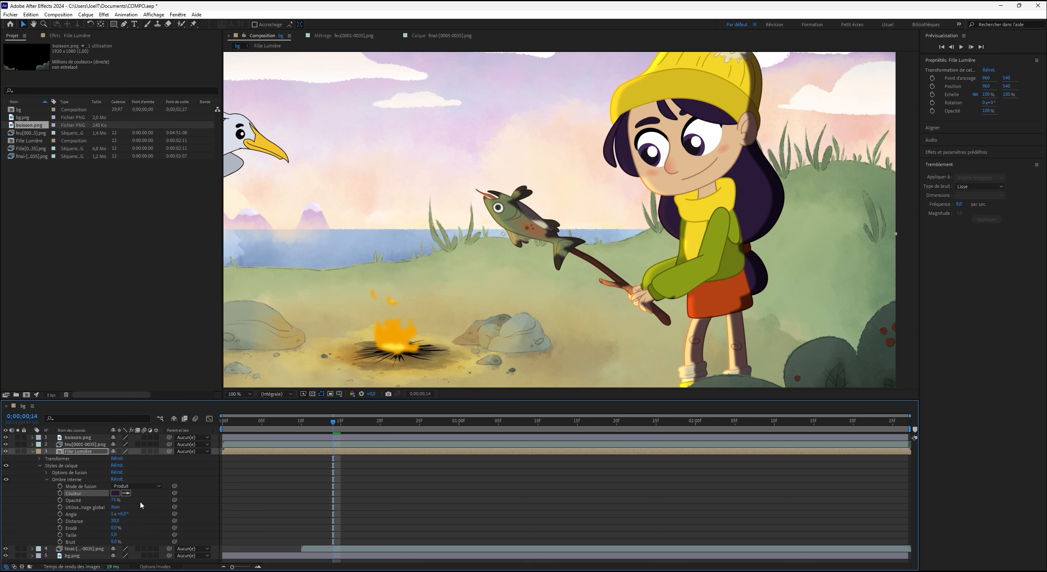
# Set the inner shadow's blend mode to Densité couleur + and lower its opacity.
pyautogui.click(142, 487)
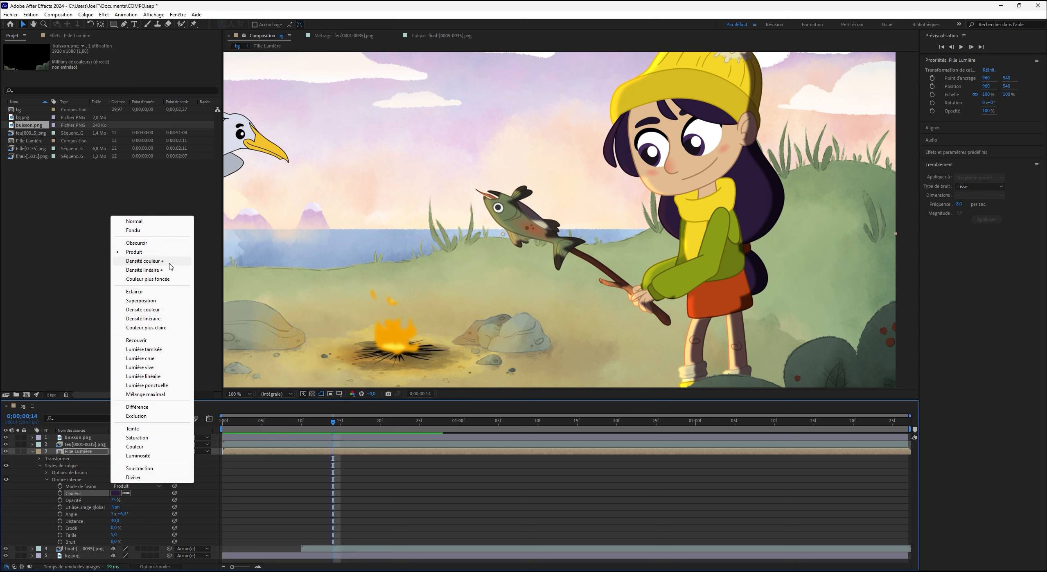
pyautogui.click(170, 263)
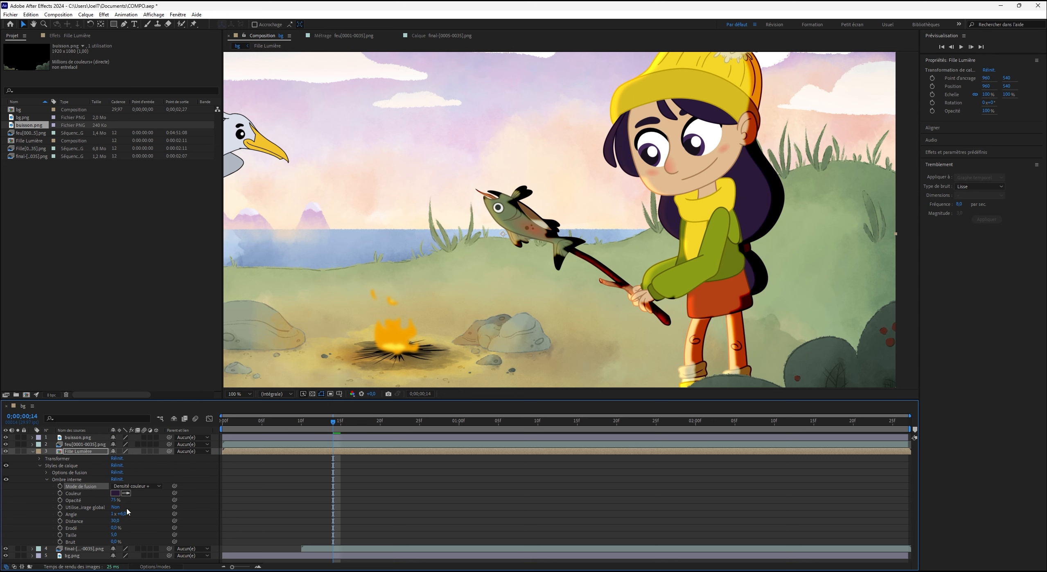
pyautogui.moveTo(114, 502); pyautogui.dragTo(80, 527)
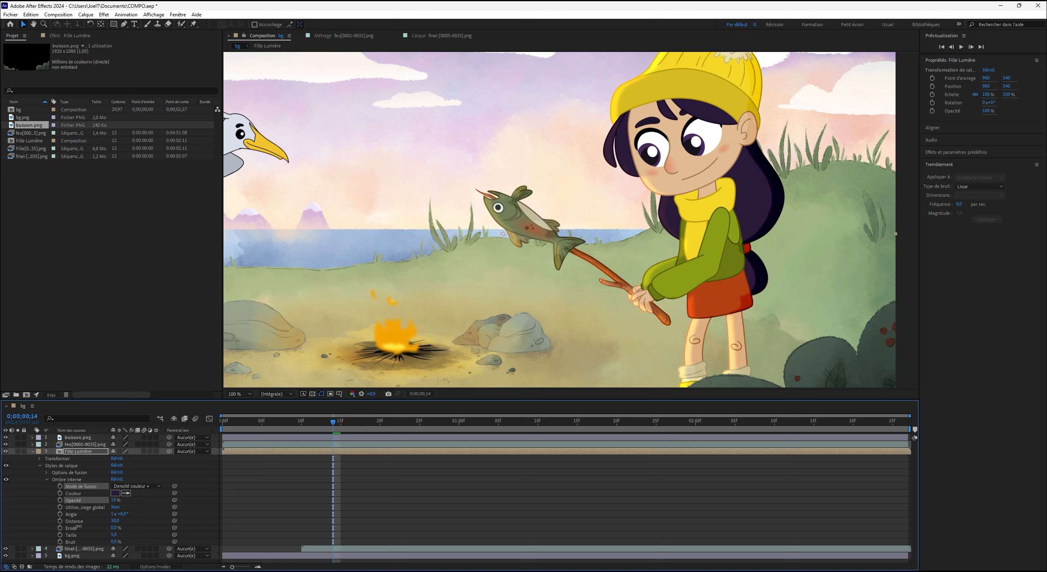
# Try the Lumière vive, Lumière crue and Densité linéaire + blend modes on the inner shadow, and return to Densité couleur +.
pyautogui.click(135, 486)
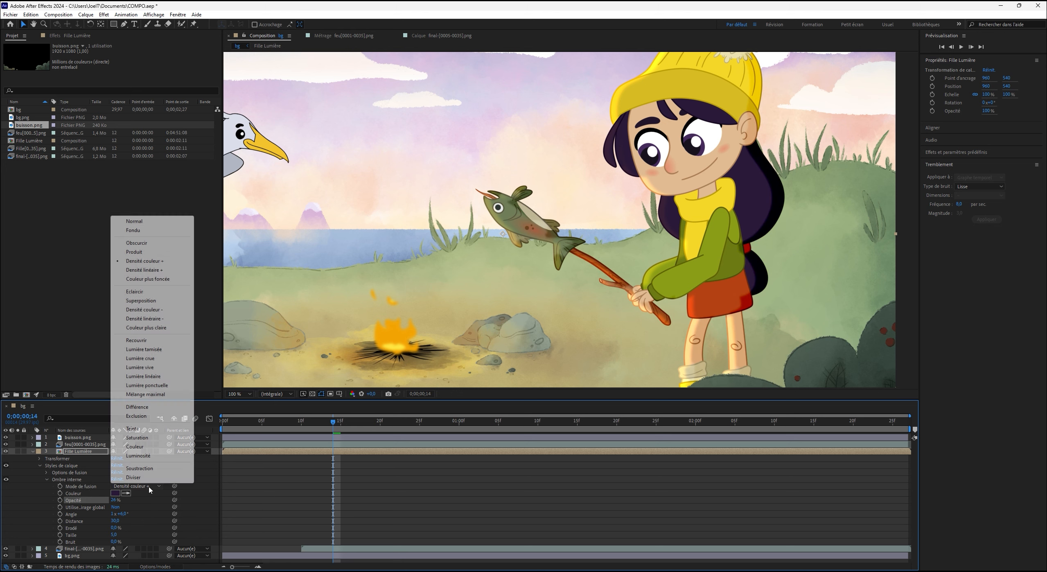
pyautogui.click(155, 367)
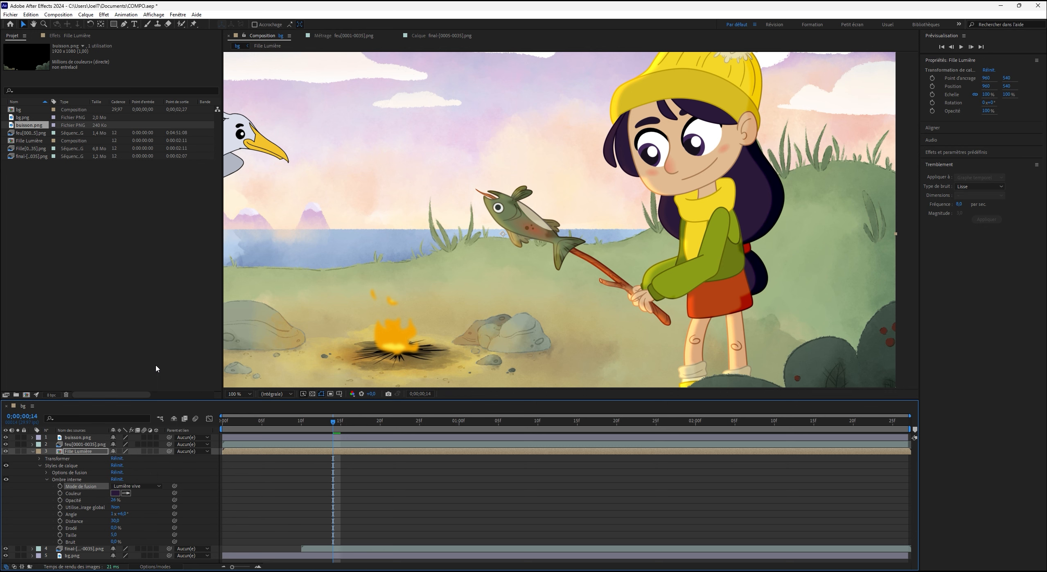
pyautogui.click(135, 486)
pyautogui.click(148, 359)
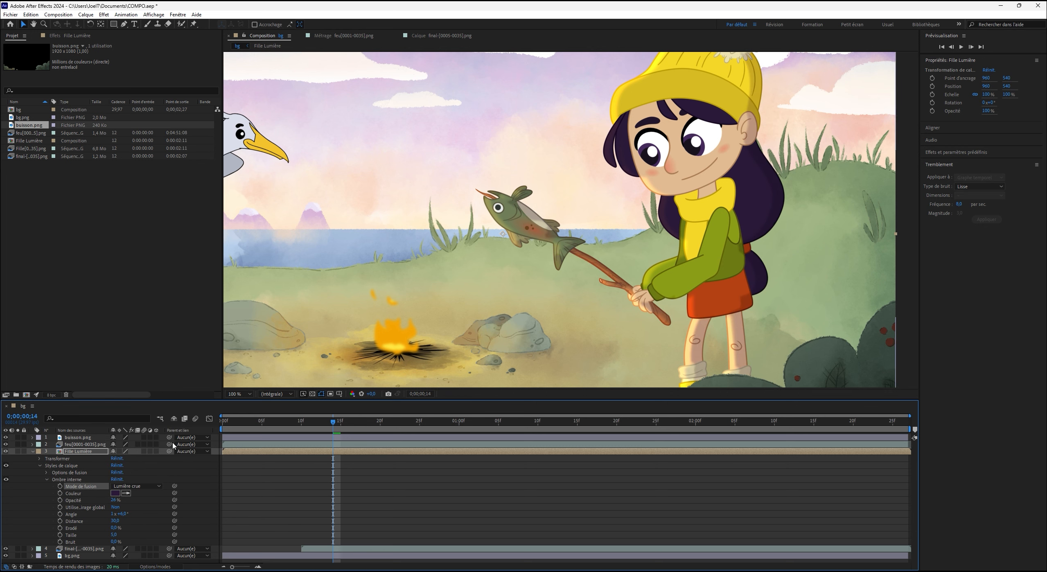
pyautogui.click(135, 486)
pyautogui.click(142, 270)
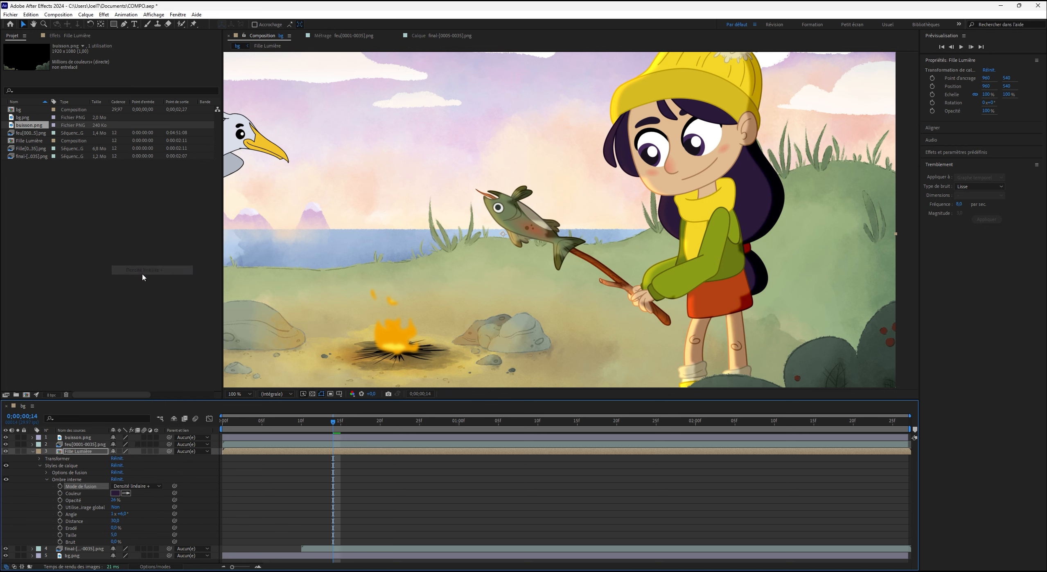
pyautogui.click(152, 487)
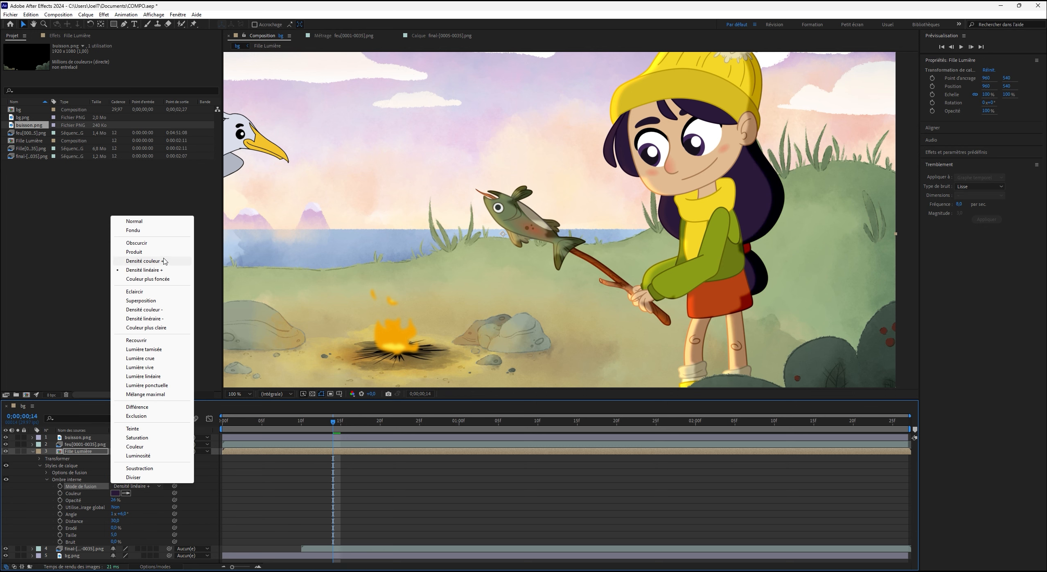
pyautogui.click(141, 257)
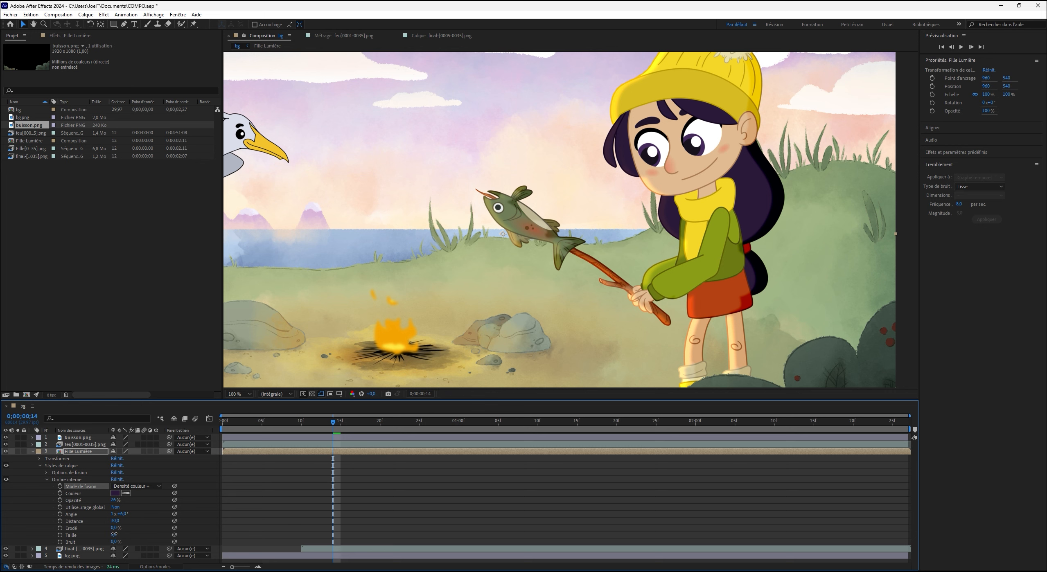
# Set the inner shadow's size (Taille) to 10 and its distance to 19, and check the shading over several frames.
pyautogui.moveTo(114, 535); pyautogui.dragTo(121, 535)
pyautogui.moveTo(114, 521)
pyautogui.mouseDown()
pyautogui.moveTo(118, 503)
pyautogui.moveTo(127, 507)
pyautogui.moveTo(116, 524)
pyautogui.mouseUp()
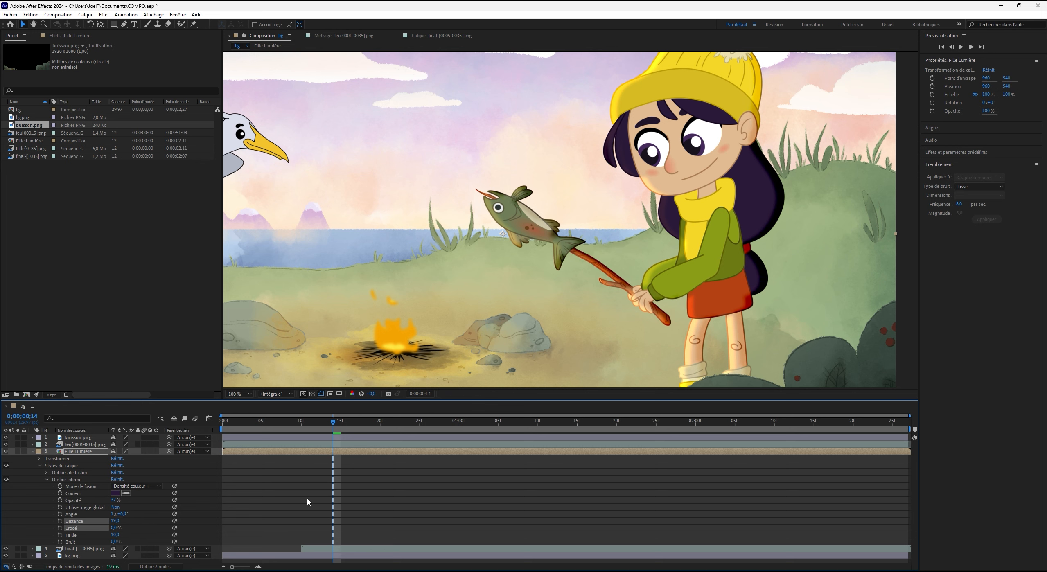
pyautogui.click(313, 509)
pyautogui.moveTo(293, 426); pyautogui.dragTo(333, 428)
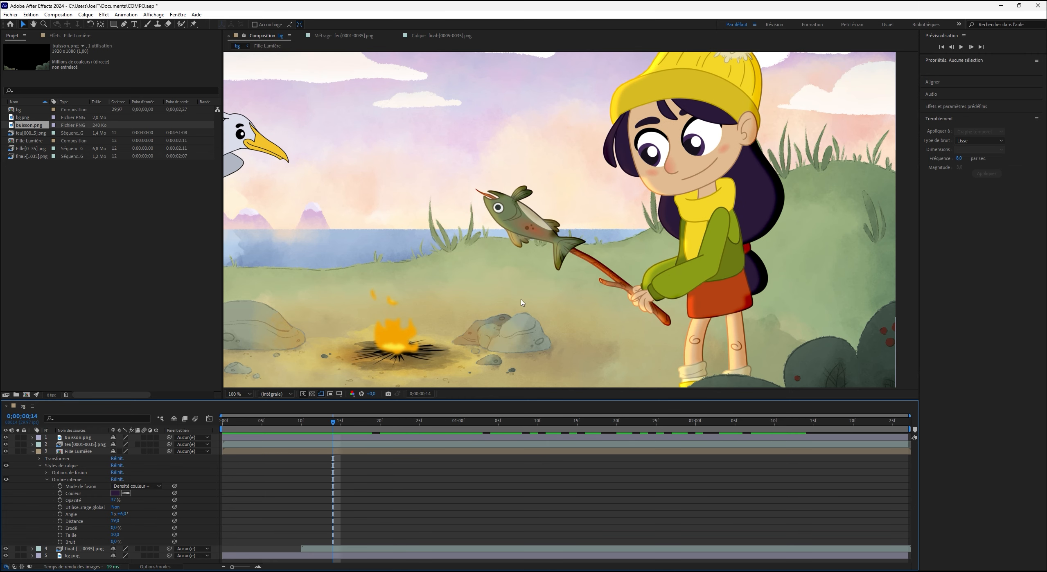
# Try another angle for the inner shadow, undo it, and set the shadow's size (Taille) to 12.
pyautogui.moveTo(123, 514); pyautogui.dragTo(107, 540)
pyautogui.hotkey('ctrl', 'z')
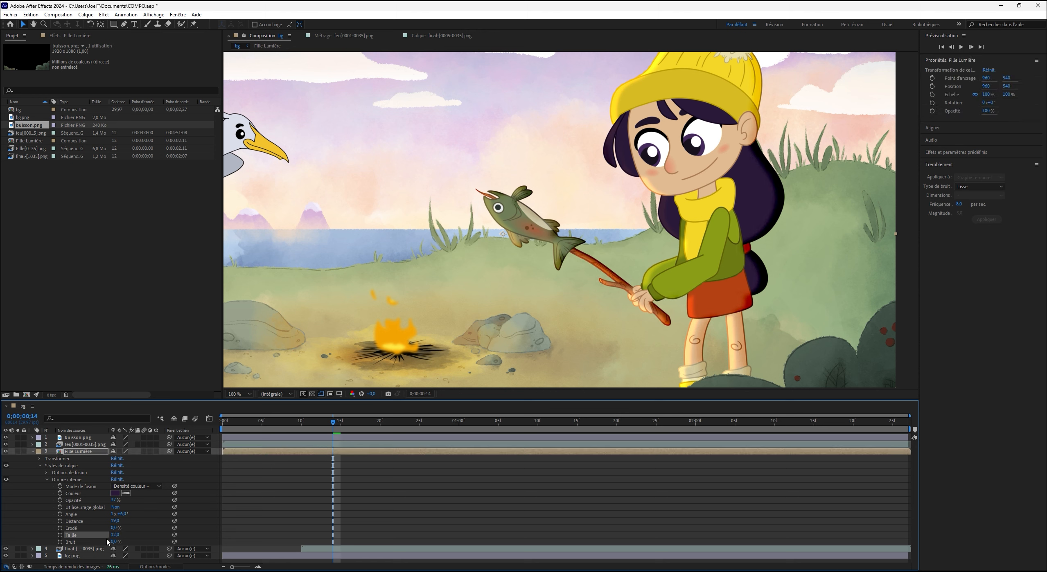
pyautogui.click(149, 531)
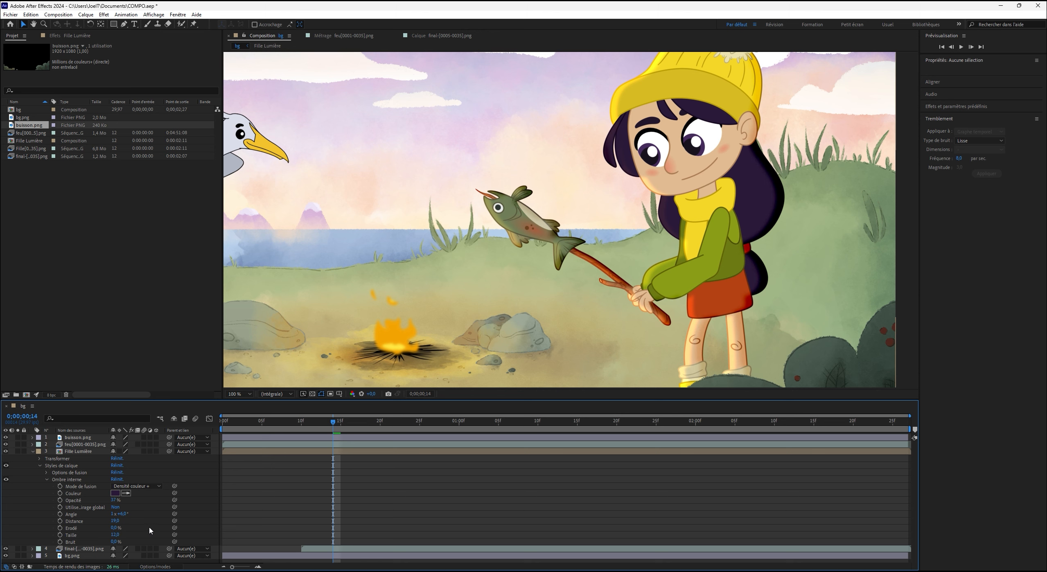
# Change the Fille Lumière inner shadow's colour to a more saturated deep purple.
pyautogui.click(116, 494)
pyautogui.click(493, 277)
pyautogui.moveTo(492, 277); pyautogui.dragTo(510, 279)
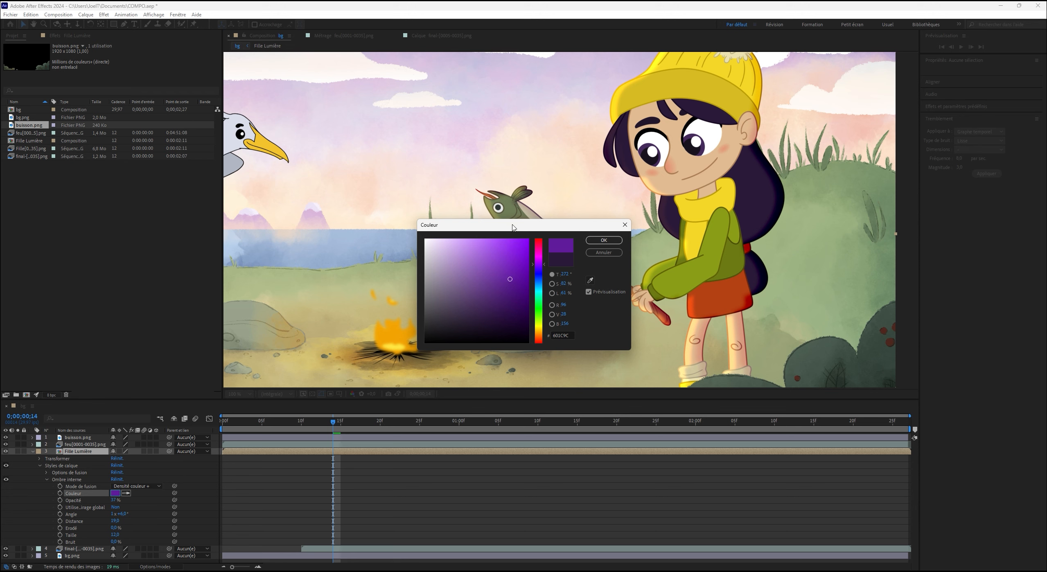
pyautogui.moveTo(513, 228); pyautogui.dragTo(329, 195)
pyautogui.moveTo(319, 256)
pyautogui.mouseDown()
pyautogui.moveTo(367, 190)
pyautogui.moveTo(327, 259)
pyautogui.moveTo(308, 268)
pyautogui.moveTo(333, 265)
pyautogui.mouseUp()
pyautogui.click(420, 208)
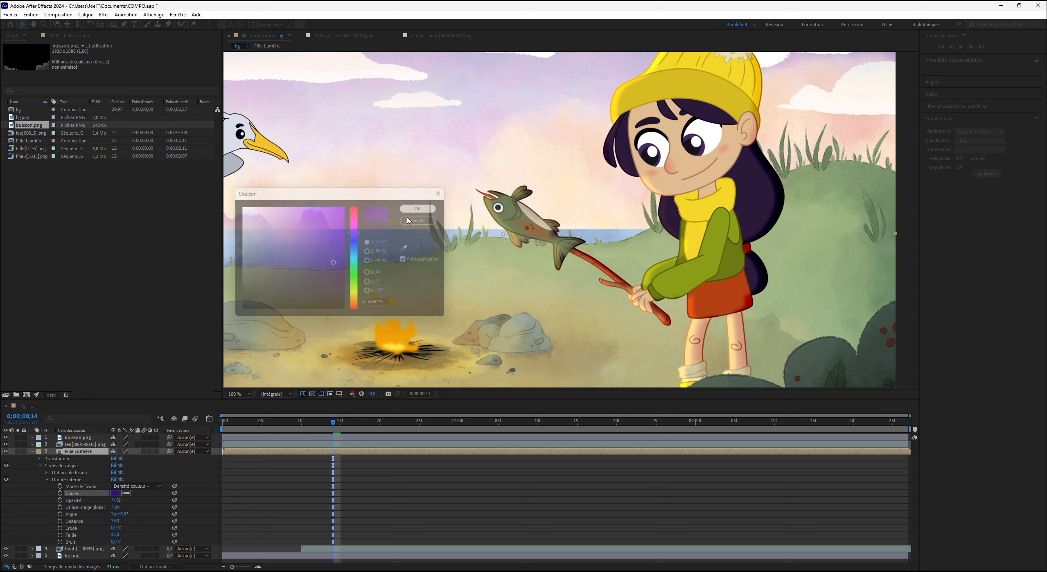
# Review the shading on earlier frames and return the playhead to the first frame, 0;00;00;00.
pyautogui.click(292, 502)
pyautogui.click(315, 429)
pyautogui.moveTo(315, 429); pyautogui.dragTo(231, 475)
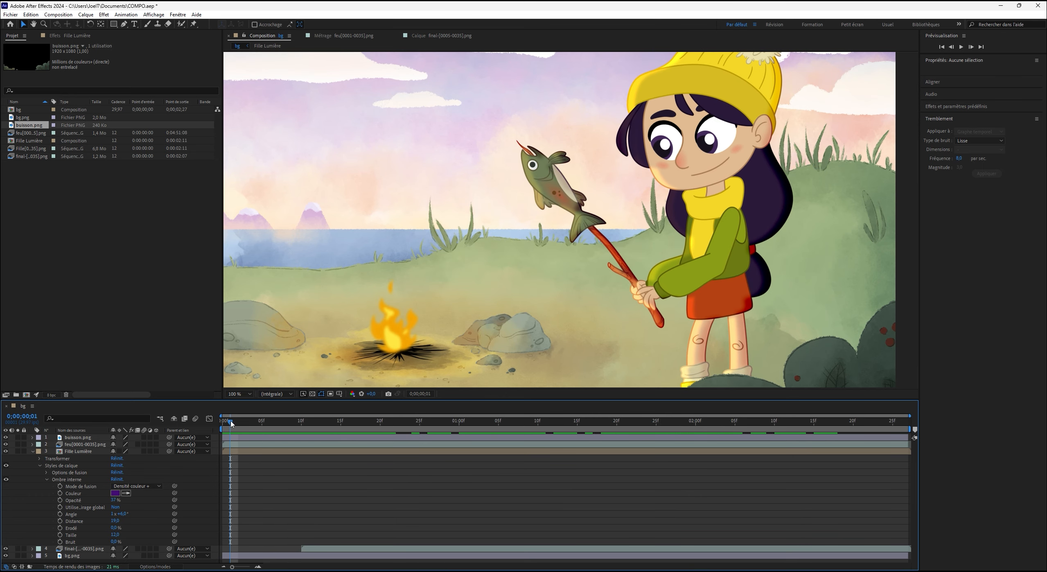
pyautogui.moveTo(228, 426); pyautogui.dragTo(221, 427)
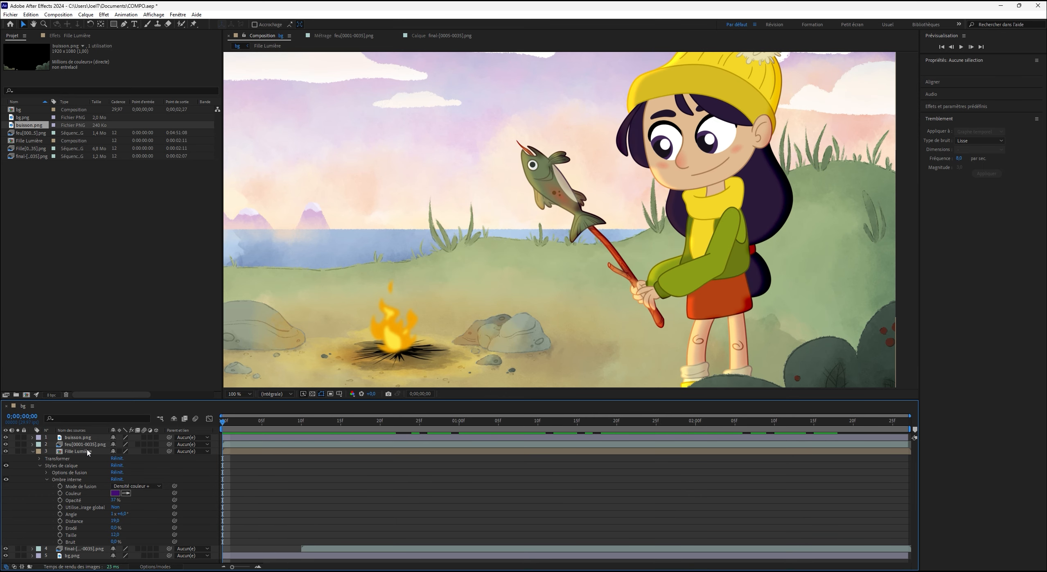
# Open the Fille Lumière composition and copy all Distance keyframes from the girl sequence's inner shadow (Ombre interne).
pyautogui.doubleClick(88, 452)
pyautogui.doubleClick(78, 438)
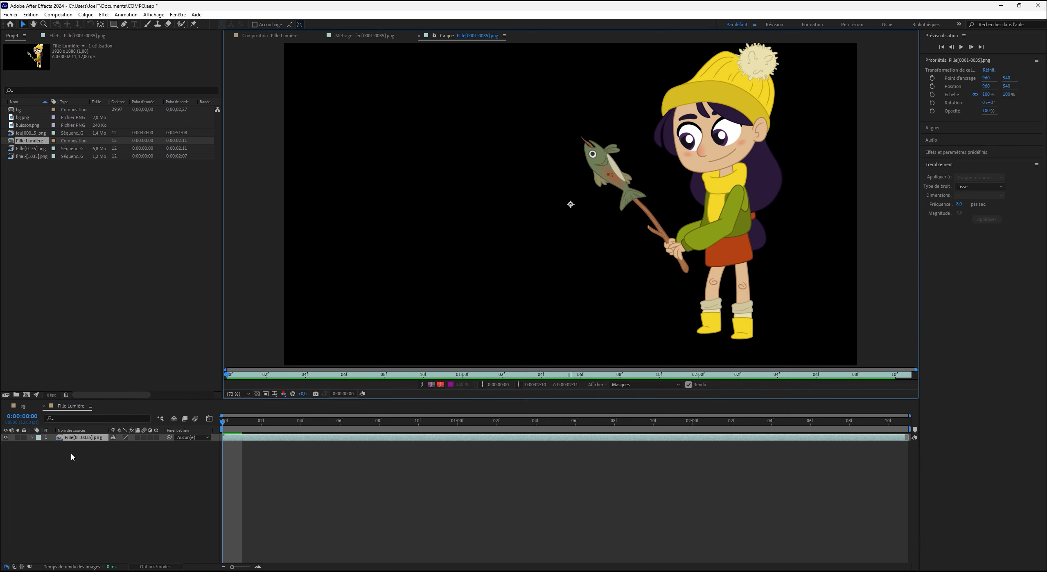
pyautogui.click(32, 439)
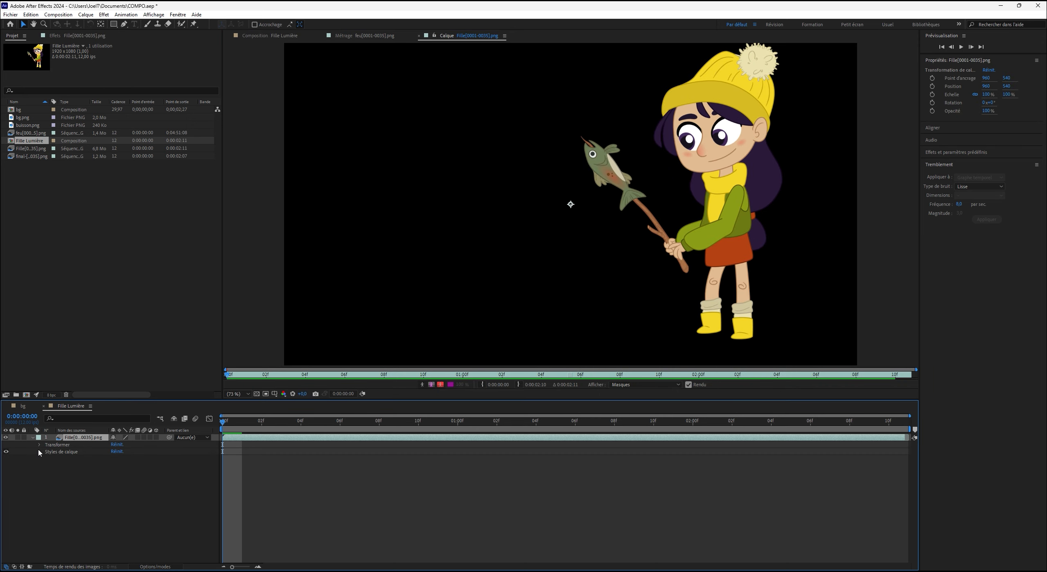
pyautogui.click(40, 452)
pyautogui.click(285, 36)
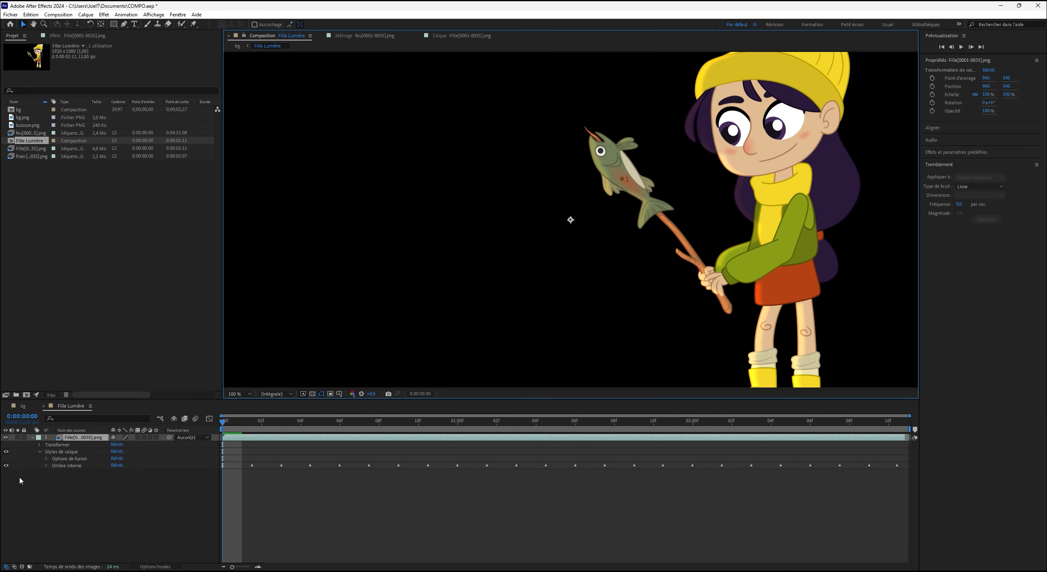
pyautogui.click(70, 466)
pyautogui.click(47, 466)
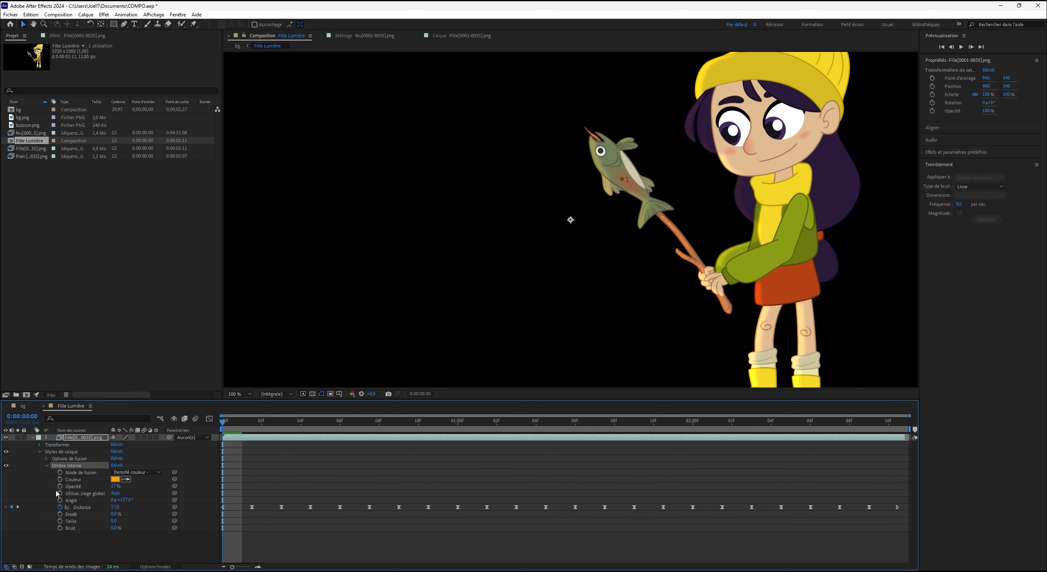
pyautogui.click(84, 509)
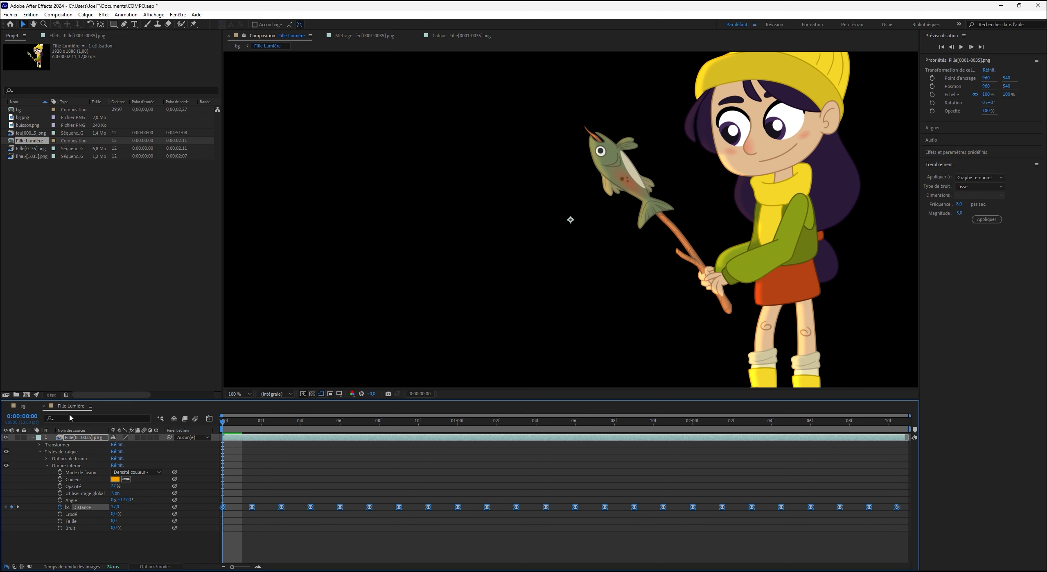
# Paste the keyframes onto the Distance of the Fille Lumière layer's inner shadow in the bg composition, and preview the animation.
pyautogui.click(22, 408)
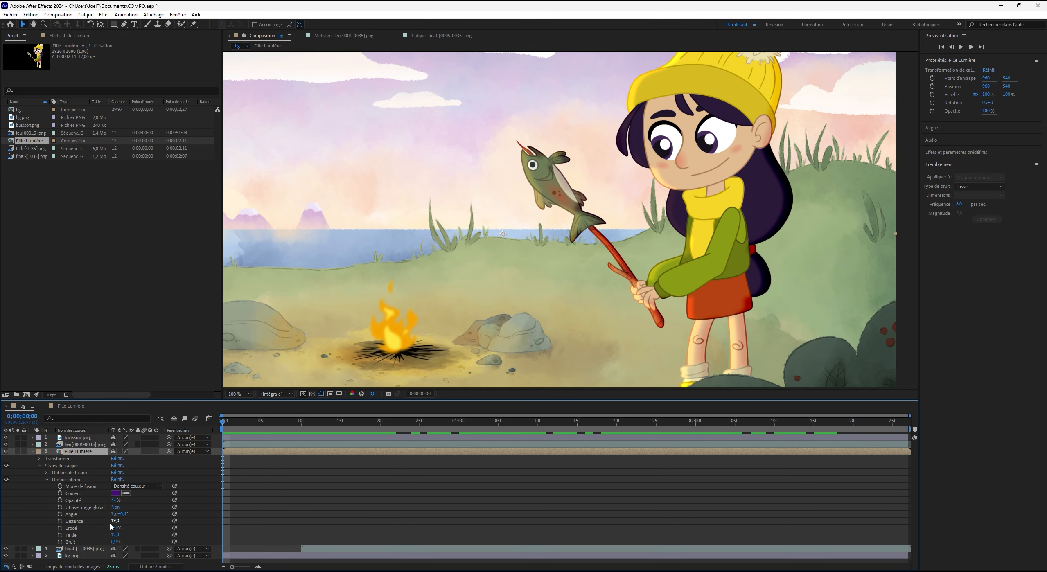
pyautogui.click(70, 522)
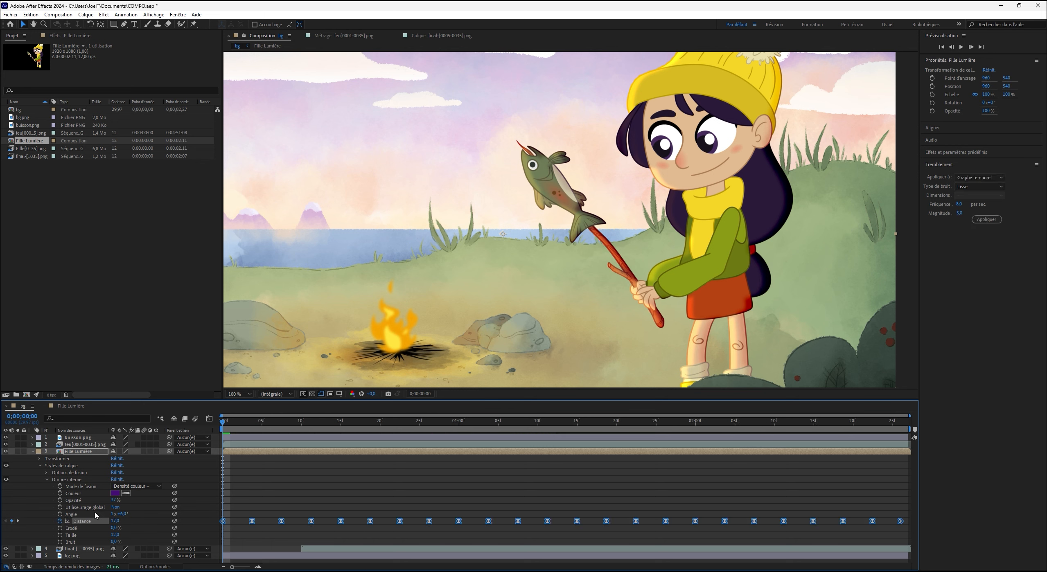
pyautogui.press('space')
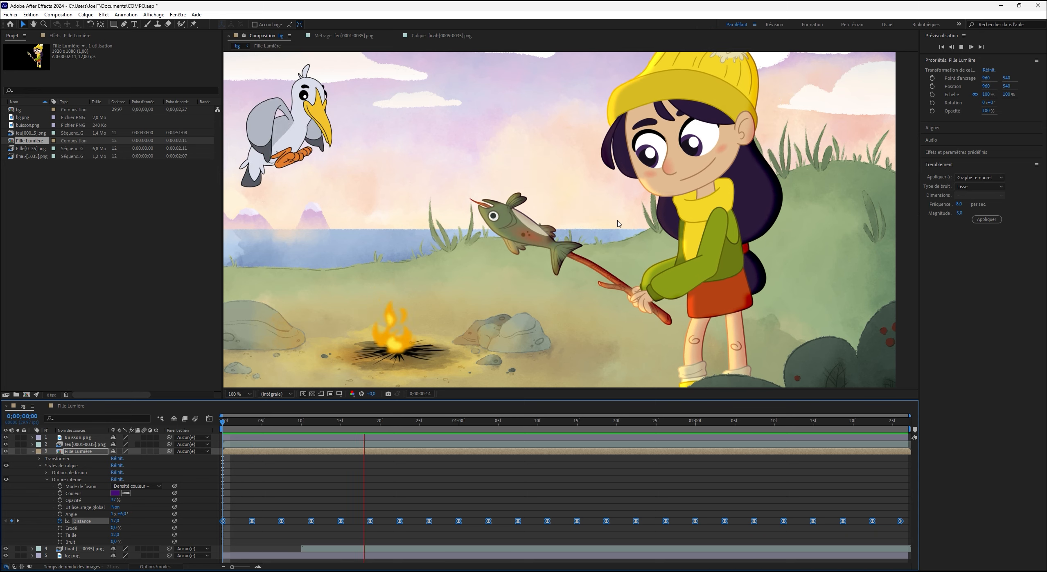
pyautogui.press('space')
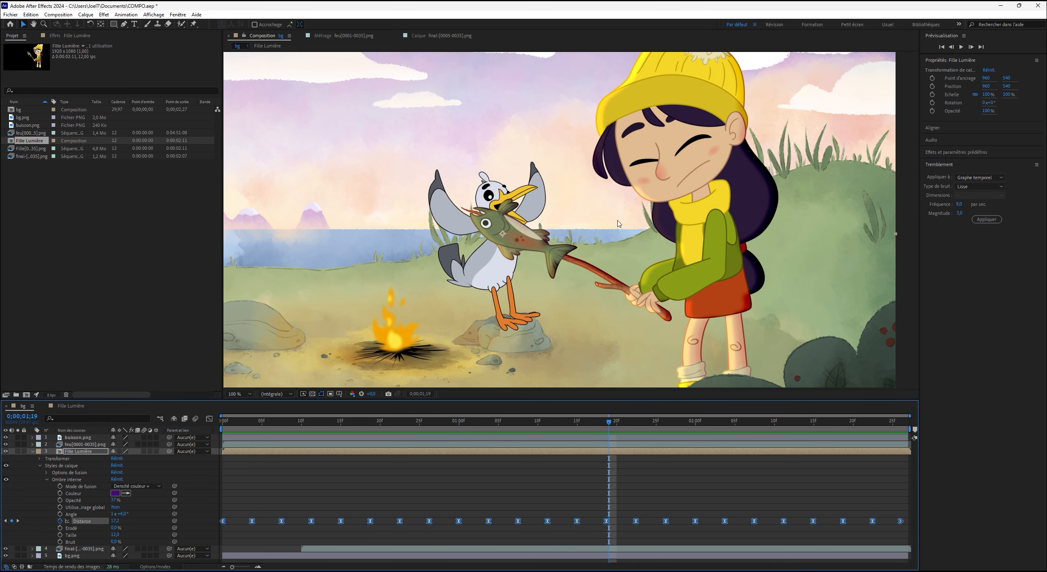
# Collapse the Fille Lumière layer's properties and fit the whole composition in the viewer.
pyautogui.click(32, 451)
pyautogui.scroll(-2, 327, 359)
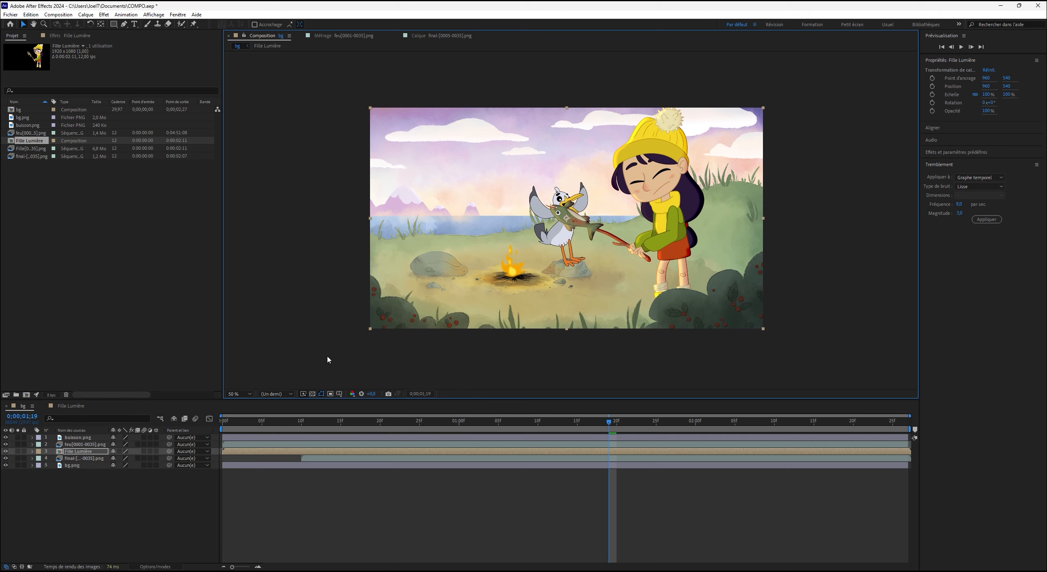
pyautogui.click(247, 394)
pyautogui.click(245, 422)
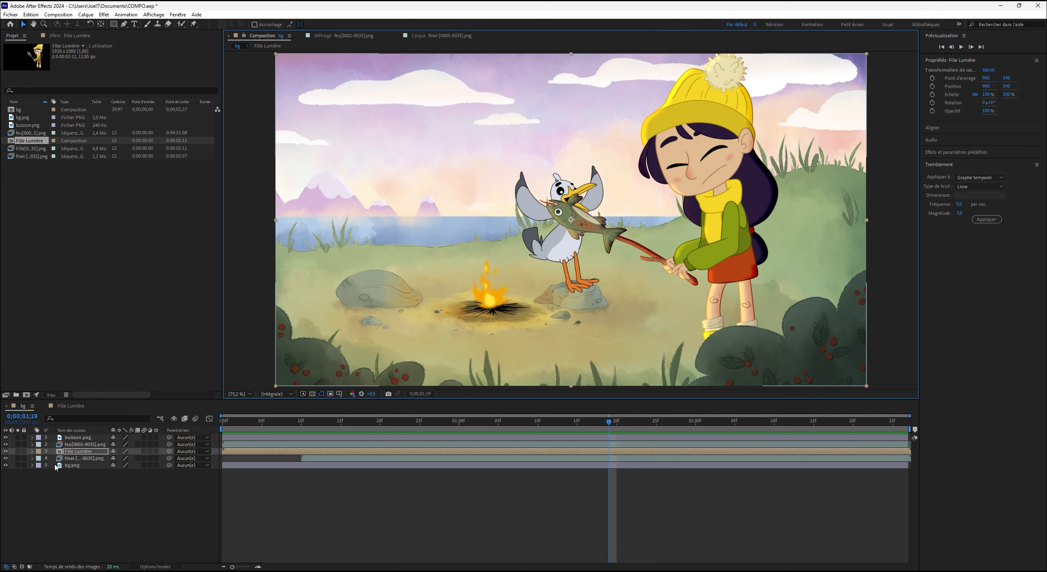
# Rename the seagull sequence layer as "mouette".
pyautogui.click(81, 459)
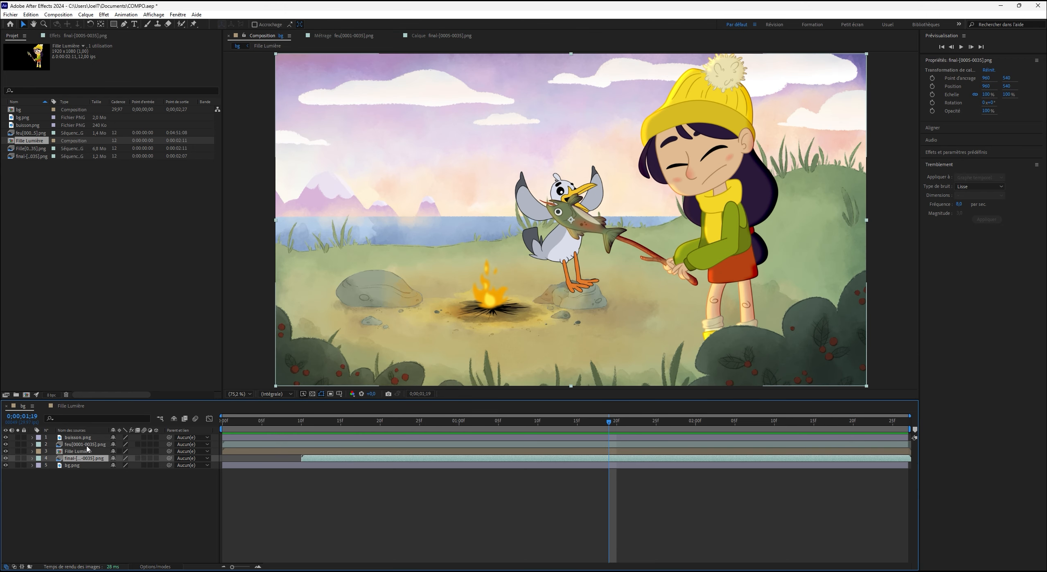
pyautogui.press('Return')
pyautogui.write('mouette')
pyautogui.press('Return')
# Examine the seagull's flight from its entrance around 0;00;00;12 through to 0;00;01;06.
pyautogui.click(334, 427)
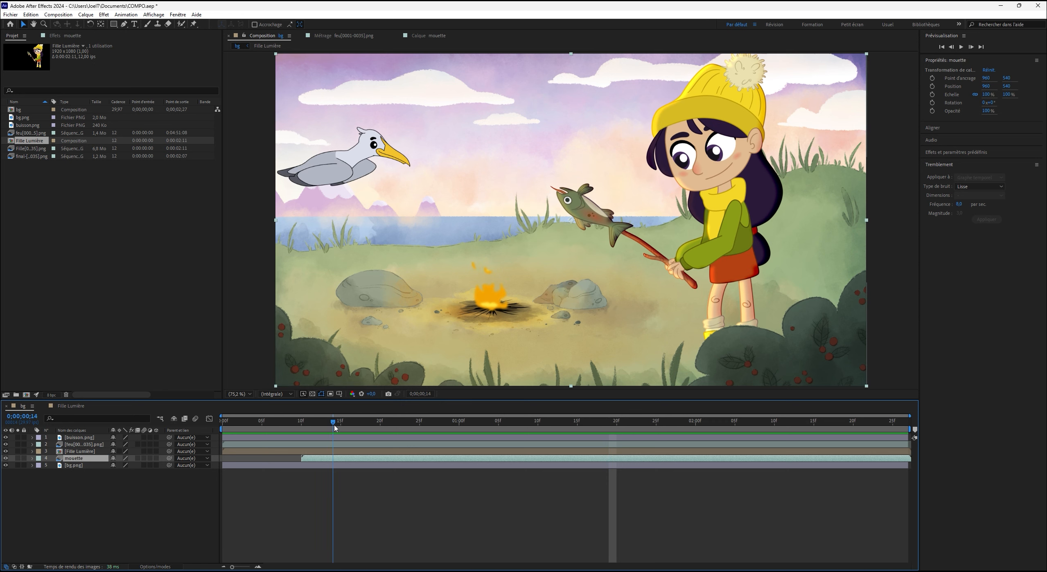
pyautogui.moveTo(334, 427); pyautogui.dragTo(317, 471)
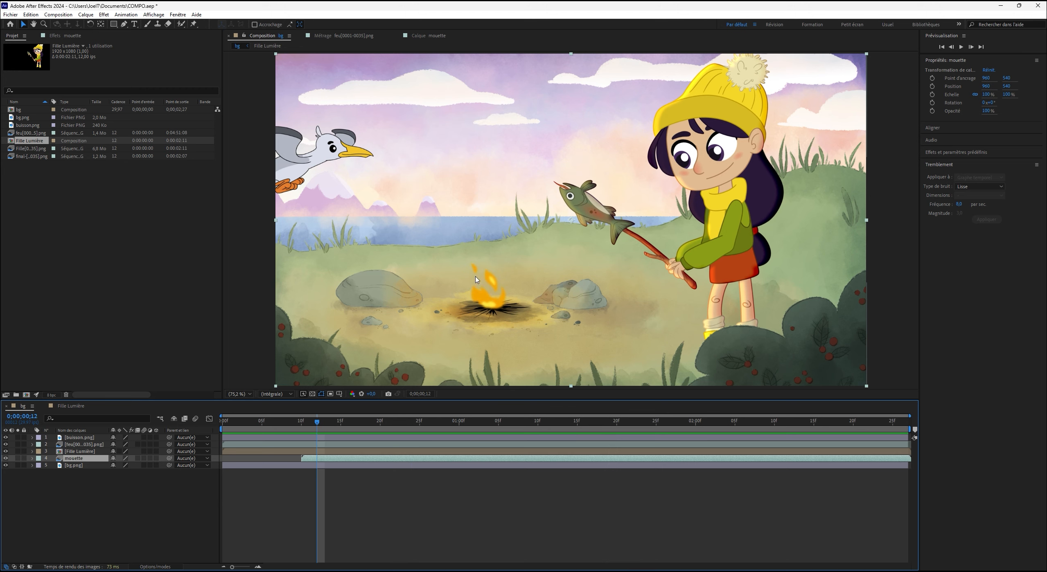
pyautogui.moveTo(317, 435); pyautogui.dragTo(505, 437)
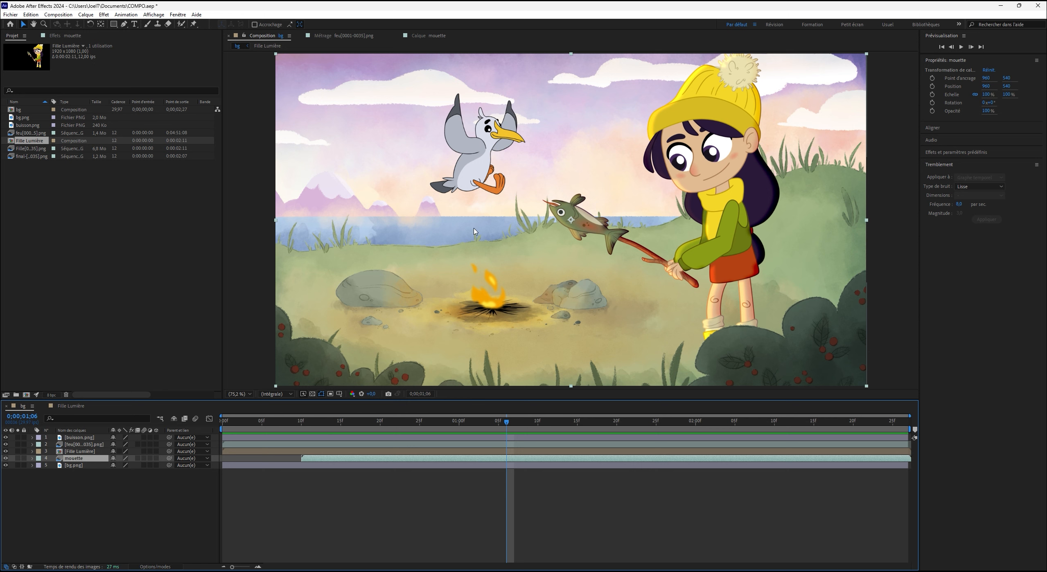
# Add an Ombre interne layer style to the mouette layer and sample its colour from the orange campfire flame.
pyautogui.press('space')
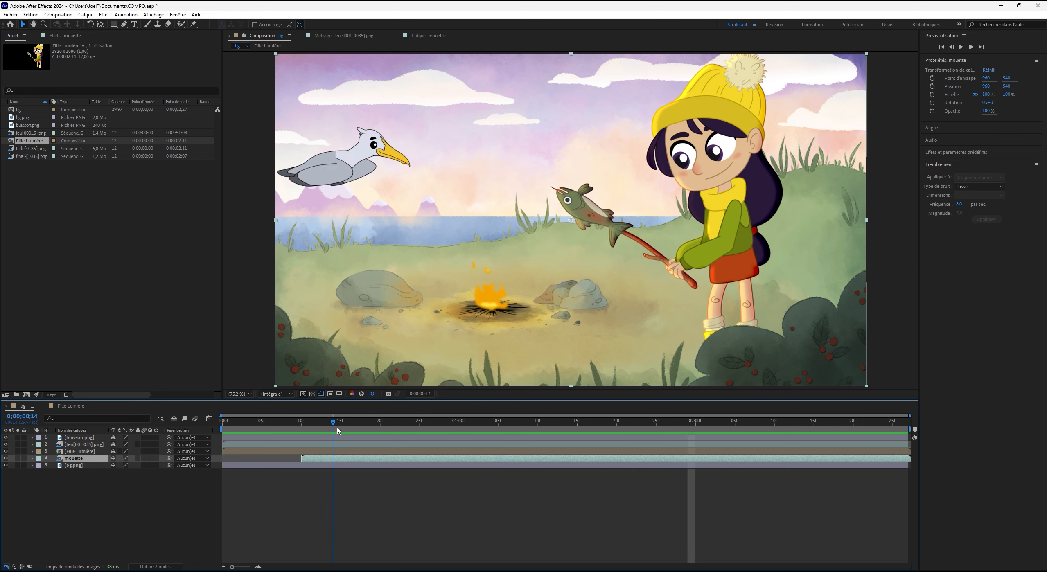
pyautogui.click(367, 423)
pyautogui.moveTo(367, 423); pyautogui.dragTo(523, 431)
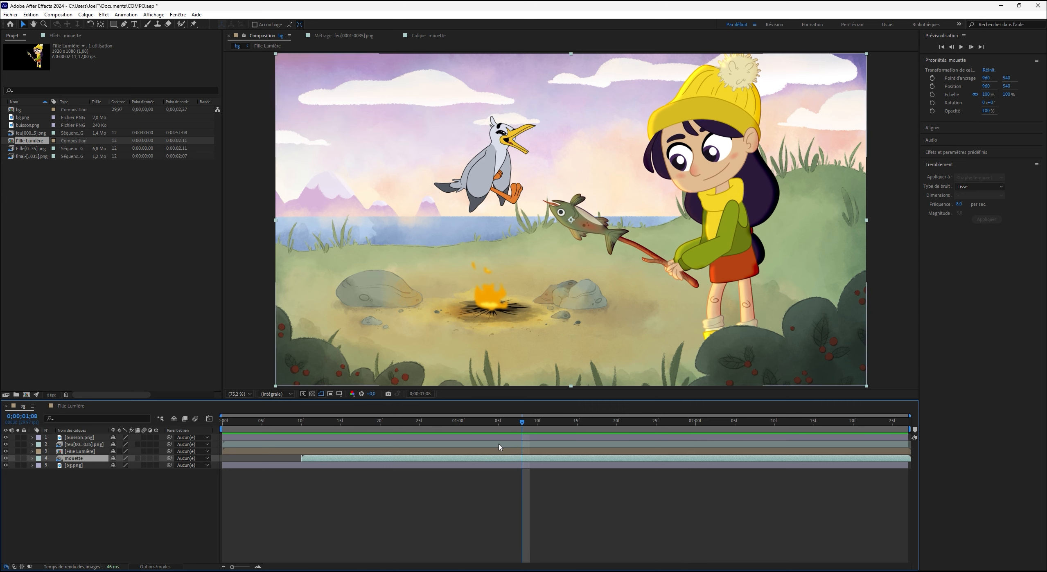
pyautogui.rightClick(79, 463)
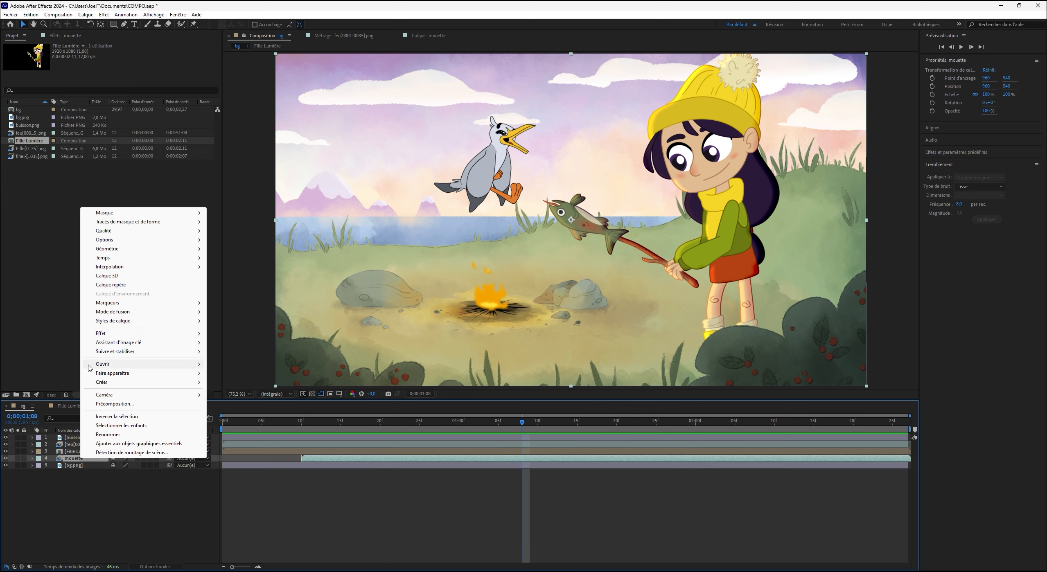
pyautogui.moveTo(152, 322)
pyautogui.click(279, 361)
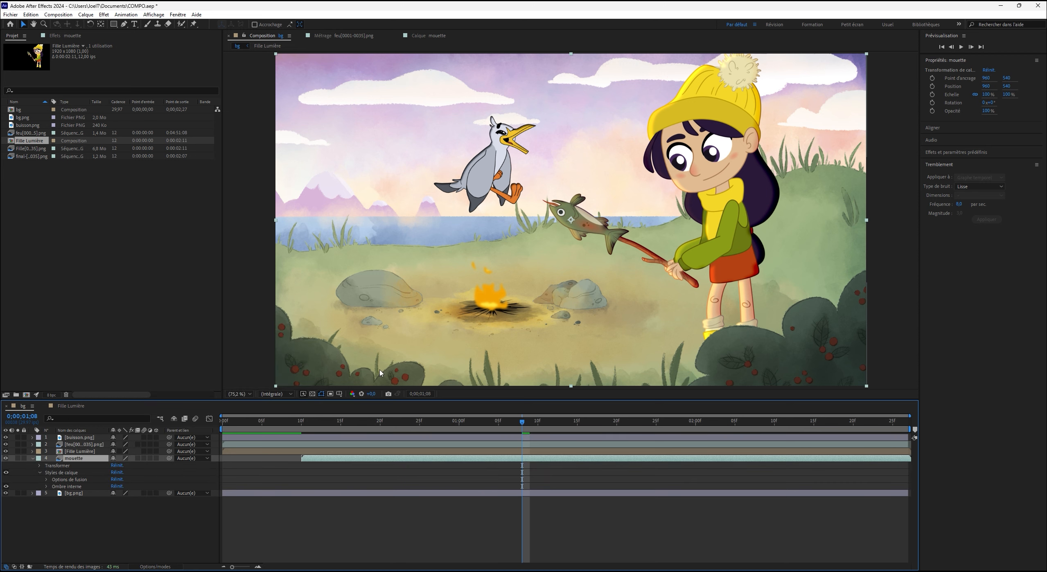
pyautogui.click(47, 487)
pyautogui.click(486, 291)
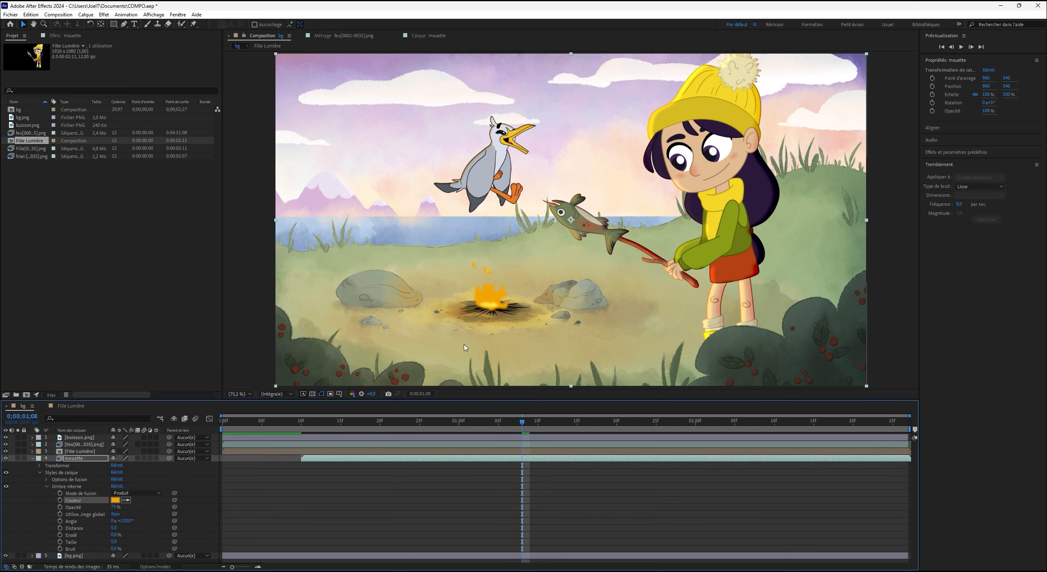
# Set the seagull's inner shadow to an Angle of -90° and a Size of 8, with an increased Distance.
pyautogui.moveTo(123, 521); pyautogui.dragTo(41, 529)
pyautogui.click(114, 530)
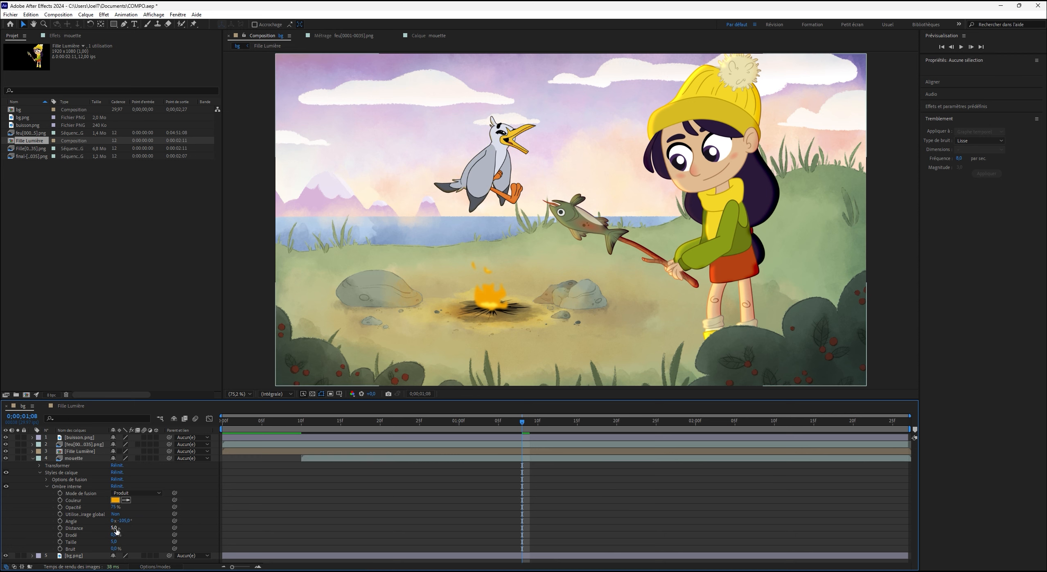
pyautogui.moveTo(115, 529); pyautogui.dragTo(125, 529)
pyautogui.click(142, 529)
pyautogui.scroll(1, 506, 203)
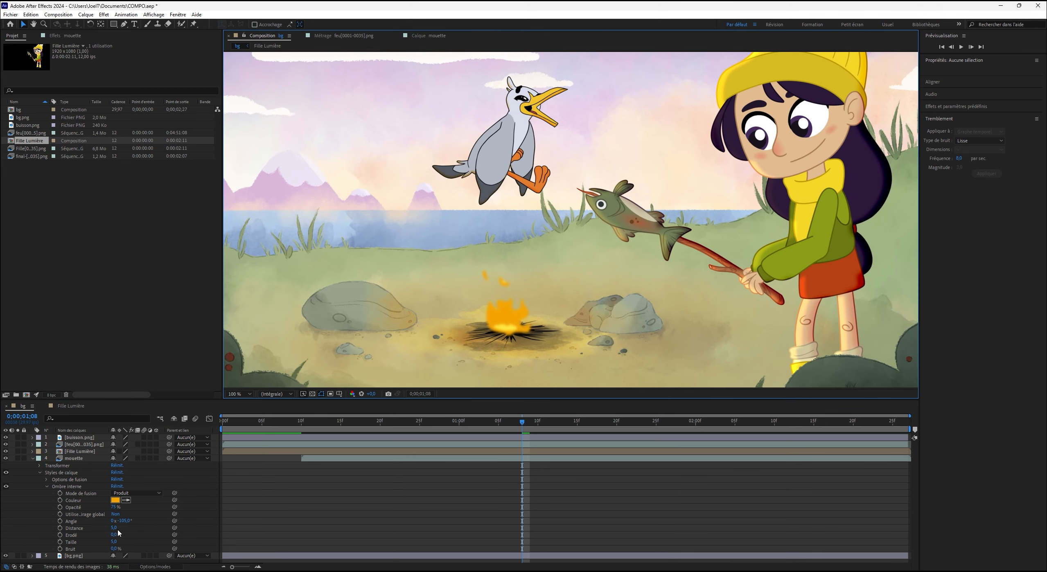
pyautogui.moveTo(123, 528); pyautogui.dragTo(147, 530)
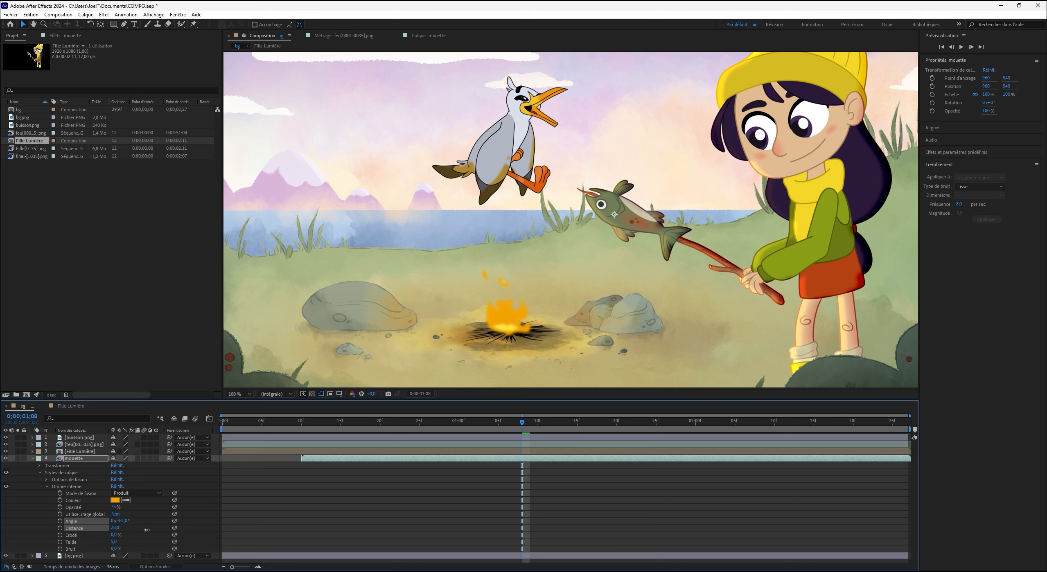
pyautogui.click(126, 522)
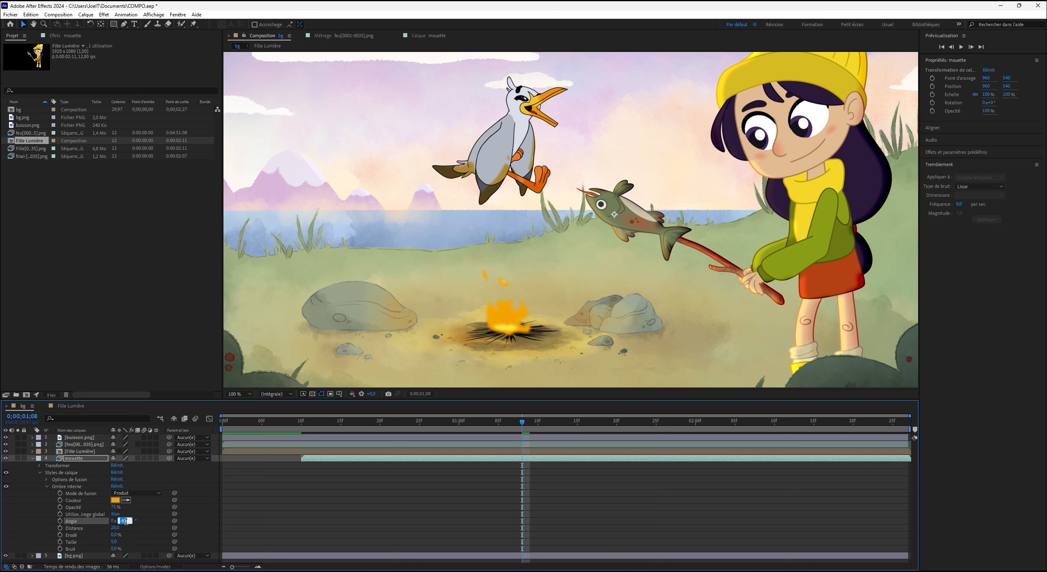
pyautogui.write('-90')
pyautogui.press('Return')
pyautogui.click(114, 541)
pyautogui.write('8')
pyautogui.press('Return')
# Switch the seagull's inner shadow to the Densité couleur - blending mode and lower its Opacity.
pyautogui.click(135, 494)
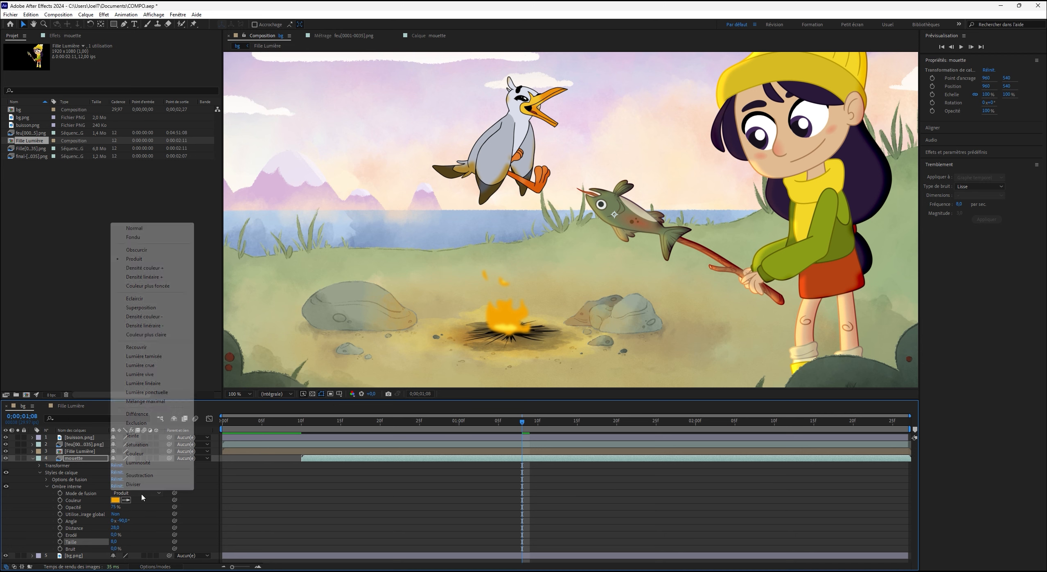
pyautogui.click(169, 317)
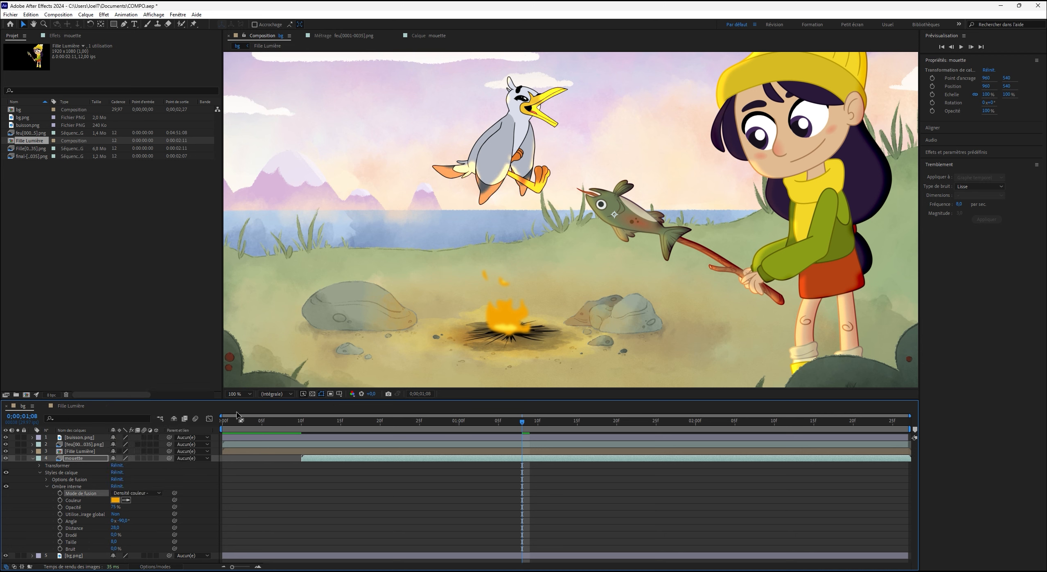
pyautogui.moveTo(113, 507); pyautogui.dragTo(103, 514)
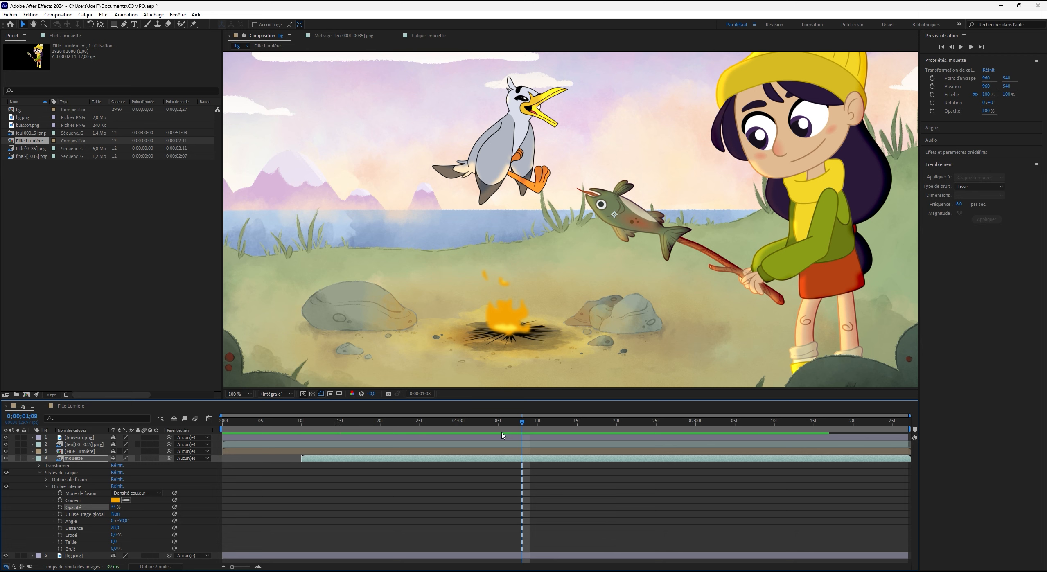
# Keyframe the seagull inner shadow's Angle at 0;00;01;08 and turn it to about -175° at 0;00;01;18.
pyautogui.click(529, 424)
pyautogui.moveTo(530, 426)
pyautogui.mouseDown()
pyautogui.moveTo(546, 427)
pyautogui.moveTo(520, 428)
pyautogui.mouseUp()
pyautogui.click(60, 522)
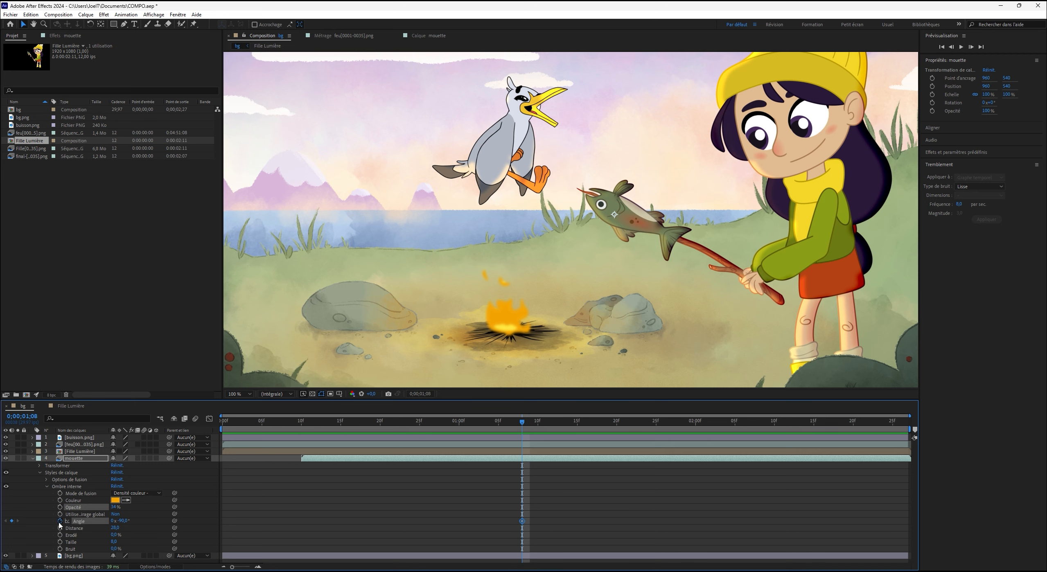
pyautogui.moveTo(533, 426); pyautogui.dragTo(607, 435)
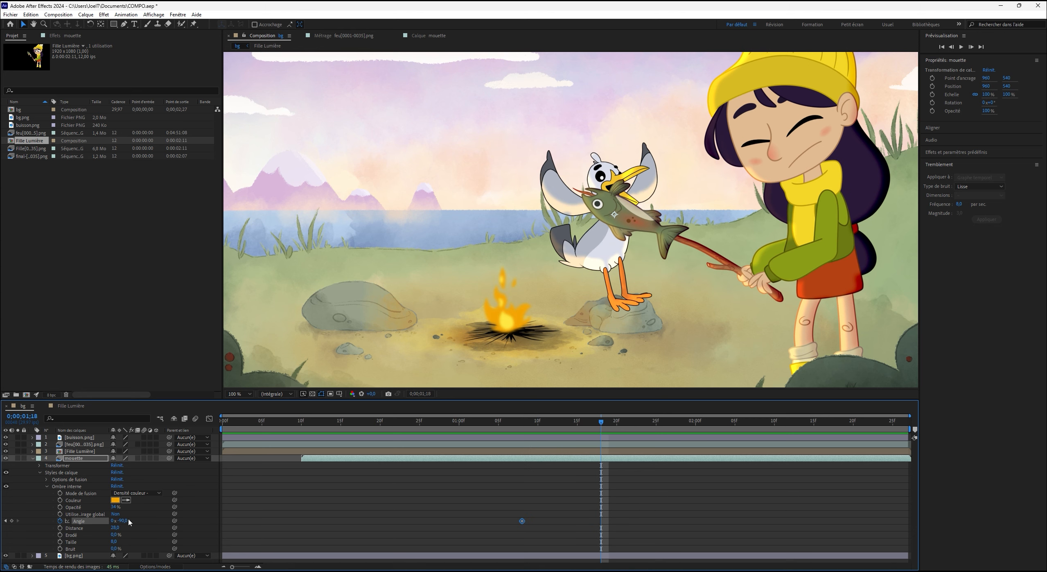
pyautogui.moveTo(129, 522); pyautogui.dragTo(96, 531)
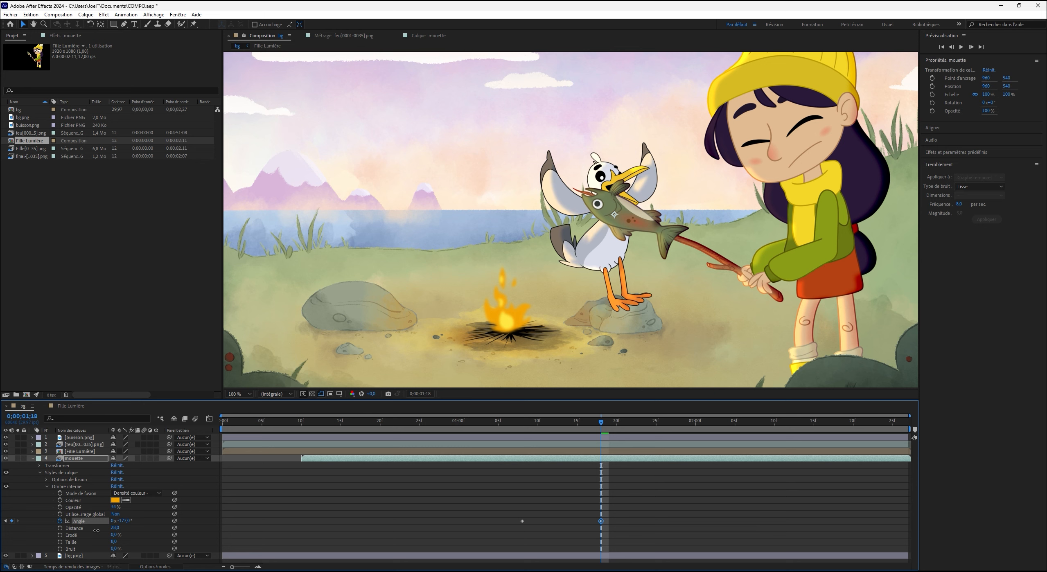
# Add an earlier Angle keyframe of about -32° at 0;00;00;14 for the incoming seagull, and preview the animation.
pyautogui.moveTo(598, 425); pyautogui.dragTo(336, 466)
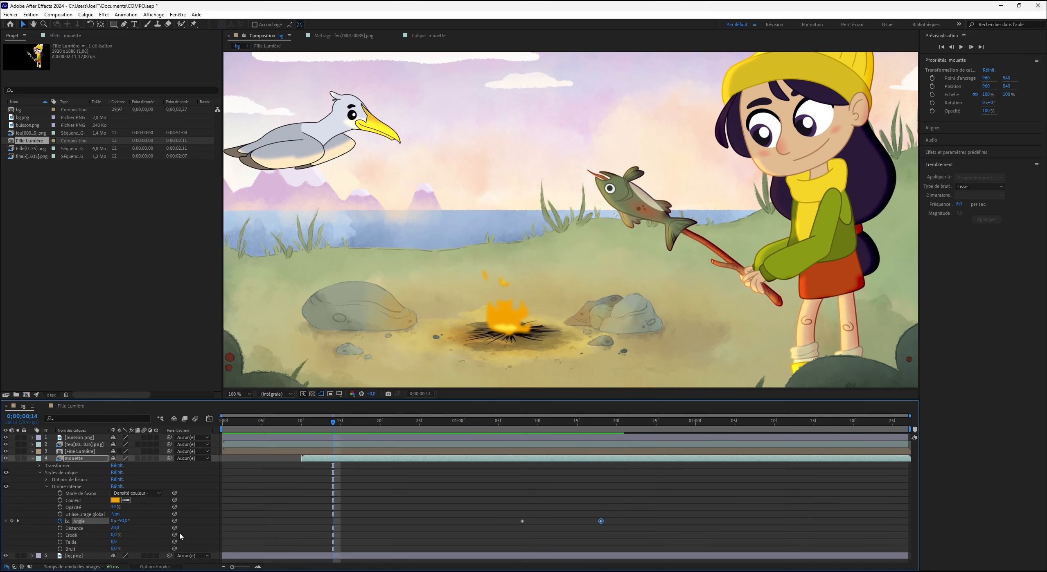
pyautogui.moveTo(124, 524)
pyautogui.mouseDown()
pyautogui.moveTo(109, 524)
pyautogui.moveTo(167, 541)
pyautogui.mouseUp()
pyautogui.press('space')
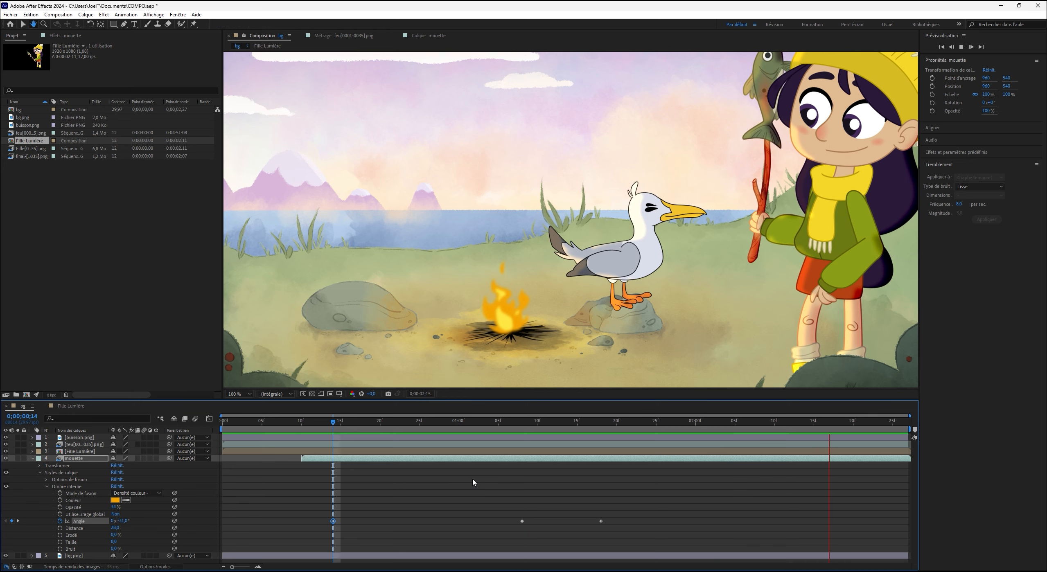
pyautogui.press('space')
# Paste the copied flicker keyframes onto the mouette inner shadow's Distance from 0;00;00;10, and preview the result.
pyautogui.moveTo(377, 450); pyautogui.dragTo(303, 460)
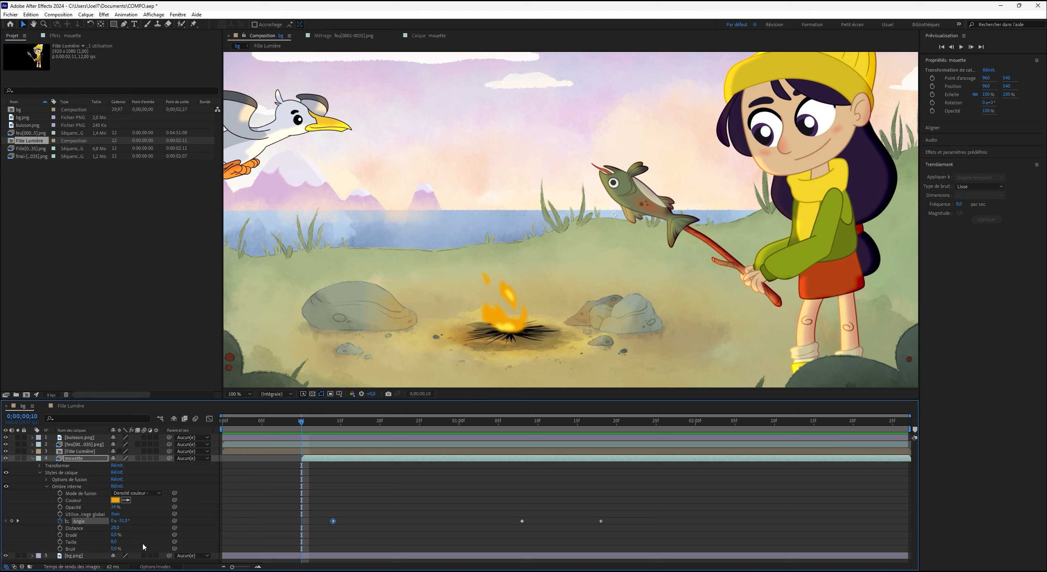
pyautogui.click(77, 529)
pyautogui.hotkey('ctrl', 'v')
pyautogui.press('space')
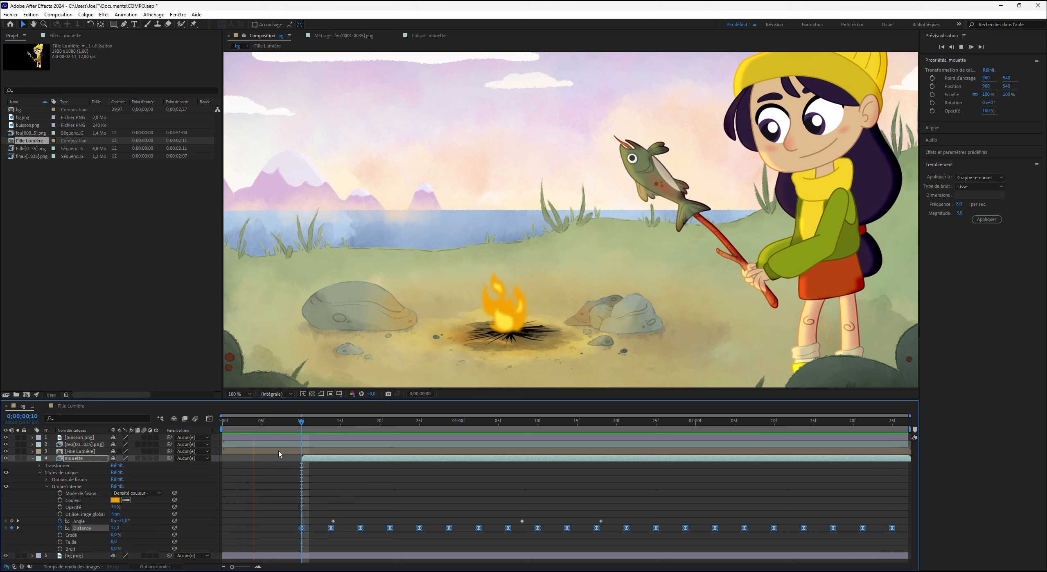
pyautogui.press('space')
pyautogui.click(301, 429)
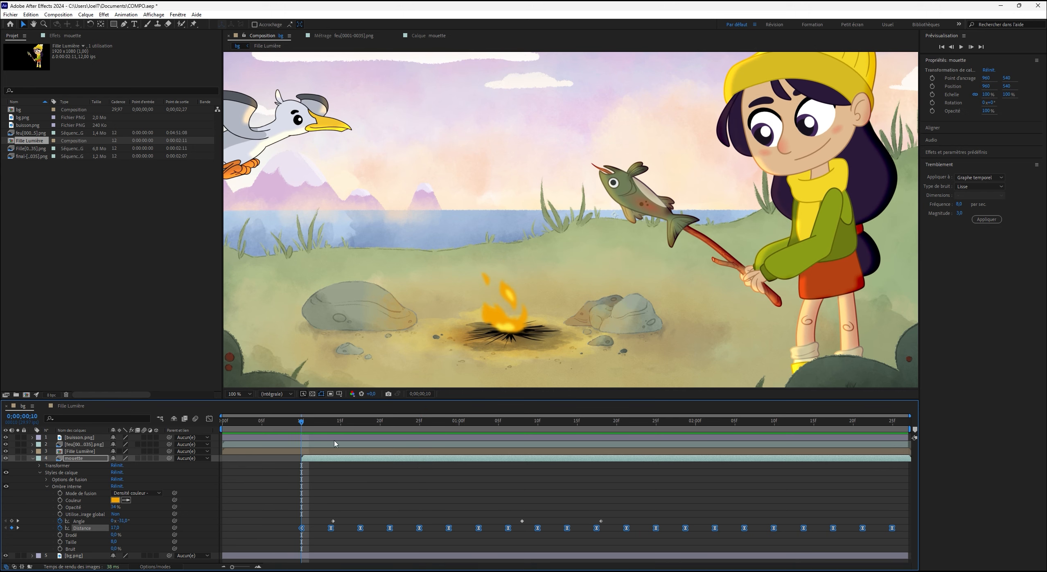
# Apply easing to the three Angle keyframes of the mouette layer, preview the composition, and save the project.
pyautogui.moveTo(311, 520); pyautogui.dragTo(672, 526)
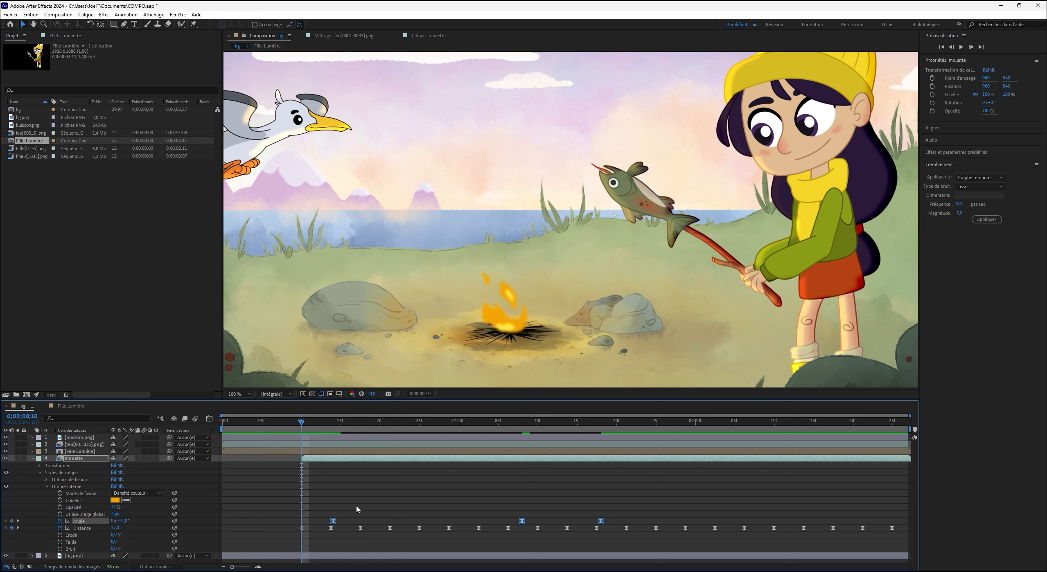
pyautogui.press('space')
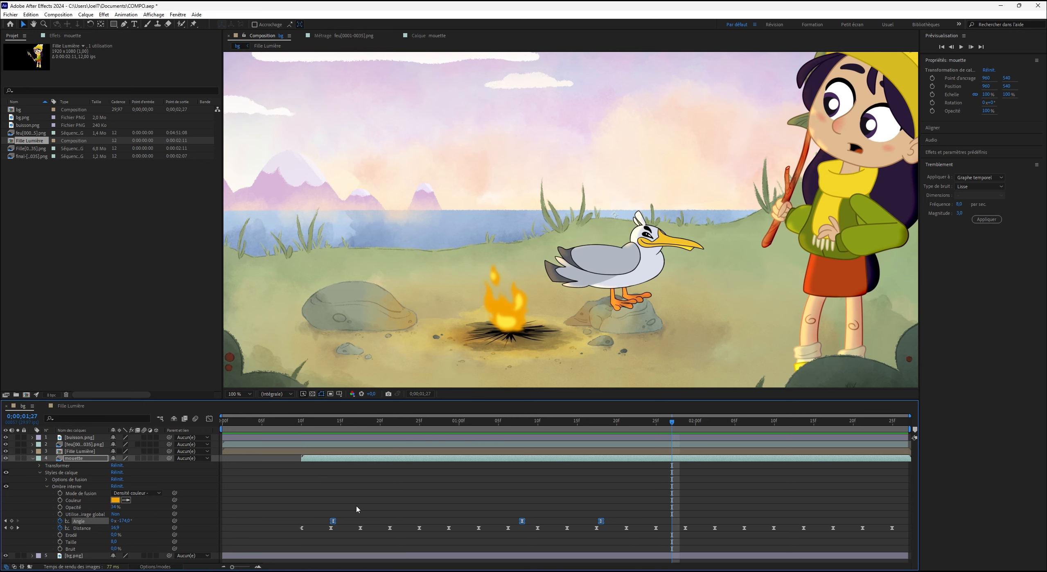
pyautogui.hotkey('ctrl', 's')
pyautogui.click(476, 495)
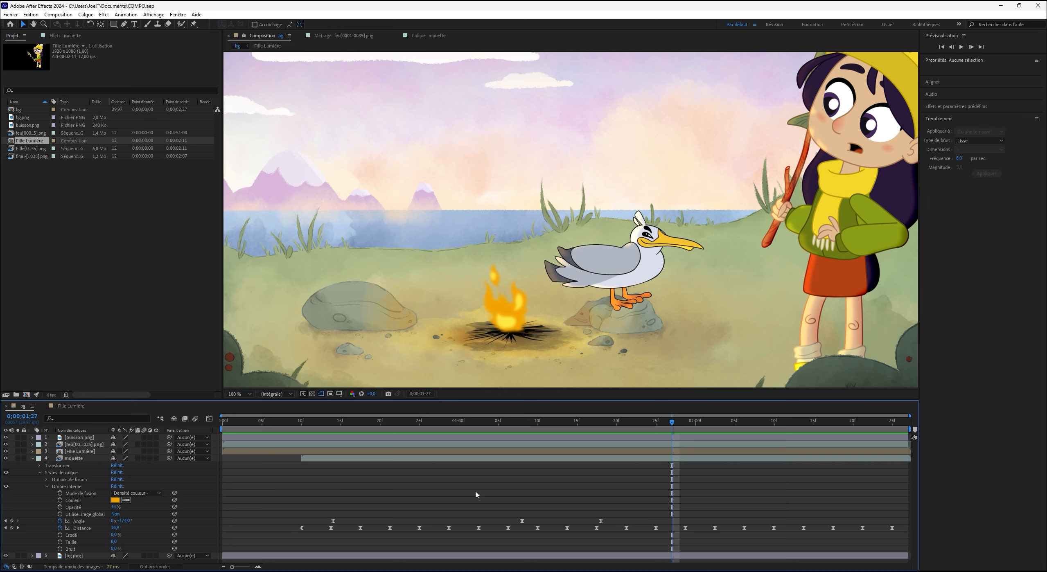
# Precompose the mouette layer as "Mouette Lumière", moving all its attributes into the new composition.
pyautogui.click(82, 460)
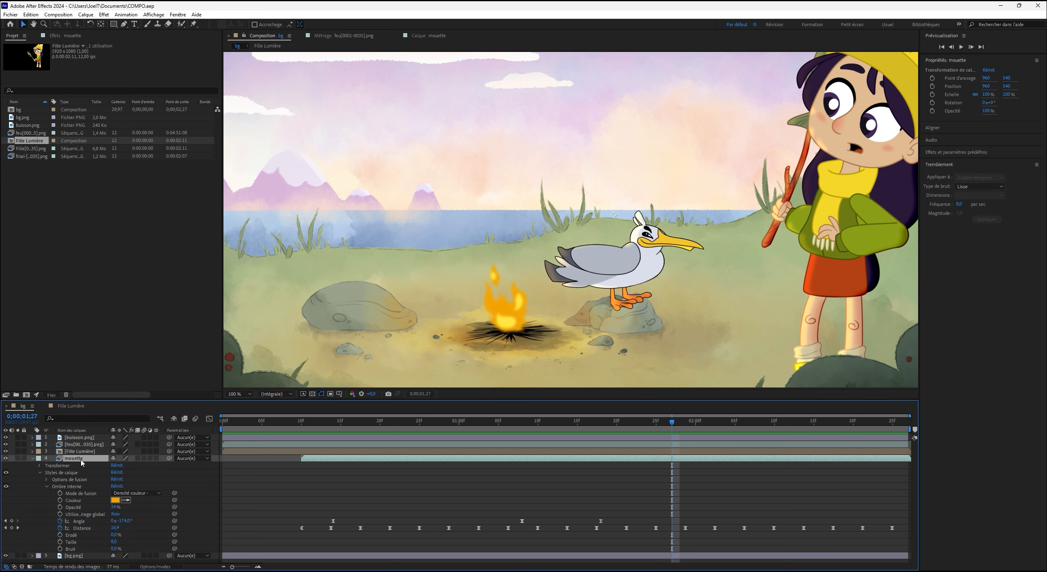
pyautogui.rightClick(78, 460)
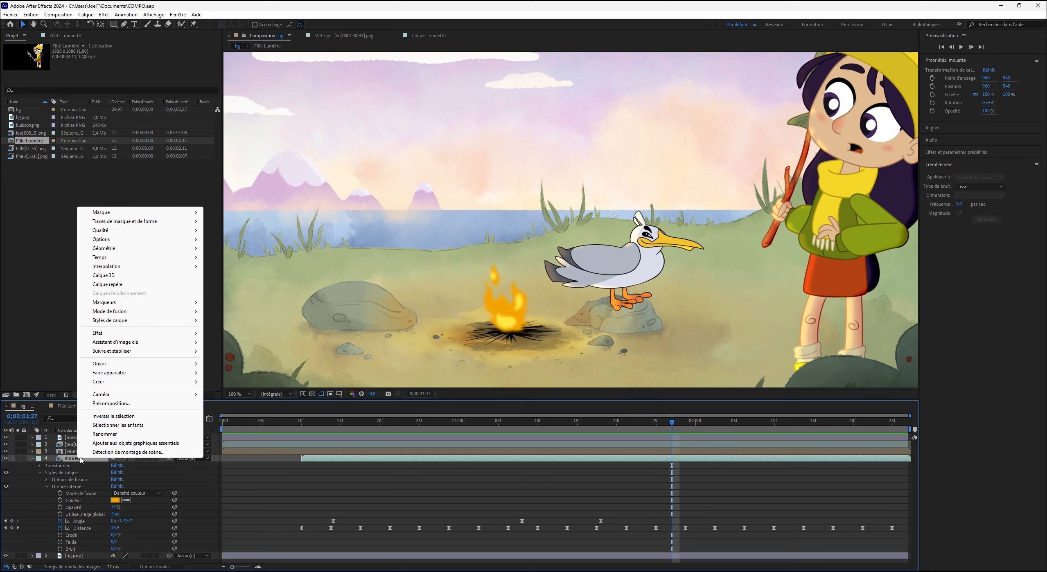
pyautogui.click(116, 404)
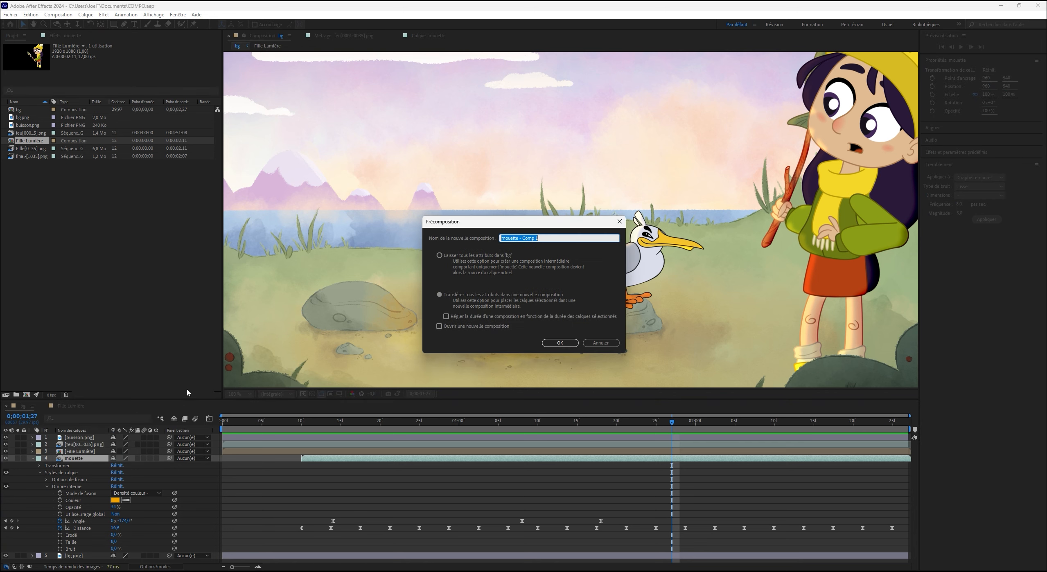
pyautogui.write('M')
pyautogui.press('Return')
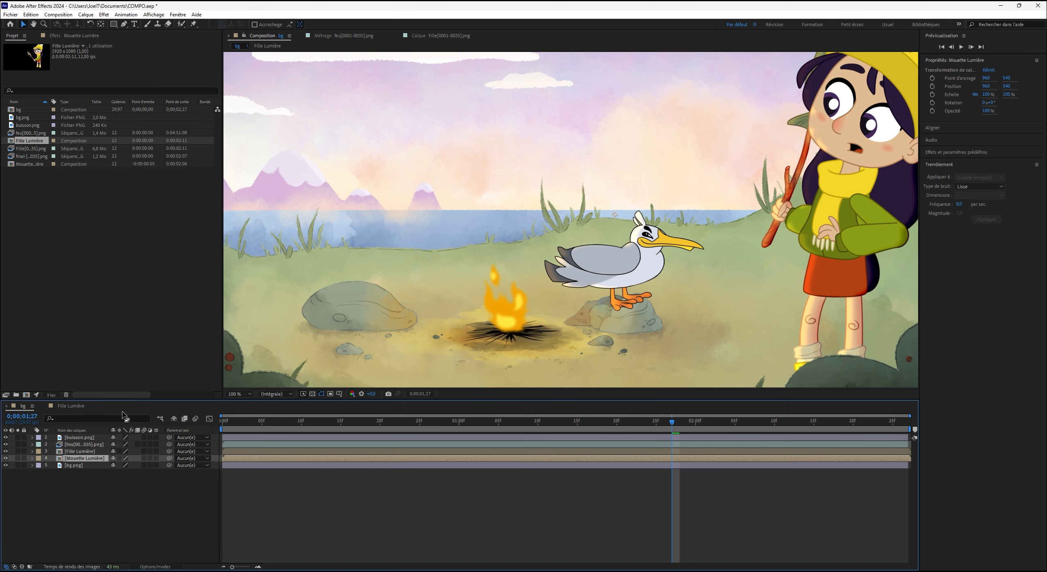
# Check the layers inside the Mouette Lumière and Fille Lumière compositions, and return to the bg composition.
pyautogui.doubleClick(91, 459)
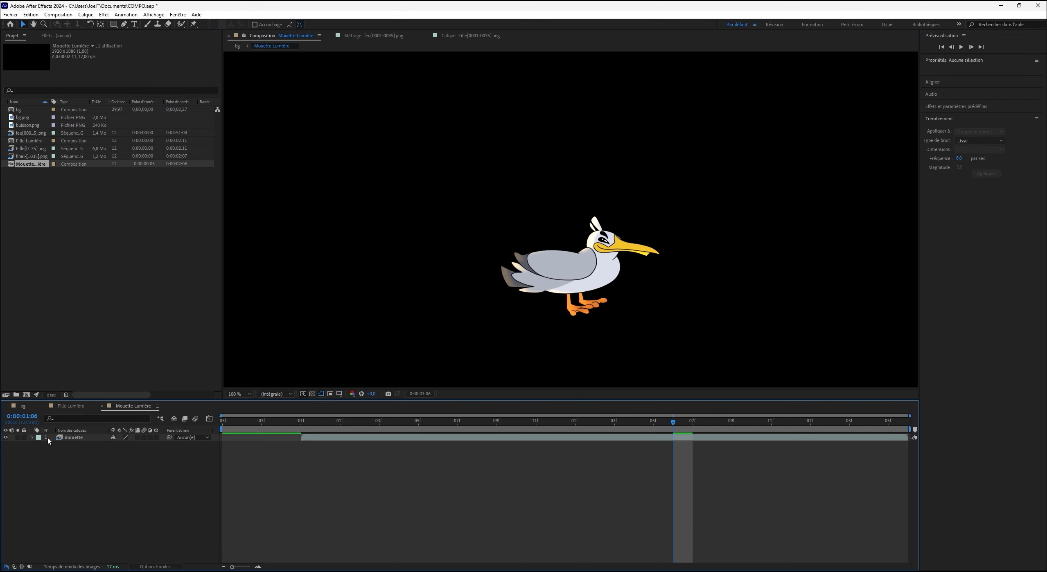
pyautogui.click(32, 438)
pyautogui.click(40, 452)
pyautogui.click(40, 452)
pyautogui.click(32, 438)
pyautogui.click(77, 406)
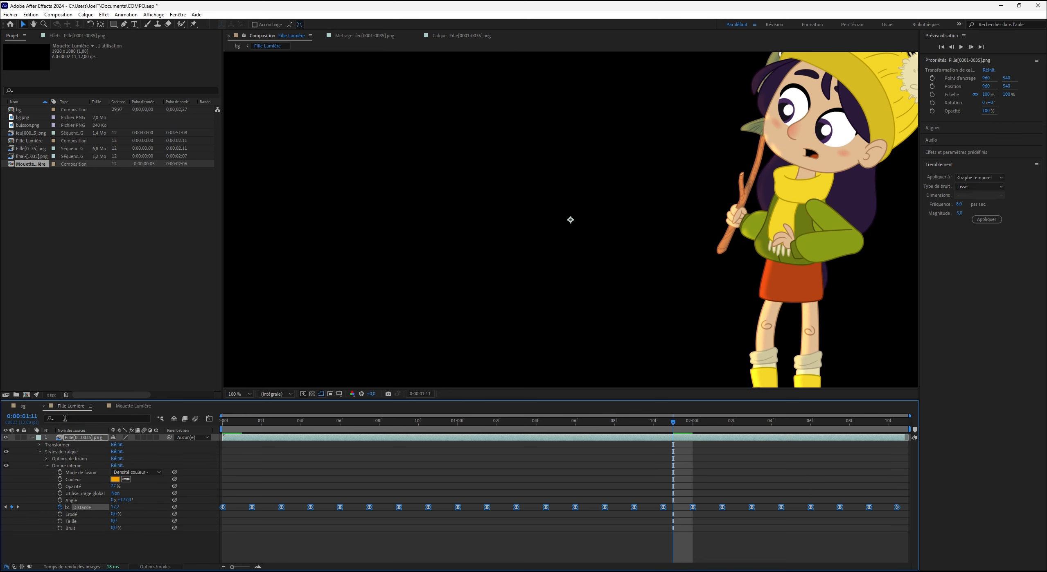
pyautogui.click(23, 406)
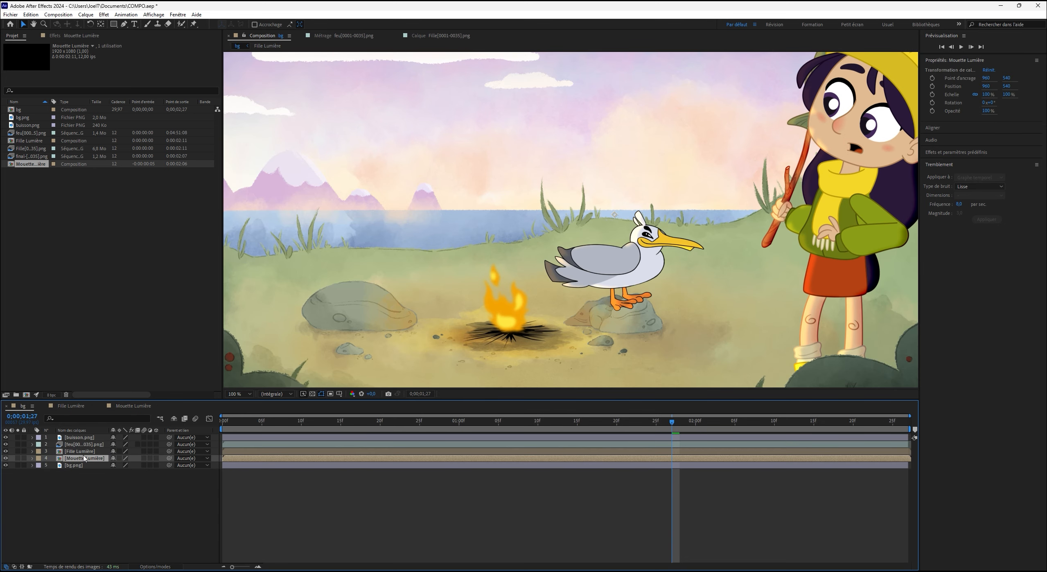
# Add an Ombre interne layer style to the Mouette Lumière layer in the bg composition and expand its settings.
pyautogui.rightClick(85, 459)
pyautogui.moveTo(195, 323)
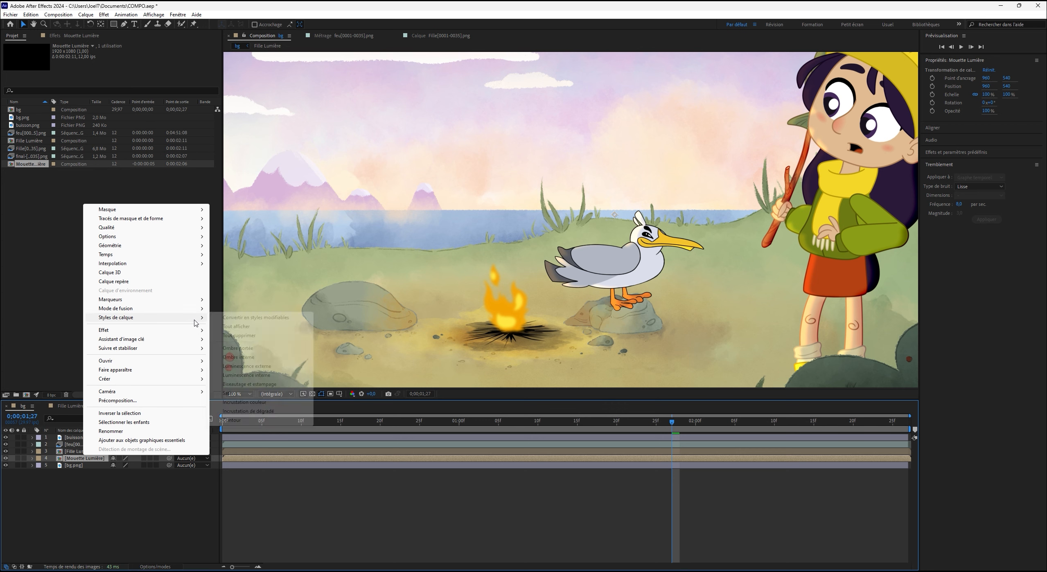
pyautogui.click(238, 357)
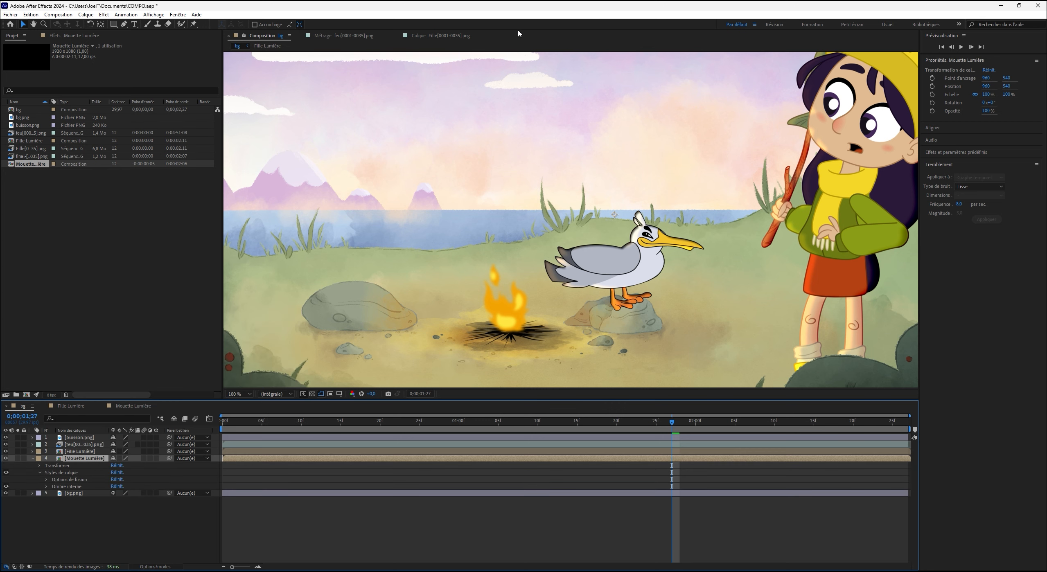
pyautogui.click(58, 489)
pyautogui.click(46, 487)
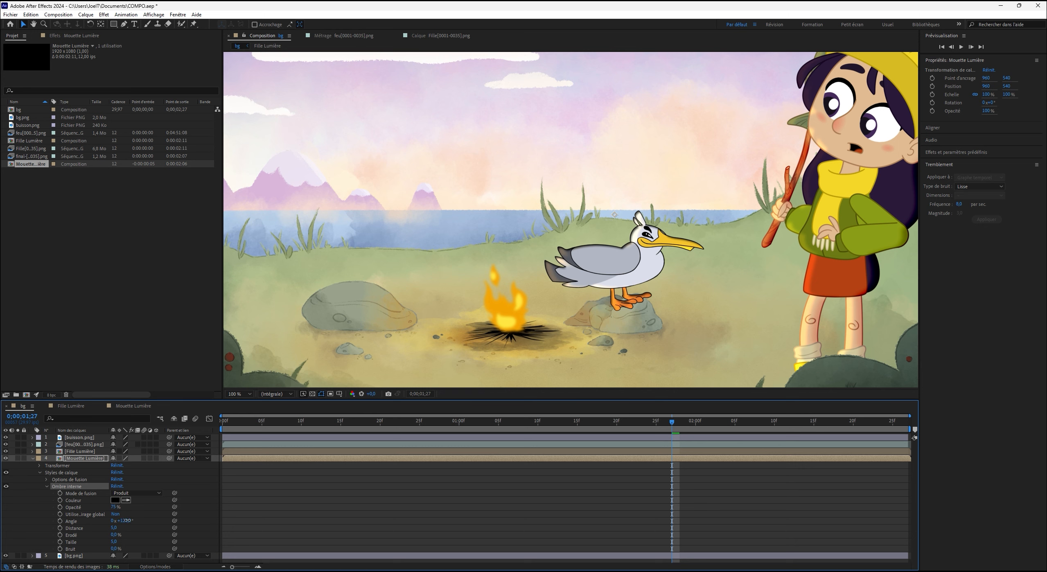
# Turn the Mouette Lumière inner shadow's Angle, raise its Distance to about 17, and sample its colour from the girl's dark purple hair.
pyautogui.moveTo(128, 520)
pyautogui.mouseDown()
pyautogui.moveTo(91, 540)
pyautogui.moveTo(133, 523)
pyautogui.moveTo(150, 527)
pyautogui.moveTo(142, 535)
pyautogui.mouseUp()
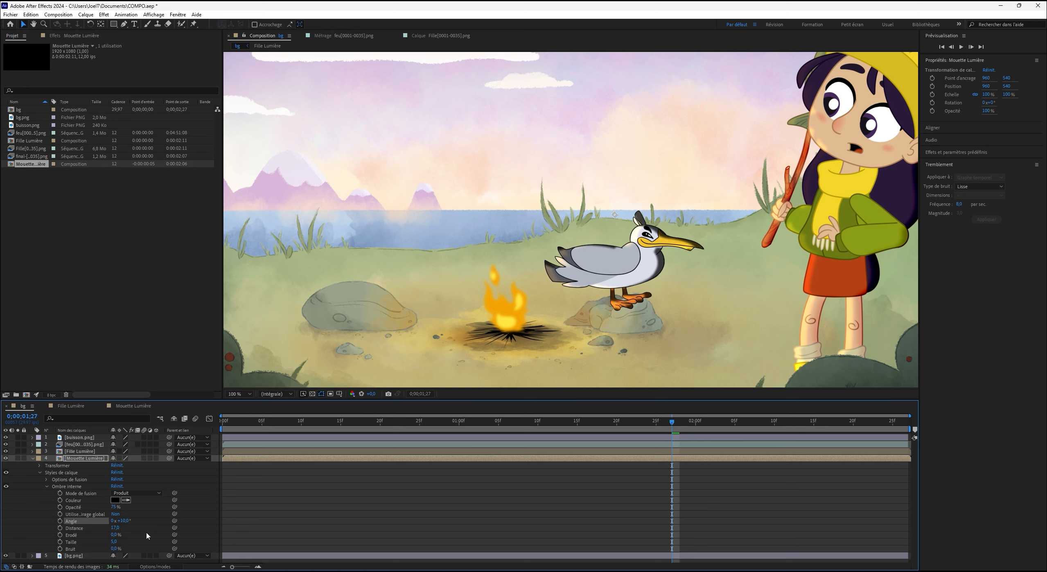
pyautogui.click(126, 501)
pyautogui.click(809, 184)
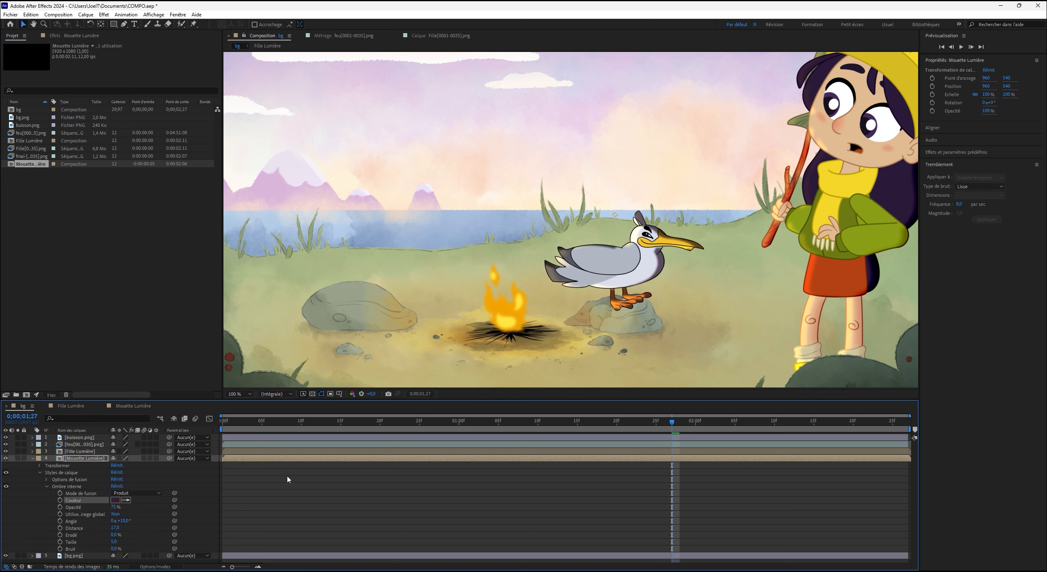
# Copy colour #440C75 from the Fille Lumière inner shadow and apply it to the Mouette Lumière inner shadow.
pyautogui.click(80, 451)
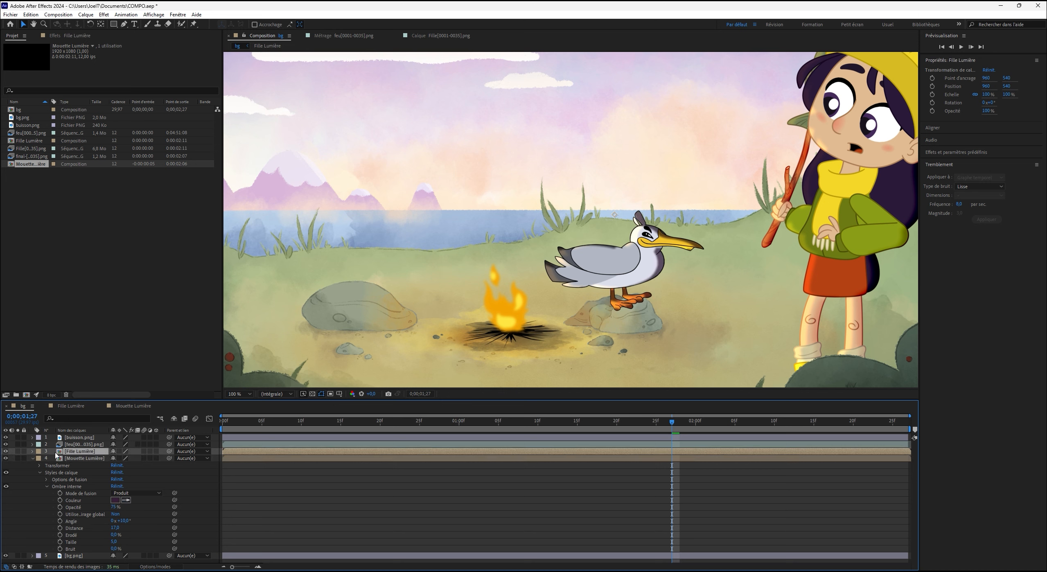
pyautogui.click(33, 451)
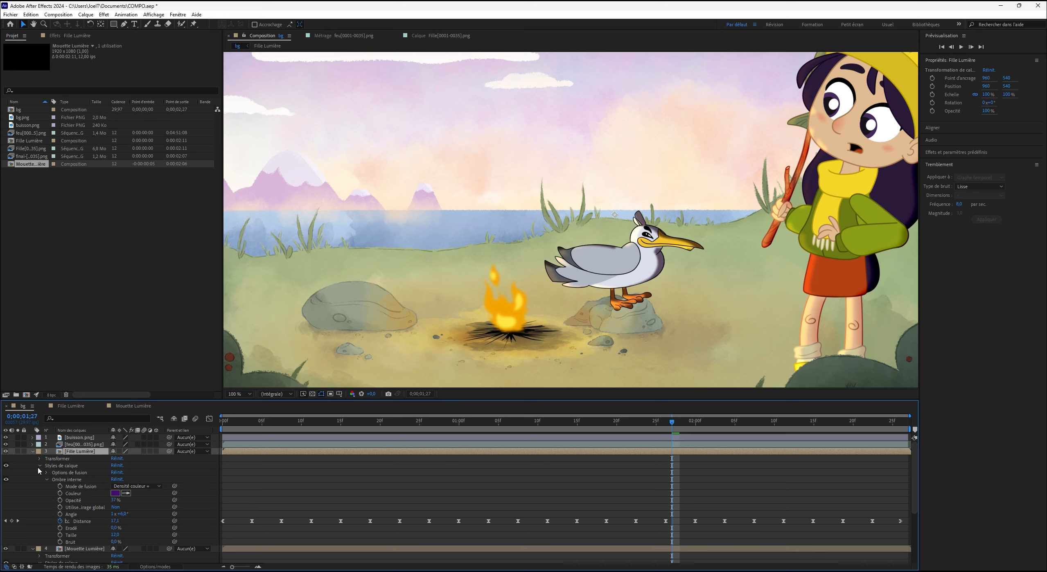
pyautogui.click(115, 494)
pyautogui.click(389, 304)
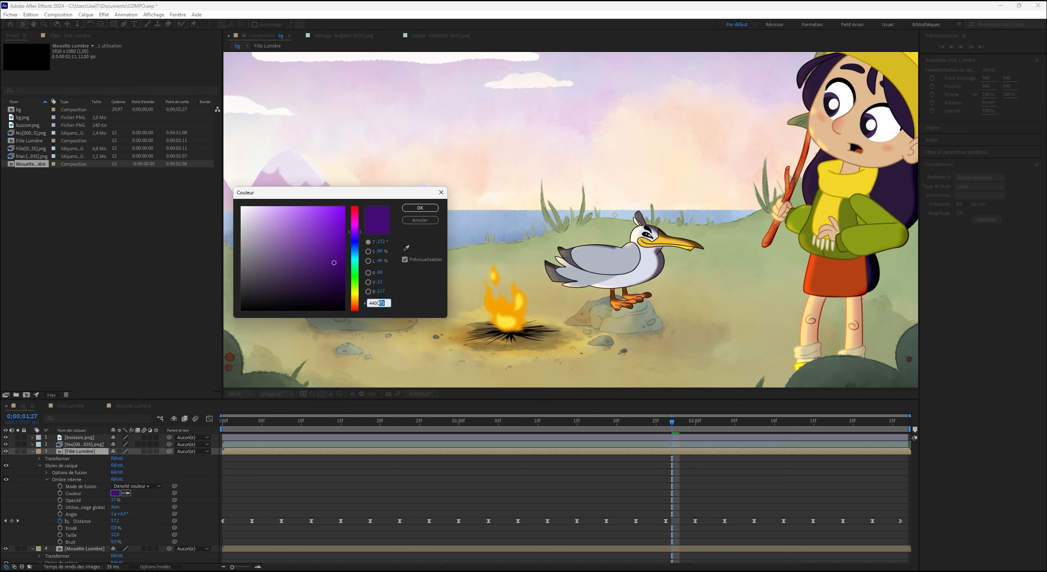
pyautogui.click(425, 210)
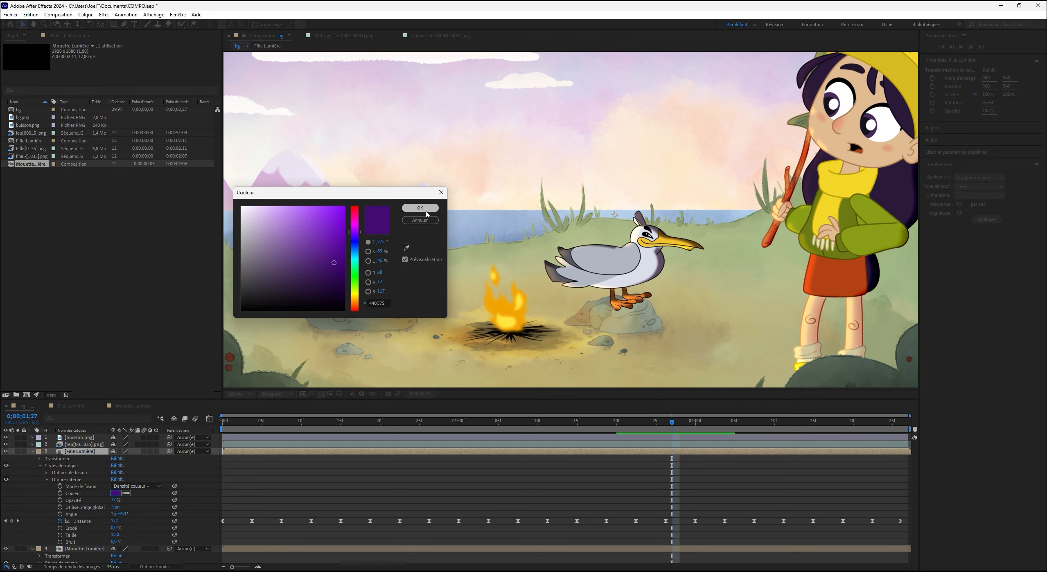
pyautogui.click(420, 208)
pyautogui.click(32, 452)
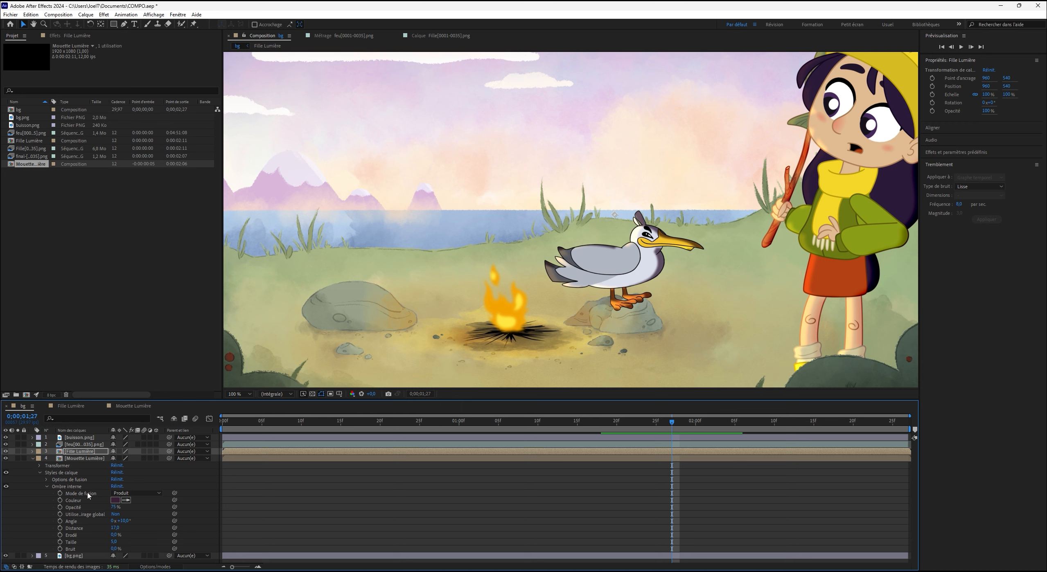
pyautogui.click(115, 501)
pyautogui.click(356, 232)
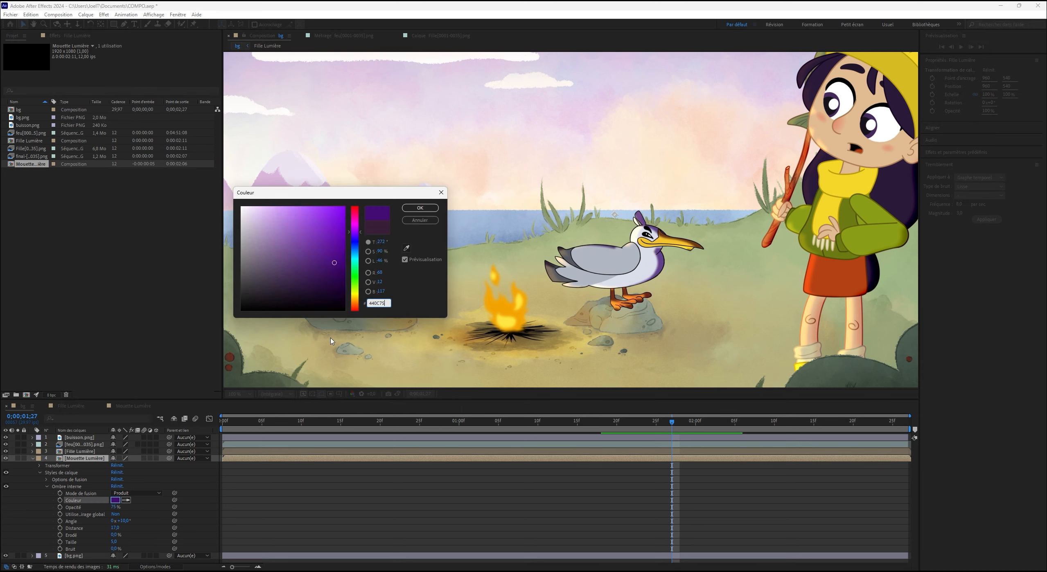
pyautogui.click(420, 208)
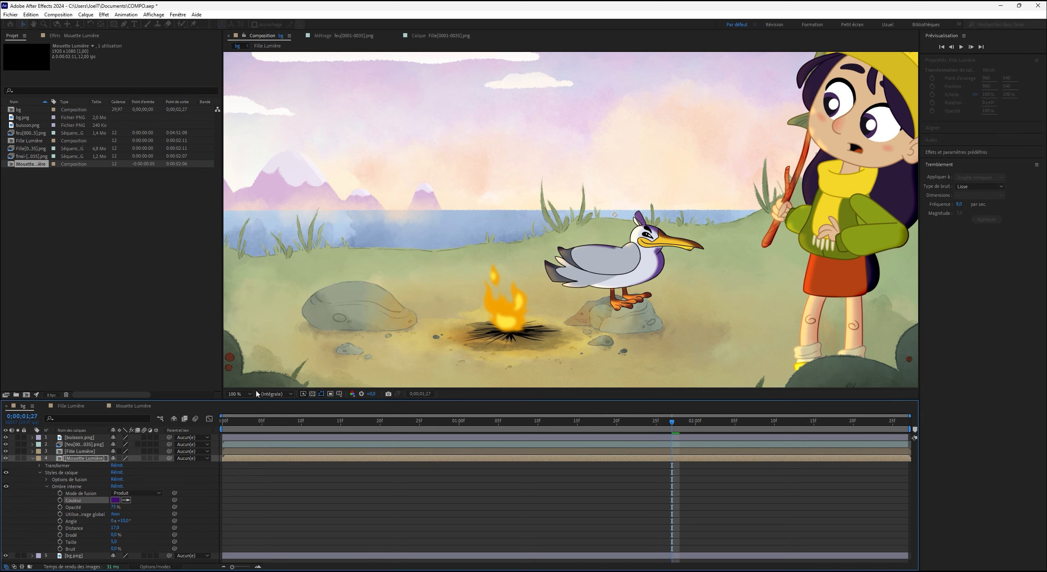
# Set the Mouette Lumière inner shadow's blending mode to Densité couleur +, Opacity to about 41 % and Taille to about 9.
pyautogui.click(147, 494)
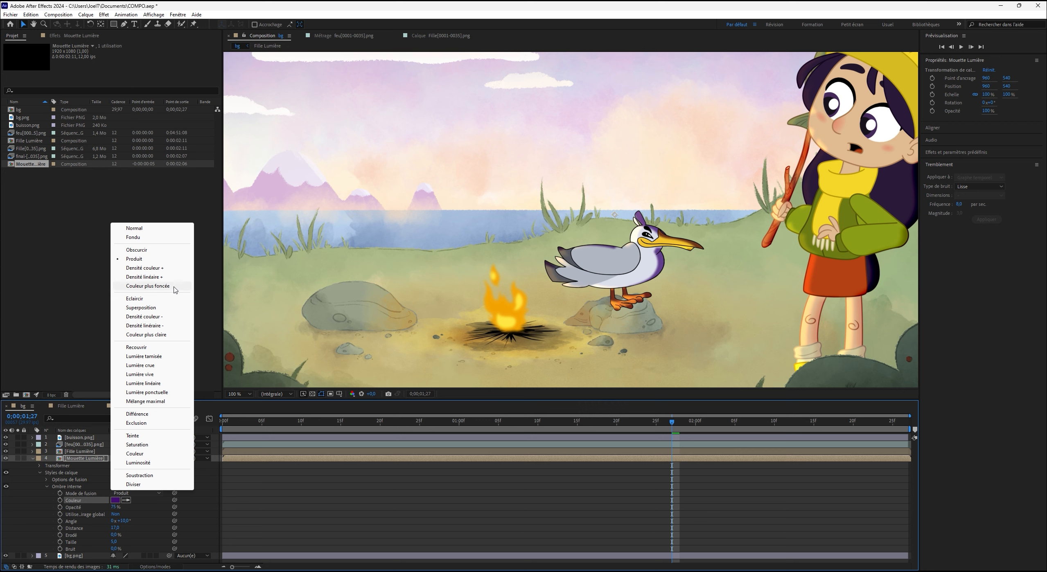
pyautogui.click(168, 269)
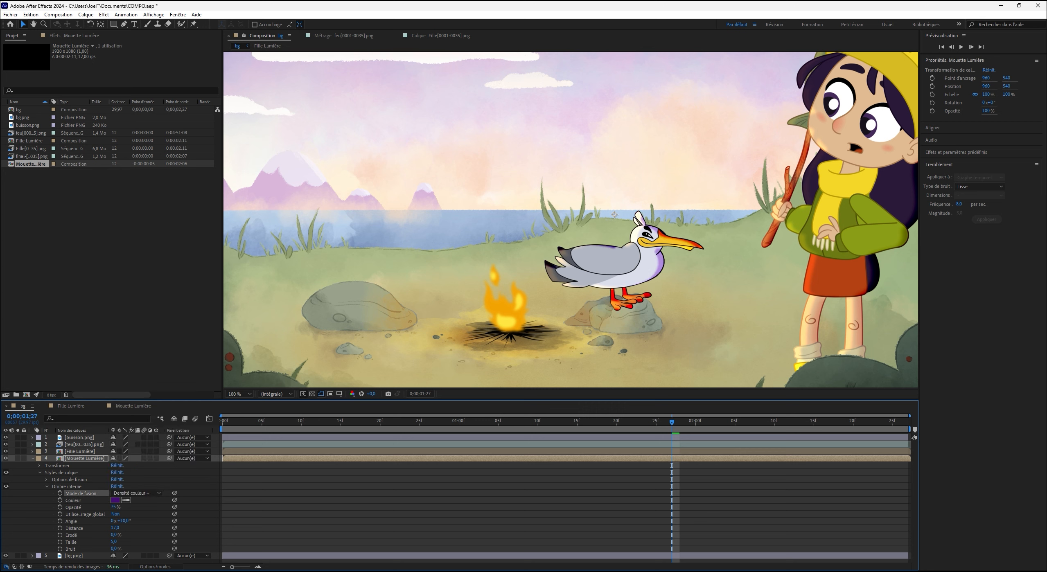
pyautogui.moveTo(114, 507); pyautogui.dragTo(103, 510)
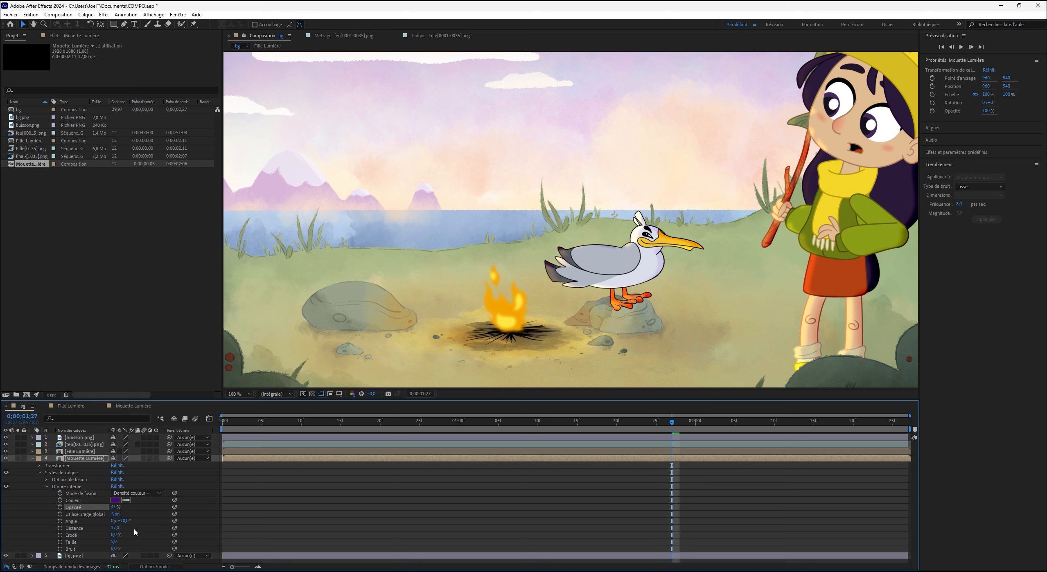
pyautogui.moveTo(115, 528); pyautogui.dragTo(113, 528)
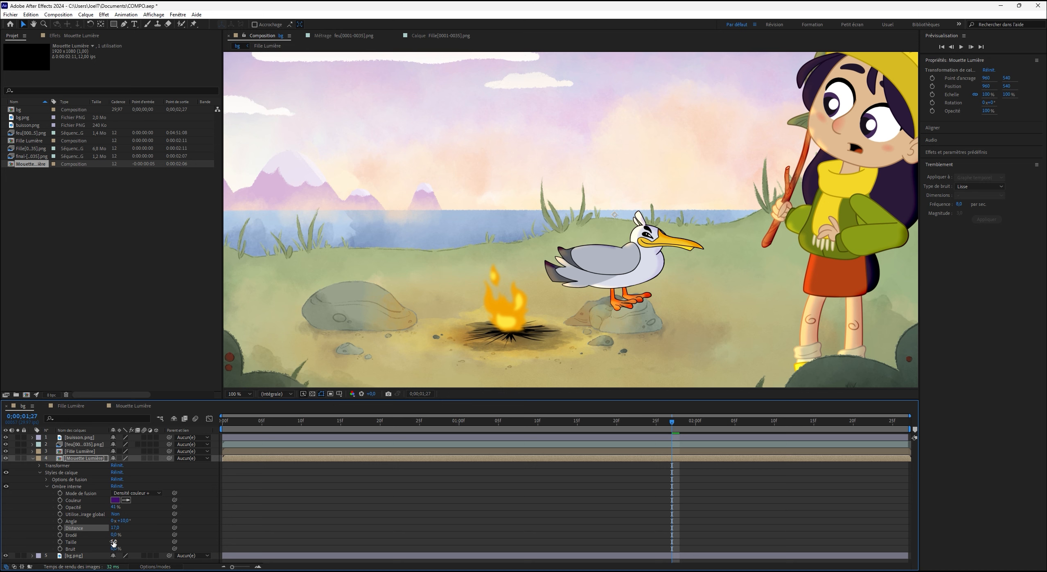
pyautogui.moveTo(113, 542); pyautogui.dragTo(115, 542)
# Enable Distance keyframes on the Mouette Lumière inner shadow at the first frame and paste in Fille Lumière's Distance keyframes.
pyautogui.press('Home')
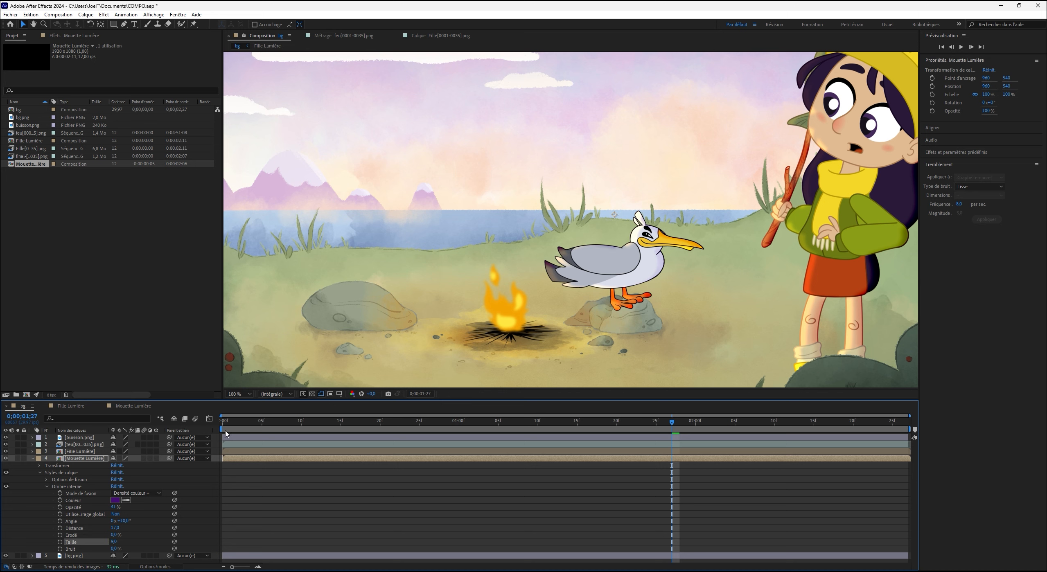
pyautogui.click(60, 528)
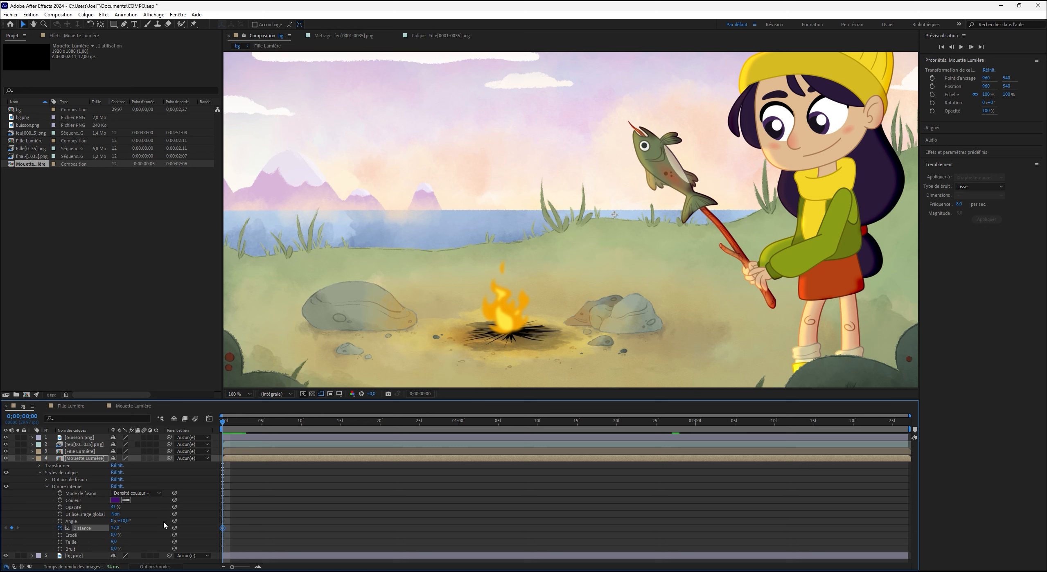
pyautogui.click(40, 451)
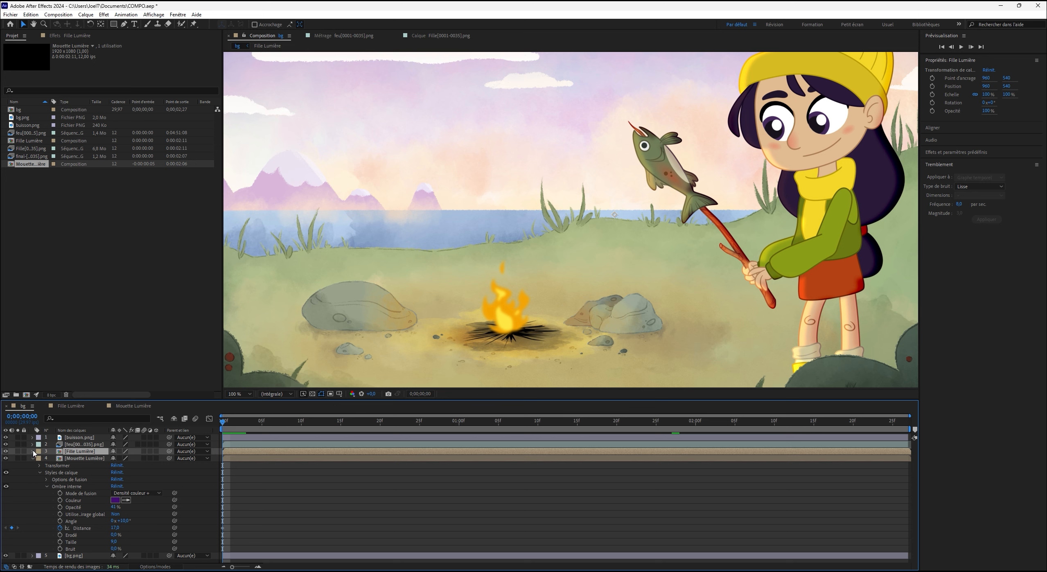
pyautogui.click(33, 451)
pyautogui.click(82, 522)
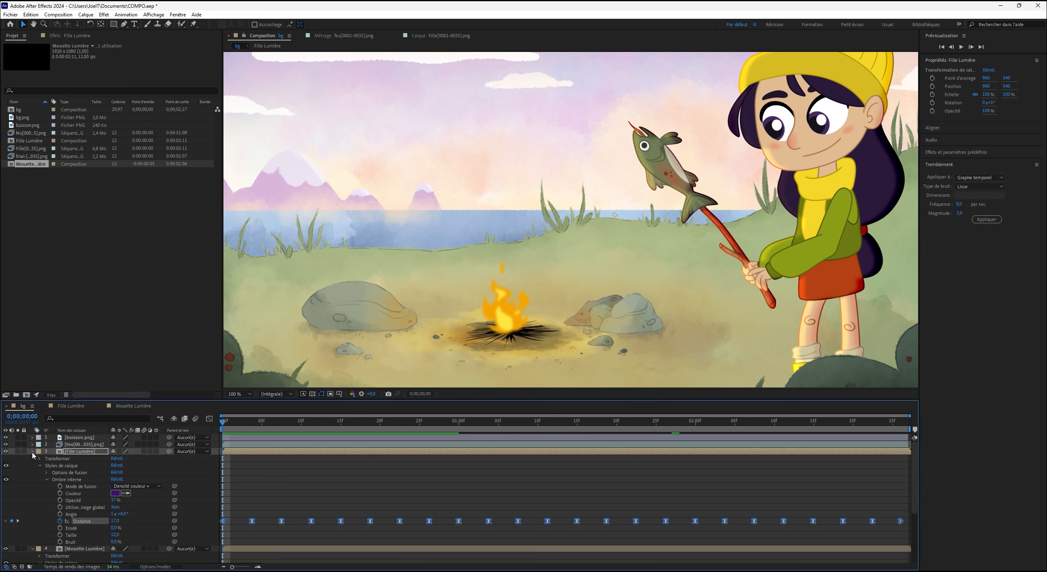
pyautogui.click(33, 451)
pyautogui.click(82, 528)
pyautogui.hotkey('ctrl', 'v')
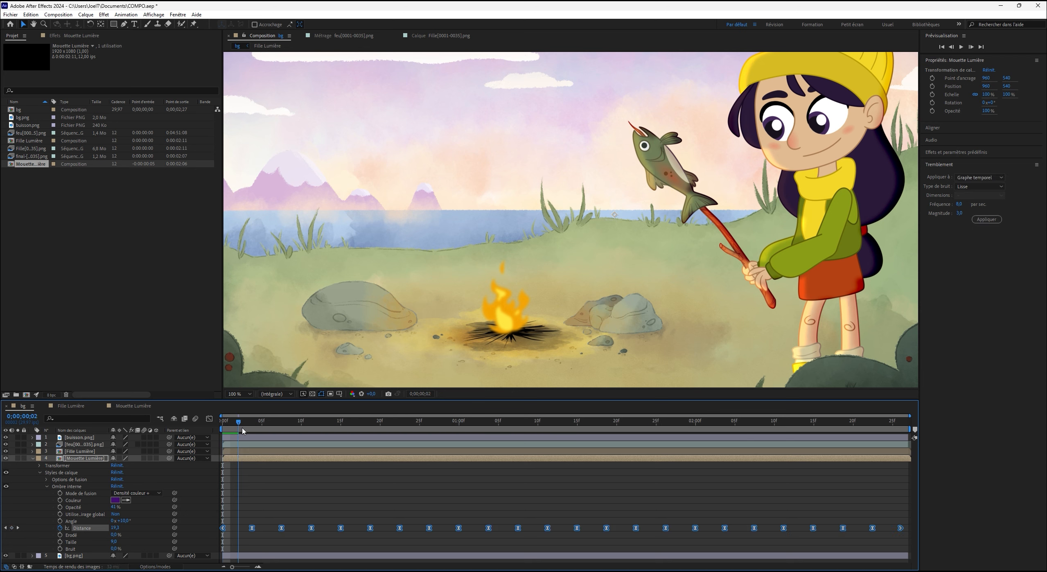
# Play back the bg composition, check the shadow on the flying seagull and in the full frame, and return to the first frame.
pyautogui.press('space')
pyautogui.moveTo(584, 447); pyautogui.dragTo(493, 445)
pyautogui.press('space')
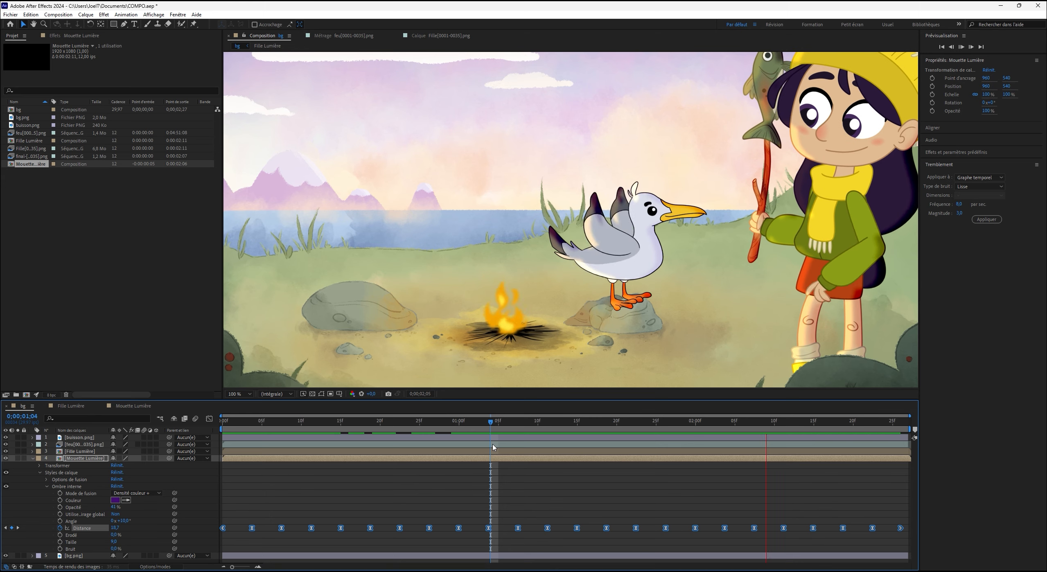
pyautogui.press('space')
pyautogui.moveTo(483, 423); pyautogui.dragTo(436, 446)
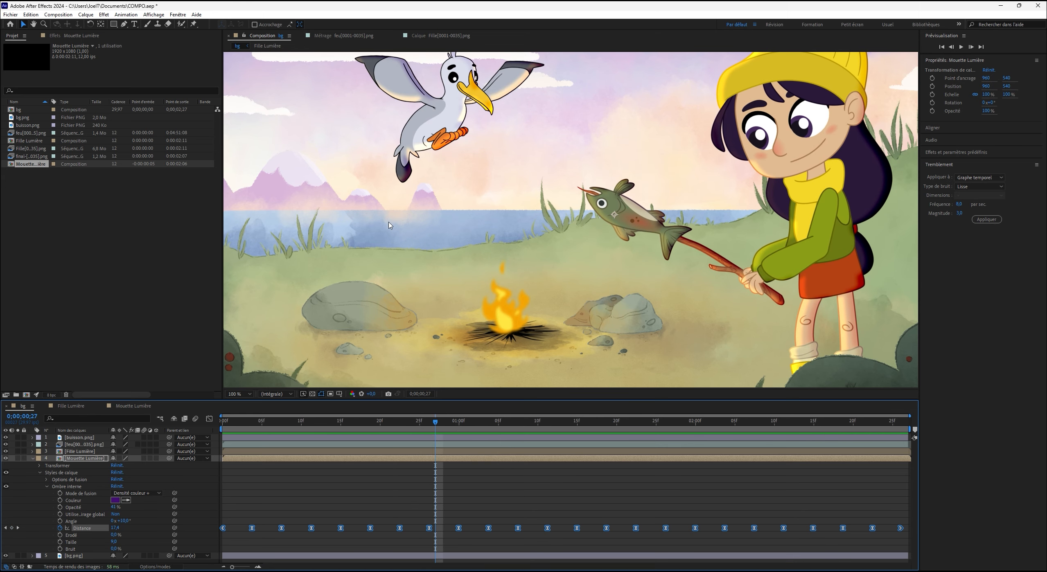
pyautogui.scroll(-2, 377, 228)
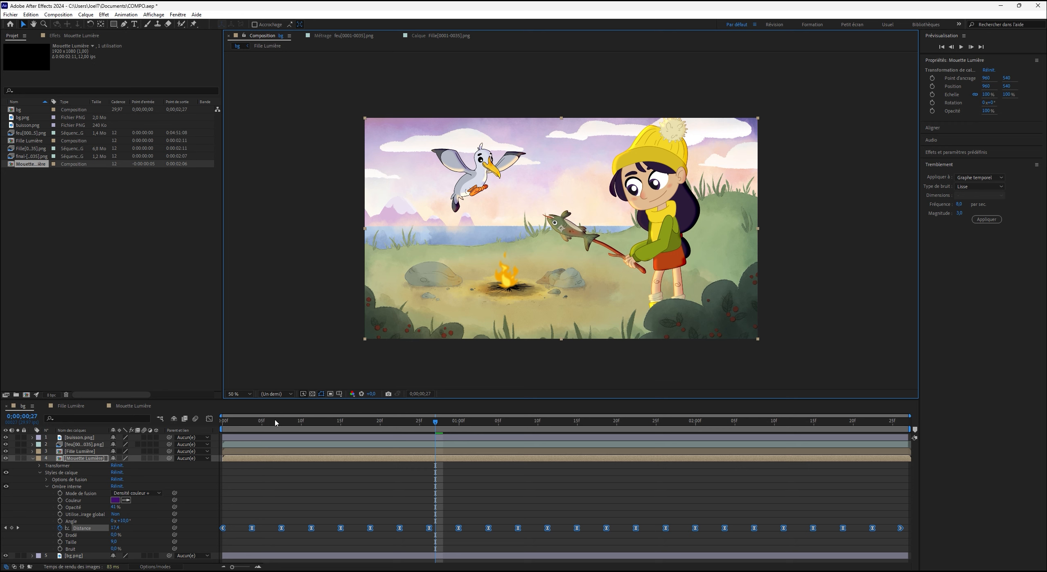
pyautogui.press('Home')
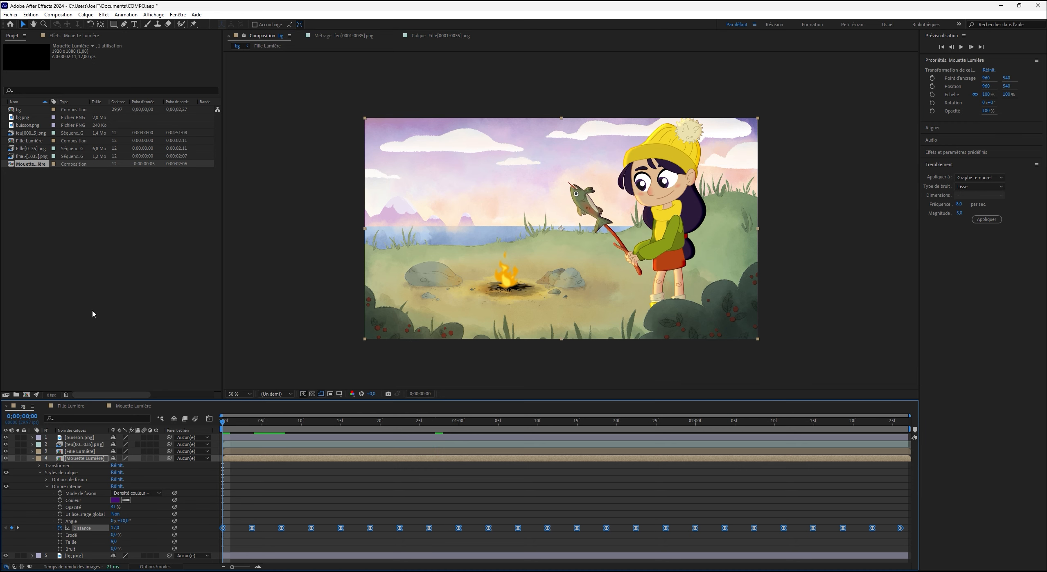
# Create a new 1920x1080, 29,97 fps composition named "original".
pyautogui.click(40, 234)
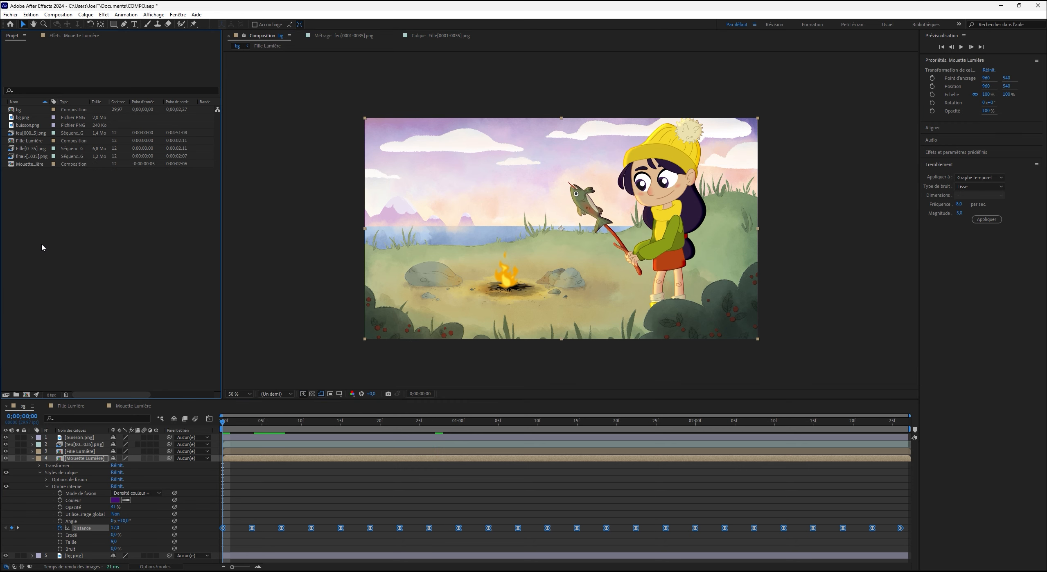
pyautogui.click(26, 395)
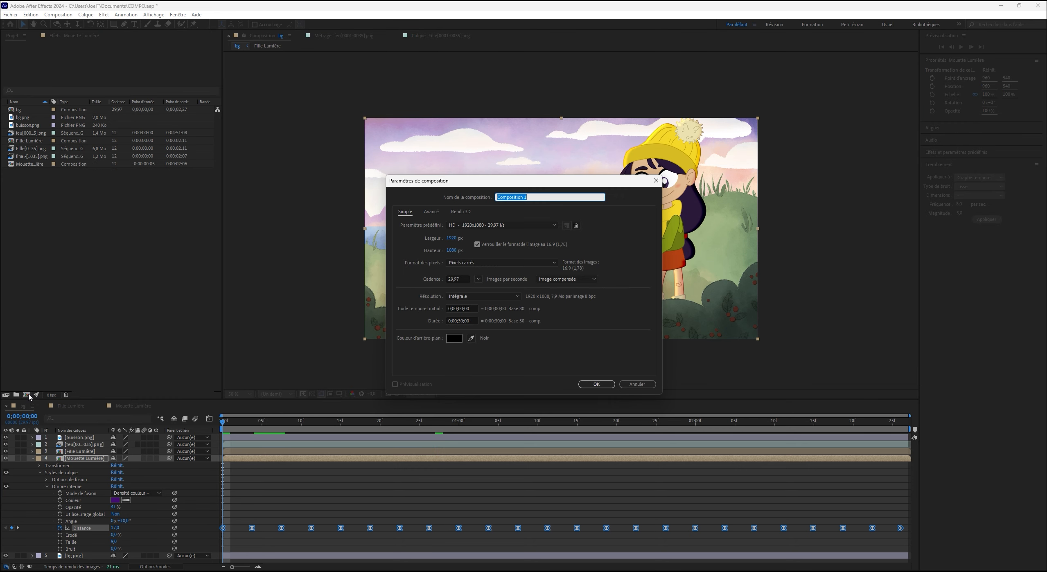
pyautogui.write('original')
pyautogui.press('Return')
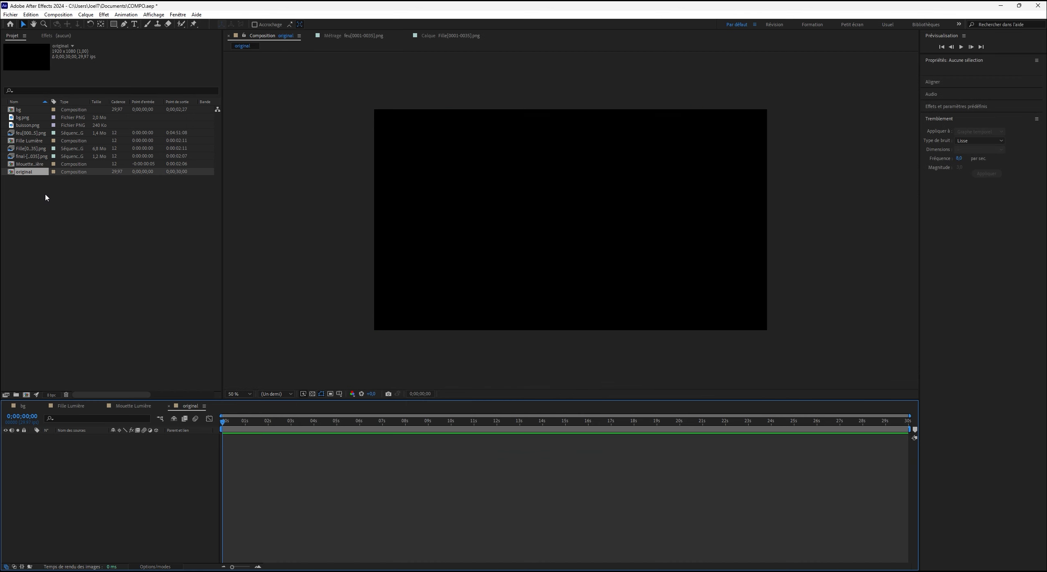
# Add bg.png and buisson.png to the original composition, with the bushes above the background.
pyautogui.click(40, 127)
pyautogui.keyDown('ctrl'); pyautogui.click(32, 118); pyautogui.keyUp('ctrl')
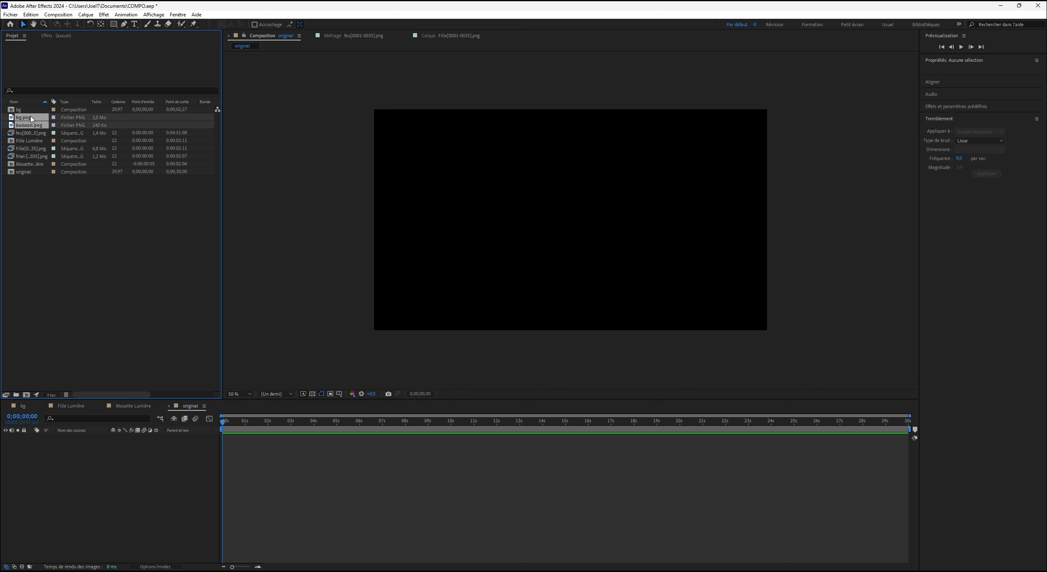
pyautogui.moveTo(32, 117); pyautogui.dragTo(84, 500)
pyautogui.click(83, 500)
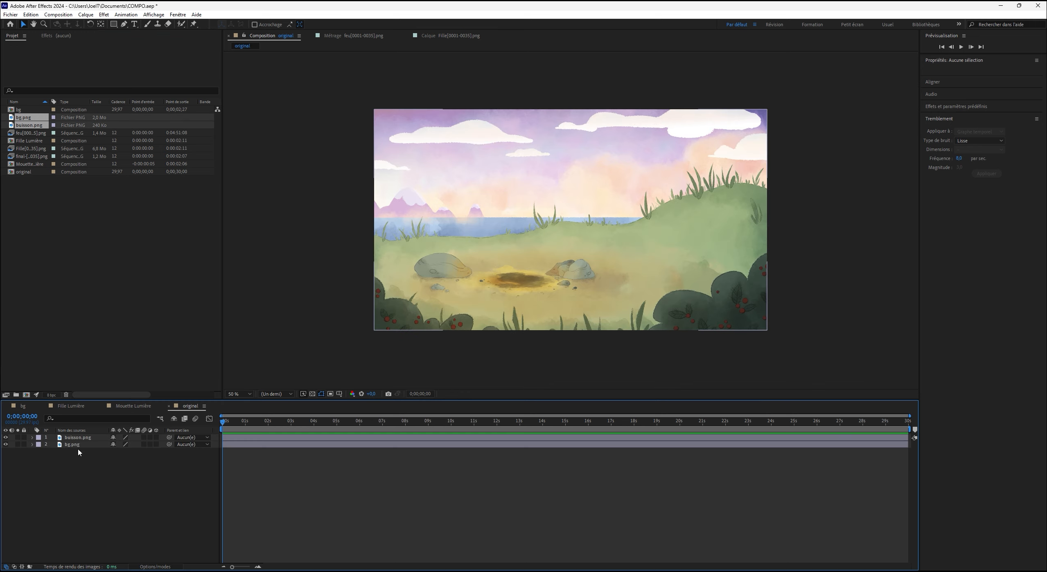
# Insert the raw fire, girl and seagull image sequences between buisson.png and bg.png in the original composition.
pyautogui.click(36, 134)
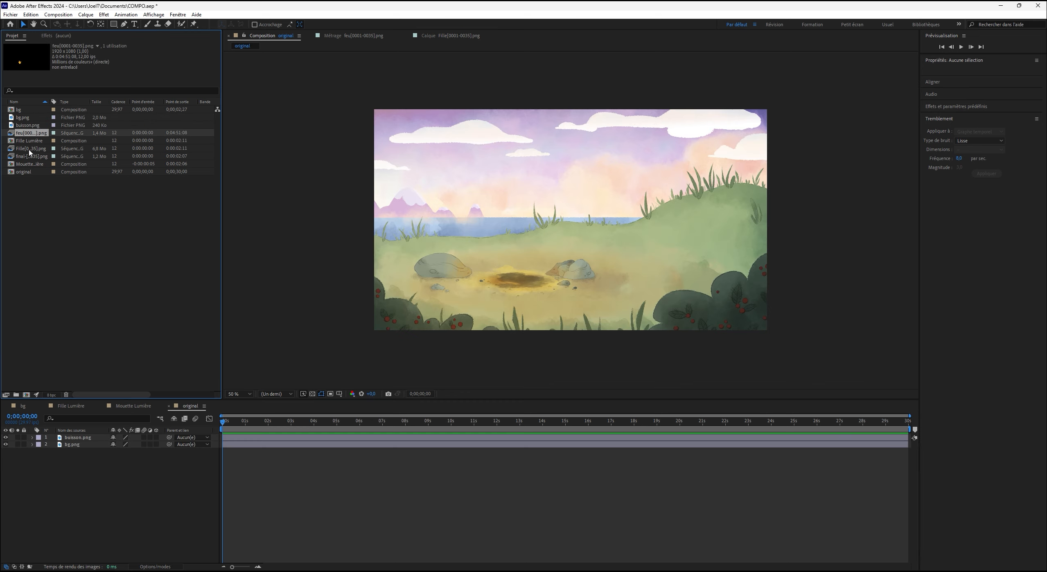
pyautogui.keyDown('ctrl'); pyautogui.click(28, 150); pyautogui.keyUp('ctrl')
pyautogui.keyDown('ctrl'); pyautogui.click(26, 158); pyautogui.keyUp('ctrl')
pyautogui.moveTo(24, 158); pyautogui.dragTo(72, 441)
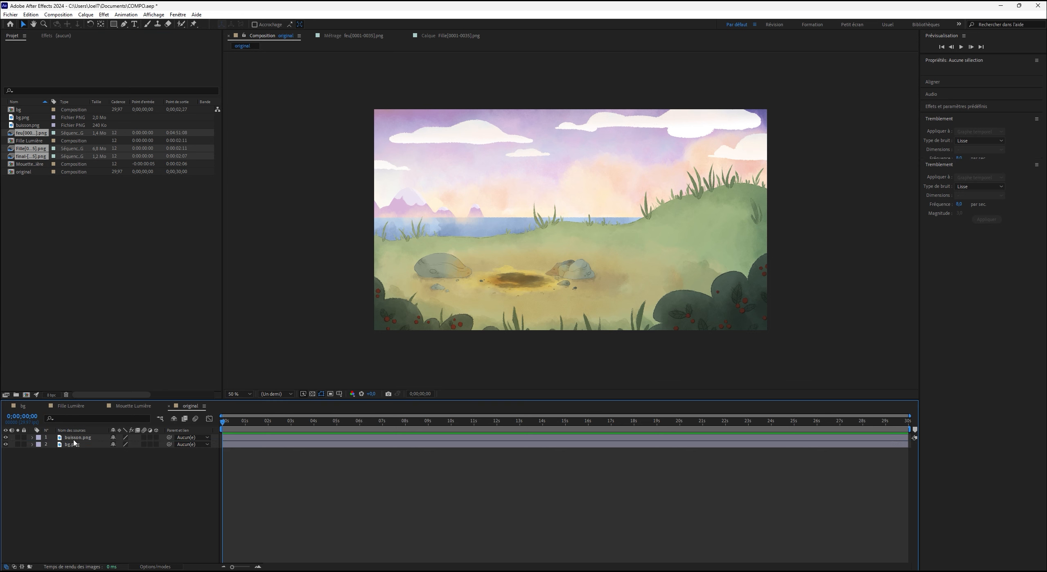
# Shift the seagull sequence to end with the girl's, trim the original composition to a work area ending at 0;00;02;26, and preview it.
pyautogui.moveTo(262, 459); pyautogui.dragTo(288, 429)
pyautogui.click(282, 425)
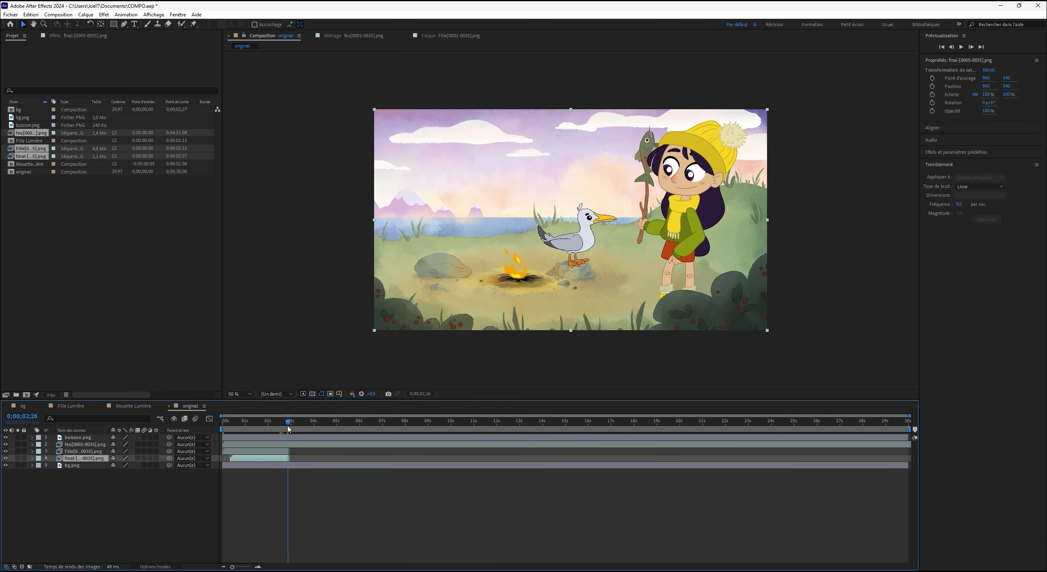
pyautogui.press('n')
pyautogui.rightClick(289, 429)
pyautogui.click(312, 450)
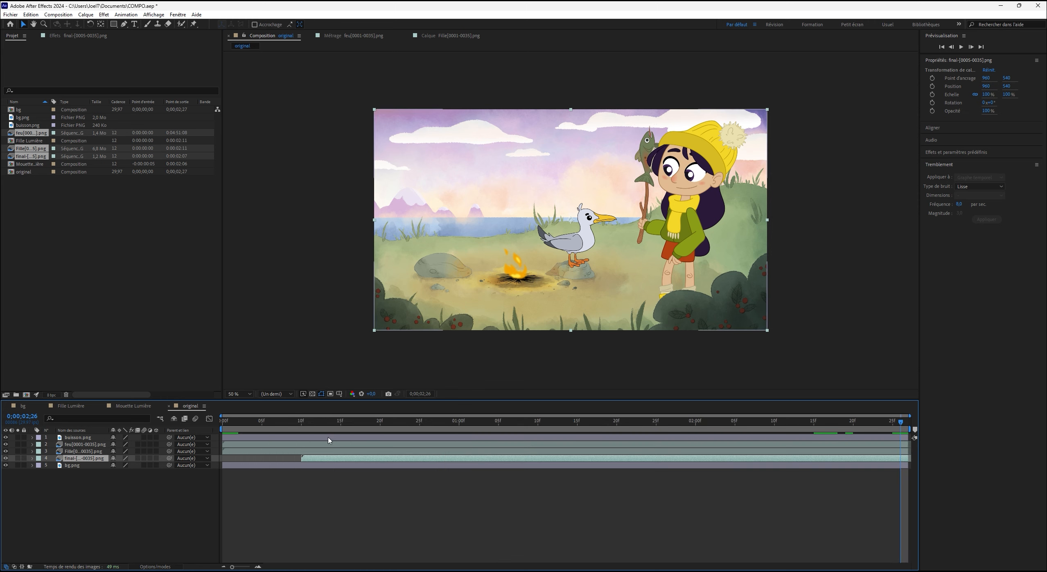
pyautogui.press('space')
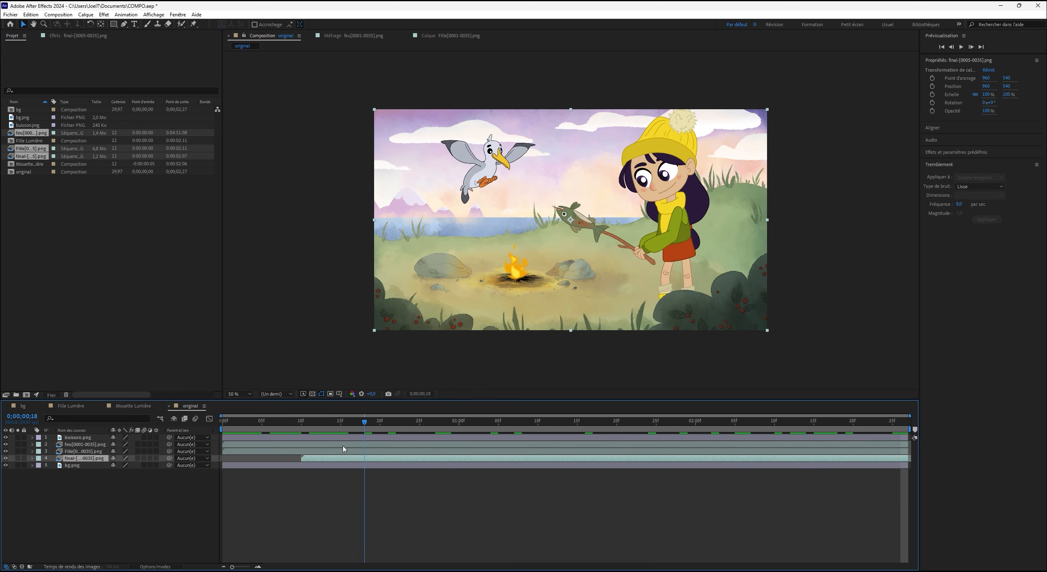
# Add the original composition as the top layer of bg and toggle its visibility to compare the scene with and without lighting.
pyautogui.click(23, 406)
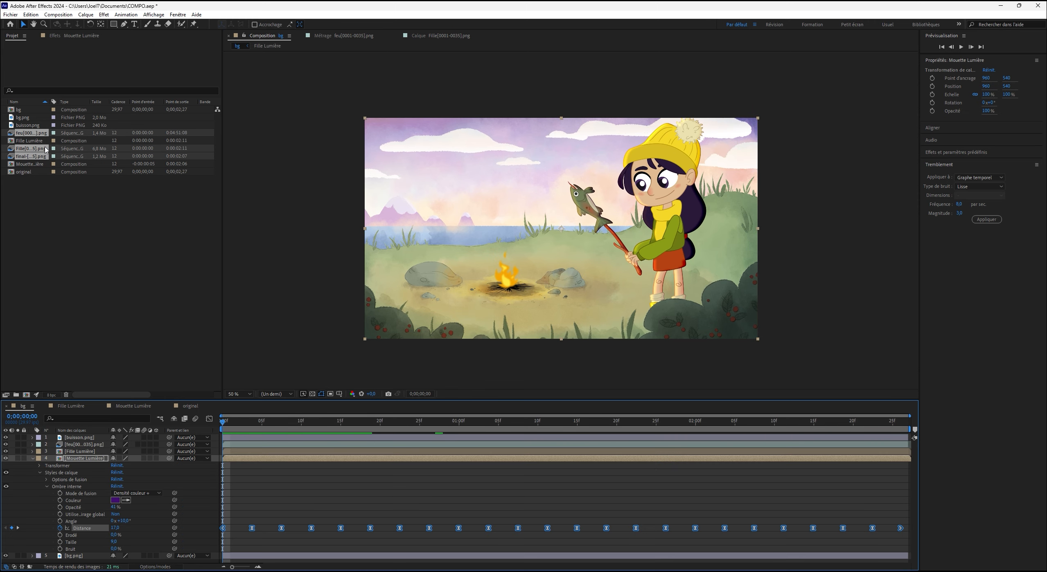
pyautogui.moveTo(35, 173); pyautogui.dragTo(86, 440)
pyautogui.click(5, 438)
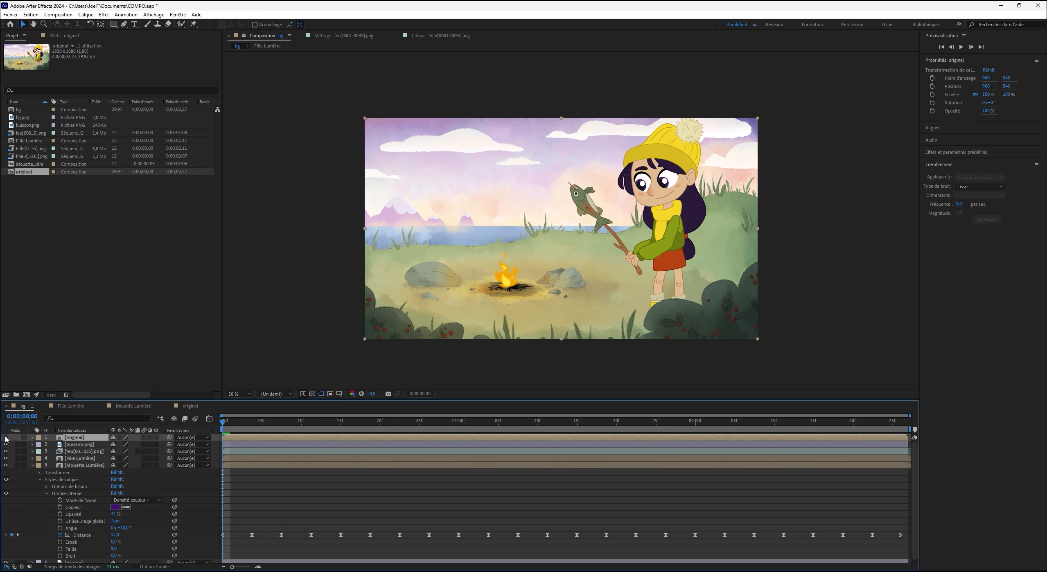
pyautogui.press('space')
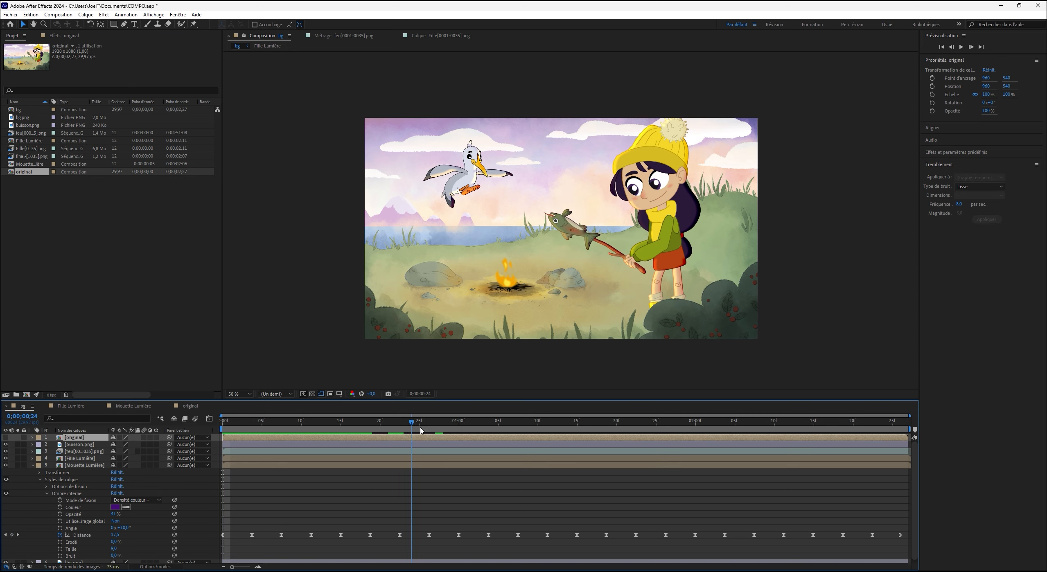
pyautogui.click(3, 439)
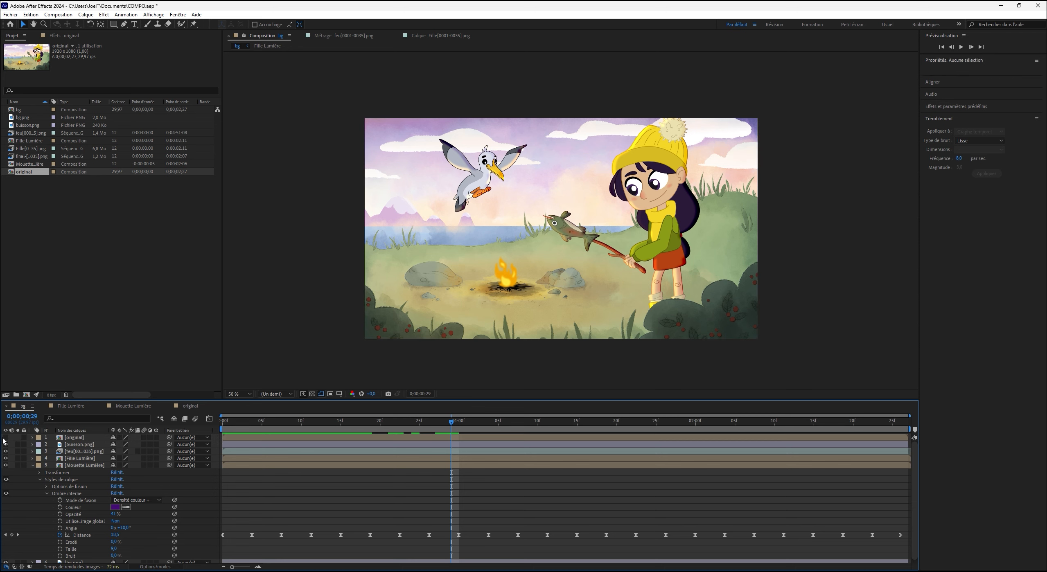
pyautogui.click(6, 438)
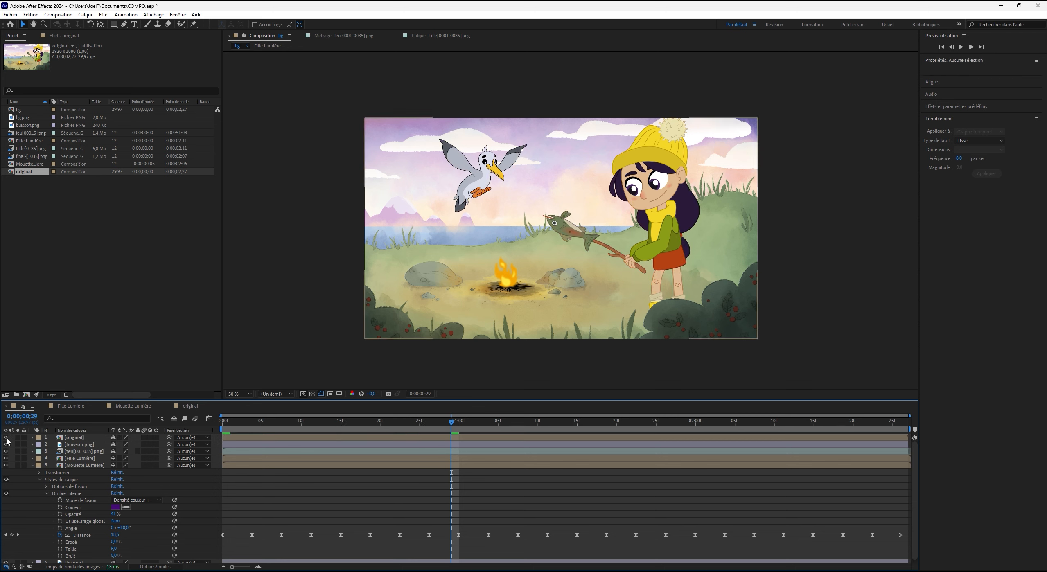
# Toggle the visibility of the original layer to compare the lit and unlit scene, leaving original hidden.
pyautogui.click(6, 439)
pyautogui.click(7, 439)
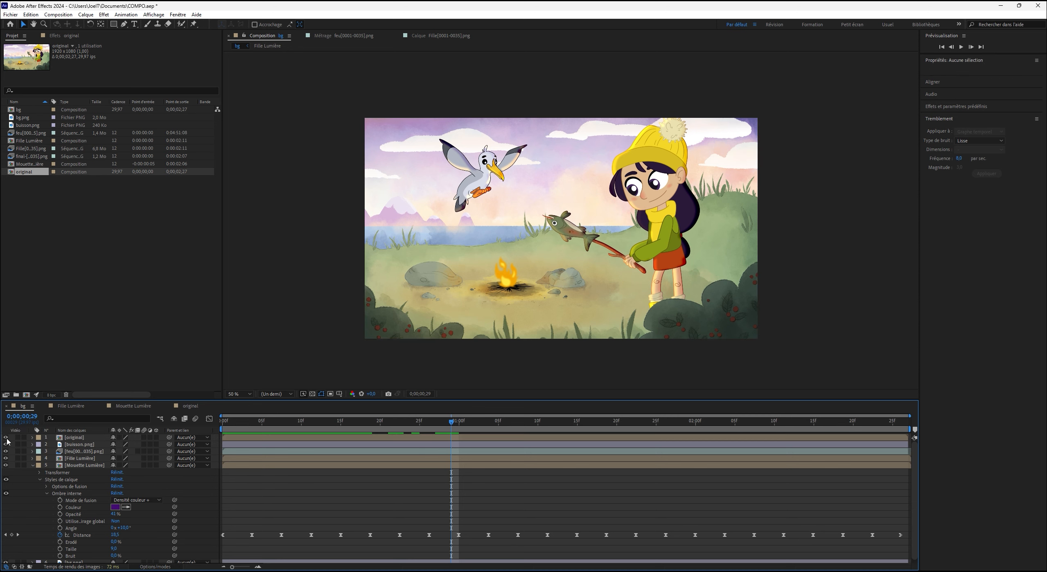
pyautogui.click(7, 439)
pyautogui.click(6, 439)
pyautogui.click(7, 439)
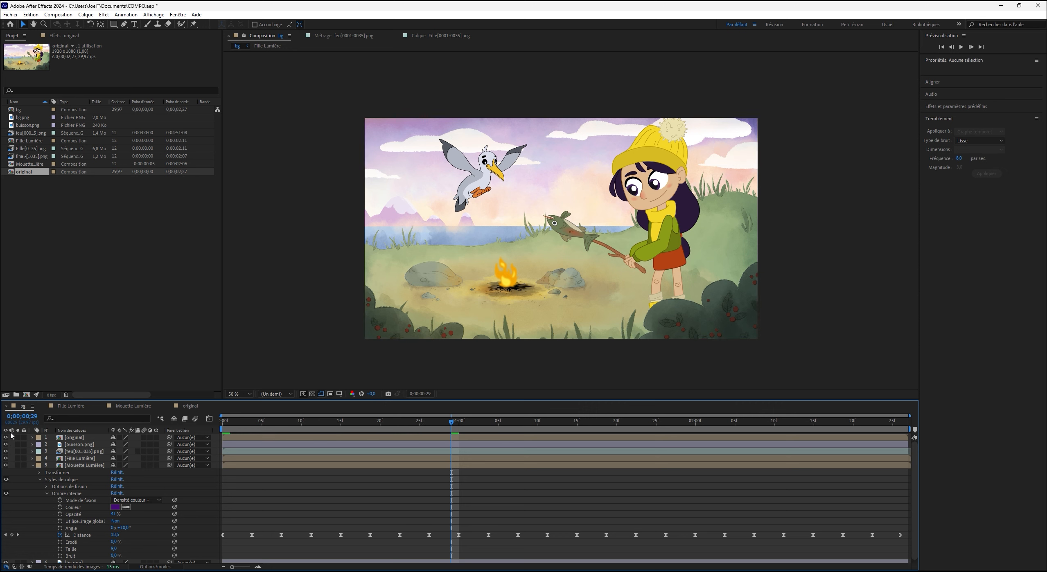
pyautogui.click(7, 439)
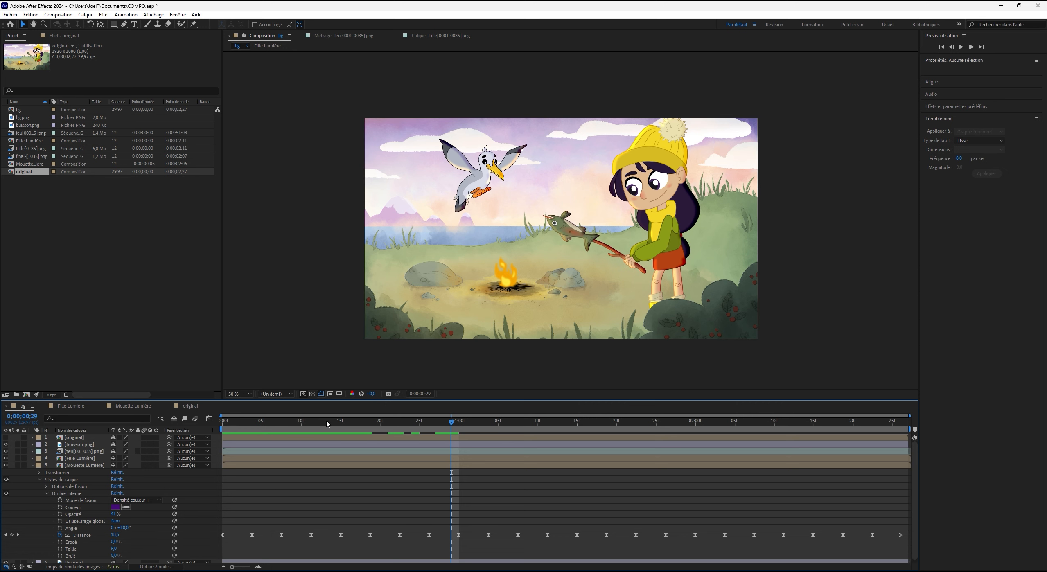
# Return to the first frame and set the Pen tool's shape fill to a bright yellow sampled from the campfire flames.
pyautogui.moveTo(328, 424); pyautogui.dragTo(206, 429)
pyautogui.scroll(2, 470, 273)
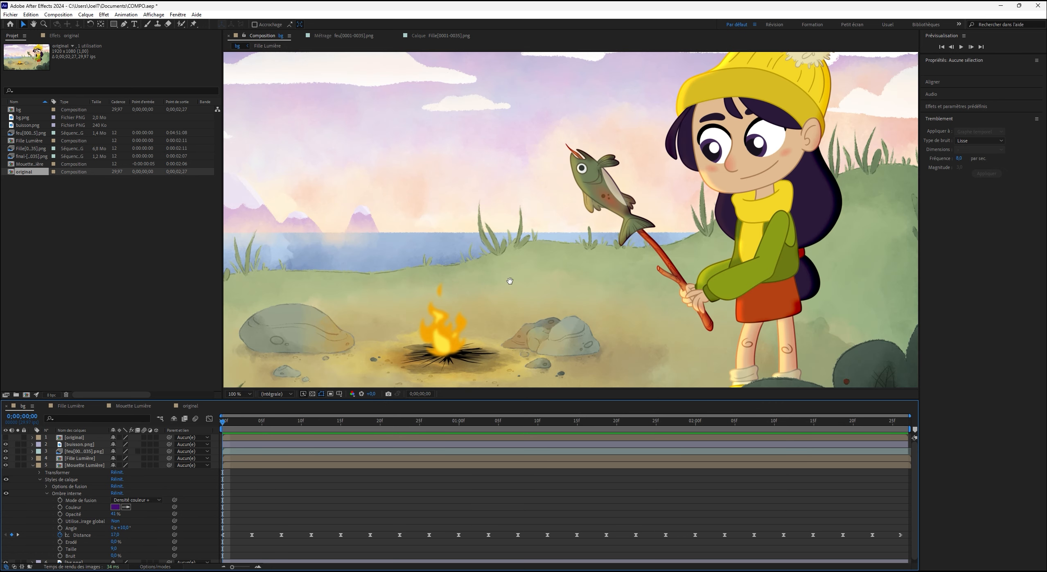
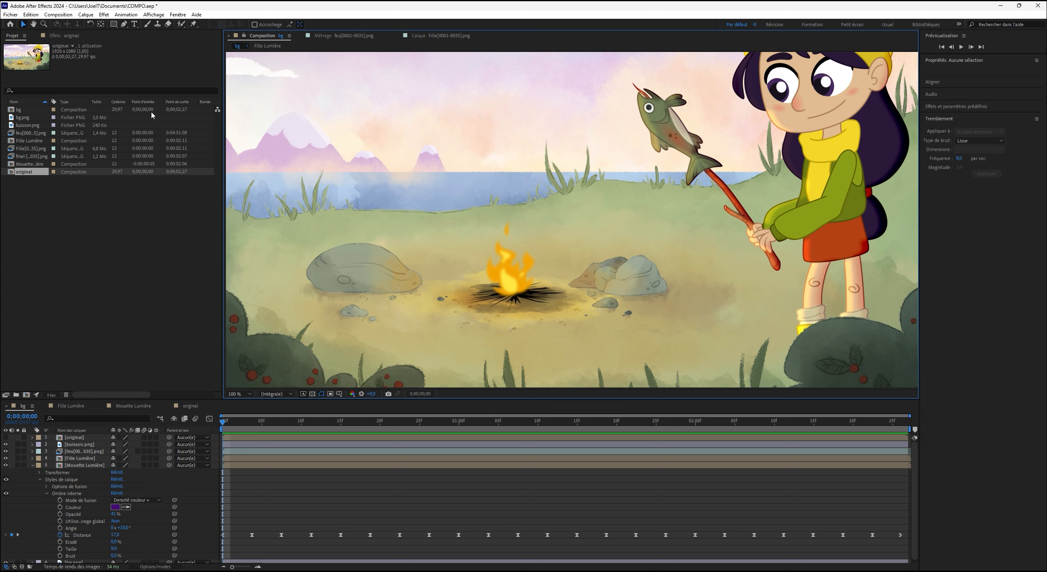
pyautogui.click(125, 26)
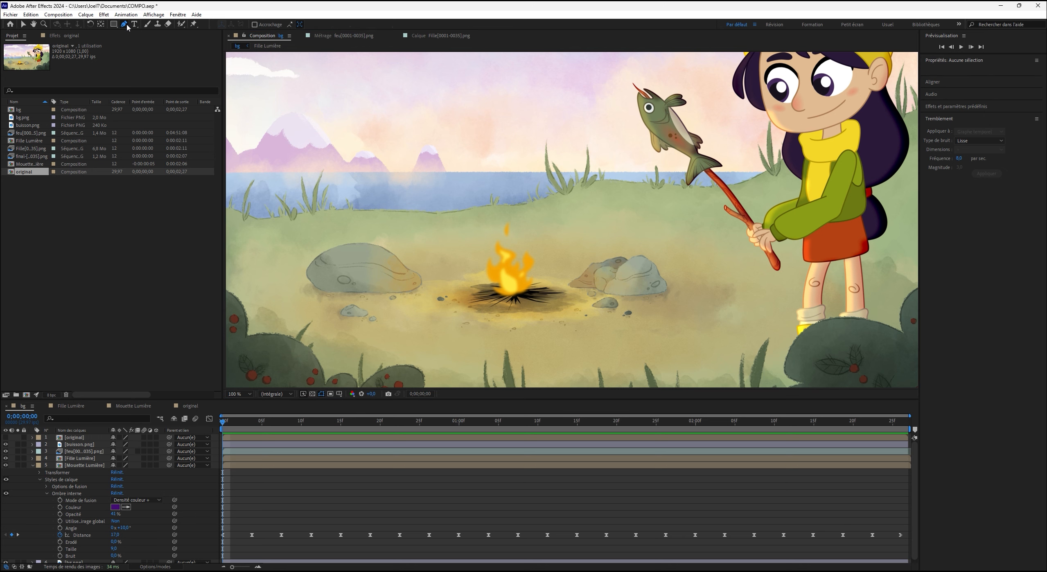
pyautogui.click(307, 25)
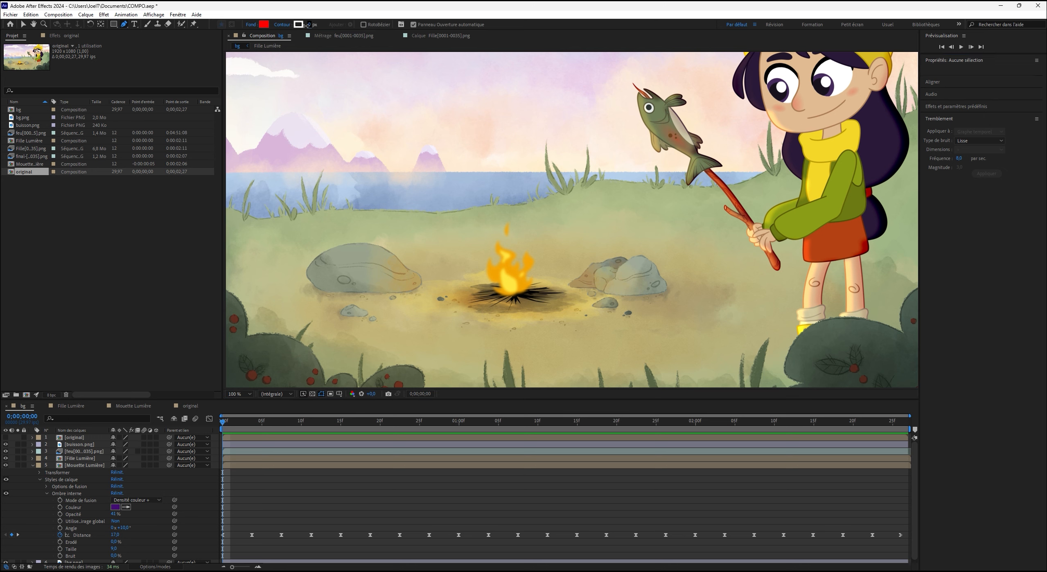
pyautogui.click(264, 27)
pyautogui.click(407, 248)
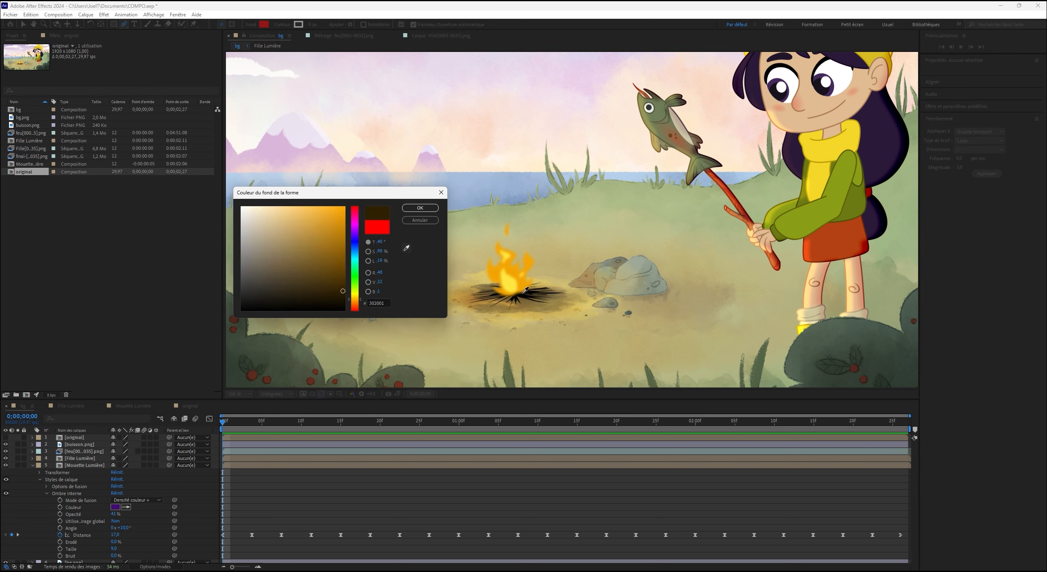
pyautogui.click(499, 285)
pyautogui.click(420, 208)
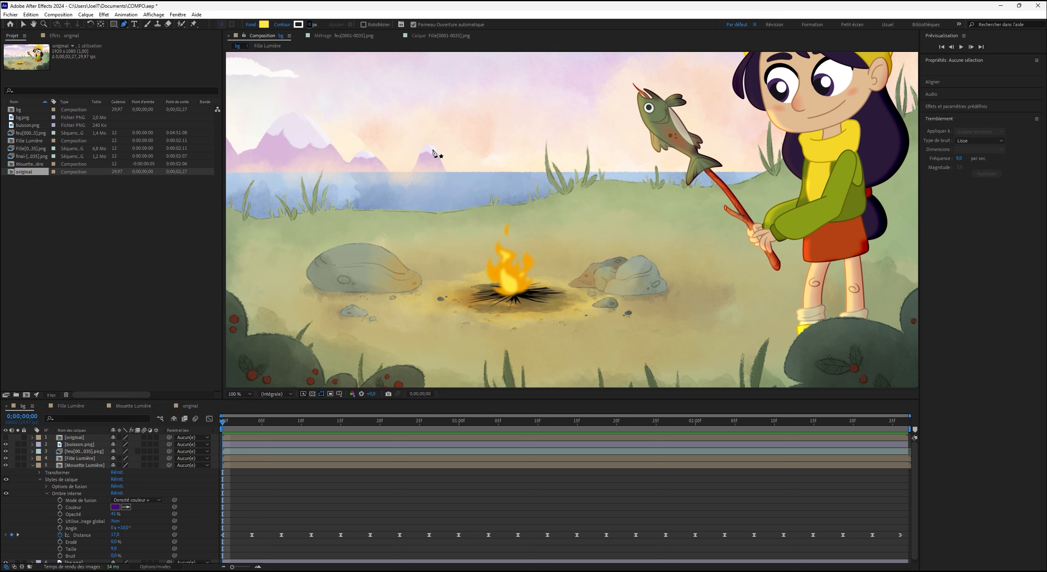
pyautogui.click(264, 25)
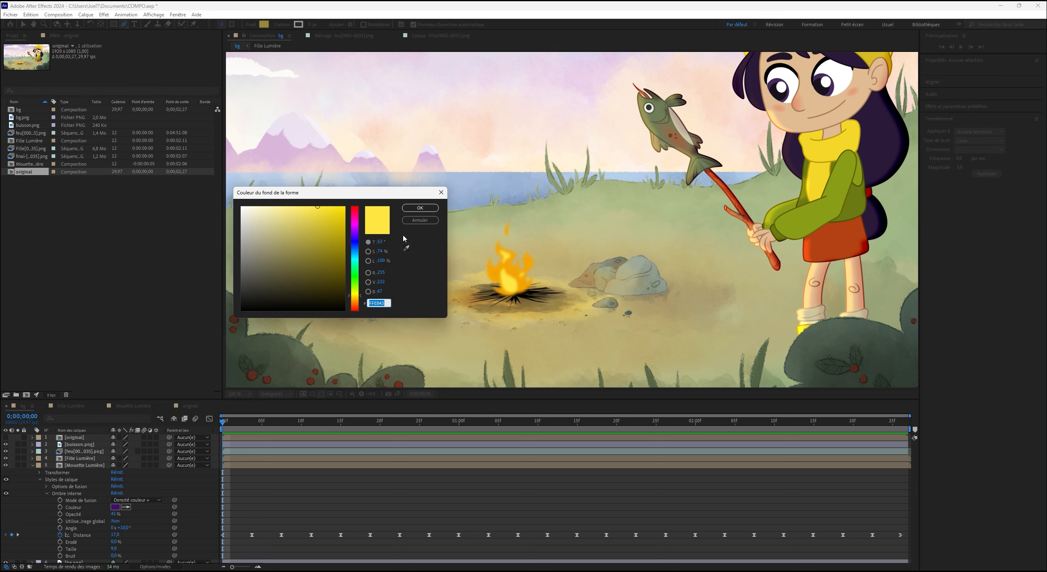
pyautogui.click(420, 208)
# Lower the shape fill's opacity slightly in the fill options.
pyautogui.click(251, 24)
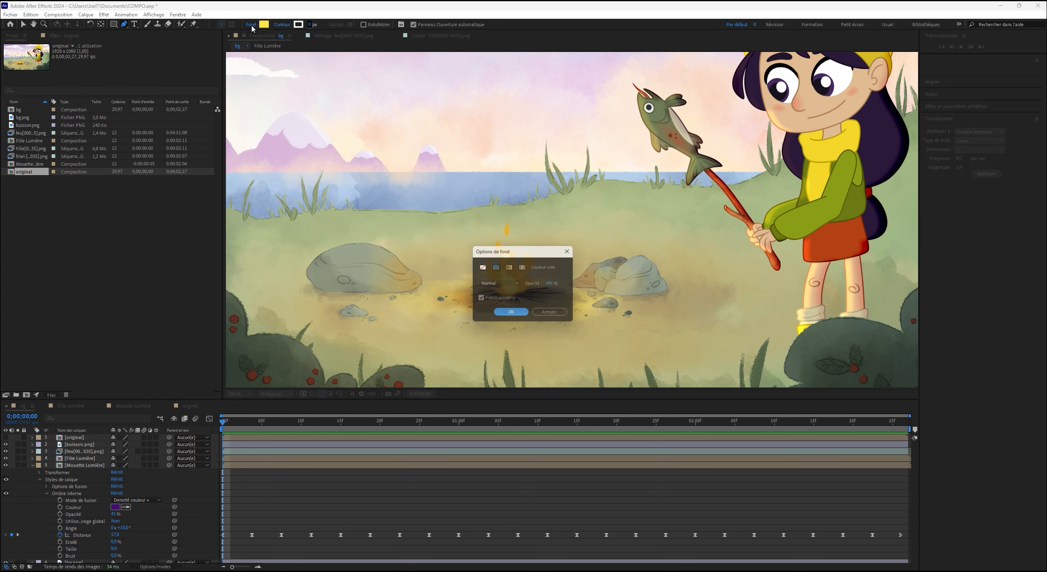
pyautogui.moveTo(556, 288); pyautogui.dragTo(457, 315)
pyautogui.click(512, 314)
# Start a yellow glow shape with the Pen tool, tracing the fire-facing side of the large rock and the ground in front of the campfire.
pyautogui.moveTo(478, 317); pyautogui.dragTo(481, 319)
pyautogui.click(504, 329)
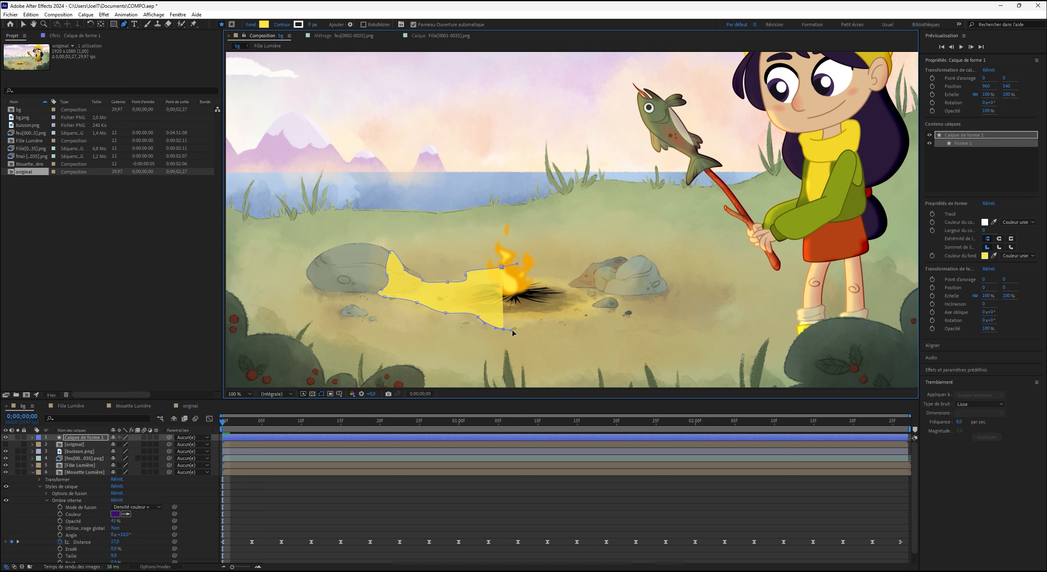
pyautogui.click(536, 322)
pyautogui.moveTo(570, 320); pyautogui.dragTo(612, 300)
pyautogui.scroll(1, 620, 305)
pyautogui.press('space')
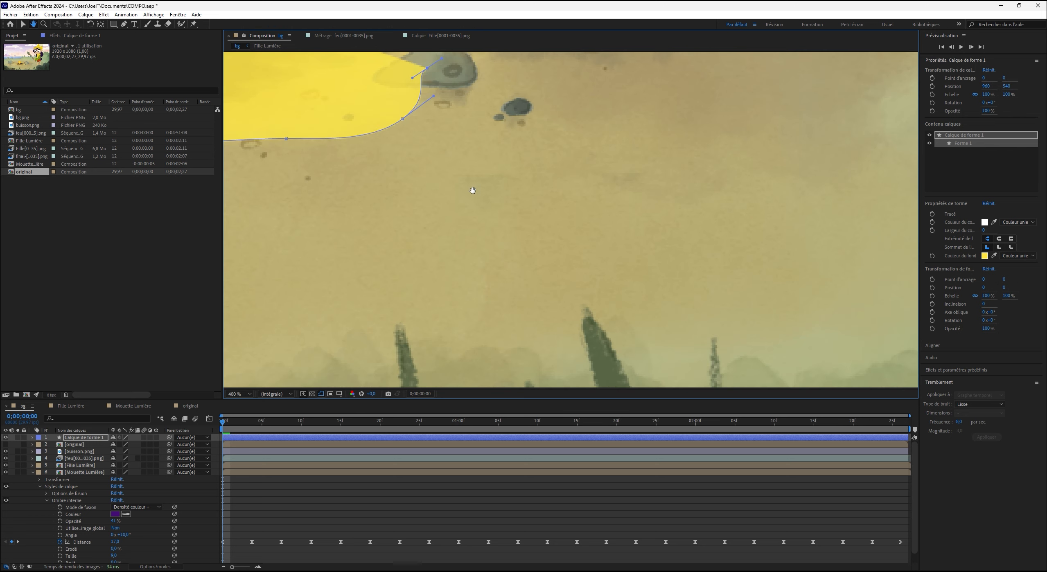
pyautogui.moveTo(469, 176); pyautogui.dragTo(619, 427)
pyautogui.moveTo(613, 278); pyautogui.dragTo(591, 218)
pyautogui.click(574, 242)
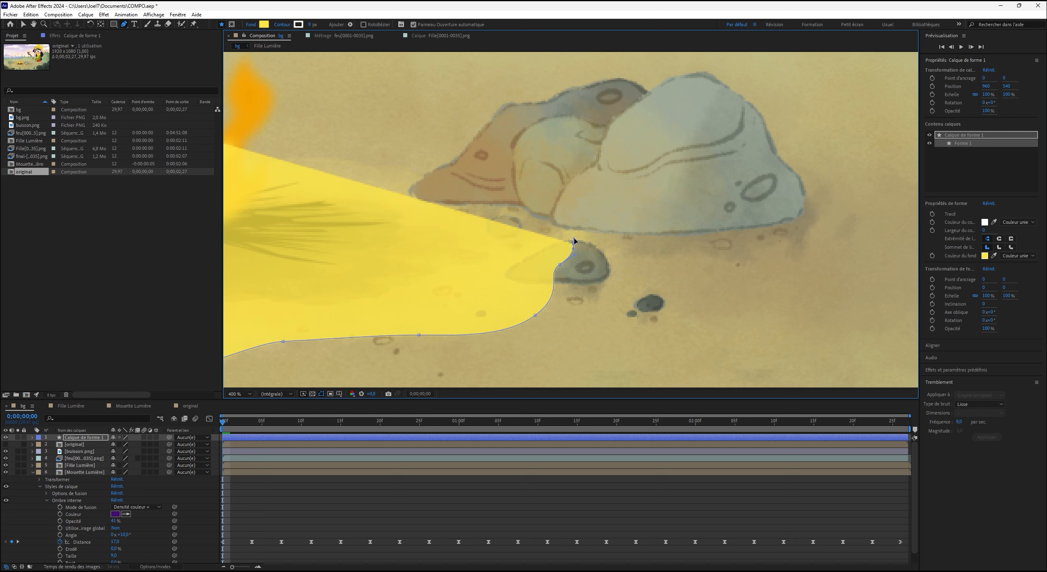
# Continue the glow path around the fire-facing part of the rock cluster on the girl's side of the campfire.
pyautogui.click(623, 234)
pyautogui.click(671, 225)
pyautogui.moveTo(679, 152); pyautogui.dragTo(669, 79)
pyautogui.click(648, 93)
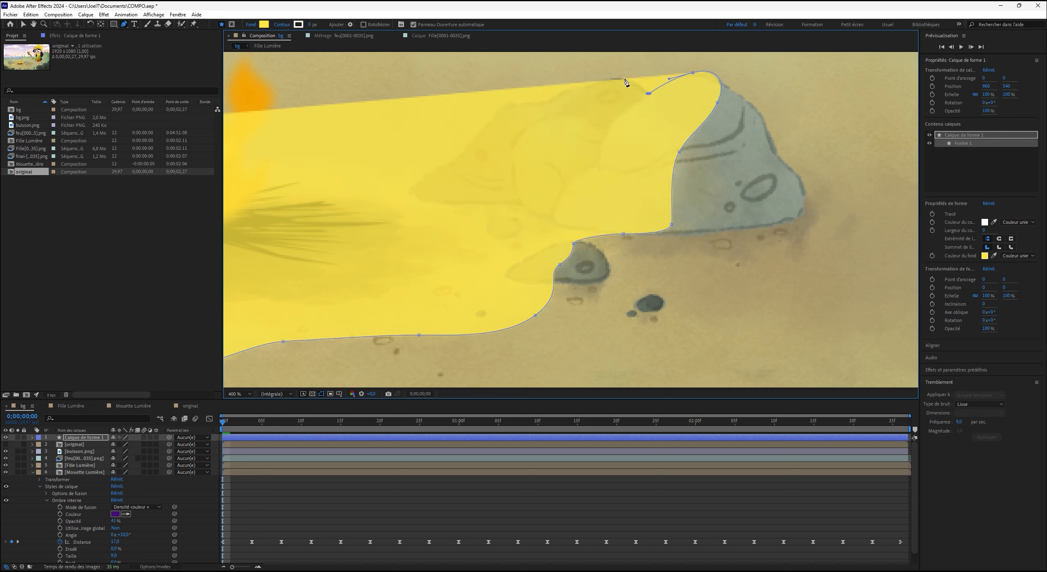
pyautogui.click(617, 76)
pyautogui.click(569, 90)
pyautogui.click(548, 103)
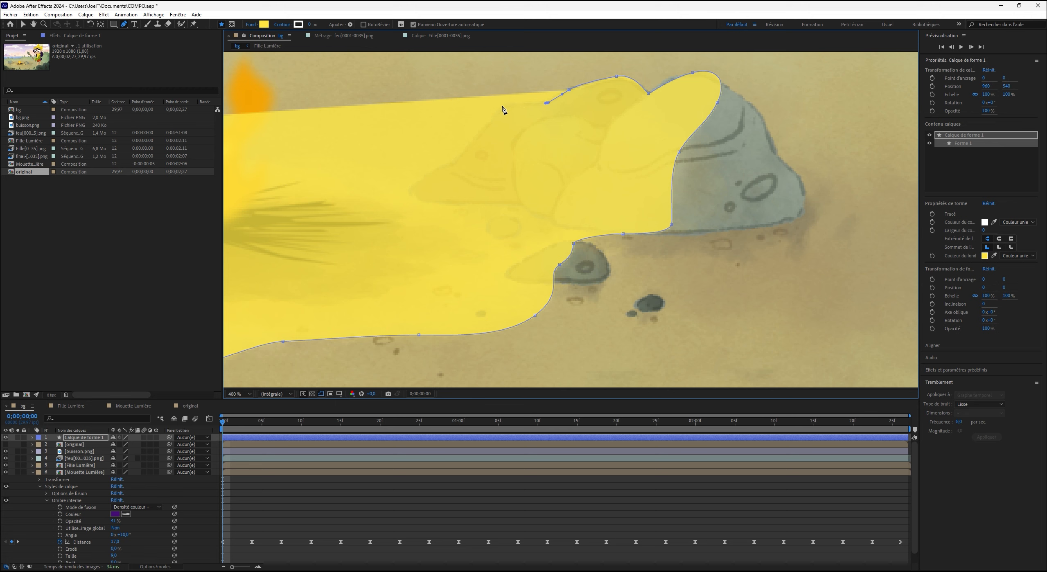
pyautogui.click(503, 106)
pyautogui.click(448, 165)
pyautogui.moveTo(412, 189); pyautogui.dragTo(399, 197)
# Bring the glow path back behind the flames with a smooth curve and close it at its starting point.
pyautogui.moveTo(366, 200); pyautogui.dragTo(663, 232)
pyautogui.click(560, 214)
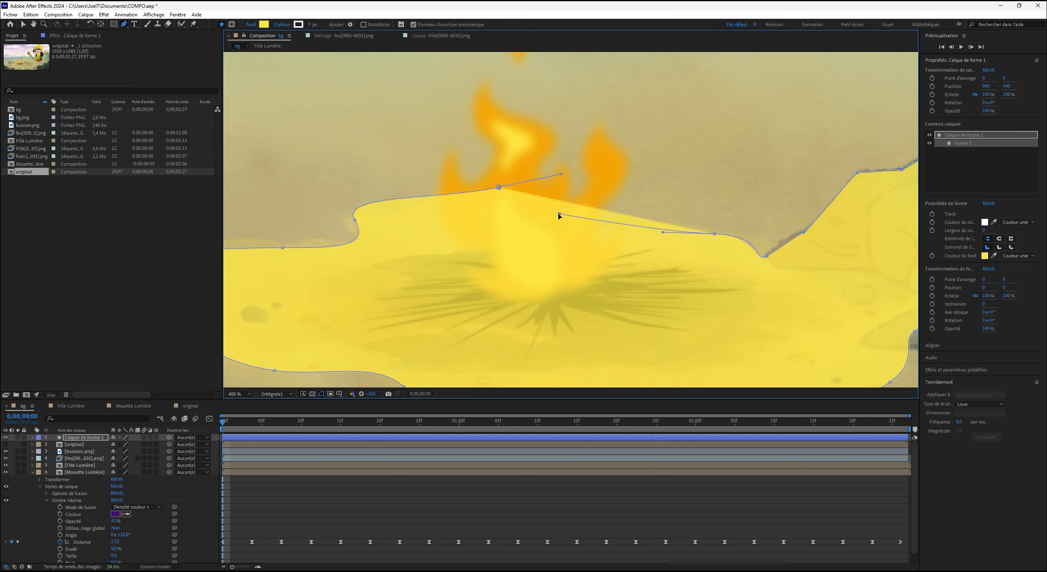
pyautogui.moveTo(559, 214); pyautogui.dragTo(617, 205)
pyautogui.click(499, 187)
pyautogui.scroll(-2, 461, 261)
pyautogui.scroll(1, 464, 256)
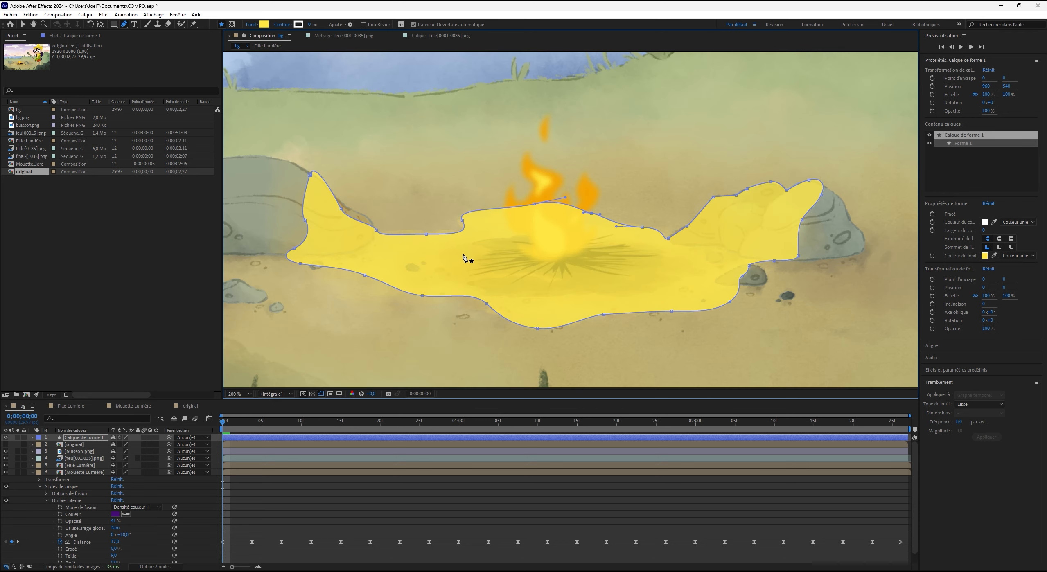
# Adjust the glow path's points on the edge of the large rock and along the ground behind it.
pyautogui.moveTo(342, 209); pyautogui.dragTo(366, 214)
pyautogui.moveTo(427, 234); pyautogui.dragTo(424, 231)
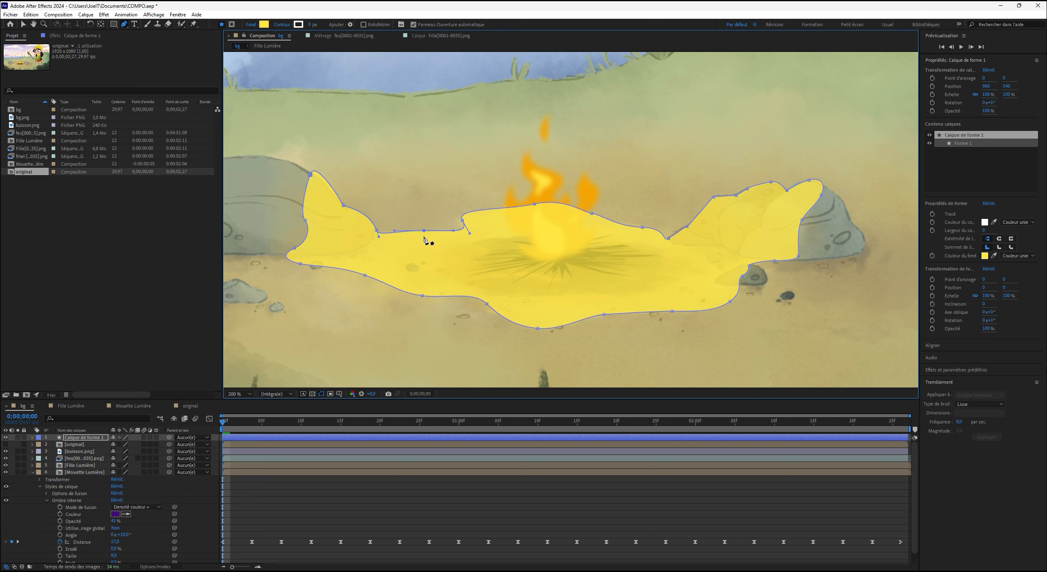
pyautogui.moveTo(311, 177); pyautogui.dragTo(308, 180)
# Draw a second yellow shape over the fire-facing side of the small rock below the large one.
pyautogui.moveTo(388, 254); pyautogui.dragTo(422, 250)
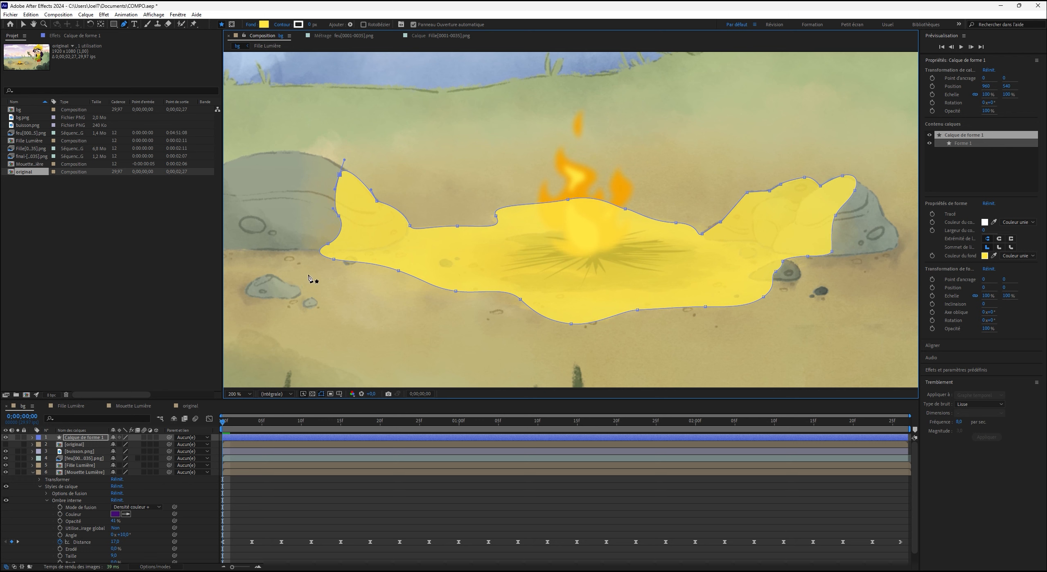
pyautogui.moveTo(291, 294); pyautogui.dragTo(266, 278)
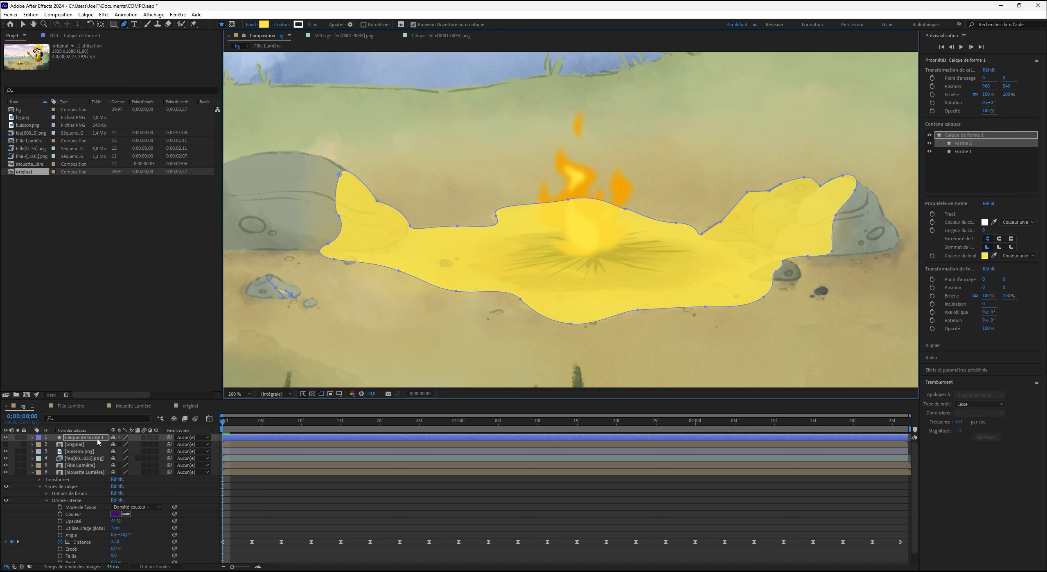
pyautogui.moveTo(273, 277); pyautogui.dragTo(303, 292)
pyautogui.scroll(5, 303, 294)
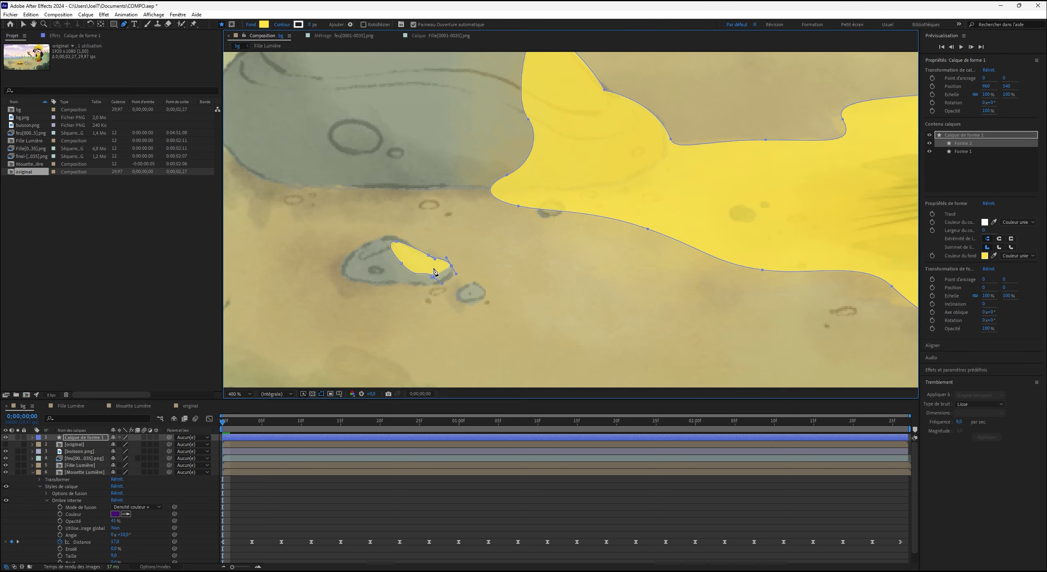
pyautogui.moveTo(551, 256); pyautogui.dragTo(467, 264)
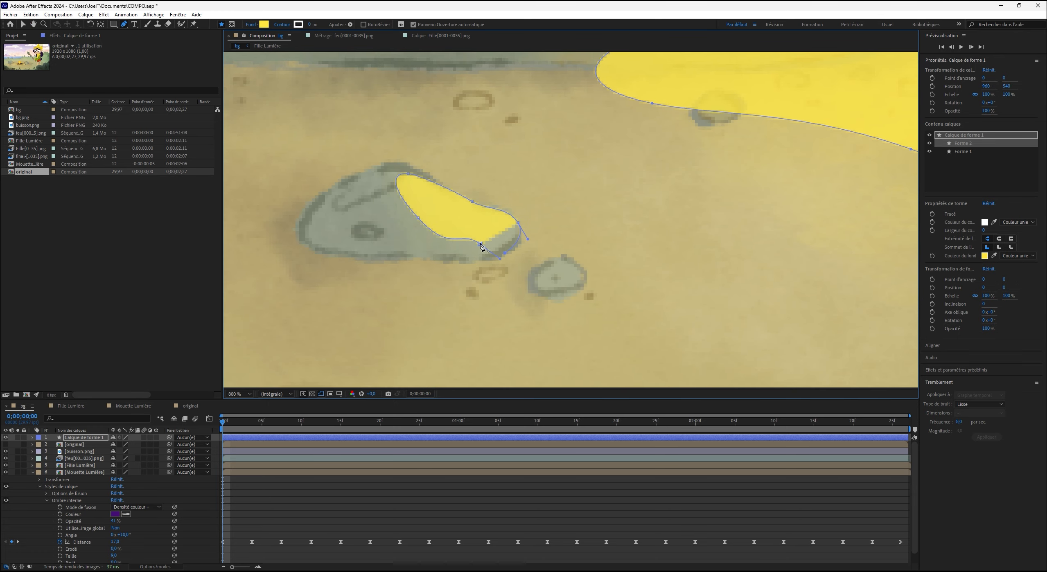
pyautogui.click(481, 245)
# Draw a closed yellow highlight on the fire-facing side of the pebble beside the small rock.
pyautogui.moveTo(565, 255); pyautogui.dragTo(588, 281)
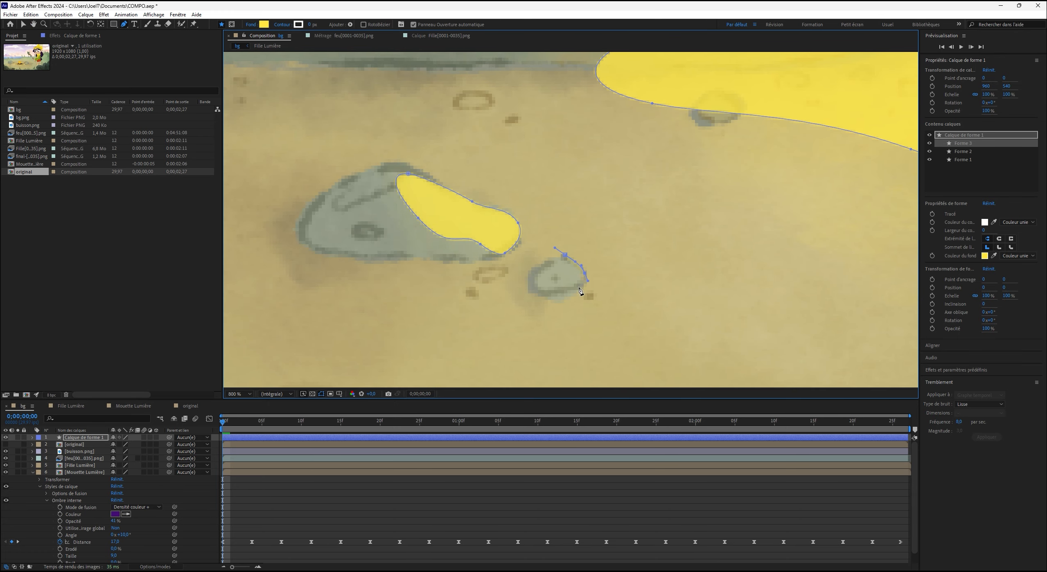
pyautogui.click(579, 288)
pyautogui.click(563, 290)
pyautogui.click(554, 272)
pyautogui.click(529, 268)
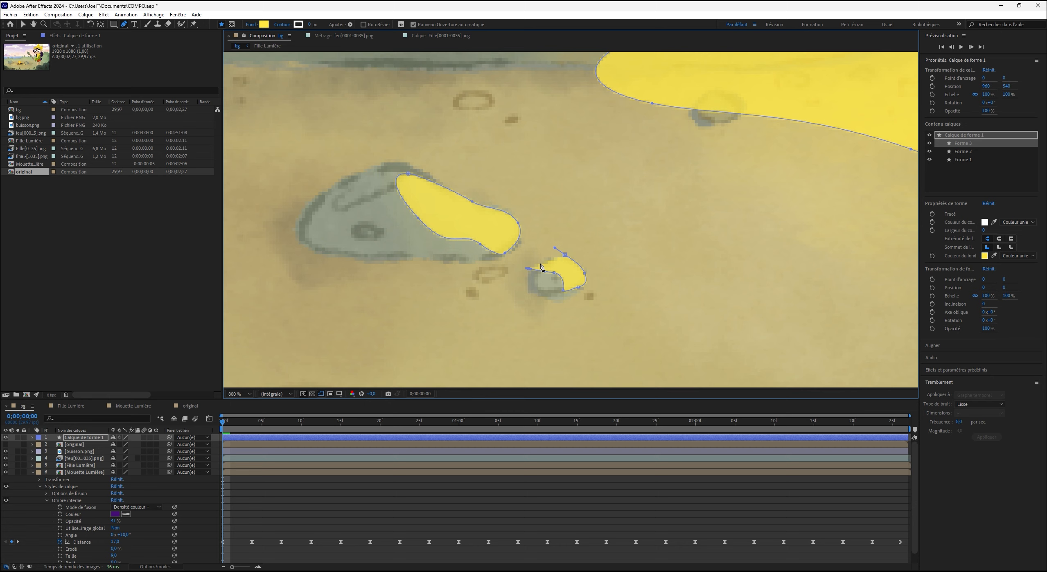
pyautogui.click(565, 255)
# Draw a closed yellow highlight on the fire-facing side of the dark pebble below the rock cluster.
pyautogui.scroll(-4, 638, 264)
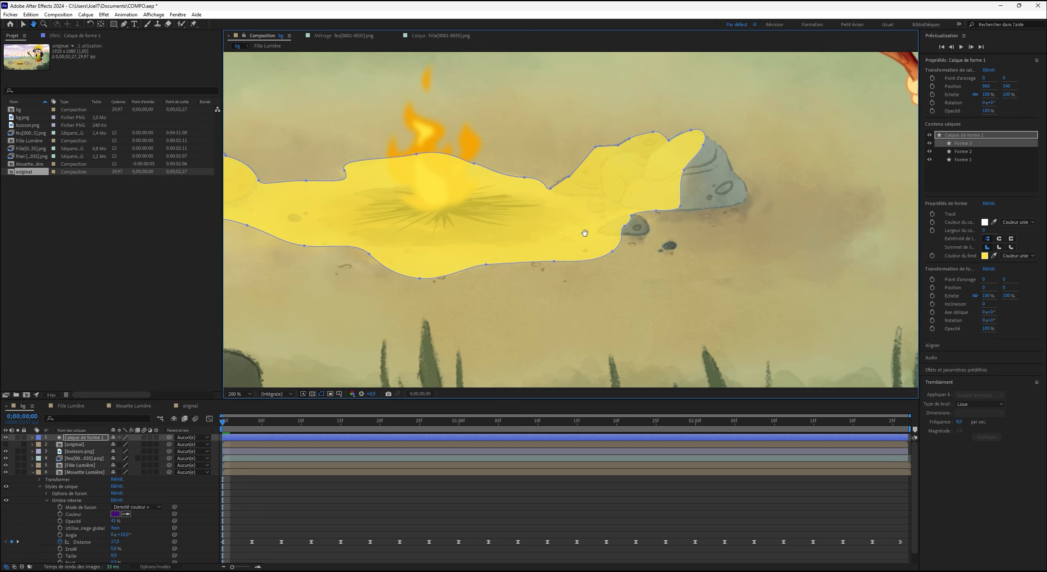
pyautogui.scroll(5, 585, 233)
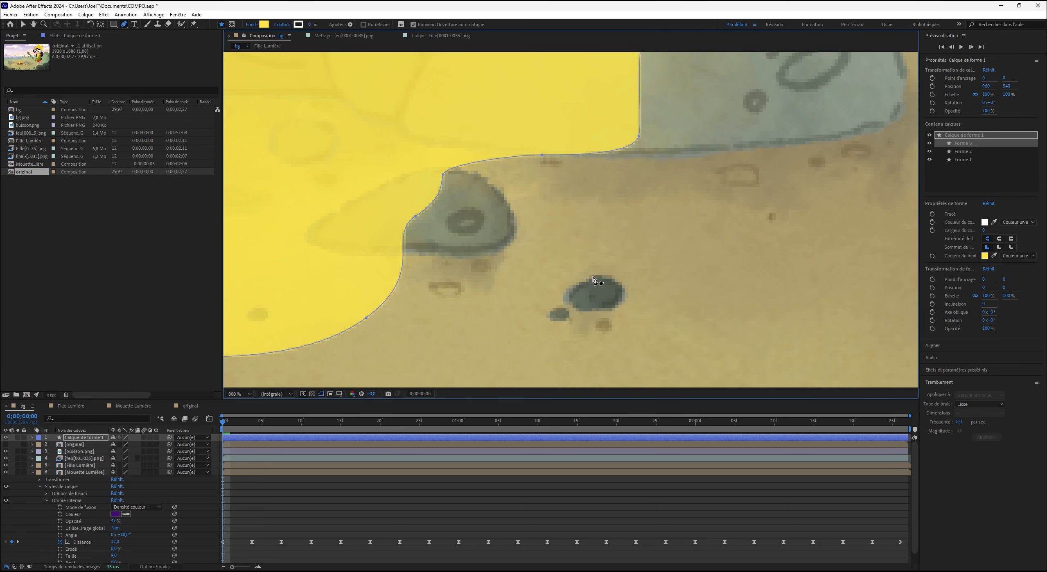
pyautogui.moveTo(598, 275); pyautogui.dragTo(584, 280)
pyautogui.click(564, 293)
pyautogui.click(587, 307)
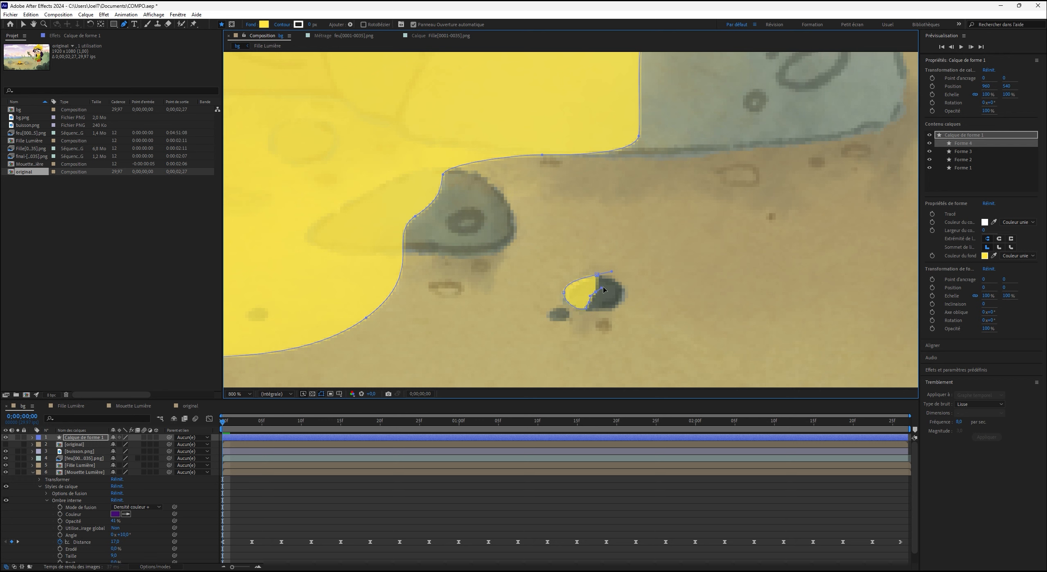
pyautogui.click(597, 275)
# Add a tiny yellow highlight on the smallest pebble next to the dark one.
pyautogui.moveTo(555, 306); pyautogui.dragTo(549, 320)
pyautogui.click(557, 320)
pyautogui.scroll(-3, 413, 239)
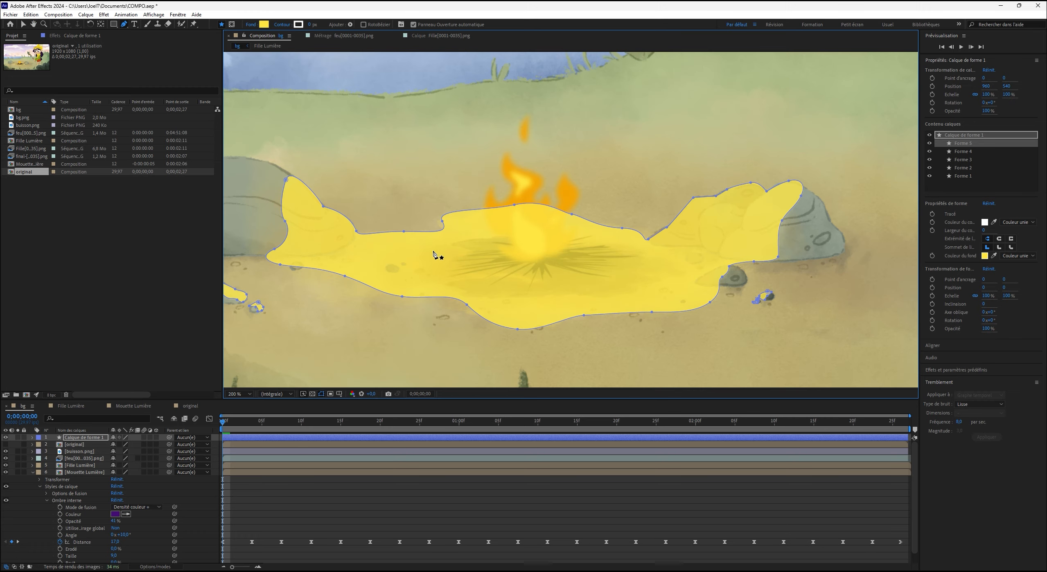
pyautogui.moveTo(547, 236); pyautogui.dragTo(614, 299)
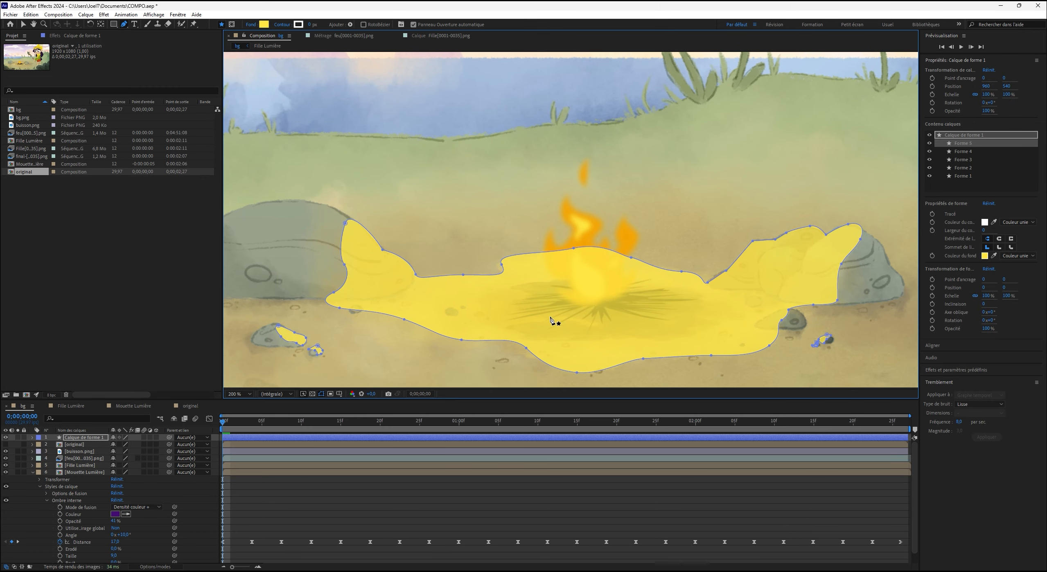
# Rename the shape layer as lumière caillou.
pyautogui.click(92, 439)
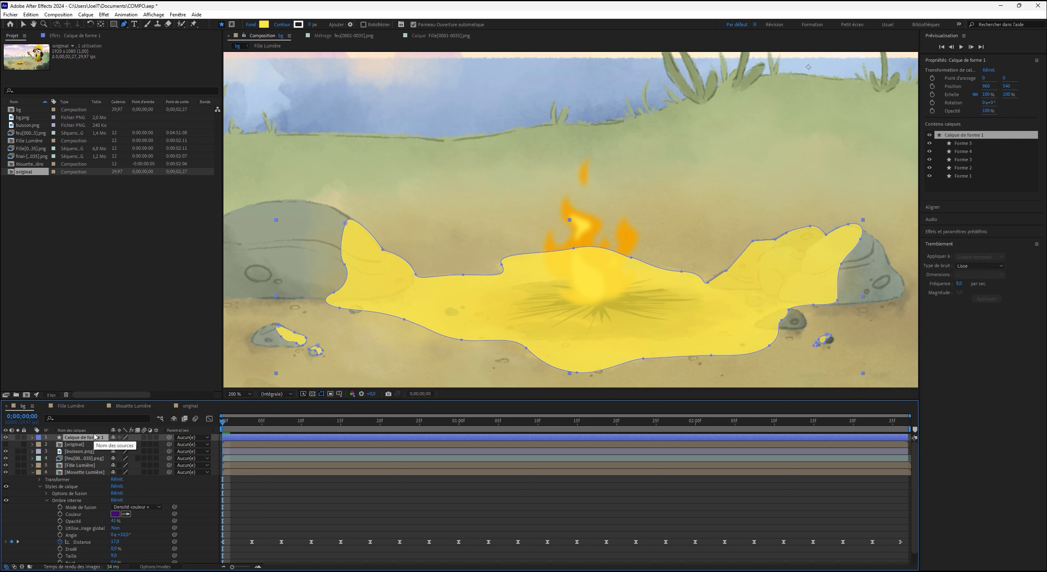
pyautogui.press('Return')
pyautogui.write('lumière caillou')
pyautogui.press('Return')
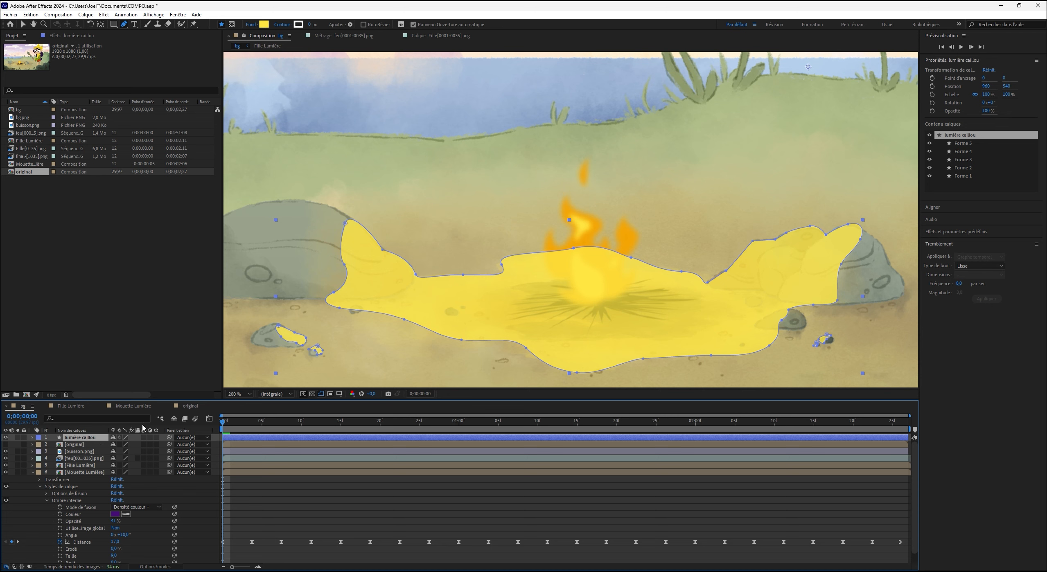
# Collapse the seagull layer's properties, show the blending modes and set lumière caillou to Densité couleur - classique.
pyautogui.click(33, 474)
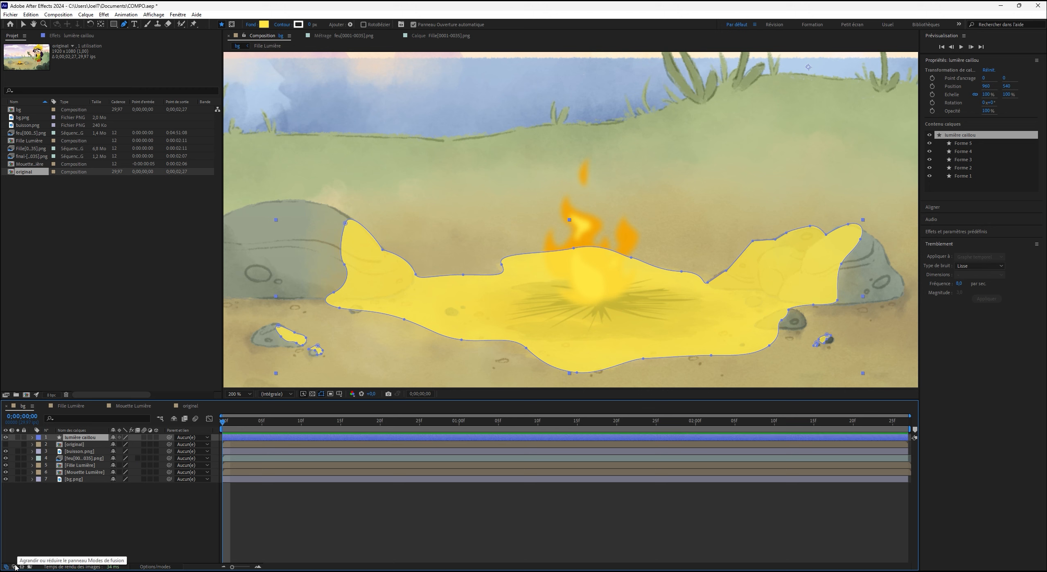
pyautogui.click(15, 567)
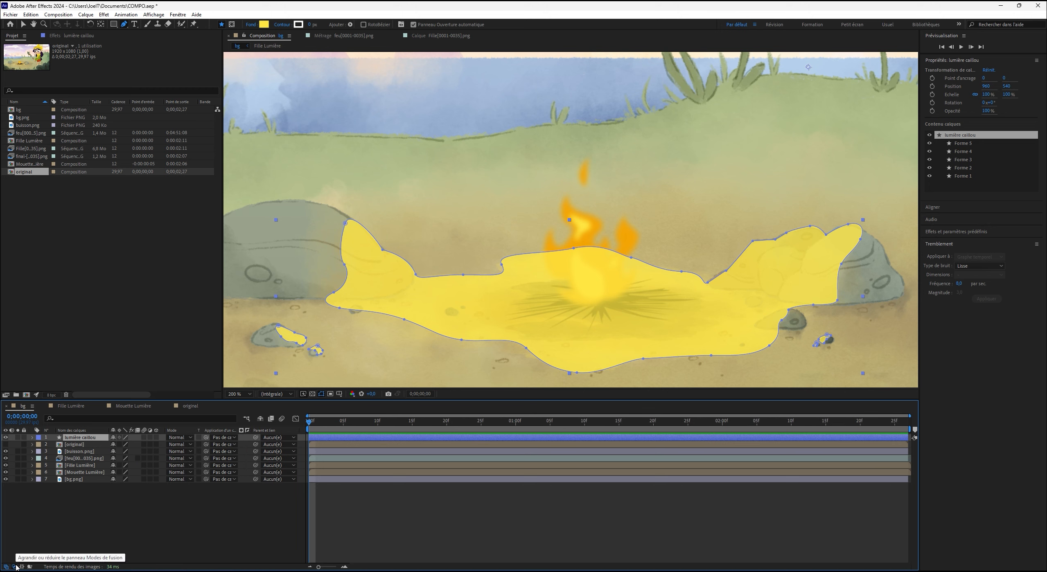
pyautogui.click(181, 438)
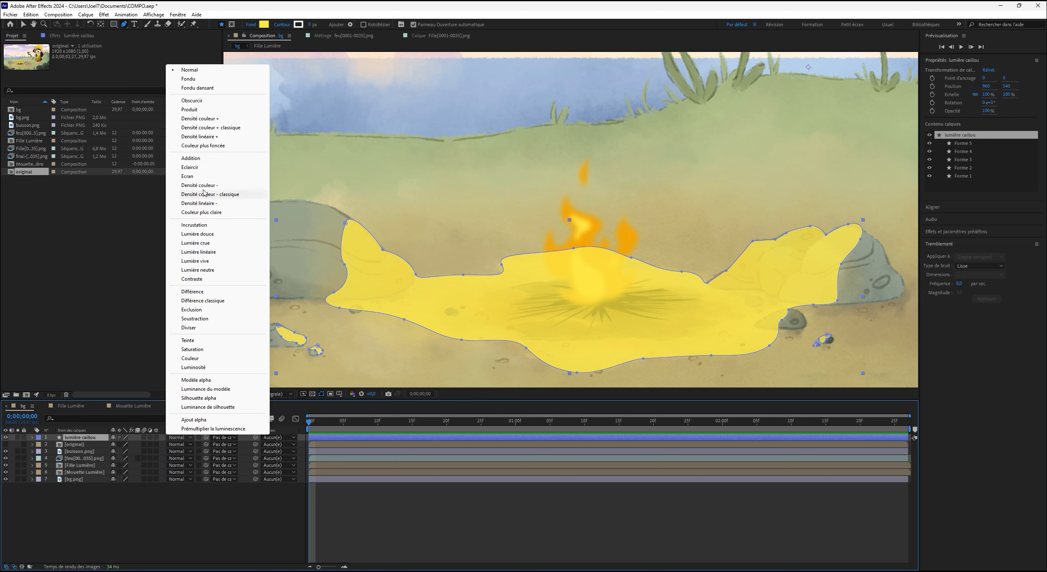
pyautogui.click(223, 195)
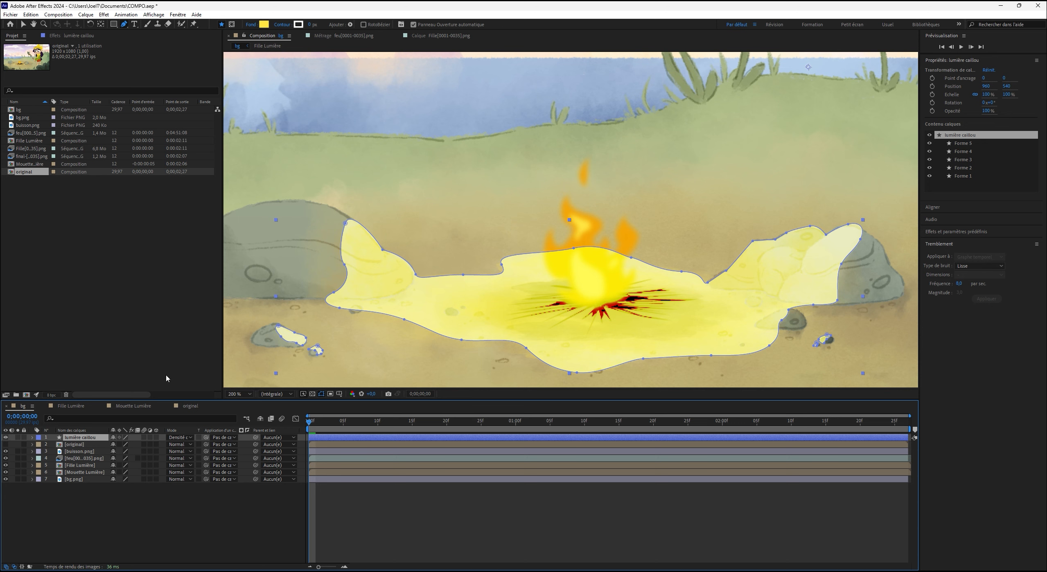
# Lower the opacity of the lumière caillou layer to 17 % and deselect it.
pyautogui.press('t')
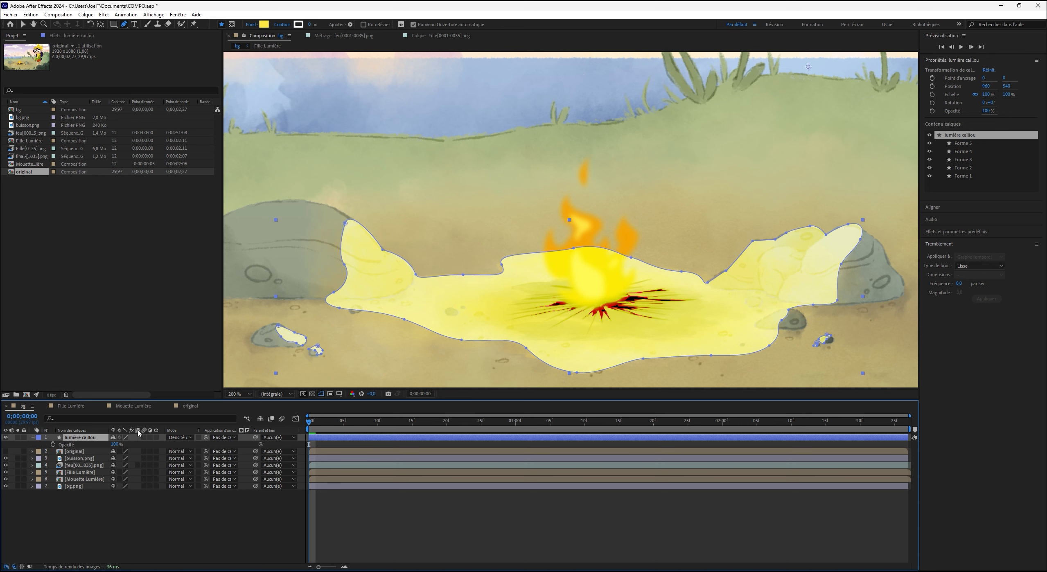
pyautogui.moveTo(116, 445); pyautogui.dragTo(61, 466)
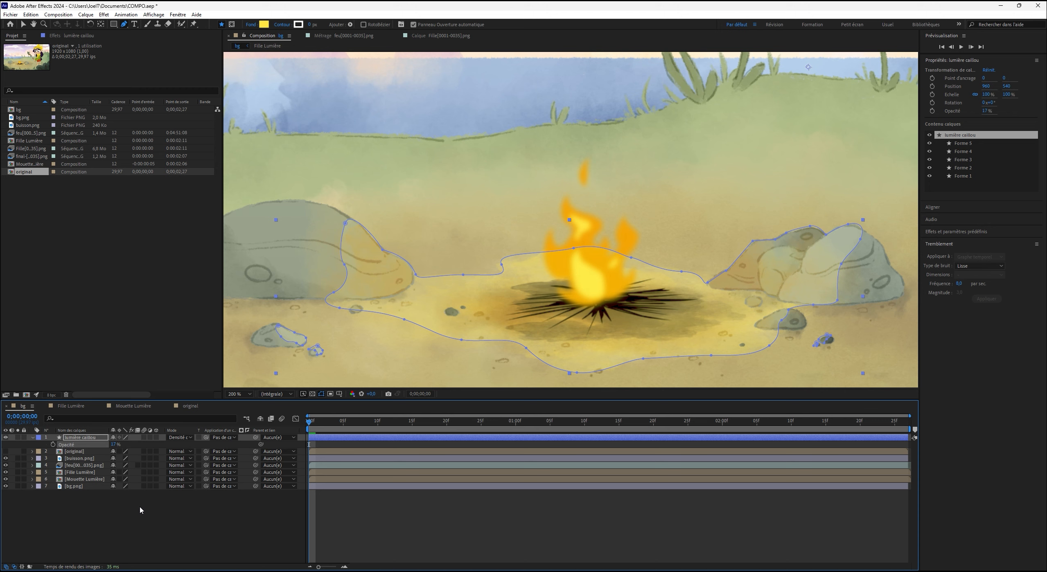
pyautogui.click(159, 537)
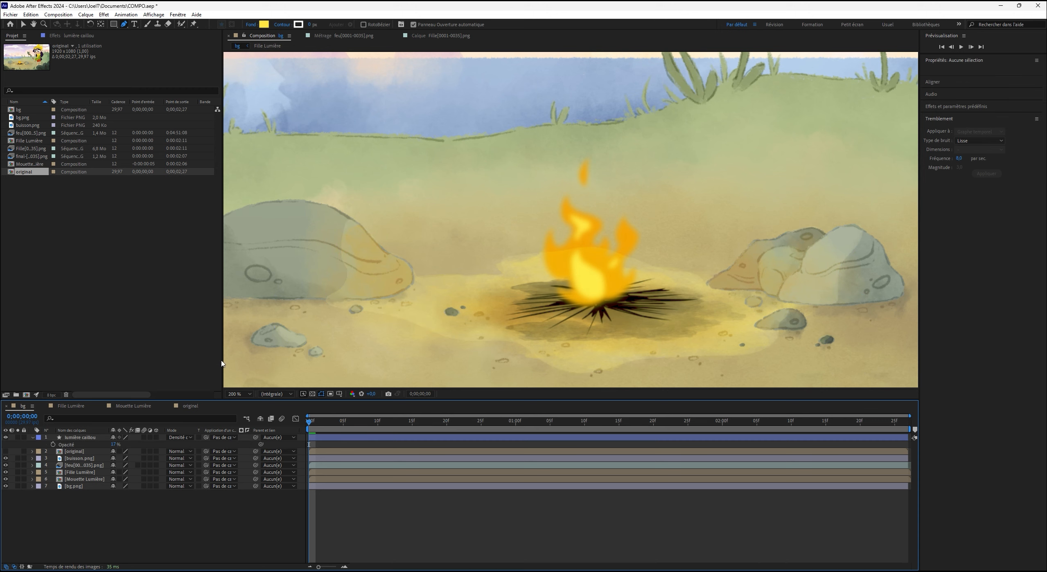
# Apply the Flou encadré accéléré effect to the lumière caillou layer.
pyautogui.scroll(1, 338, 258)
pyautogui.moveTo(339, 258); pyautogui.dragTo(837, 182)
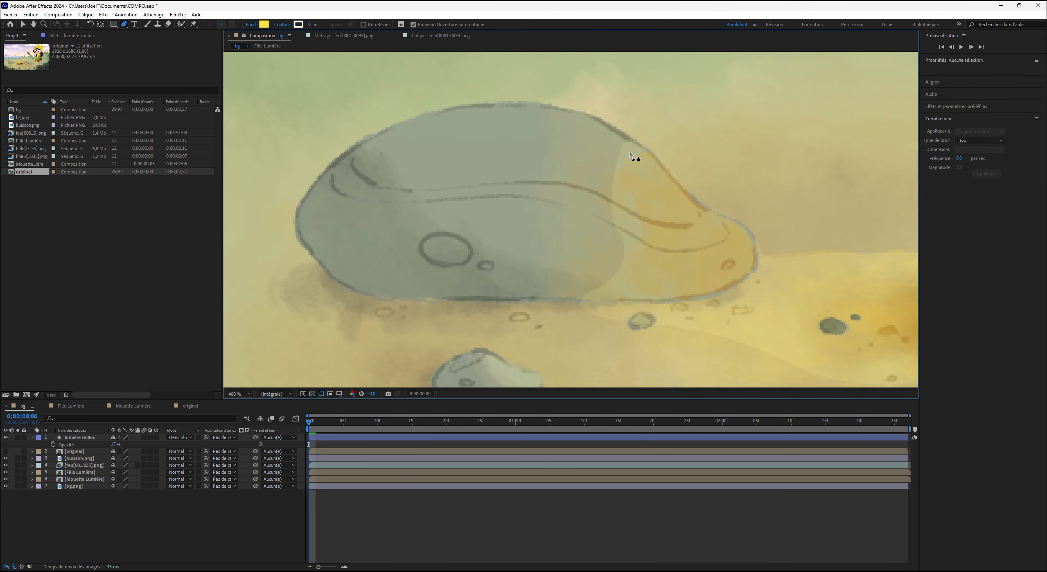
pyautogui.scroll(-1, 702, 223)
pyautogui.moveTo(714, 229); pyautogui.dragTo(436, 230)
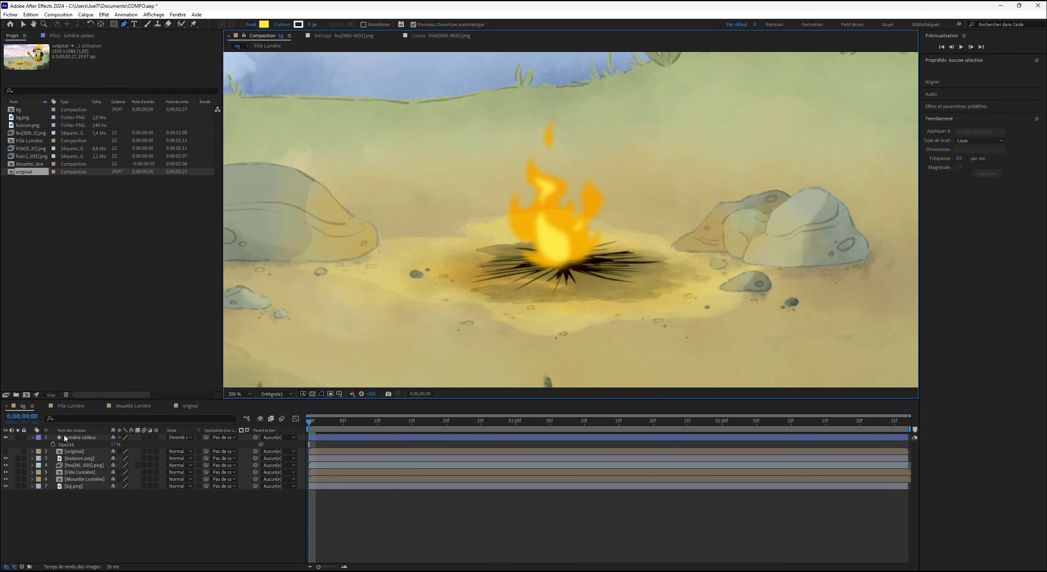
pyautogui.click(82, 439)
pyautogui.click(82, 439)
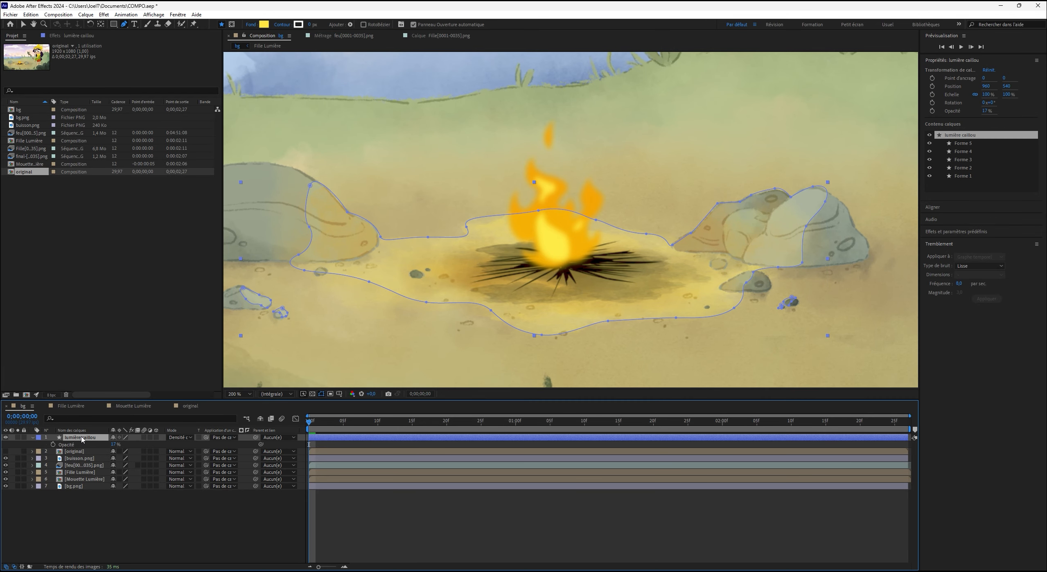
pyautogui.click(104, 14)
pyautogui.moveTo(157, 179)
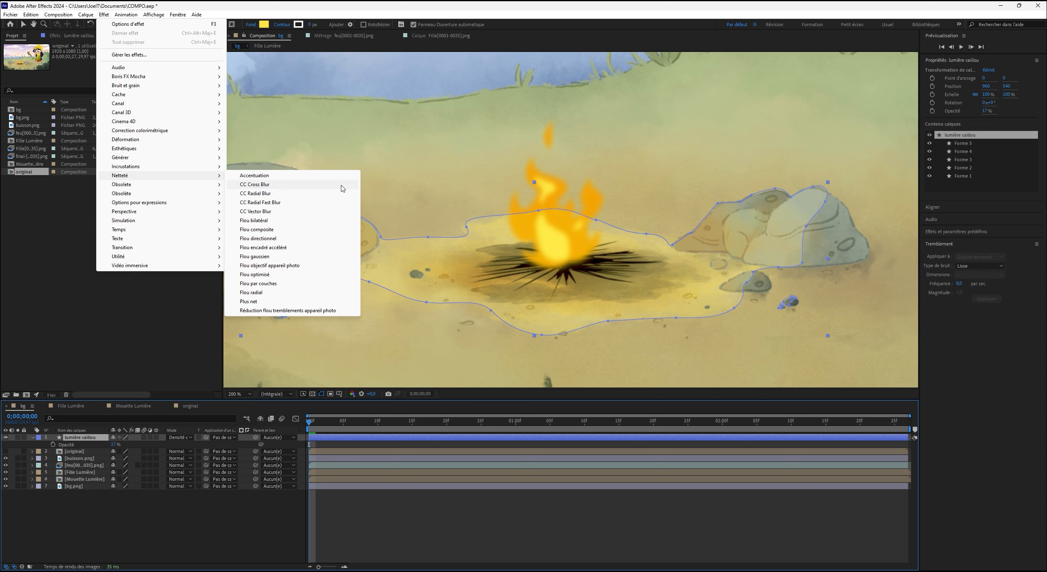
pyautogui.click(263, 248)
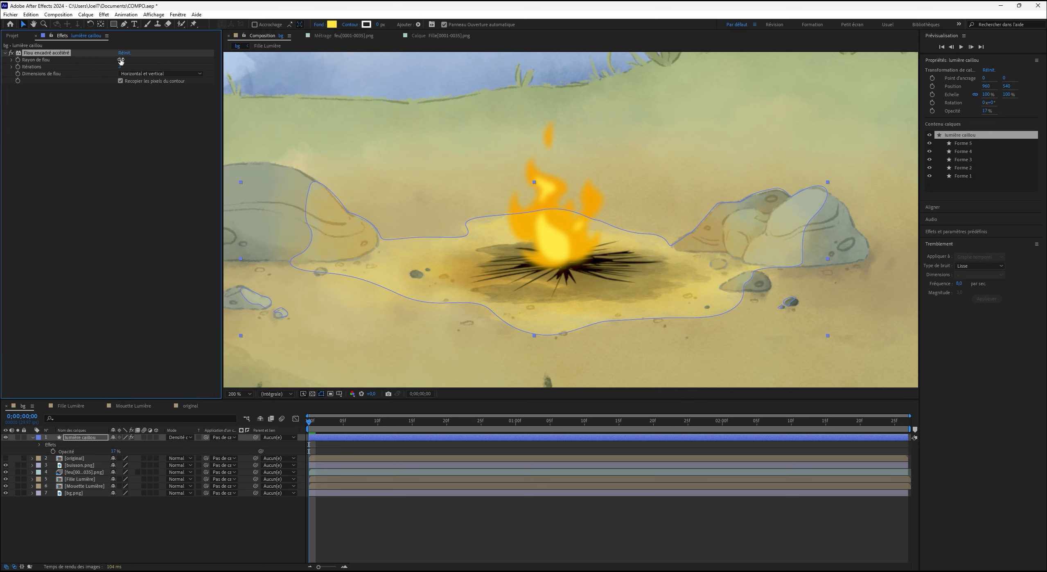
# Soften the edges of the rock light by adjusting Rayon de flou, comparing the scene with the layer hidden and shown.
pyautogui.moveTo(121, 61)
pyautogui.mouseDown()
pyautogui.moveTo(141, 61)
pyautogui.moveTo(128, 68)
pyautogui.mouseUp()
pyautogui.click(130, 124)
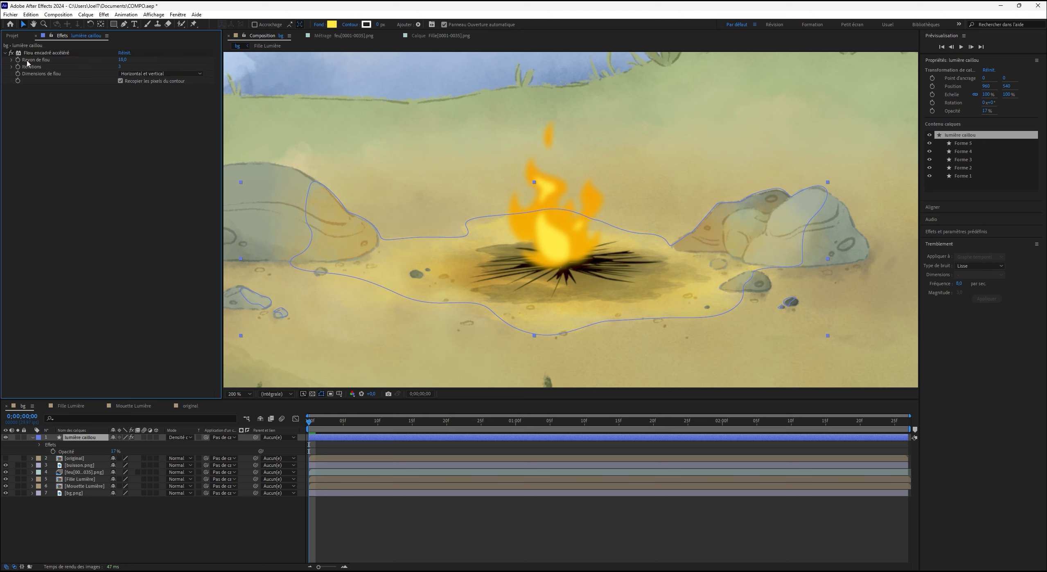
pyautogui.click(5, 438)
pyautogui.click(5, 438)
pyautogui.click(5, 437)
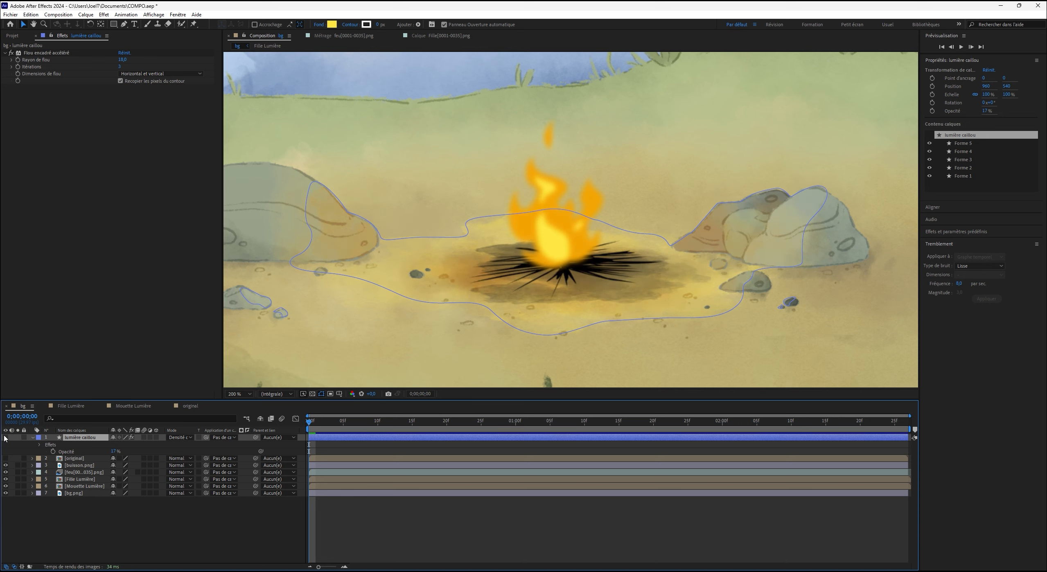
pyautogui.click(5, 437)
pyautogui.moveTo(122, 63); pyautogui.dragTo(116, 61)
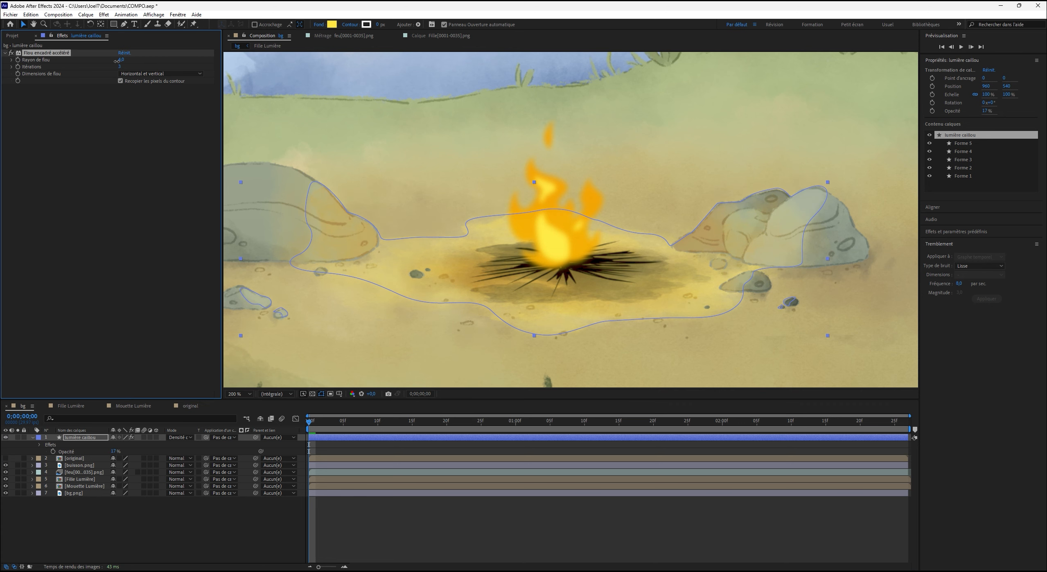
pyautogui.click(366, 539)
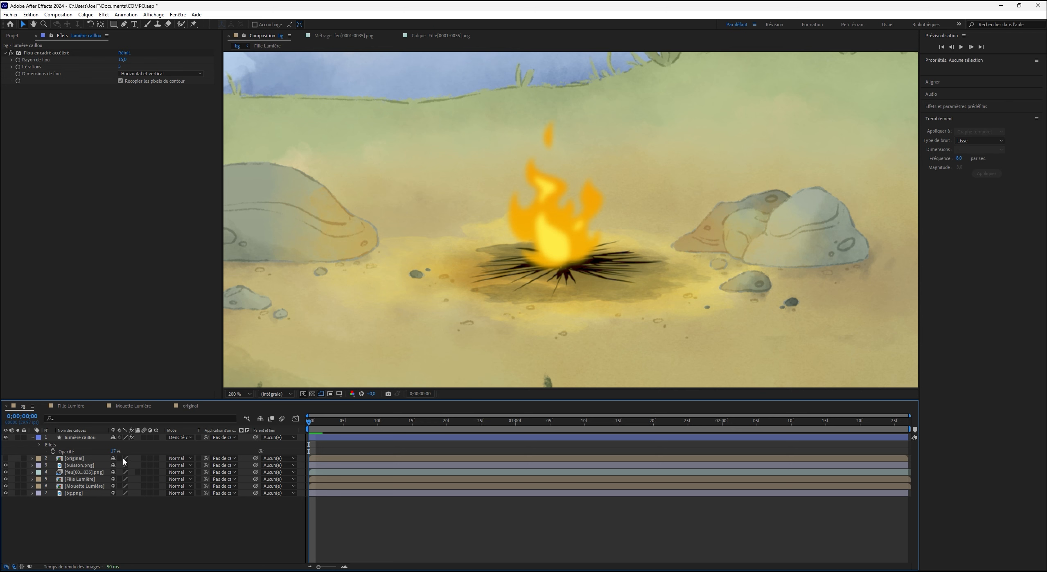
# Keyframe the Opacité of lumière caillou at the first frame and at 0;00;02;26.
pyautogui.click(177, 451)
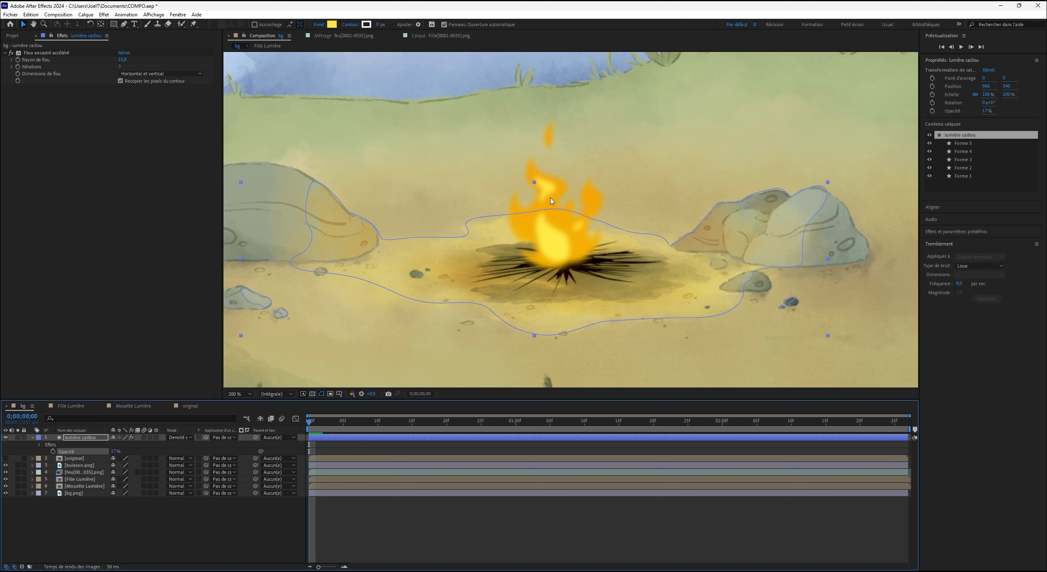
pyautogui.click(53, 451)
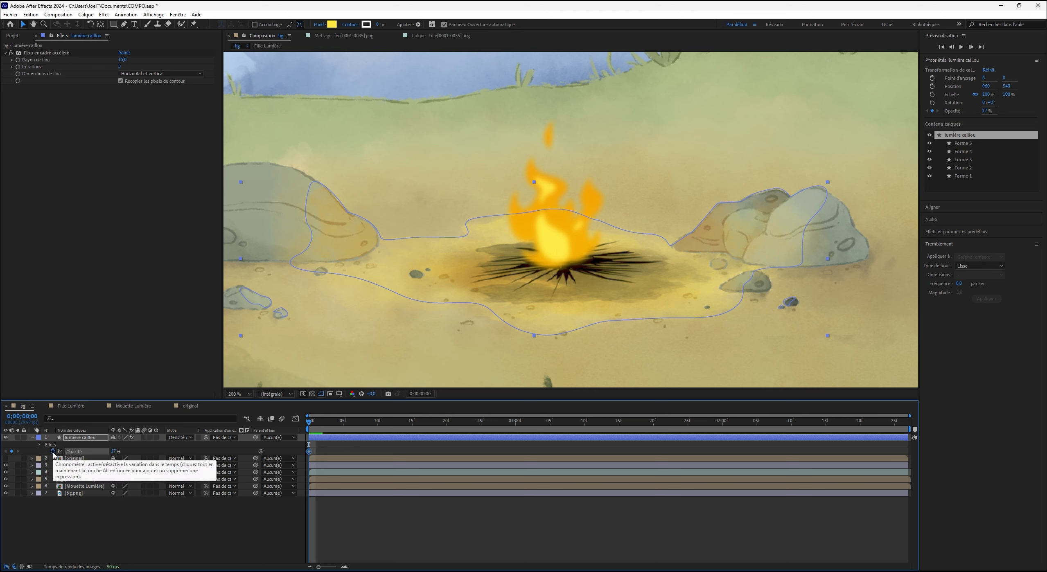
pyautogui.press('space')
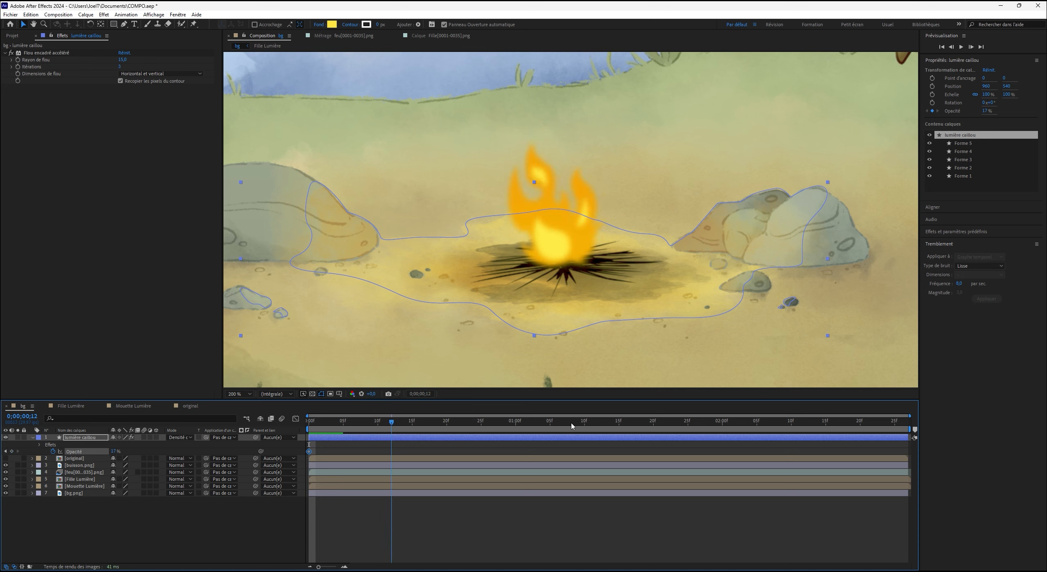
pyautogui.click(12, 451)
# Try Tremblement on the two Opacité keyframes of lumière caillou, preview the flicker, and undo it.
pyautogui.click(79, 452)
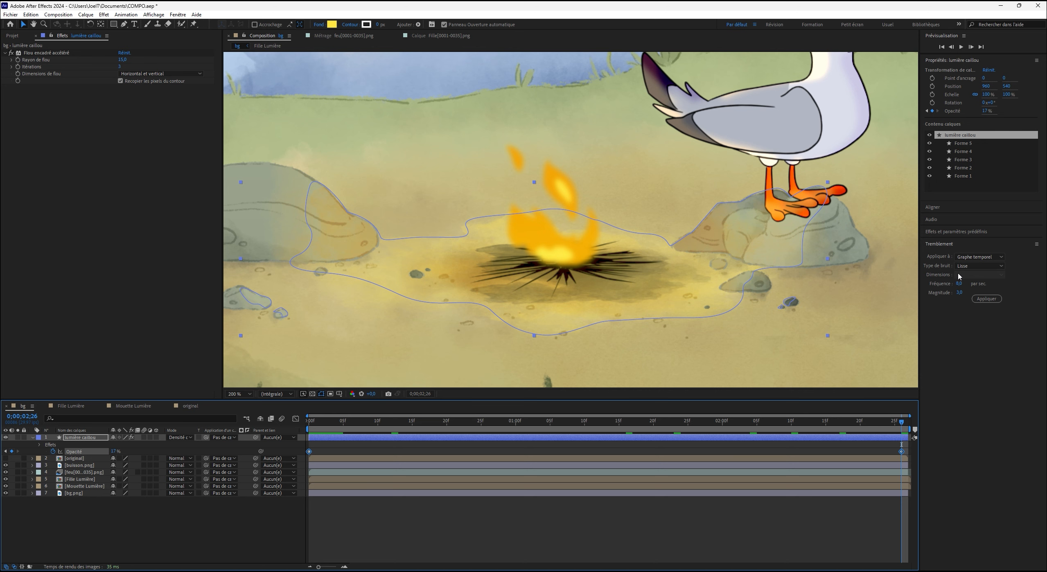
pyautogui.click(987, 302)
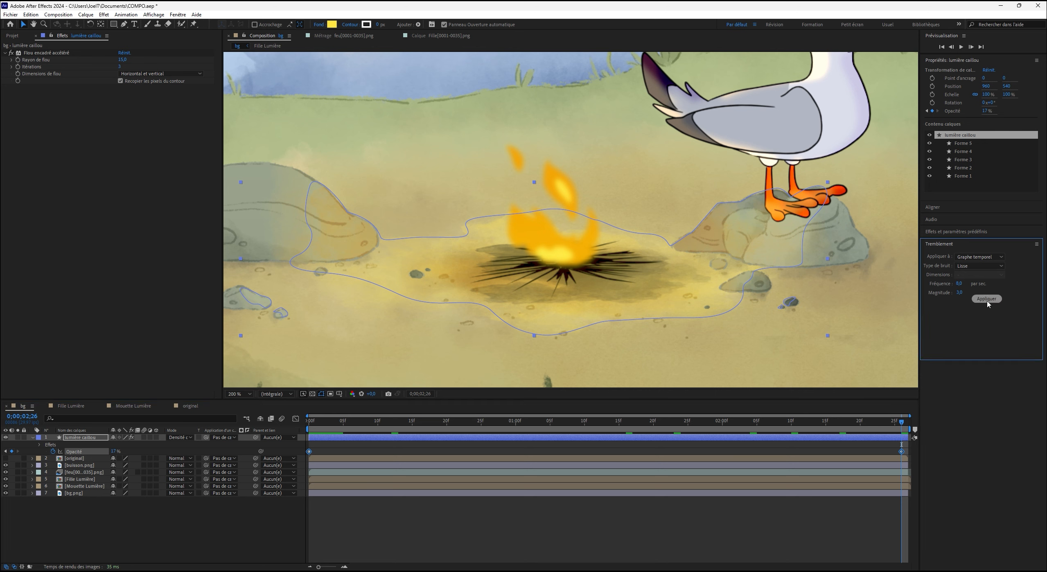
pyautogui.click(81, 453)
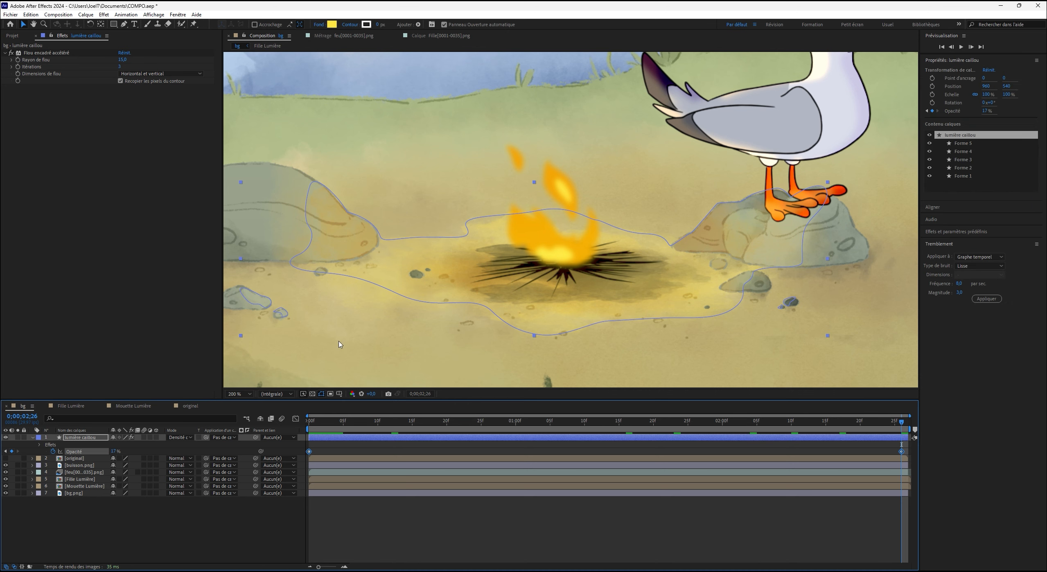
pyautogui.click(987, 298)
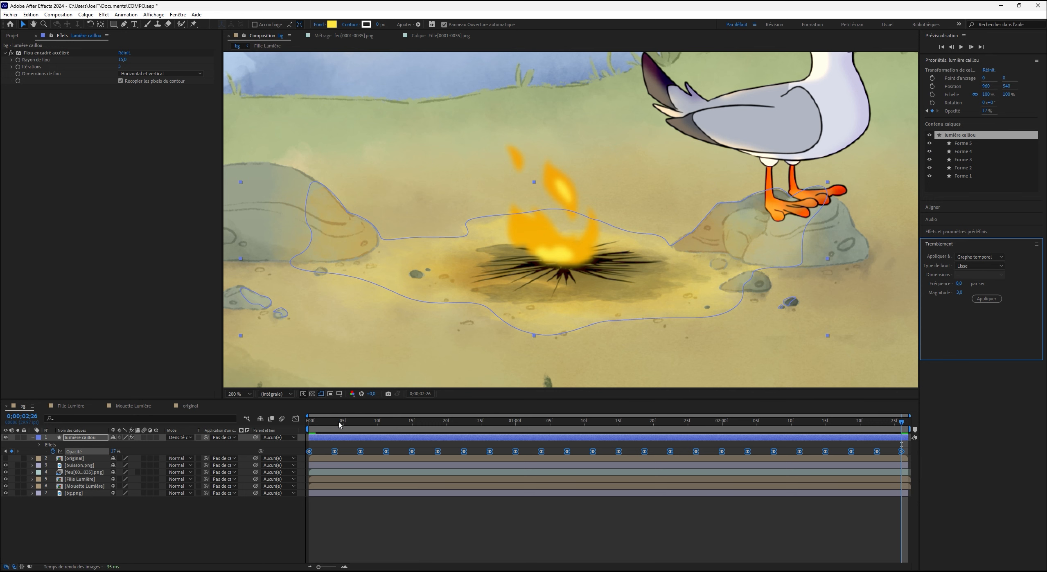
pyautogui.press('Home')
pyautogui.press('space')
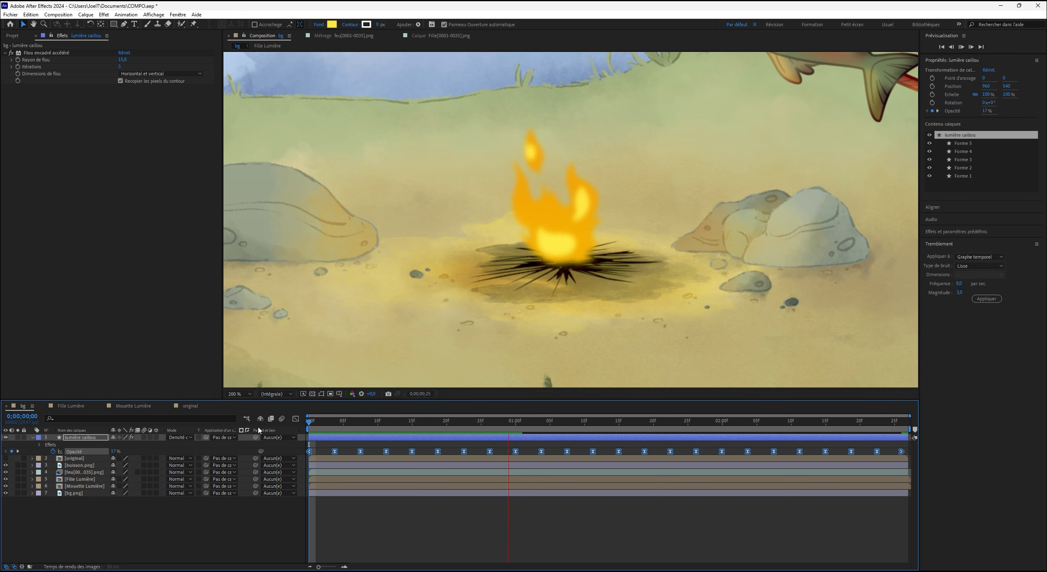
pyautogui.press('space')
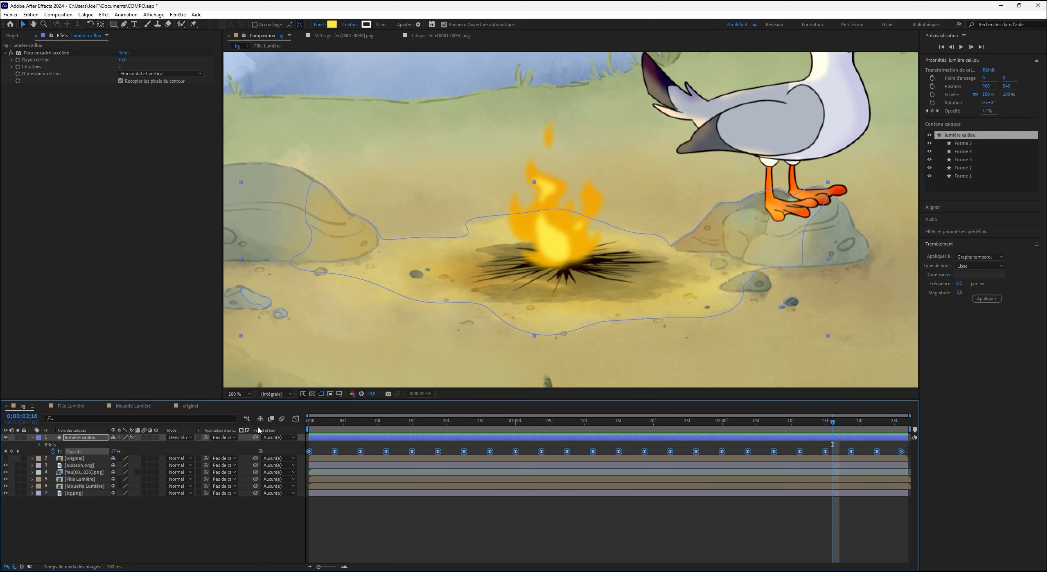
pyautogui.hotkey('ctrl', 'z')
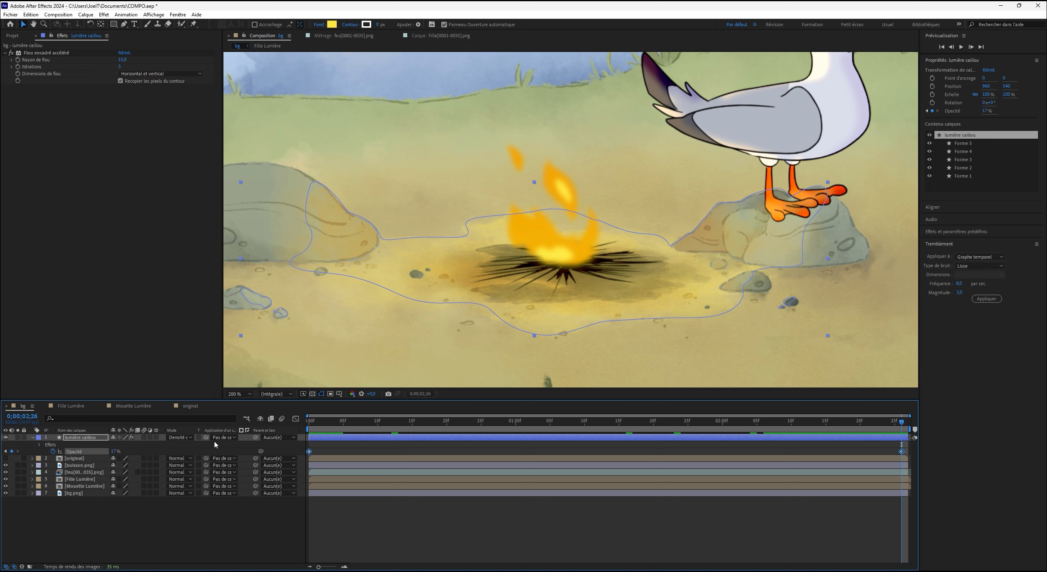
# Raise the Opacité of both lumière caillou keyframes to 39%.
pyautogui.moveTo(112, 452); pyautogui.dragTo(122, 452)
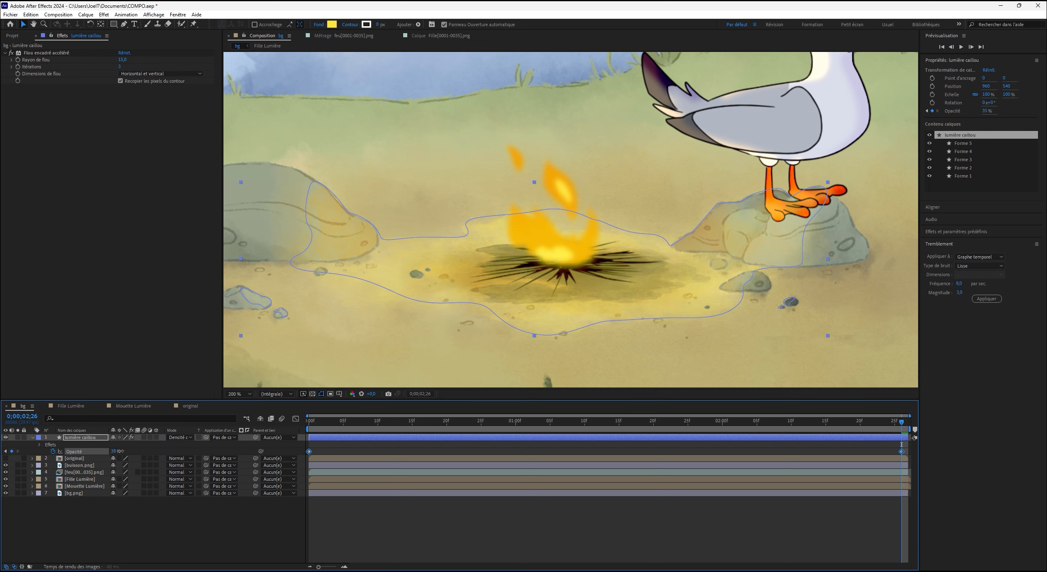
# Try Tremblement again on the brighter Opacité keyframes, preview it, undo it, and return to the first frame.
pyautogui.click(987, 299)
pyautogui.press('space')
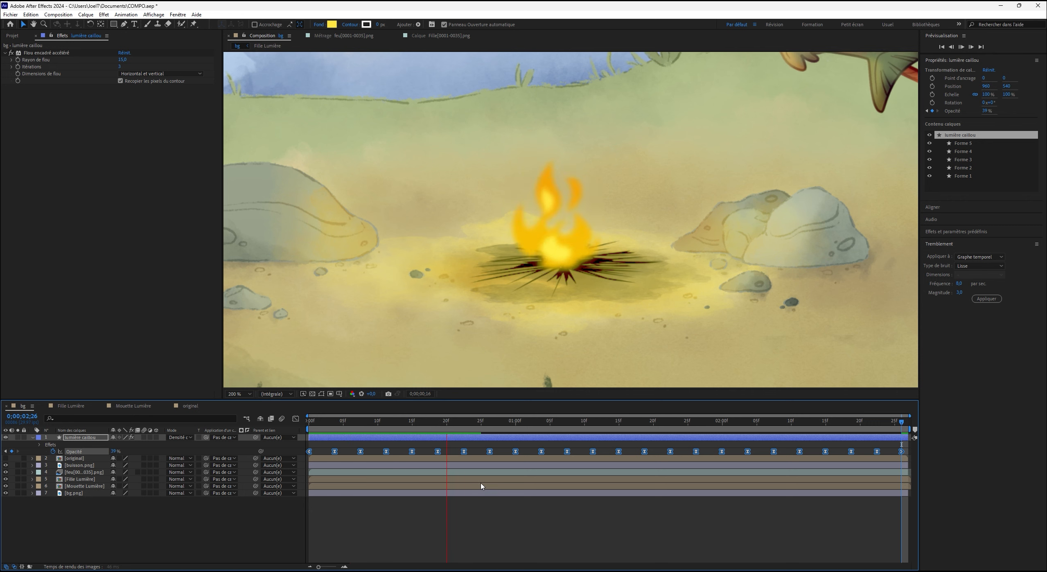
pyautogui.press('space')
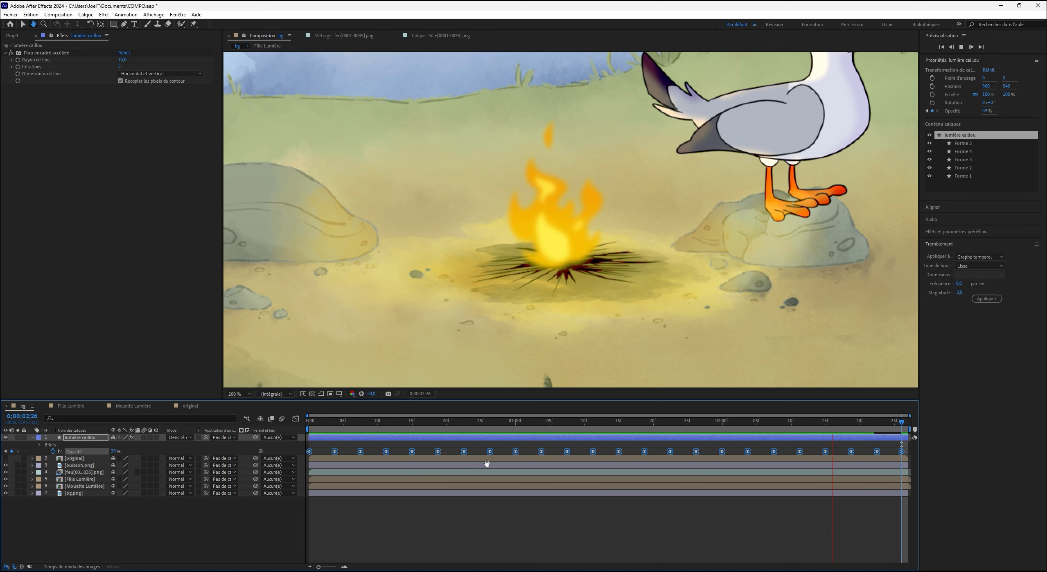
pyautogui.press('space')
pyautogui.hotkey('ctrl', 'z')
pyautogui.press('Home')
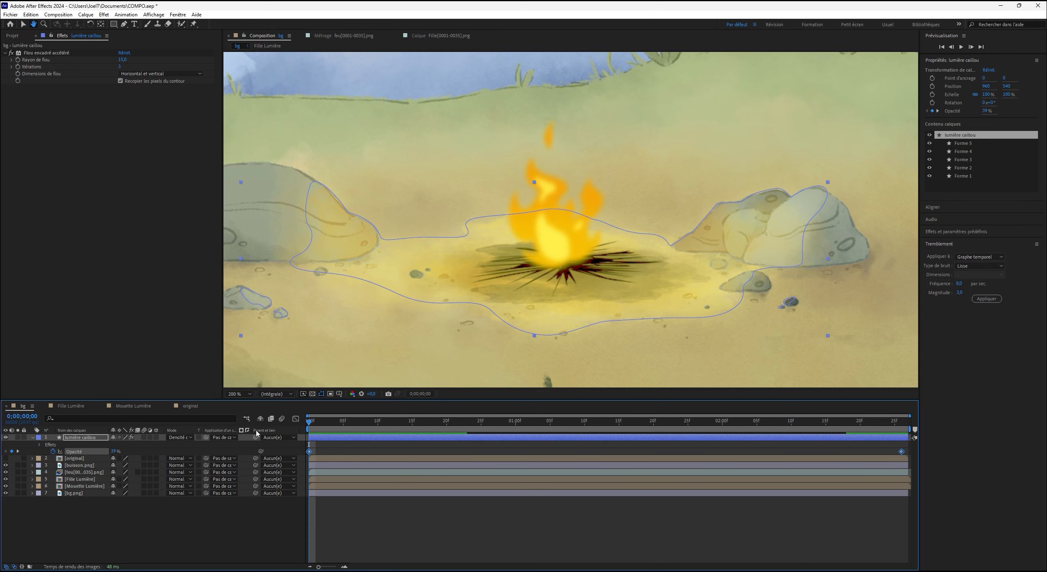
# Try a Tremblement magnitude of 14 on the Opacité keyframes, preview it, and undo the application.
pyautogui.click(959, 291)
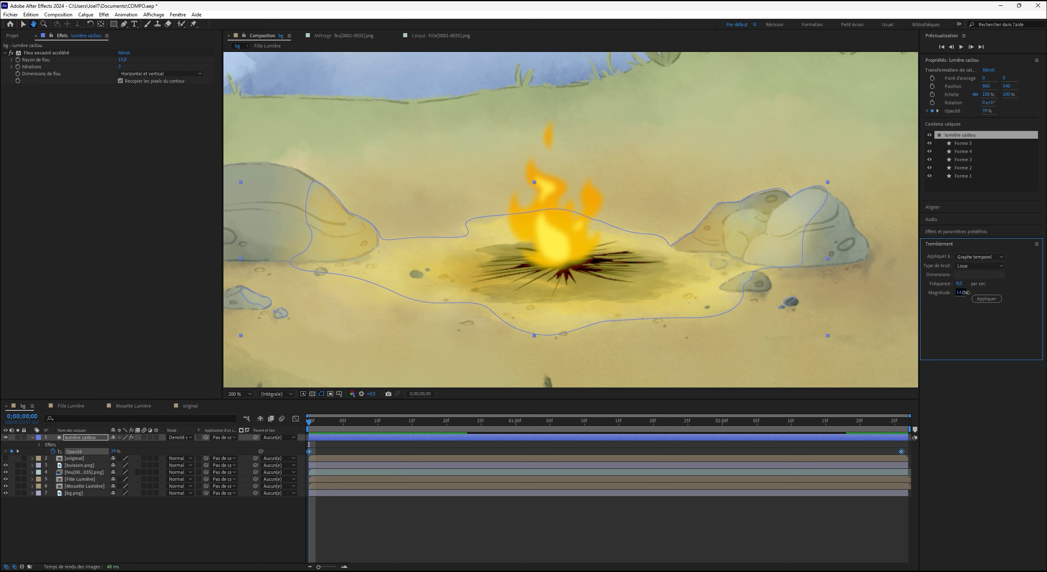
pyautogui.click(987, 299)
pyautogui.press('space')
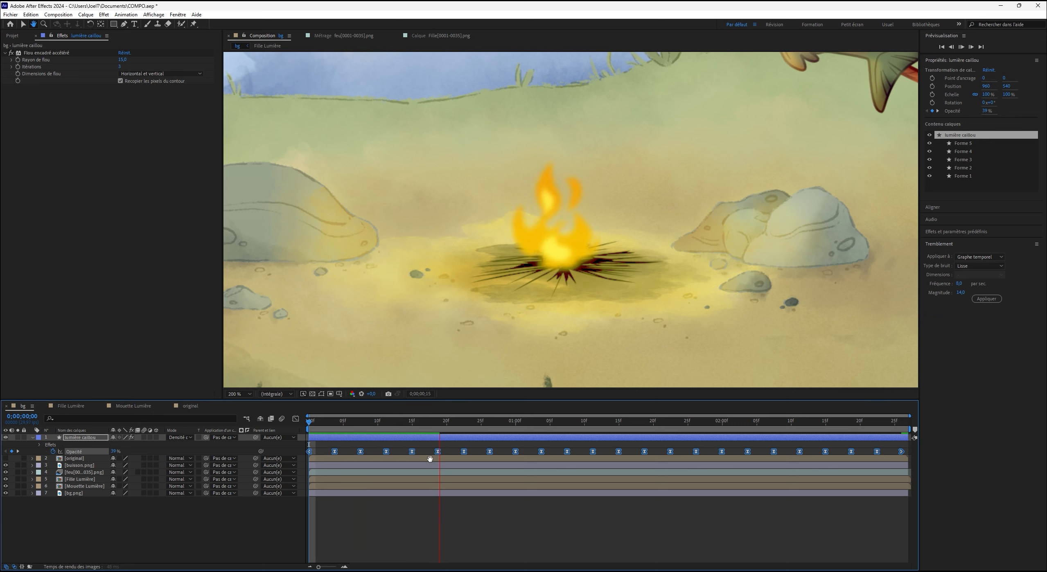
pyautogui.press('space')
pyautogui.hotkey('ctrl', 'z')
# Try a Tremblement magnitude of 8 on the Opacité keyframes, preview it, and undo the application.
pyautogui.click(961, 293)
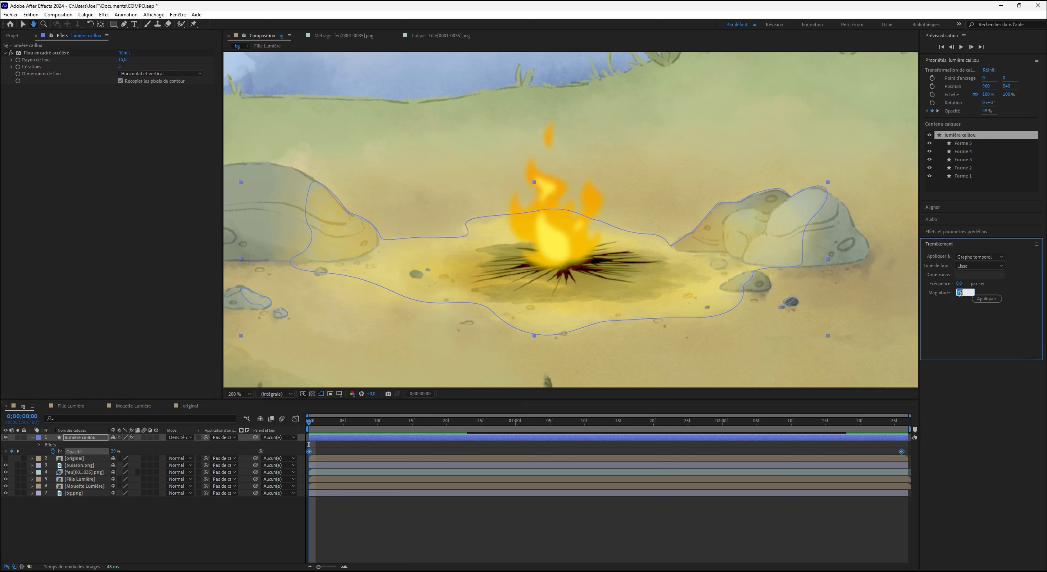
pyautogui.write('8')
pyautogui.press('Return')
pyautogui.click(987, 299)
pyautogui.press('space')
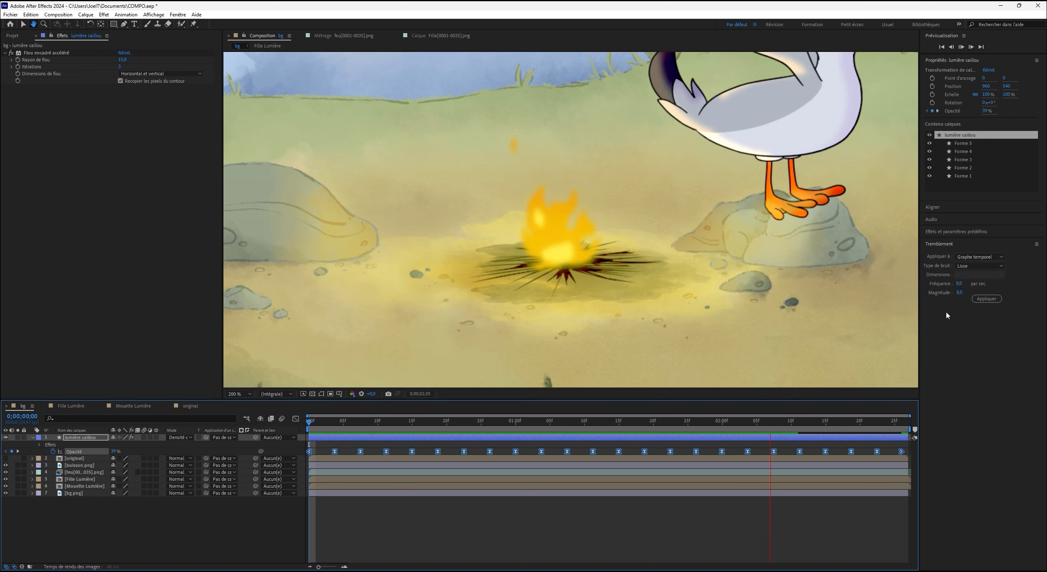
pyautogui.press('space')
pyautogui.click(965, 279)
pyautogui.hotkey('ctrl', 'z')
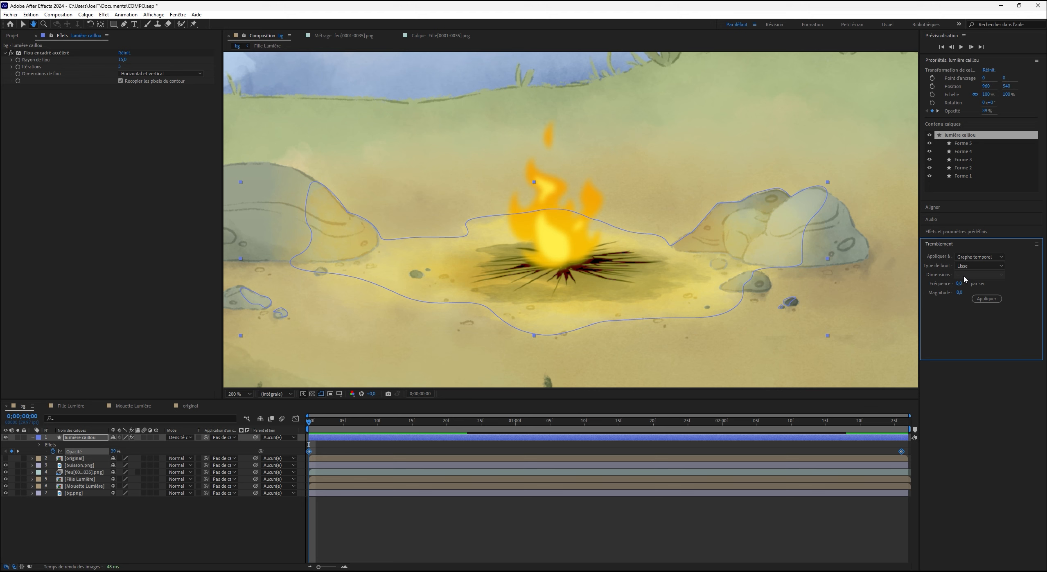
# Try a Tremblement magnitude of 10 on the Opacité keyframes, preview it, and undo the application.
pyautogui.click(959, 293)
pyautogui.write('10')
pyautogui.click(982, 299)
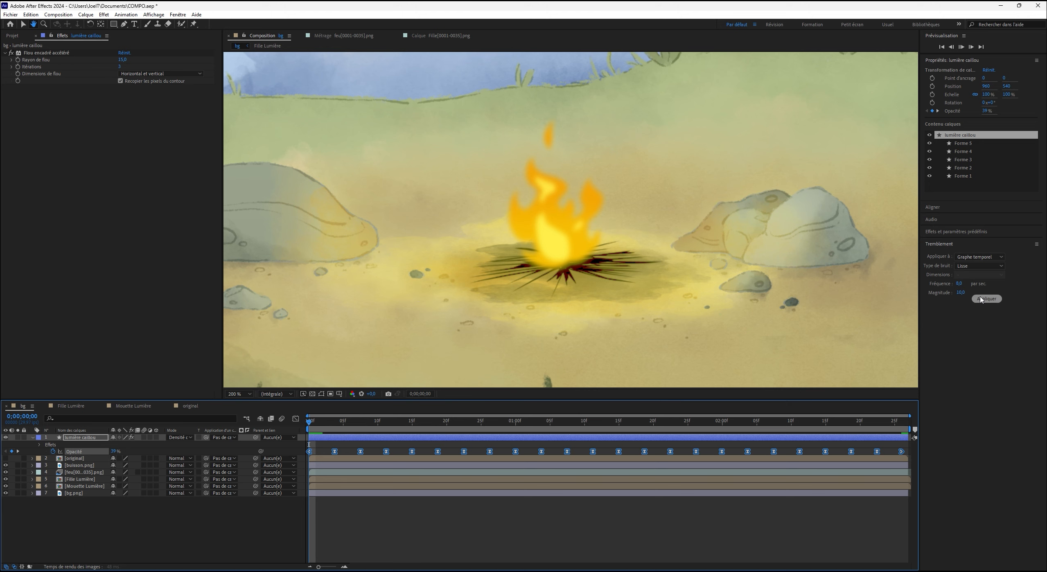
pyautogui.press('space')
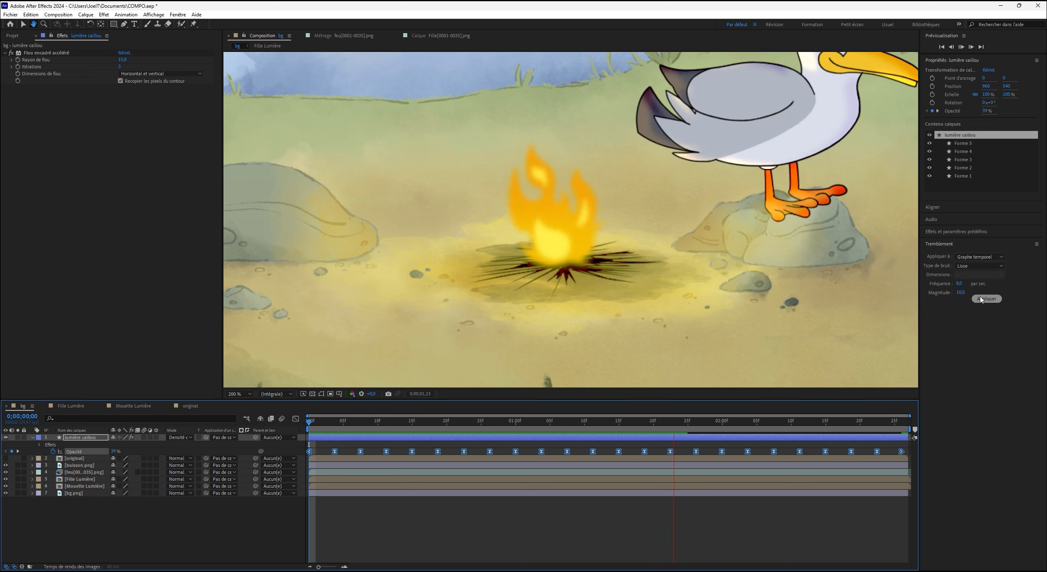
pyautogui.hotkey('ctrl', 'z')
# Apply Tremblement with magnitude 12 to the Opacité keyframes and preview the firelight flicker in the wider scene.
pyautogui.click(960, 292)
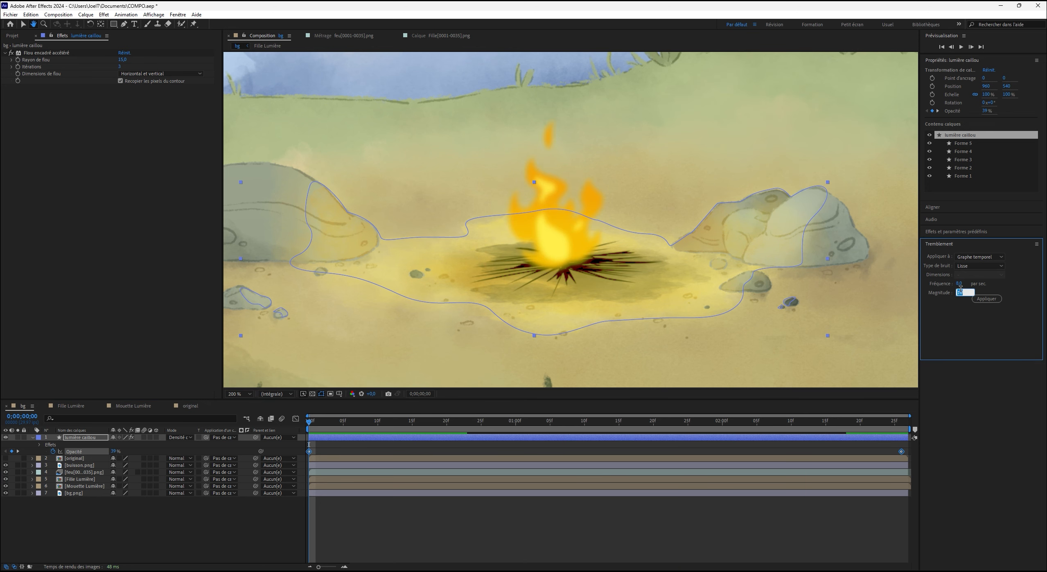
pyautogui.write('15')
pyautogui.press('Return')
pyautogui.click(987, 299)
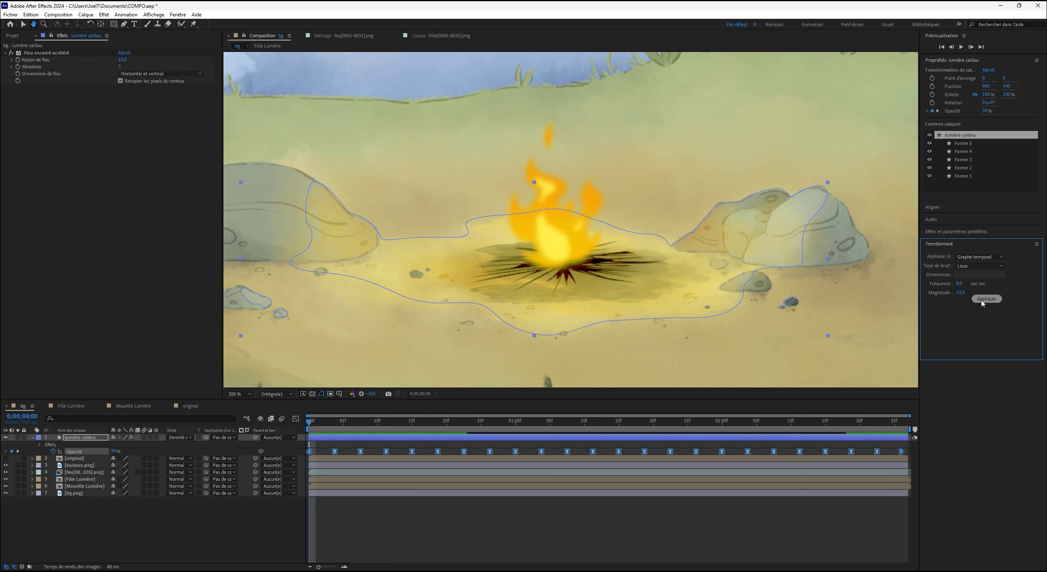
pyautogui.press('space')
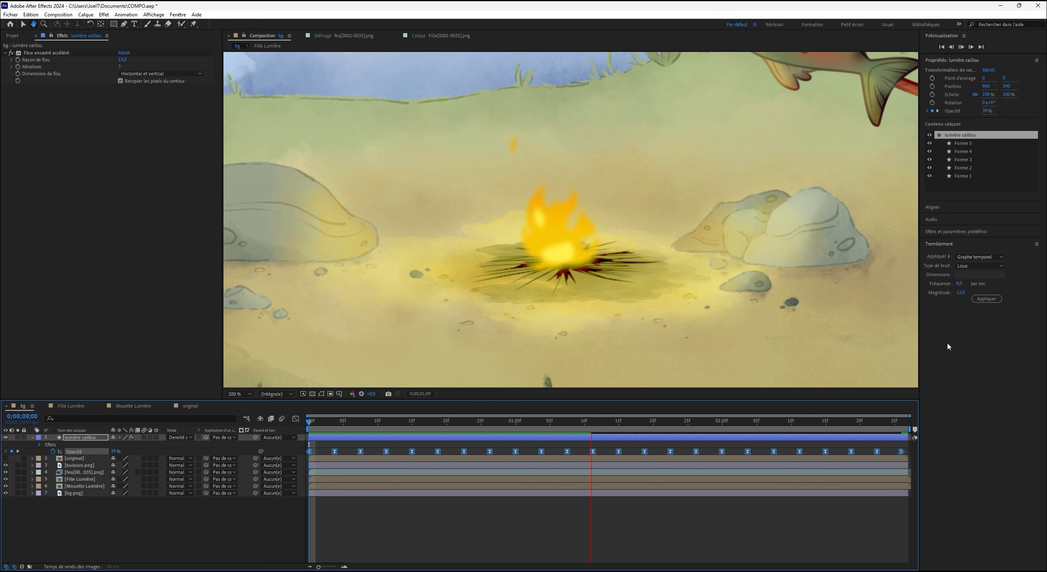
pyautogui.press('space')
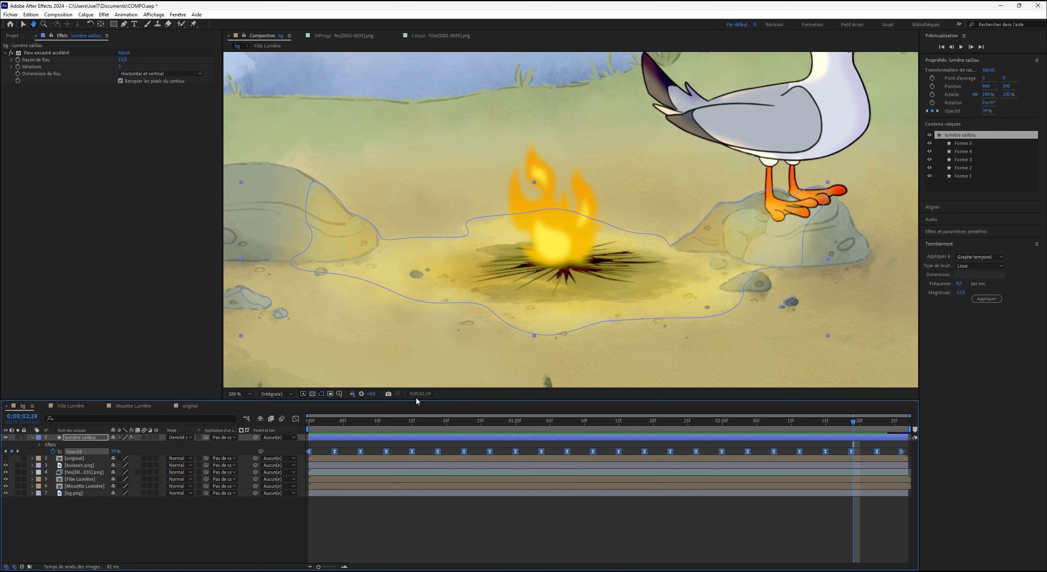
pyautogui.scroll(-2, 554, 246)
pyautogui.press('space')
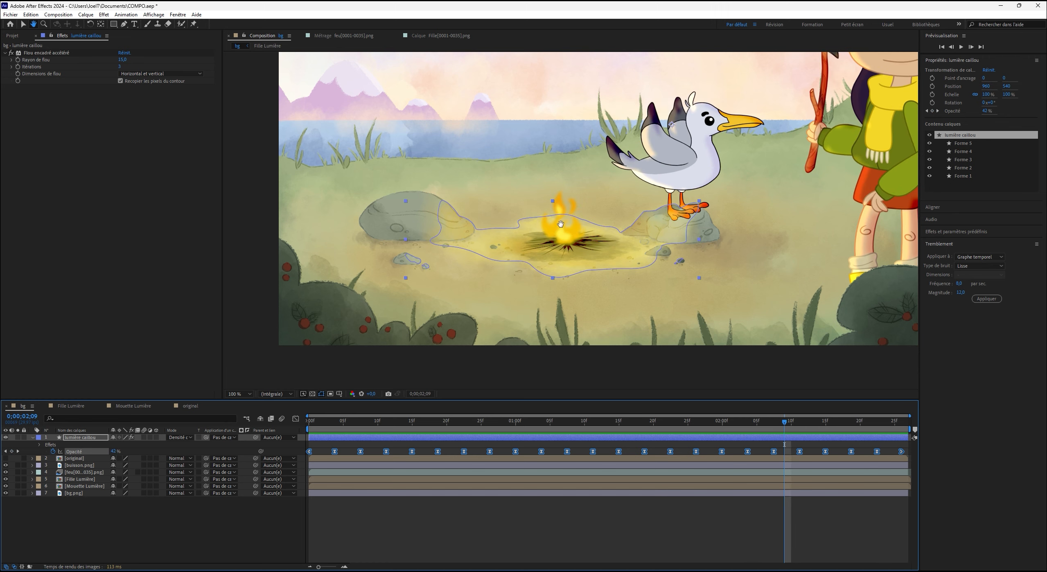
# Examine the lumière caillou firelight on the rocks and ground up close and within the whole scene.
pyautogui.press('space')
pyautogui.scroll(1, 513, 277)
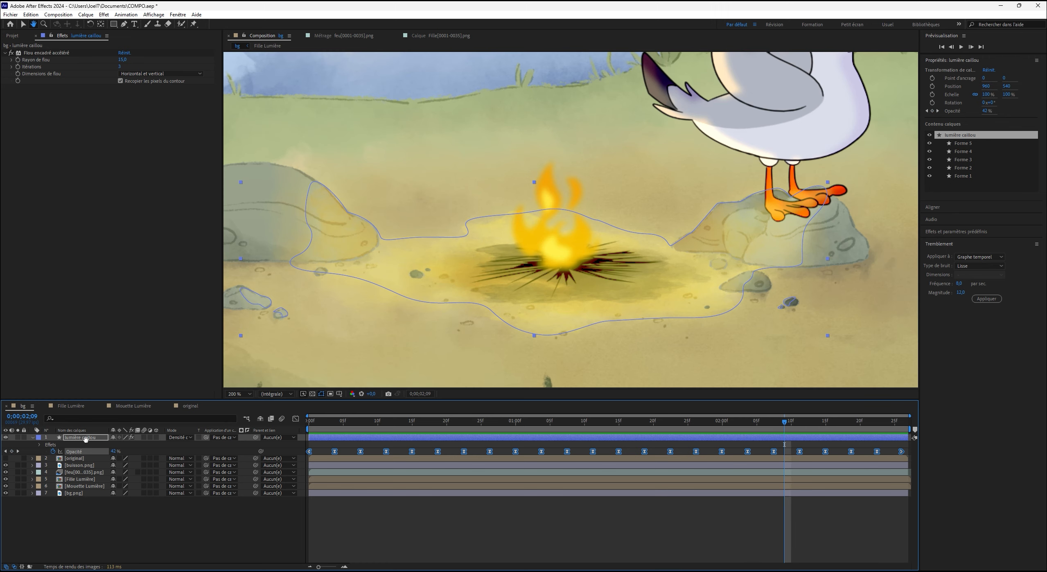
pyautogui.click(96, 513)
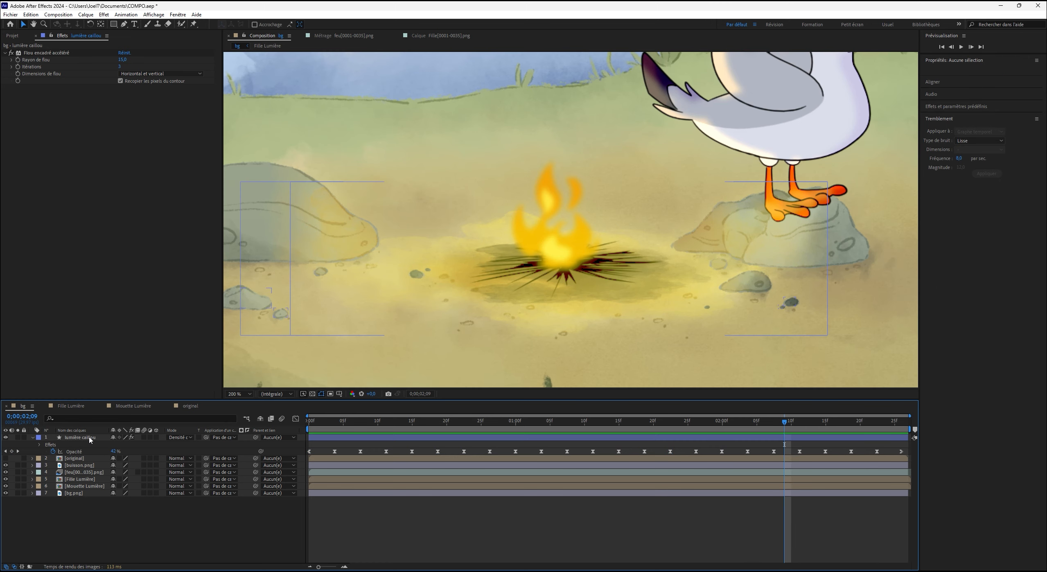
pyautogui.click(93, 437)
pyautogui.scroll(-1, 491, 214)
pyautogui.moveTo(547, 202); pyautogui.dragTo(530, 233)
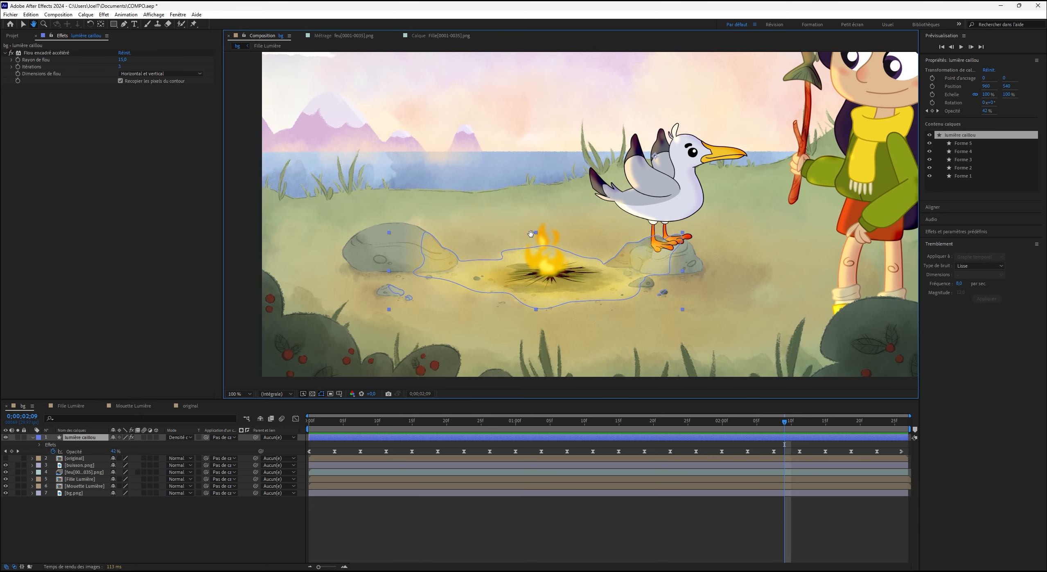
pyautogui.scroll(-1, 517, 178)
pyautogui.moveTo(454, 205); pyautogui.dragTo(393, 270)
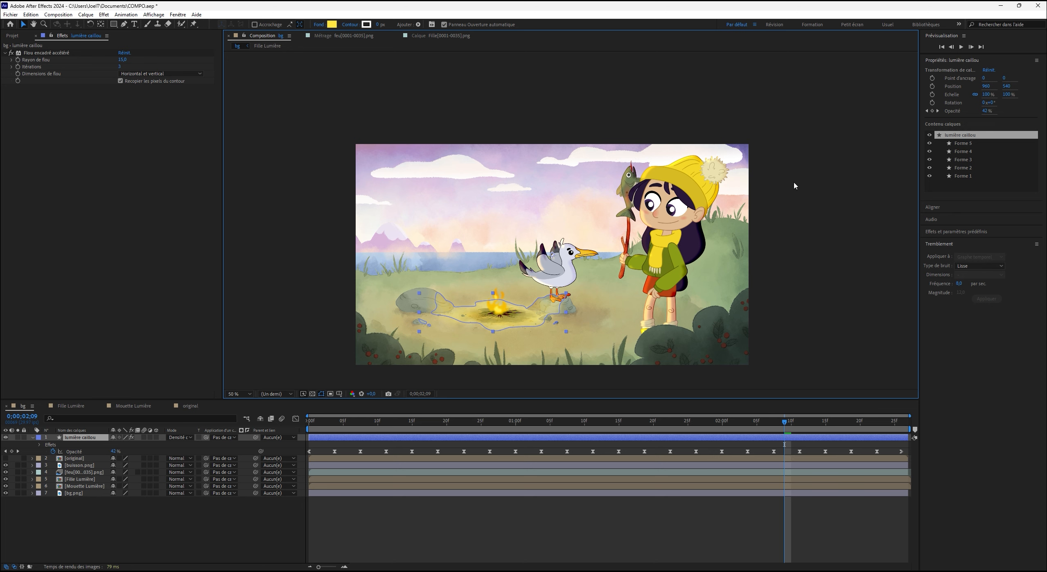
# Add a new adjustment layer (Calque d'effets) at the top of the bg composition.
pyautogui.click(106, 542)
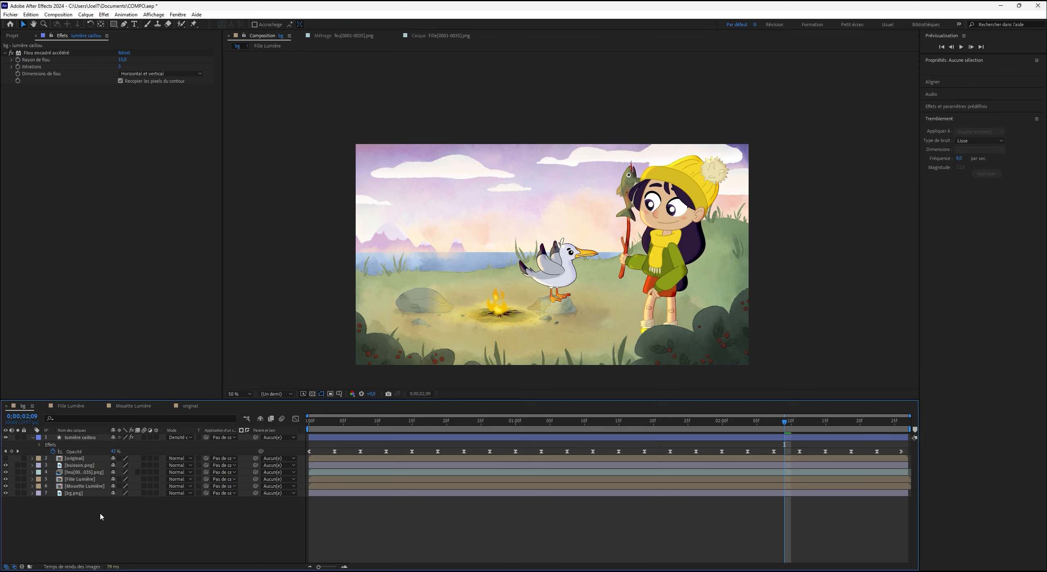
pyautogui.click(86, 14)
pyautogui.moveTo(103, 24)
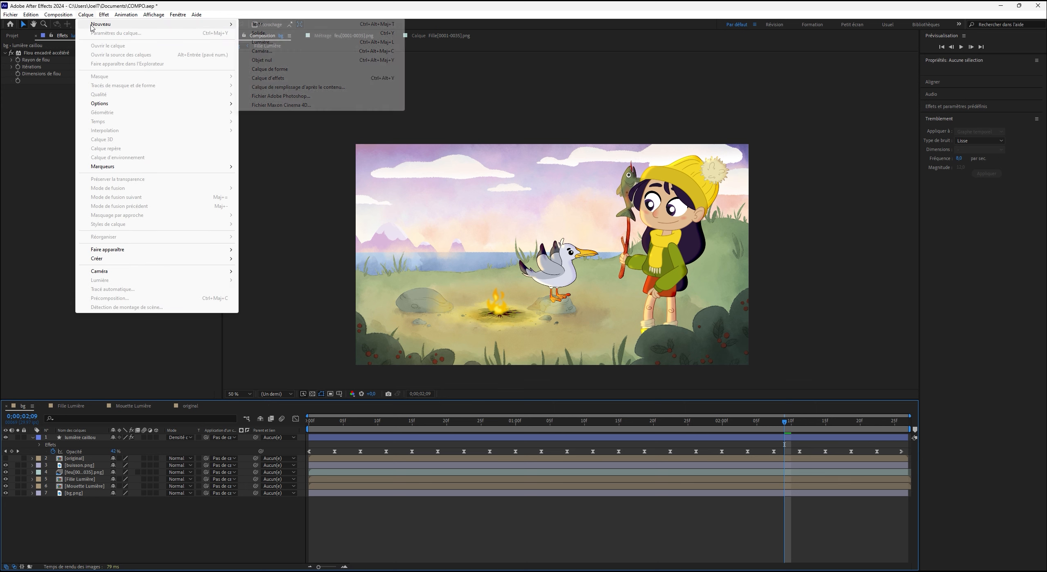
pyautogui.click(274, 79)
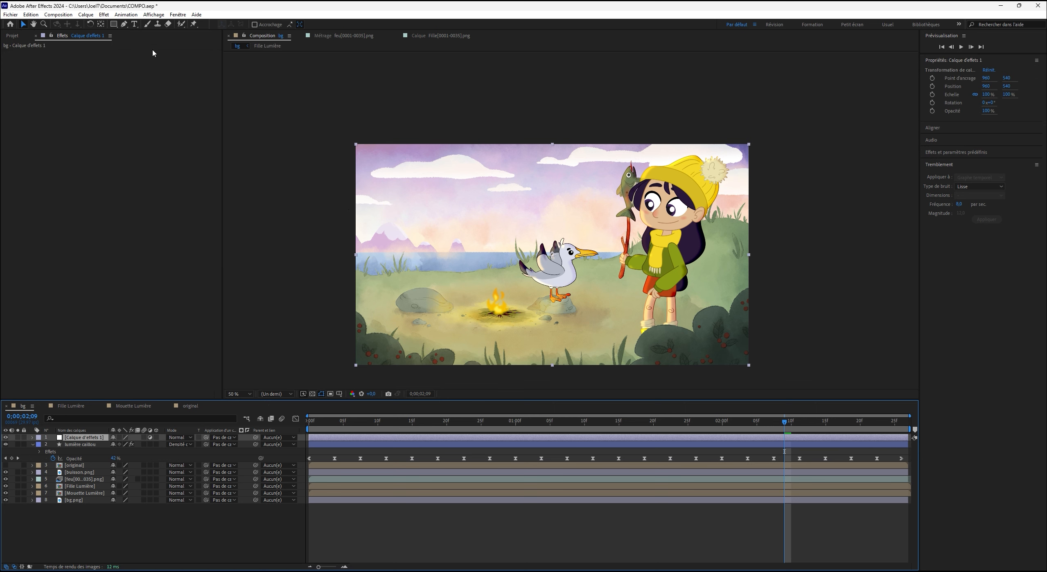
# On the adjustment layer, draw the mask's lower edge with the Pen tool along the shoreline, behind the gull and girl, to the far hill.
pyautogui.click(124, 24)
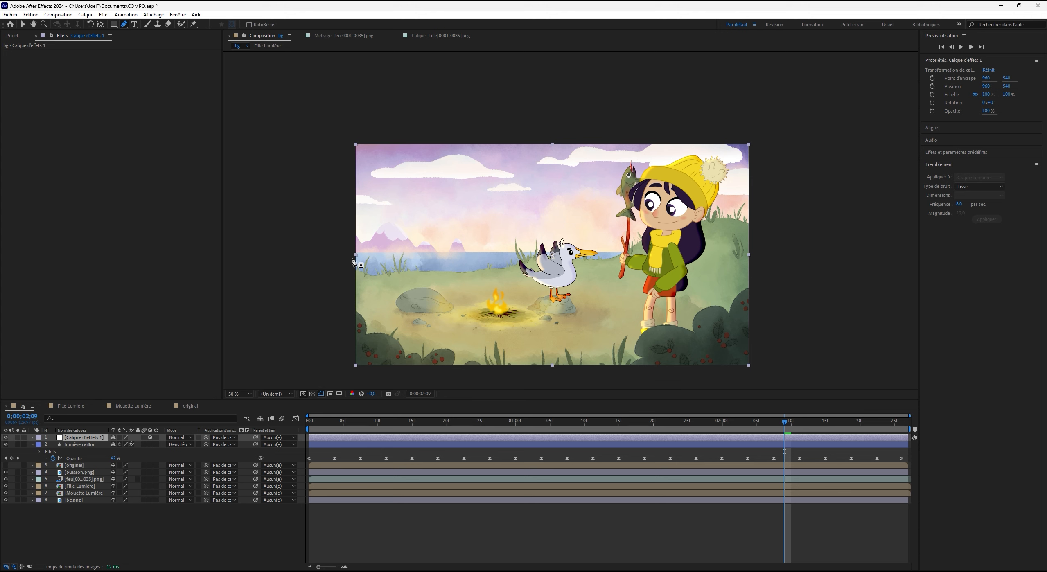
pyautogui.scroll(1, 378, 262)
pyautogui.press('space')
pyautogui.moveTo(388, 262); pyautogui.dragTo(814, 236)
pyautogui.moveTo(439, 277); pyautogui.dragTo(502, 296)
pyautogui.moveTo(661, 293); pyautogui.dragTo(672, 293)
pyautogui.moveTo(739, 286); pyautogui.dragTo(754, 284)
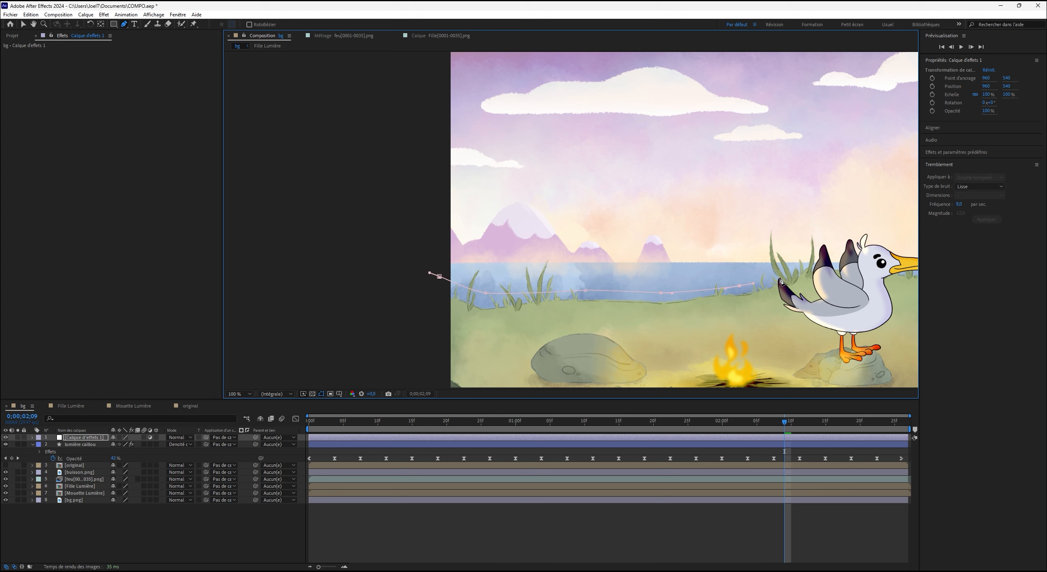
pyautogui.moveTo(821, 266); pyautogui.dragTo(438, 281)
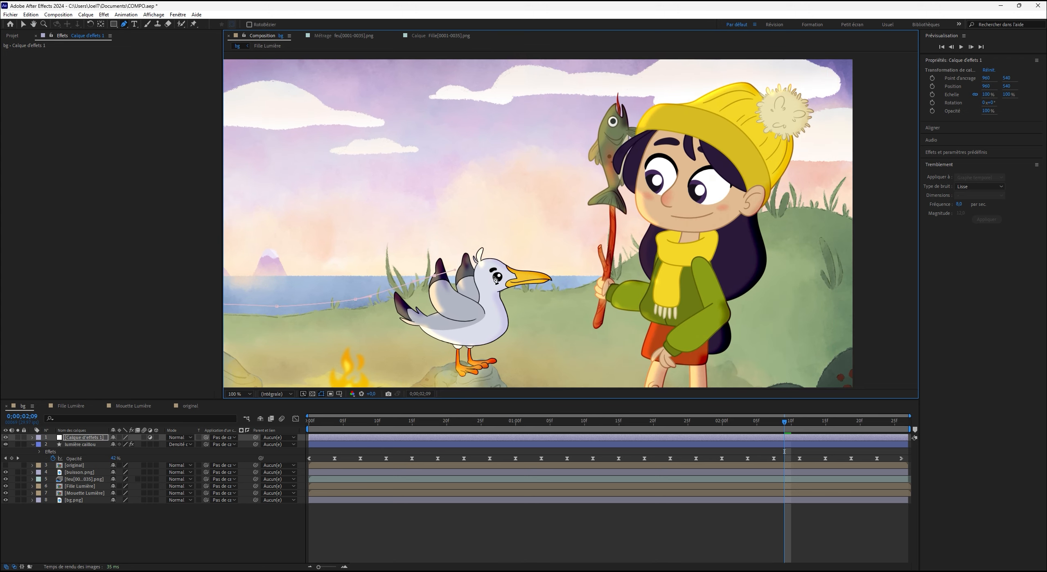
pyautogui.moveTo(610, 267); pyautogui.dragTo(739, 203)
pyautogui.moveTo(807, 197); pyautogui.dragTo(806, 307)
# Carry the mask outline around the sky beyond the frame edges and close it at its starting point.
pyautogui.click(829, 258)
pyautogui.moveTo(830, 245); pyautogui.dragTo(835, 84)
pyautogui.moveTo(216, 79); pyautogui.dragTo(634, 101)
pyautogui.click(385, 110)
pyautogui.click(379, 302)
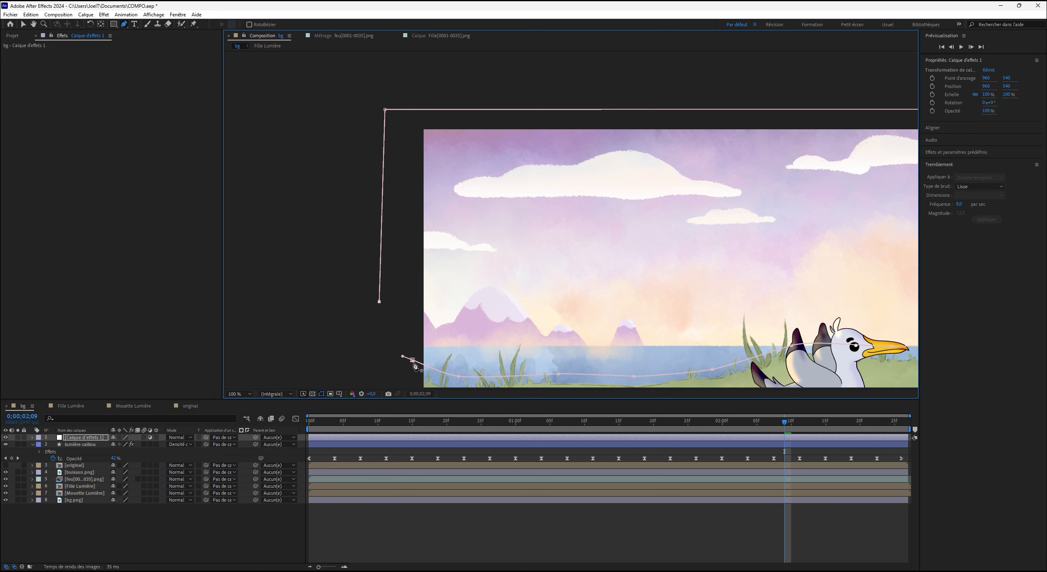
pyautogui.click(412, 360)
pyautogui.moveTo(753, 297); pyautogui.dragTo(573, 177)
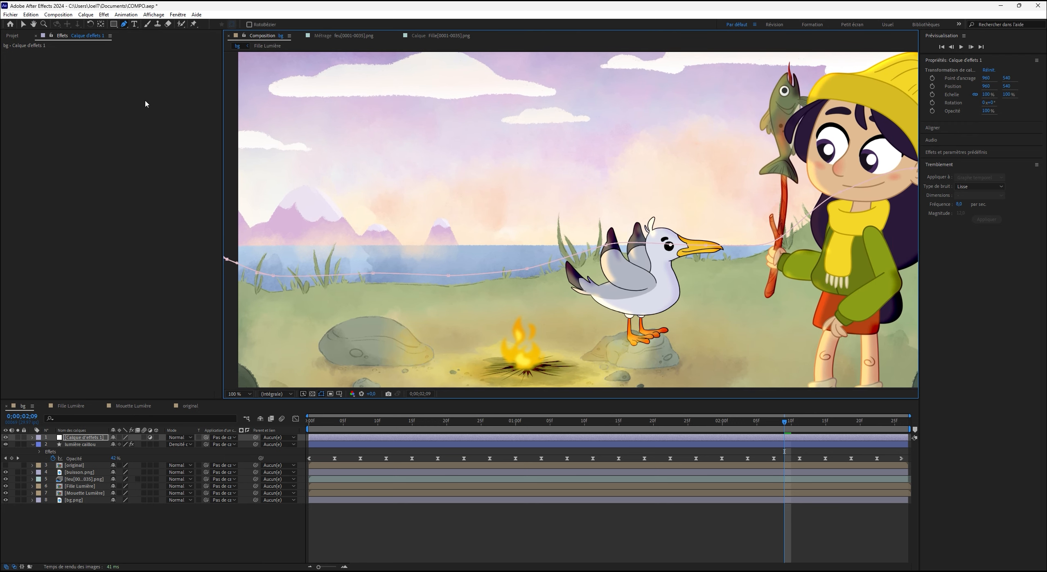
# Apply the Flou objectif appareil photo effect to the adjustment layer with a Rayon de flou of 8.
pyautogui.click(104, 15)
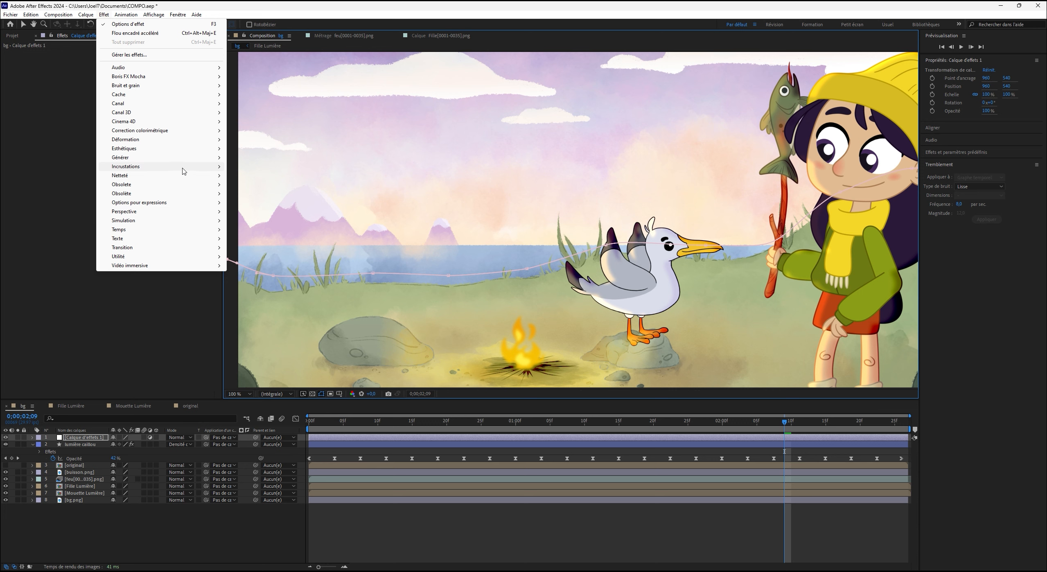
pyautogui.moveTo(187, 180)
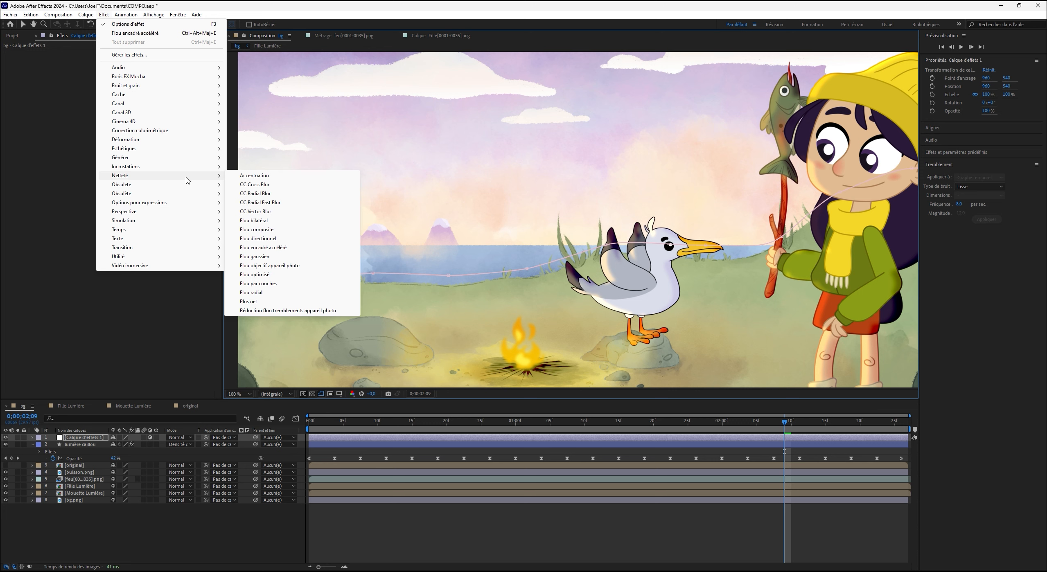
pyautogui.click(296, 266)
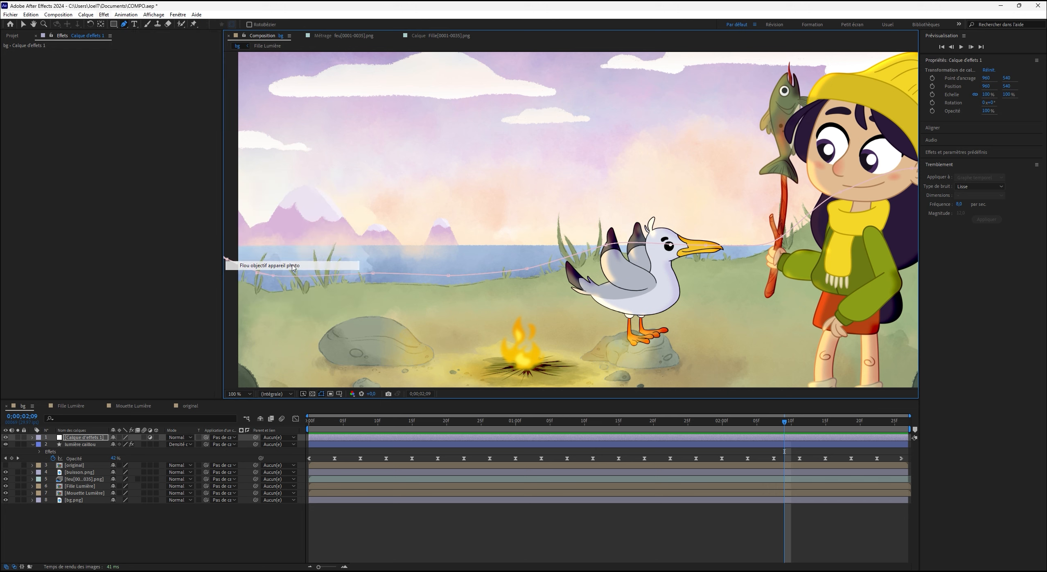
pyautogui.click(121, 60)
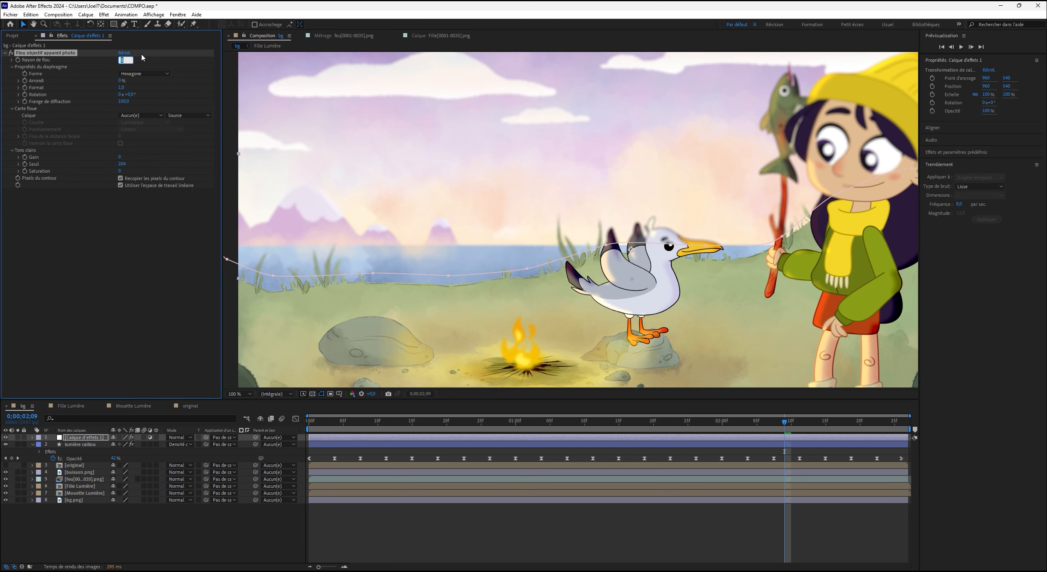
pyautogui.write('8')
pyautogui.press('Return')
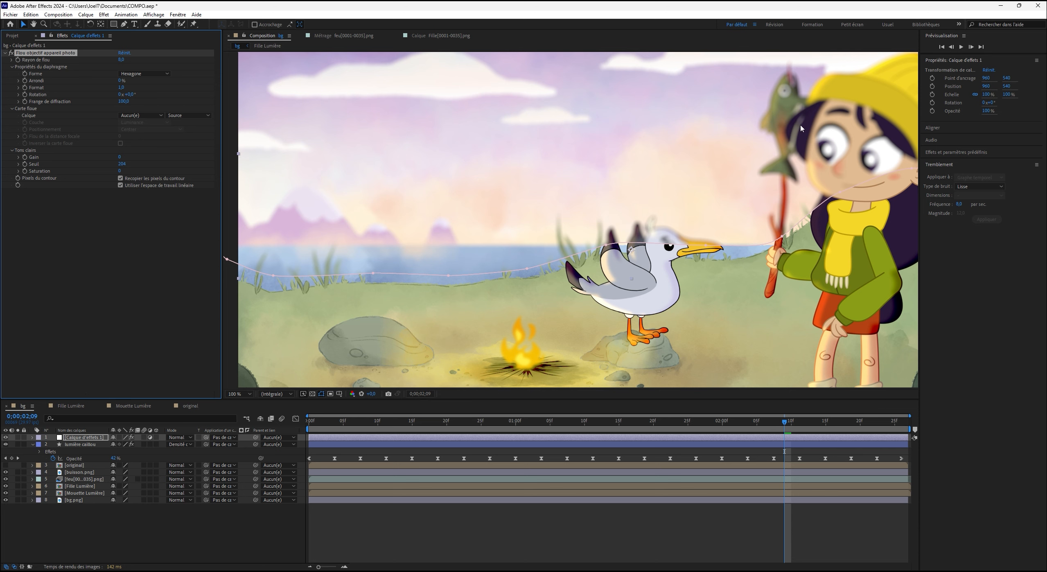
# Rename the adjustment layer Flou BG and move it directly above bg.png, below the character layers.
pyautogui.click(93, 543)
pyautogui.click(89, 438)
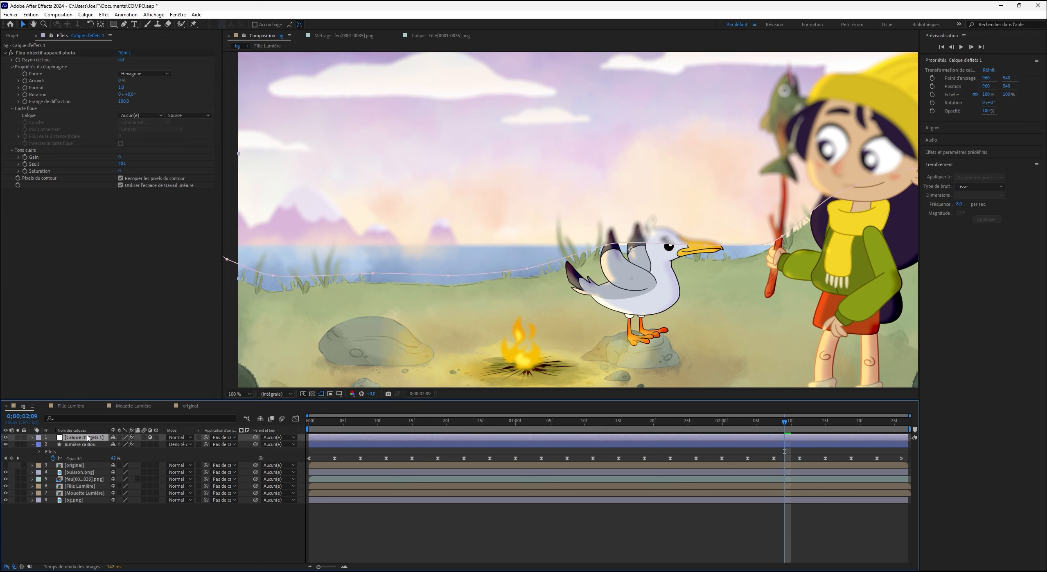
pyautogui.press('Return')
pyautogui.write('Flou BG')
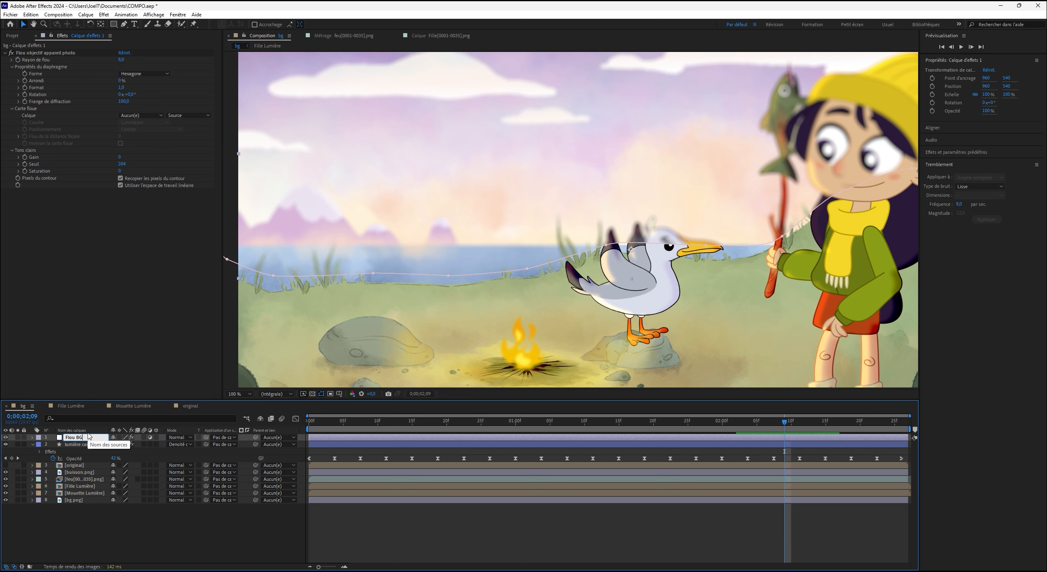
pyautogui.press('Return')
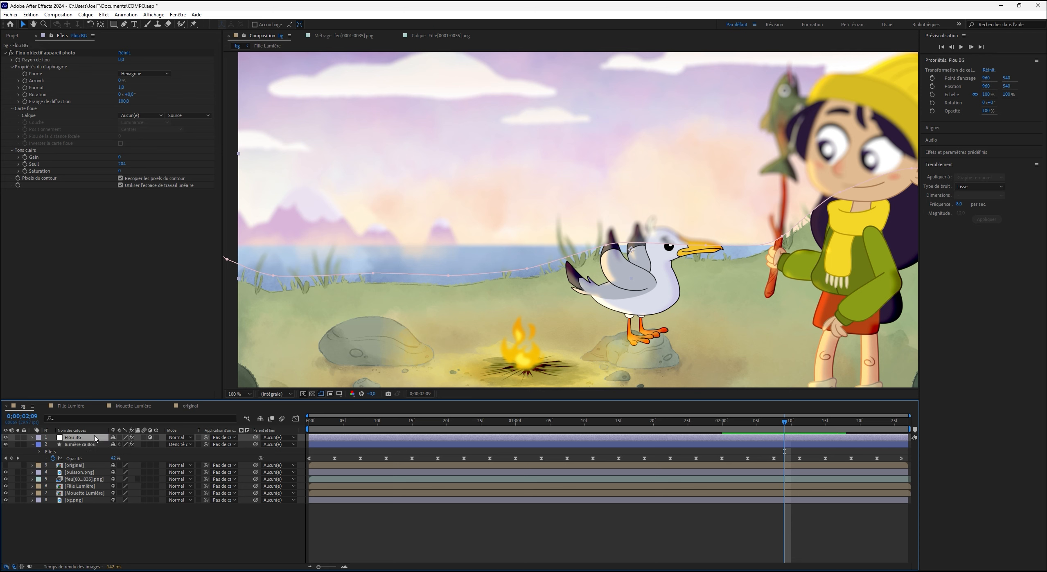
pyautogui.moveTo(95, 438); pyautogui.dragTo(88, 497)
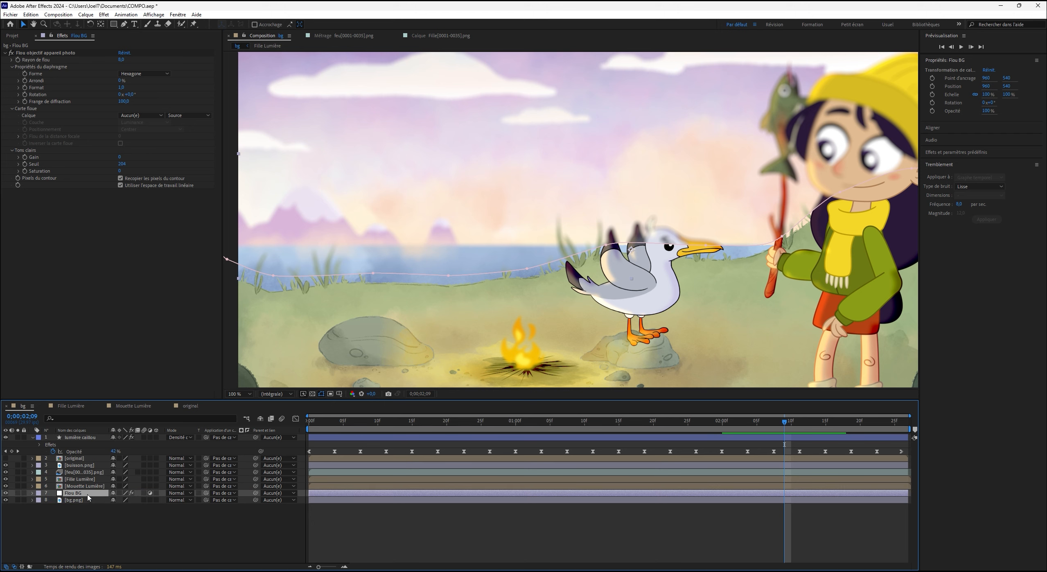
pyautogui.click(128, 524)
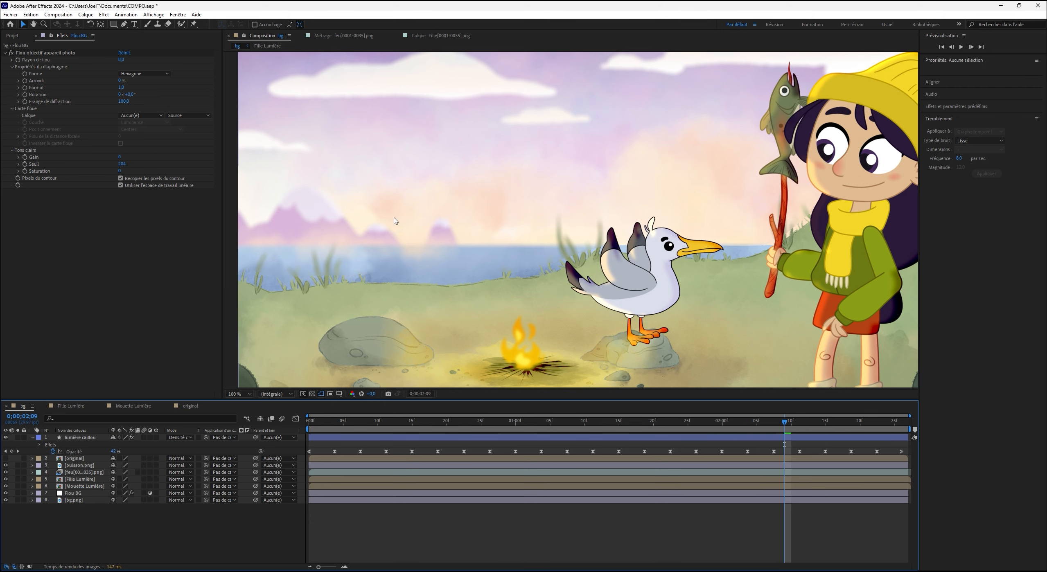
# Increase the feather (Contour du masque) of Masque 1 on Flou BG to soften the blur's edge across the grass.
pyautogui.scroll(1, 266, 277)
pyautogui.press('space')
pyautogui.moveTo(330, 276); pyautogui.dragTo(711, 135)
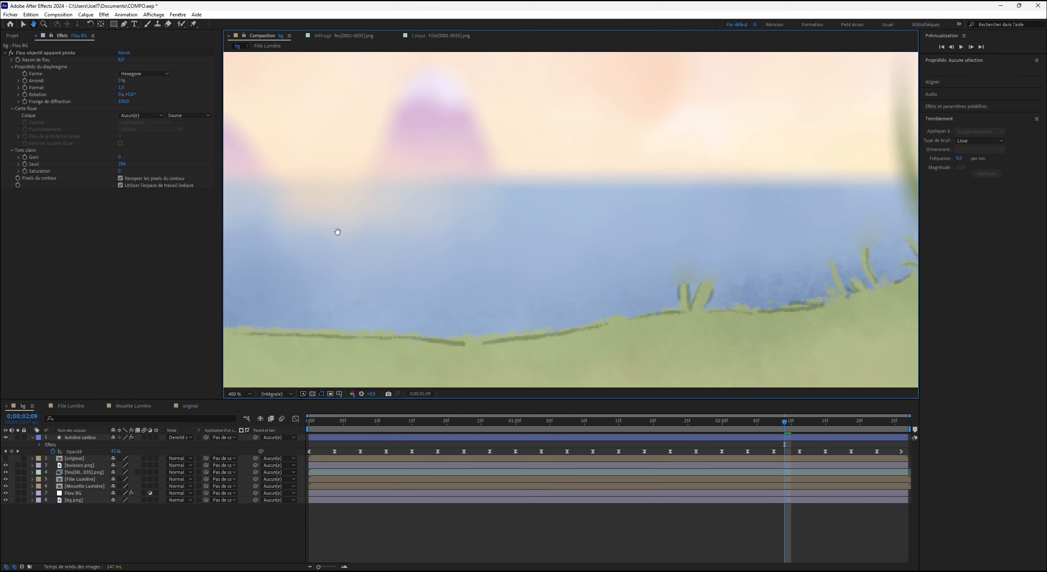
pyautogui.moveTo(336, 232); pyautogui.dragTo(807, 215)
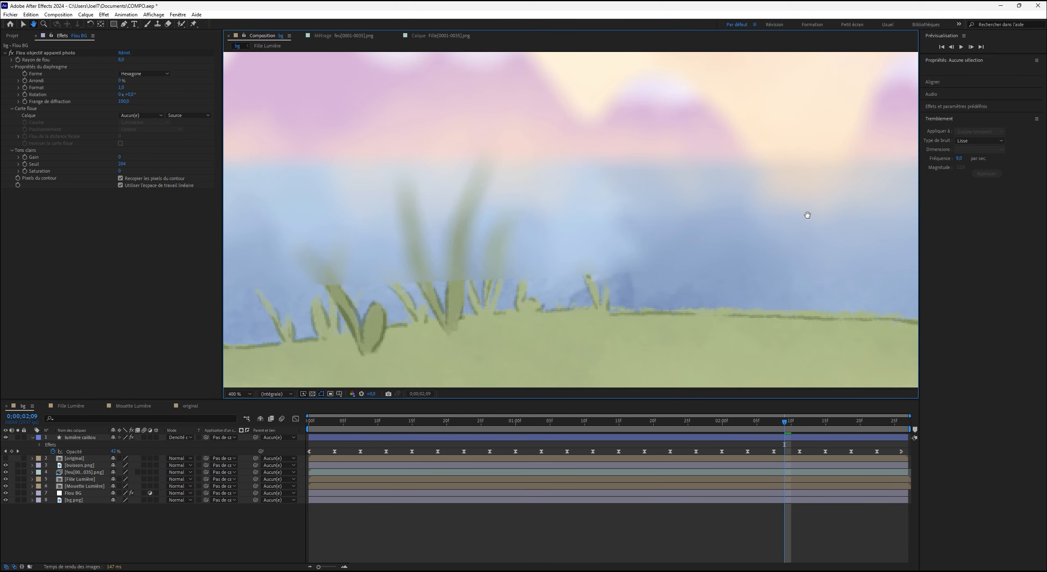
pyautogui.click(71, 493)
pyautogui.click(32, 493)
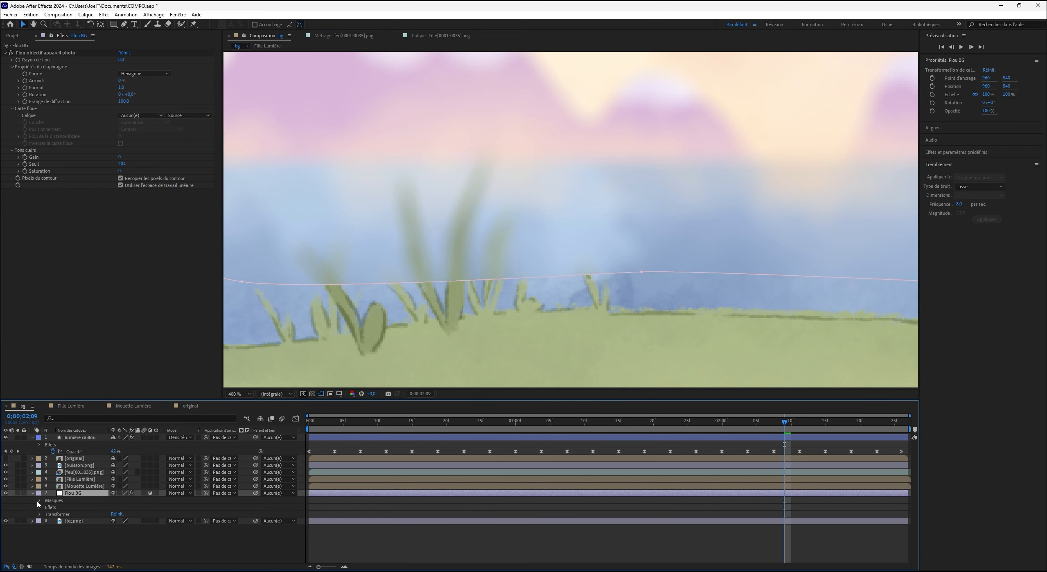
pyautogui.click(39, 500)
pyautogui.click(67, 507)
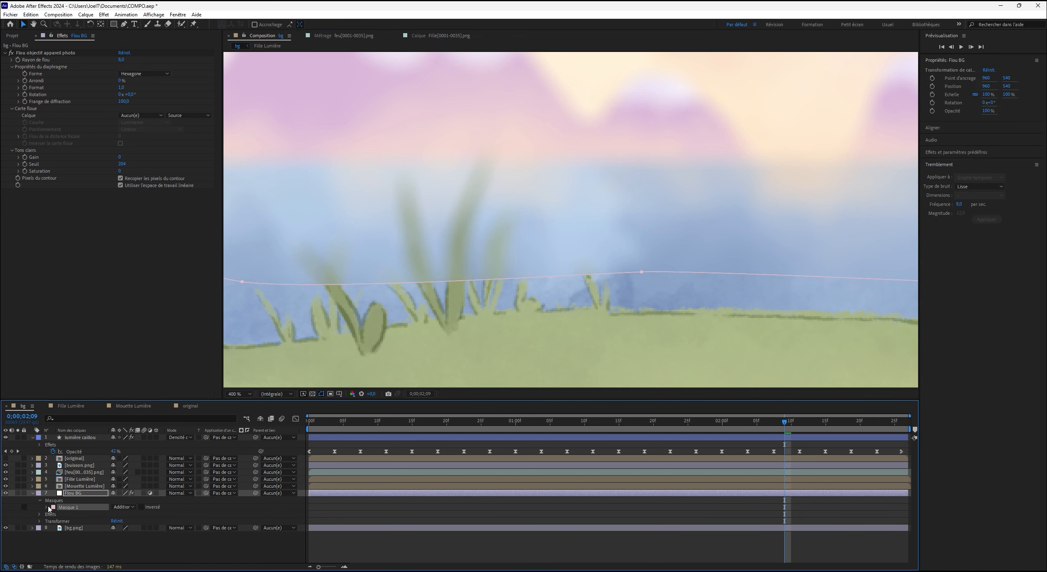
pyautogui.click(46, 508)
pyautogui.moveTo(129, 522); pyautogui.dragTo(155, 520)
pyautogui.click(198, 531)
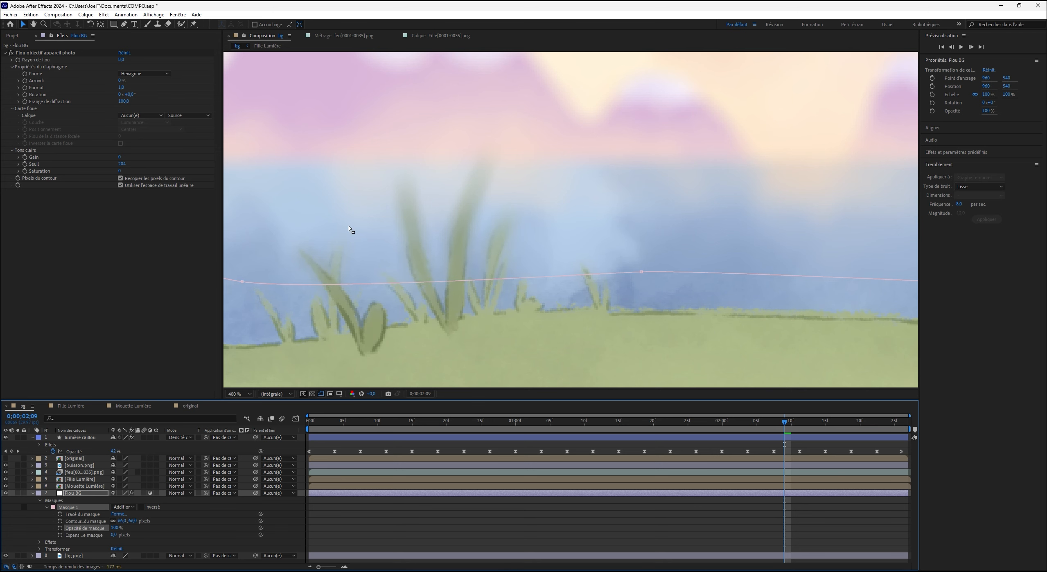
# Check the feathered background blur in the wider scene and save the project.
pyautogui.scroll(-4, 346, 226)
pyautogui.scroll(2, 638, 178)
pyautogui.moveTo(639, 178); pyautogui.dragTo(352, 208)
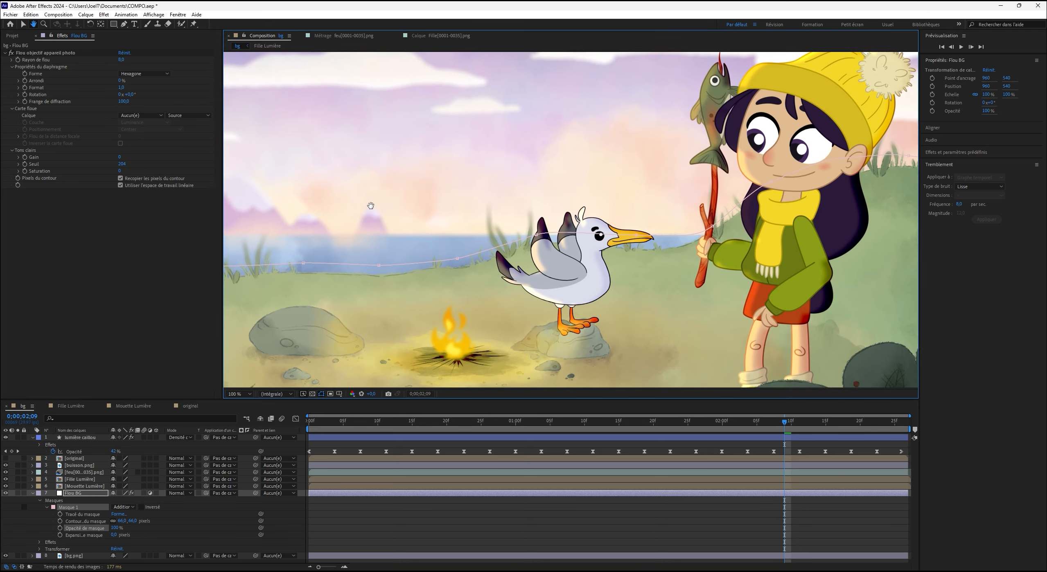
pyautogui.click(381, 537)
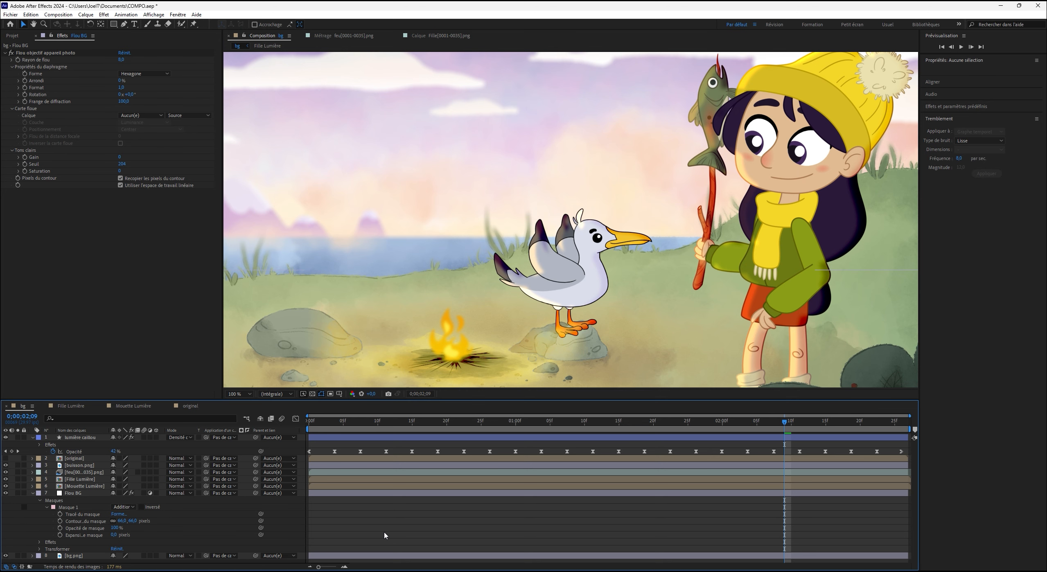
pyautogui.hotkey('ctrl', 's')
# Set the Flou BG layer's Rayon de flou to 5 and fit the whole composition in the viewer.
pyautogui.click(122, 60)
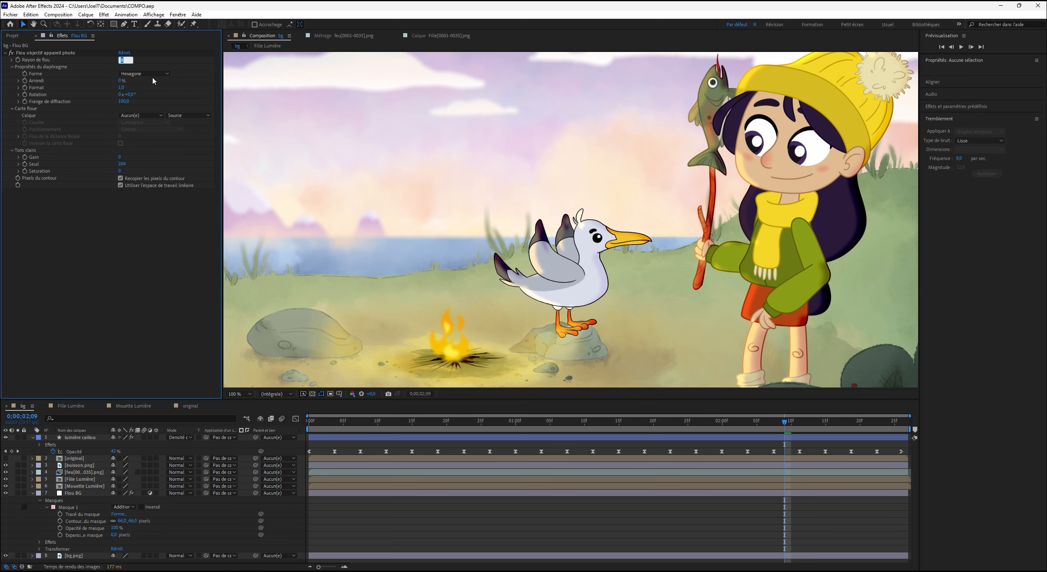
pyautogui.write('5')
pyautogui.press('Return')
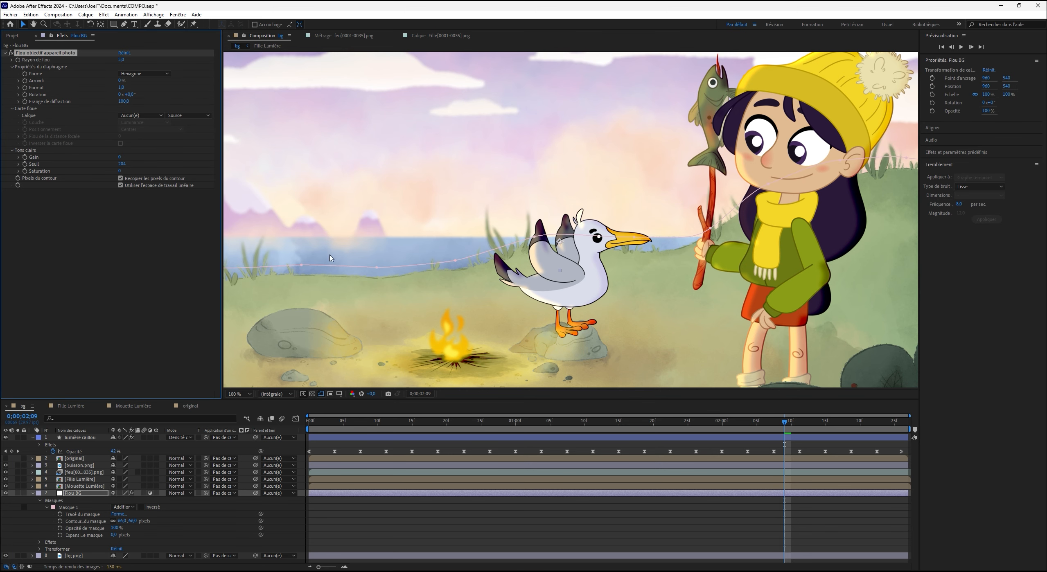
pyautogui.click(400, 540)
pyautogui.press('space')
pyautogui.moveTo(398, 157); pyautogui.dragTo(427, 149)
pyautogui.press('space')
pyautogui.moveTo(446, 241); pyautogui.dragTo(424, 221)
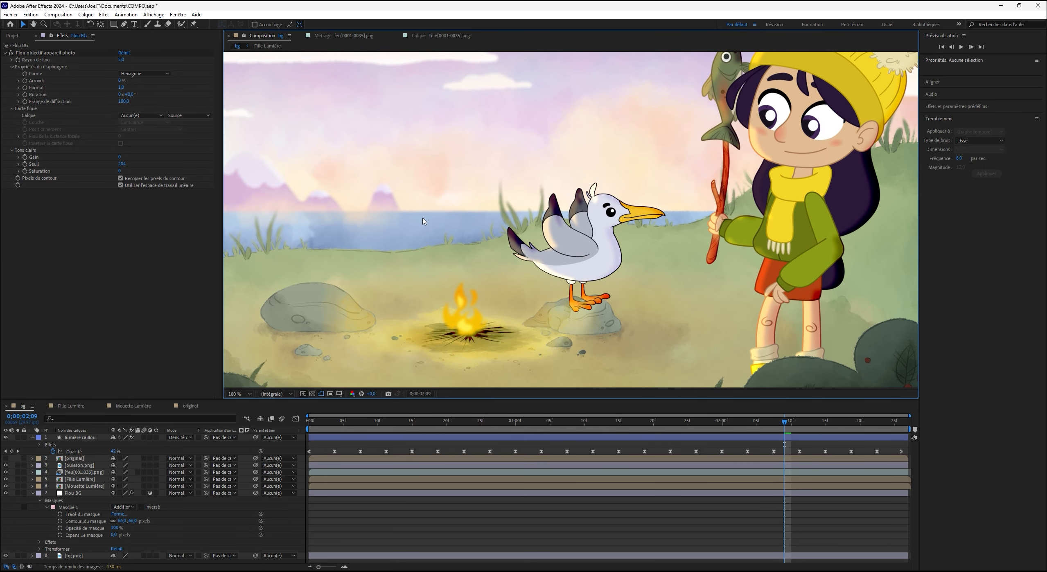
pyautogui.click(239, 395)
pyautogui.click(250, 403)
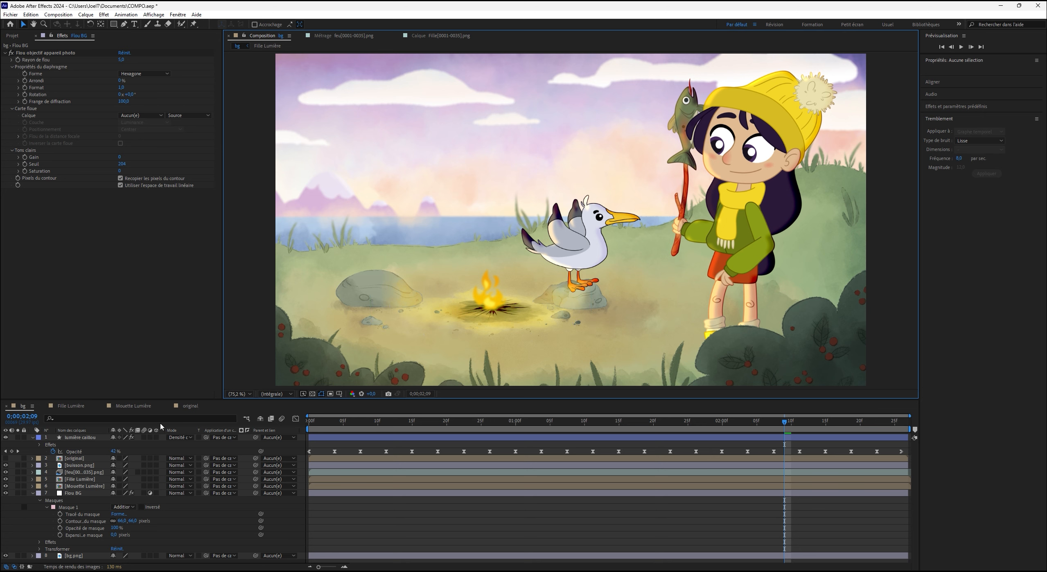
# Collapse the open properties of all layers, clear the layer selection and choose the Ellipse tool.
pyautogui.hotkey('ctrl', 'a')
pyautogui.press('p')
pyautogui.press('p')
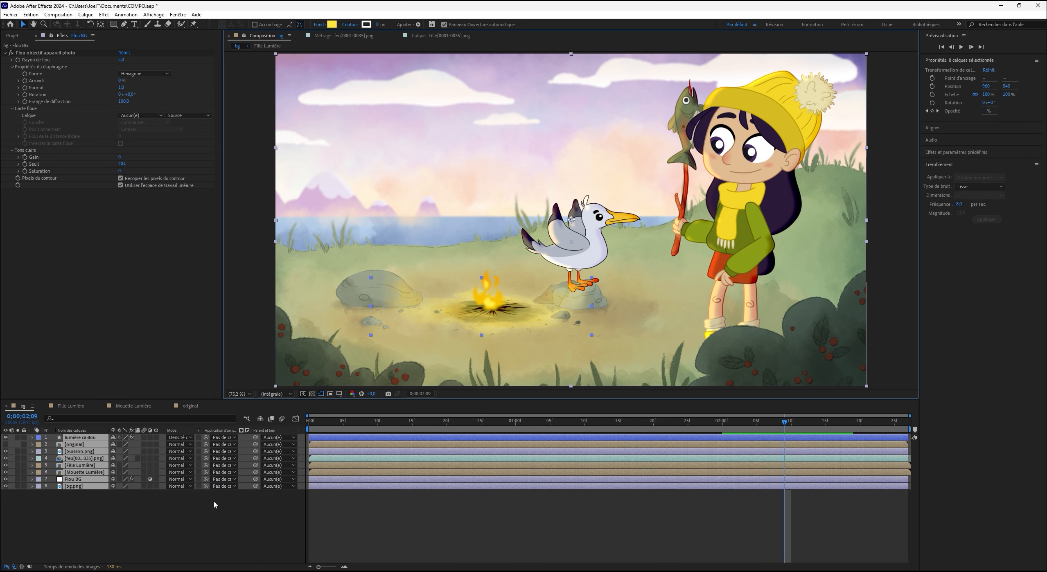
pyautogui.click(215, 505)
pyautogui.moveTo(113, 24); pyautogui.dragTo(164, 49)
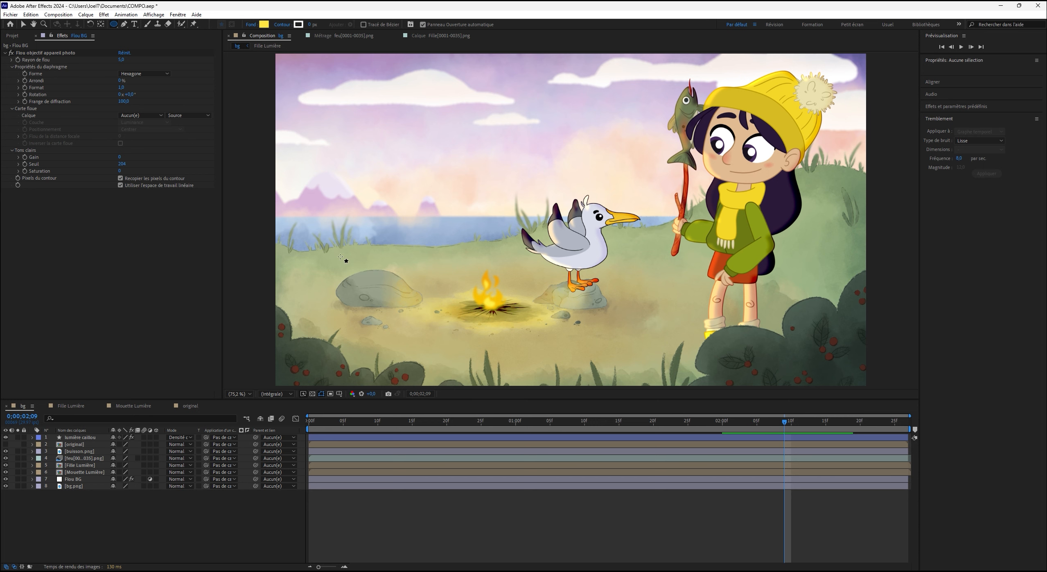
# Draw a yellow ellipse about 1525 by 395 px over the ground around the fire and set its blending mode to Densité couleur -.
pyautogui.moveTo(335, 256)
pyautogui.mouseDown()
pyautogui.moveTo(721, 339)
pyautogui.moveTo(805, 377)
pyautogui.mouseUp()
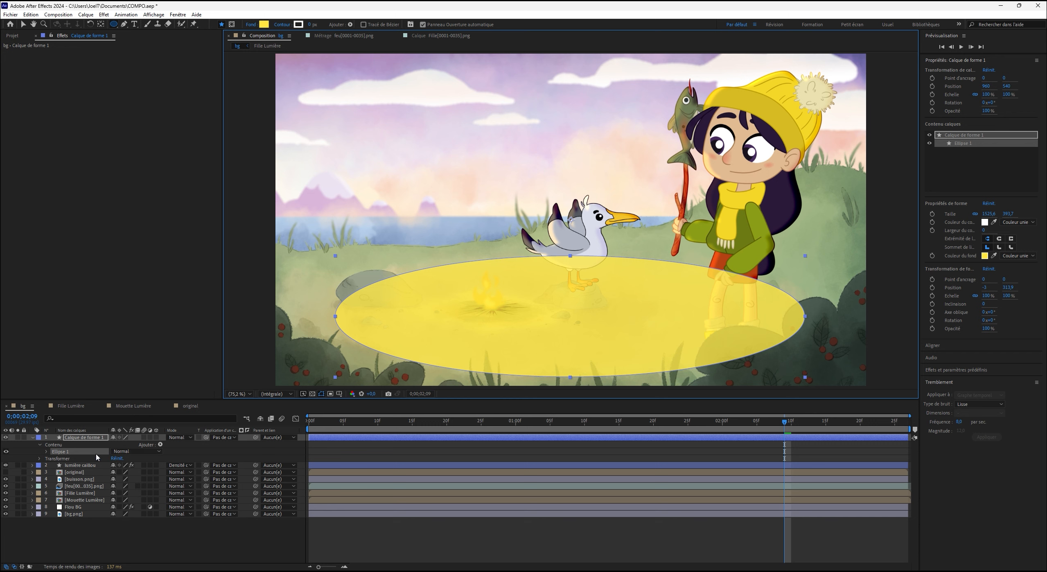
pyautogui.click(185, 438)
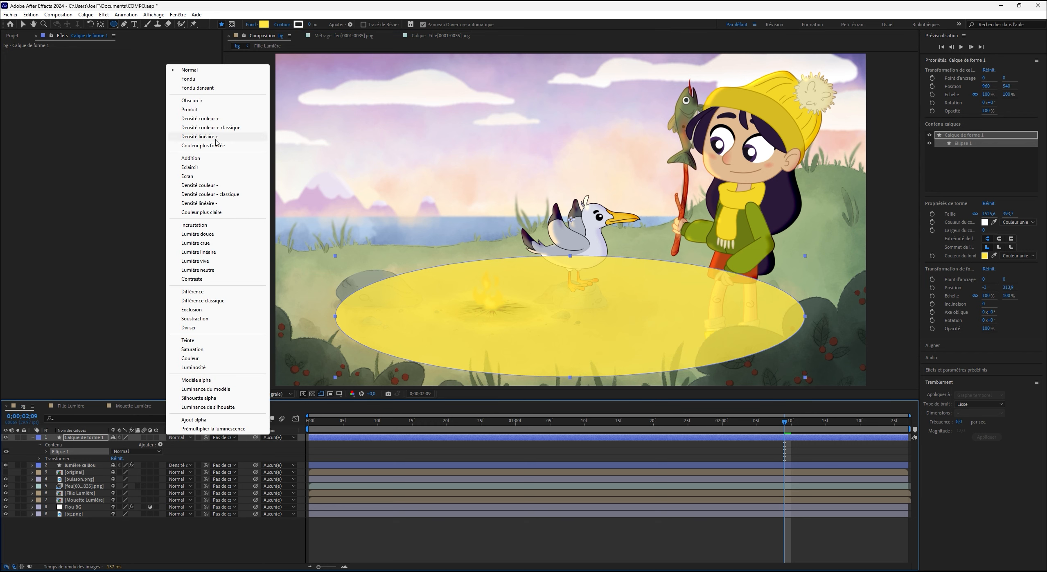
pyautogui.click(203, 185)
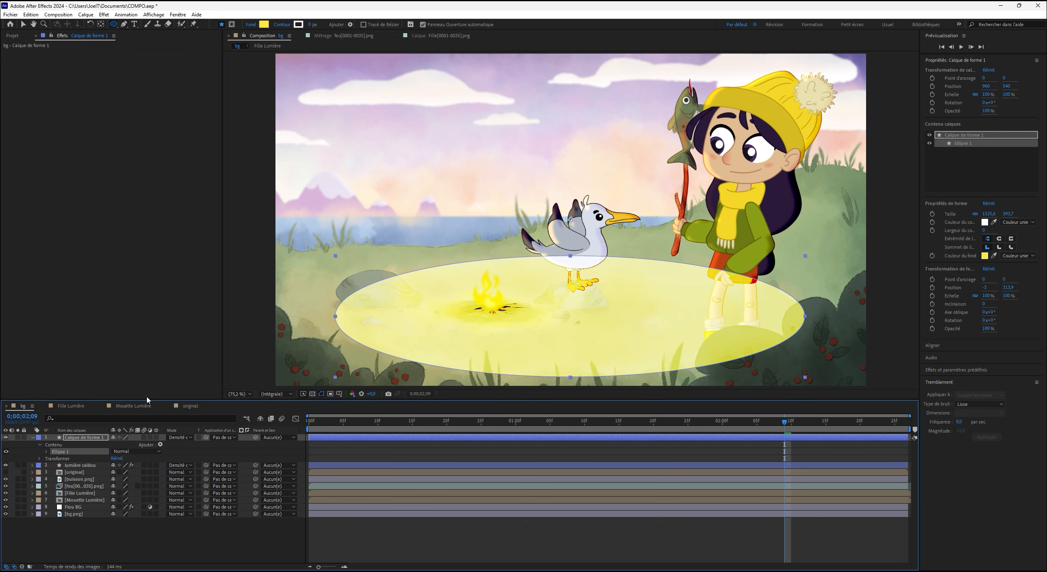
# Set the ellipse layer's opacity to 20%, move it directly above Flou BG and compare the scene with and without it.
pyautogui.press('t')
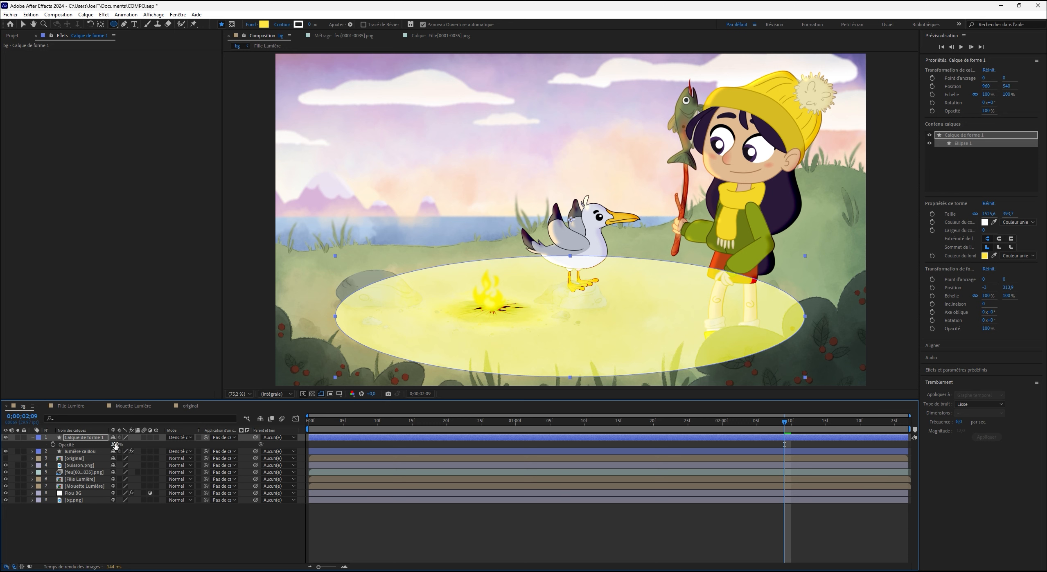
pyautogui.moveTo(115, 444); pyautogui.dragTo(93, 491)
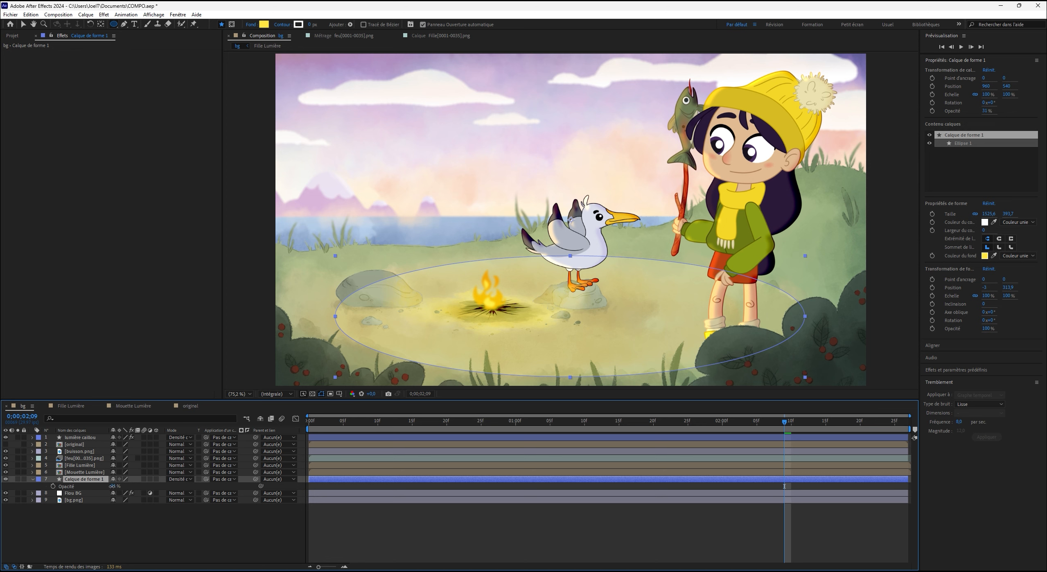
pyautogui.moveTo(112, 487); pyautogui.dragTo(90, 497)
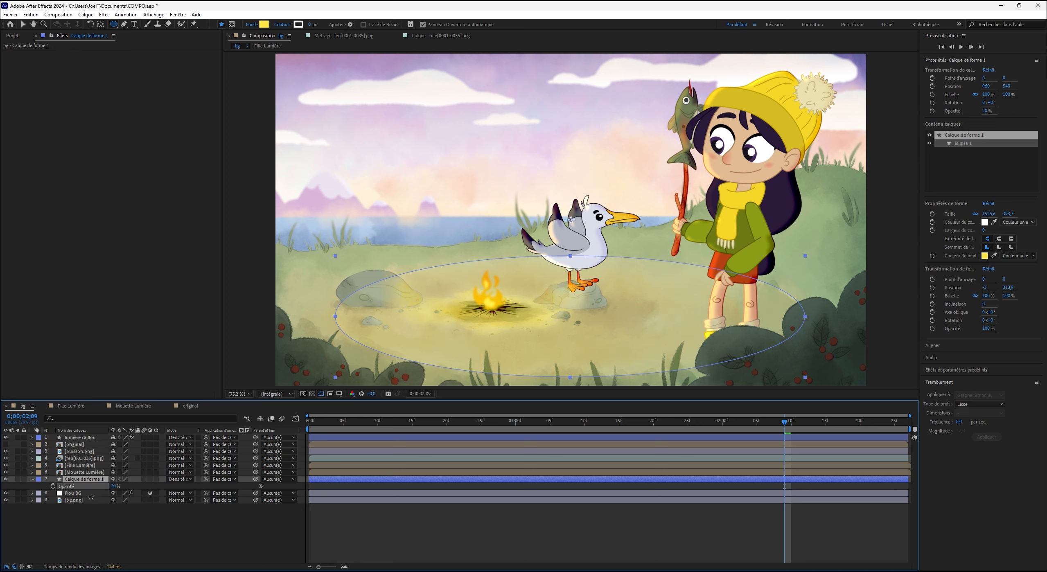
pyautogui.click(112, 527)
pyautogui.click(6, 479)
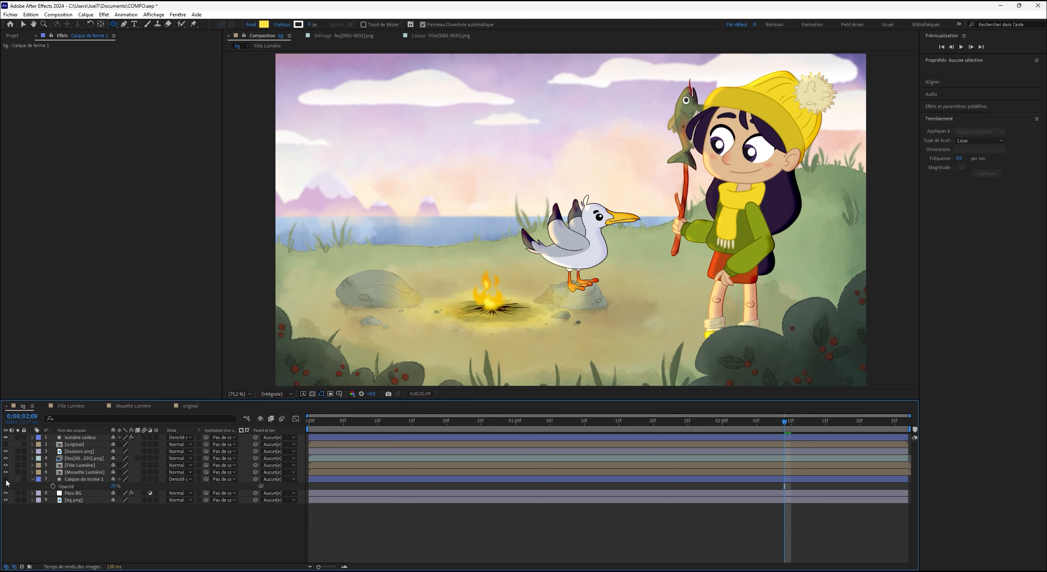
pyautogui.click(6, 480)
# Apply Flou encadré accéléré to the ellipse layer with a Rayon de flou of 27 and compare the scene with and without the layer.
pyautogui.rightClick(88, 152)
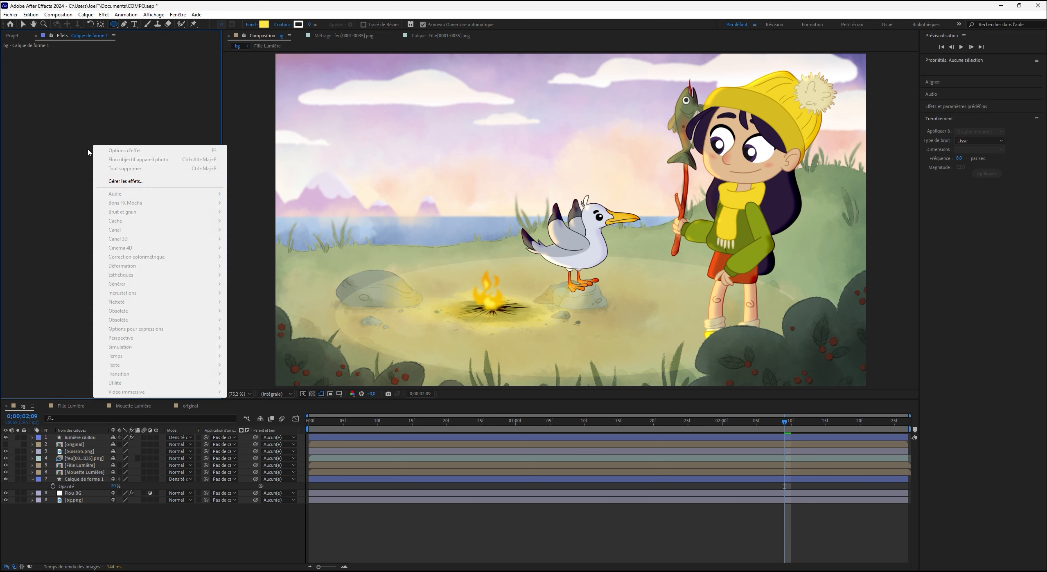
pyautogui.click(73, 480)
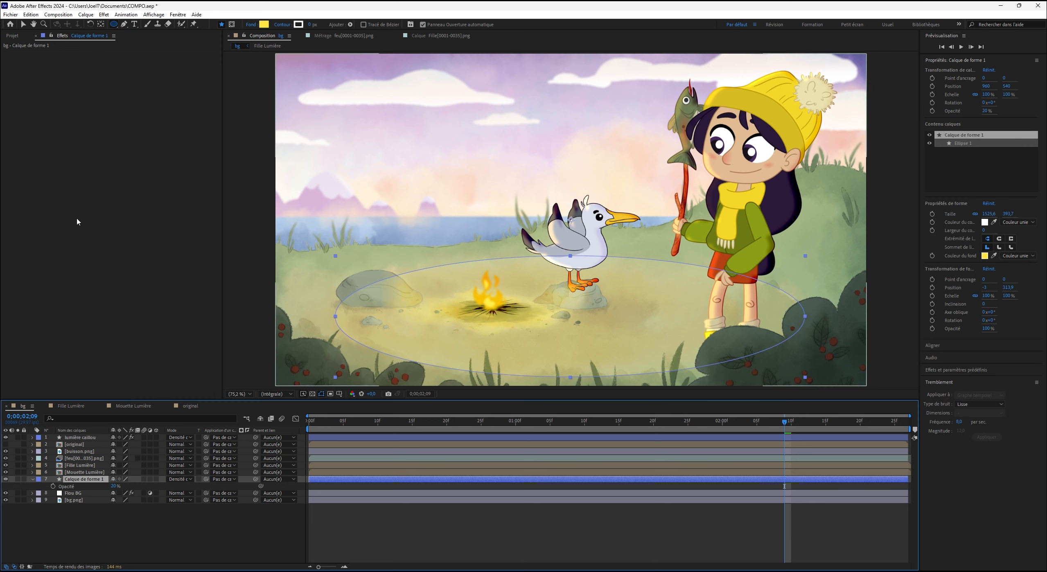
pyautogui.rightClick(108, 89)
pyautogui.moveTo(168, 290)
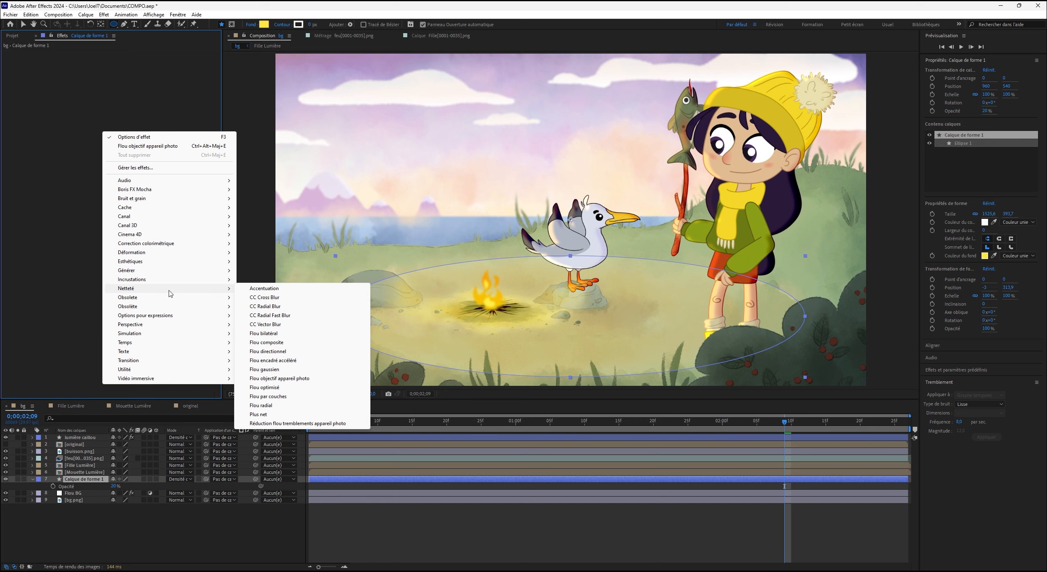
pyautogui.click(266, 343)
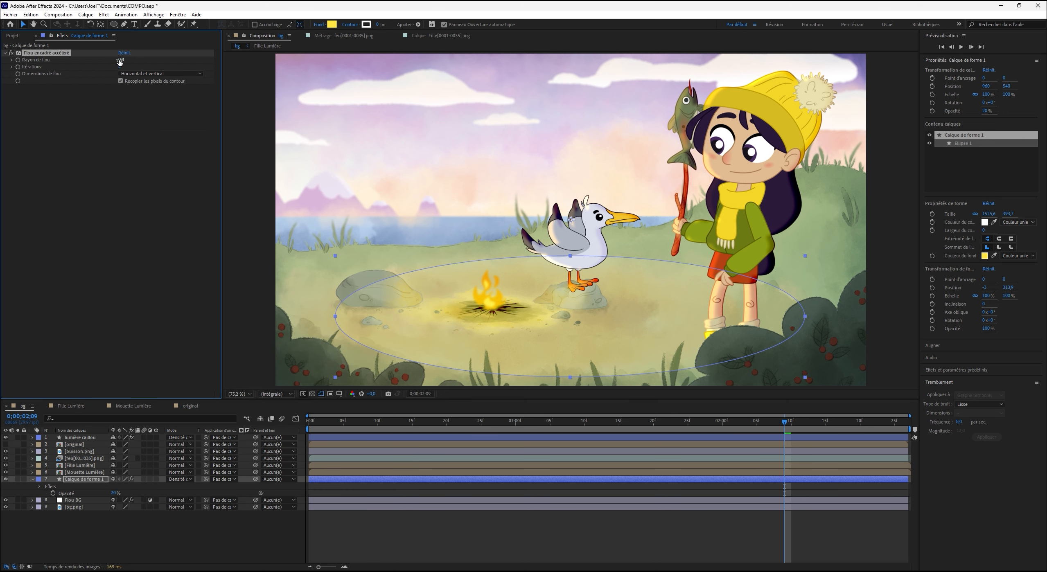
pyautogui.moveTo(131, 61); pyautogui.dragTo(133, 64)
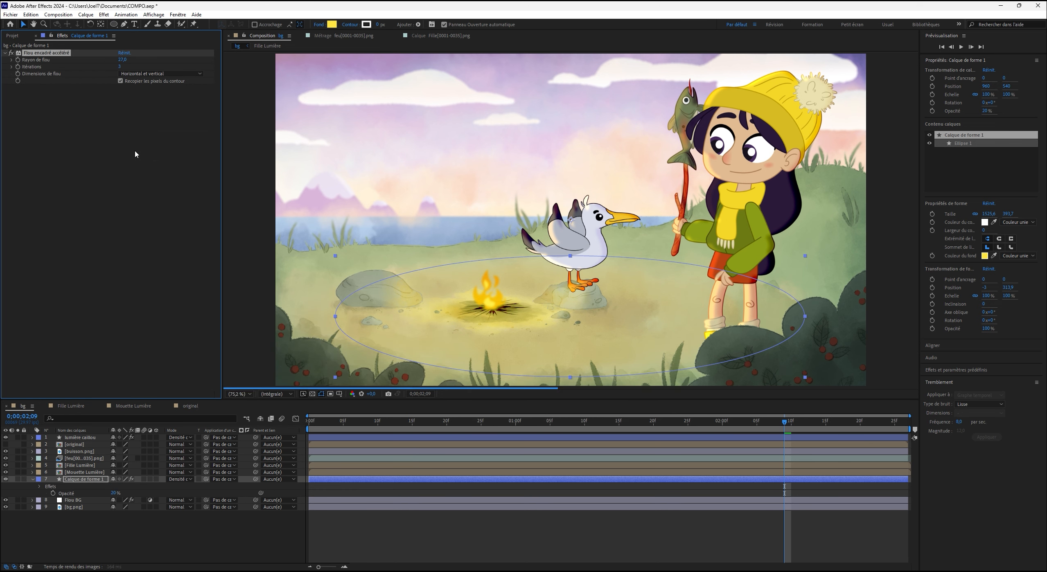
pyautogui.click(6, 480)
pyautogui.click(6, 479)
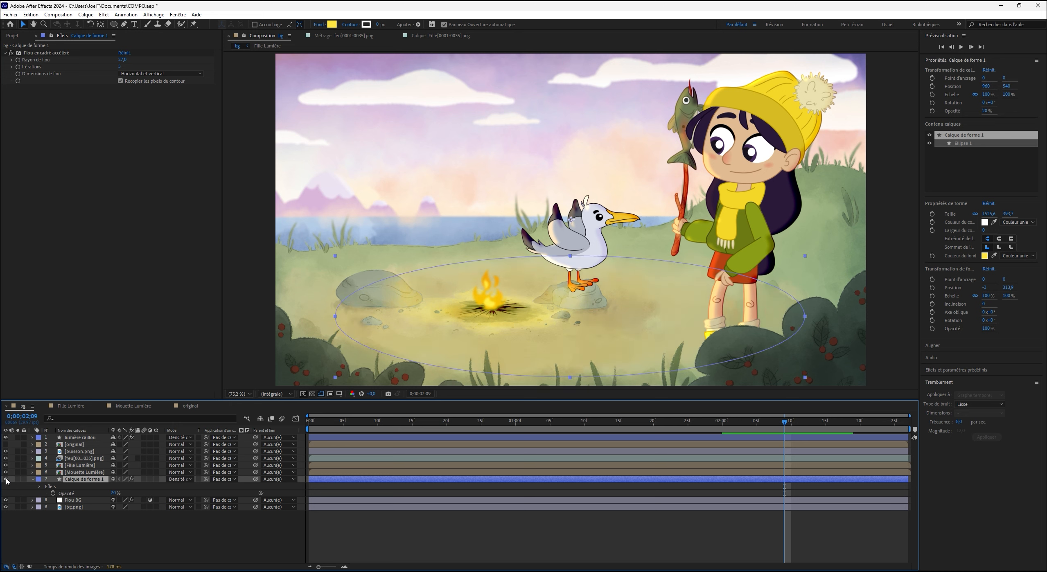
pyautogui.click(6, 479)
pyautogui.click(6, 479)
pyautogui.click(113, 551)
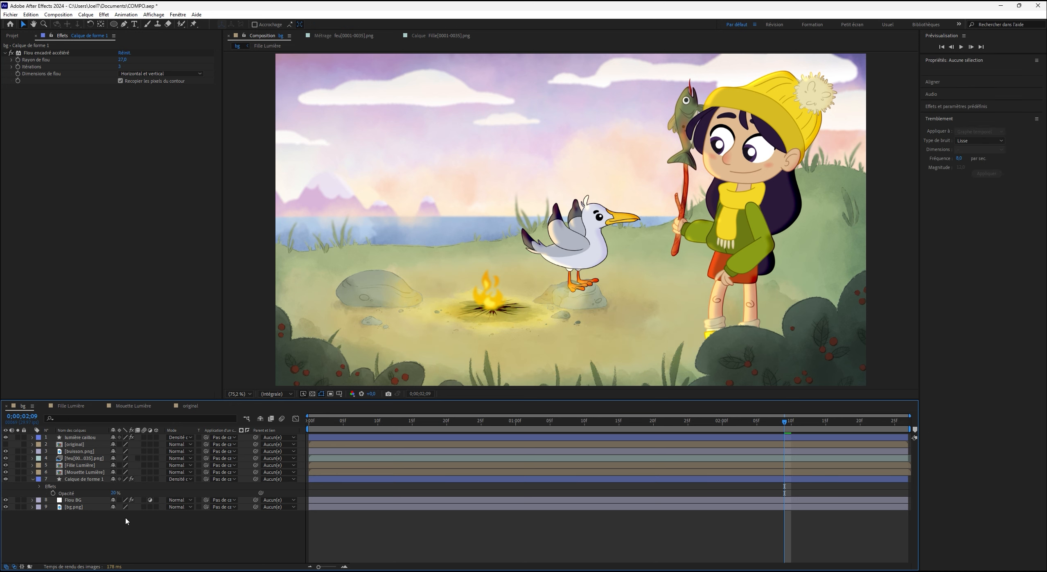
# Try Lumière linéaire, Lumière vive and Lumière douce blending on the ellipse layer and settle on Lumière linéaire.
pyautogui.click(189, 480)
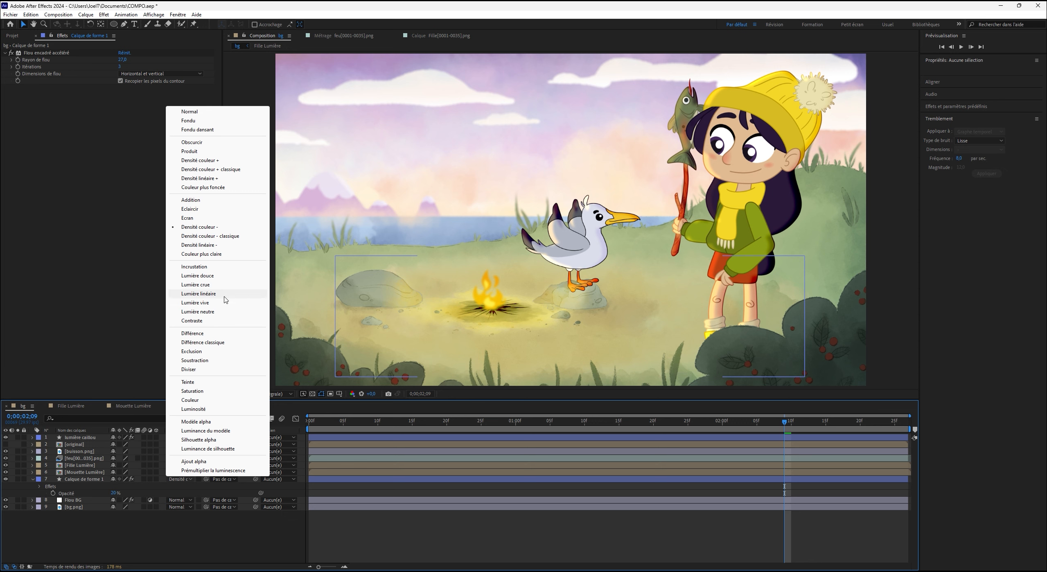
pyautogui.click(209, 295)
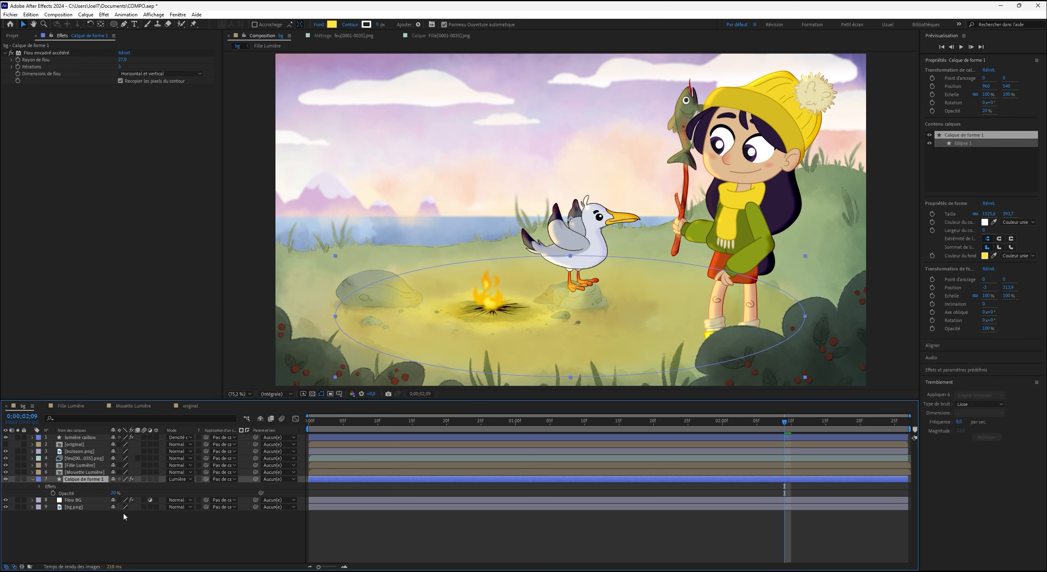
pyautogui.click(180, 480)
pyautogui.click(209, 303)
pyautogui.click(179, 480)
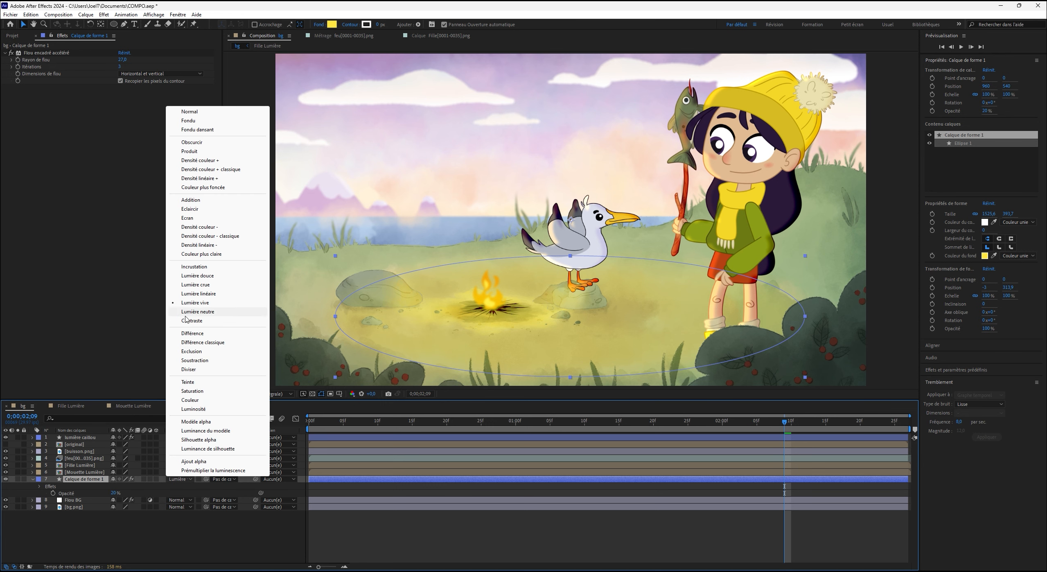
pyautogui.click(213, 283)
pyautogui.click(179, 479)
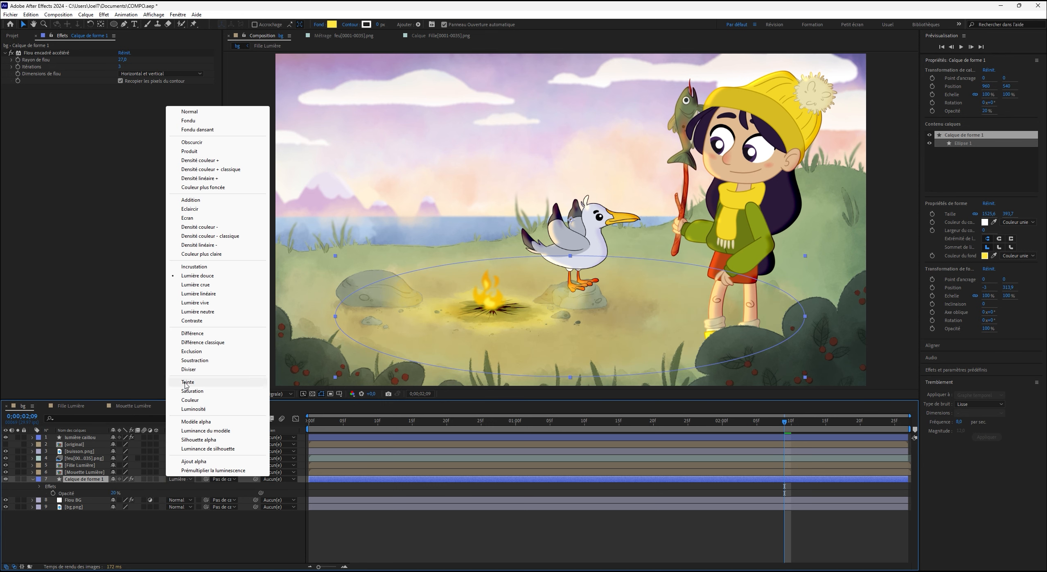
pyautogui.click(207, 297)
pyautogui.click(139, 515)
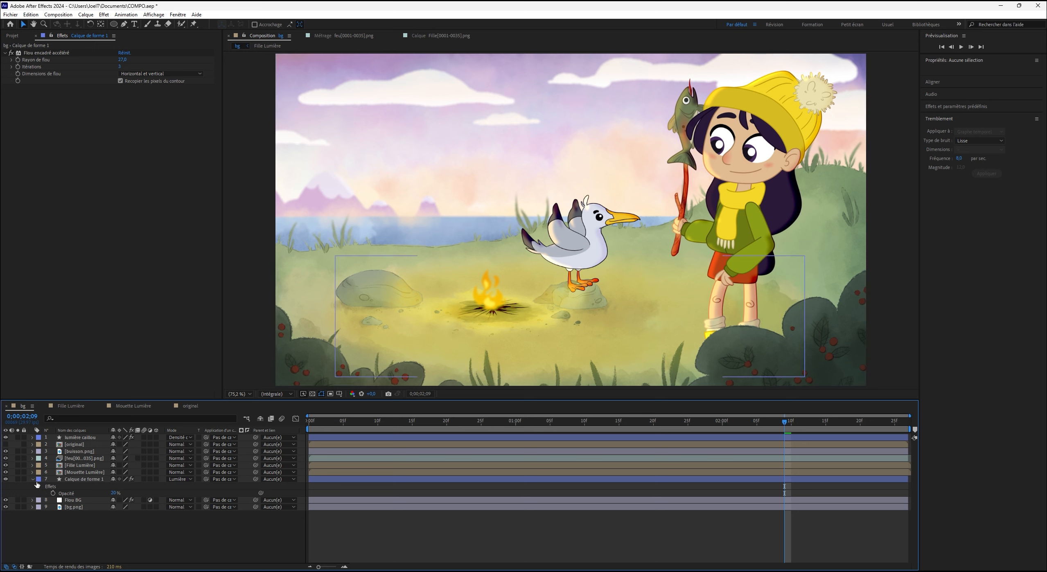
pyautogui.click(6, 480)
pyautogui.click(5, 480)
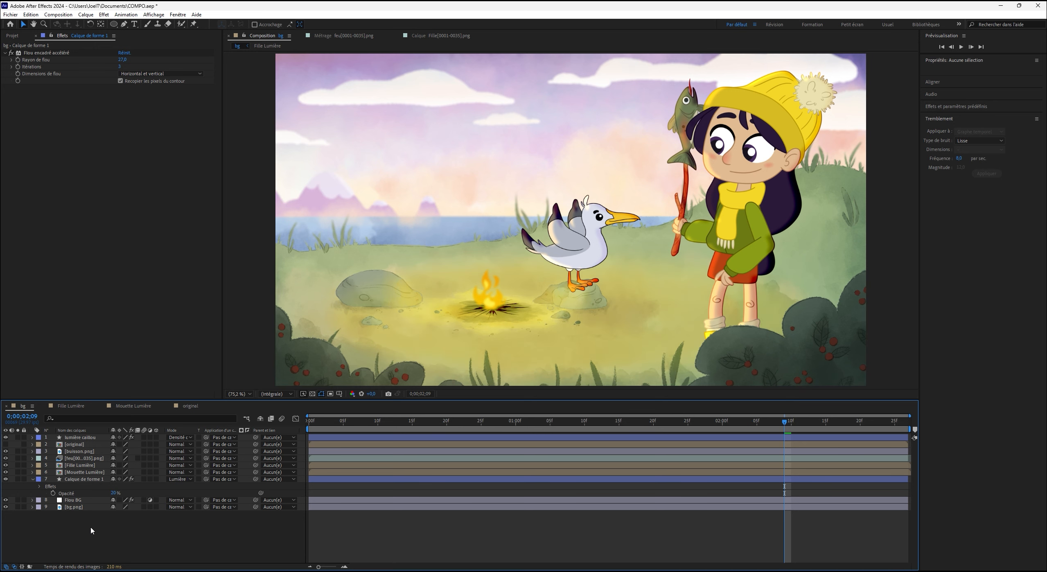
# Animate the ellipse layer's Opacité from 0;00 to 0;02;26 using Tremblement with frequency 8 and magnitude 12, and preview the flicker.
pyautogui.click(128, 477)
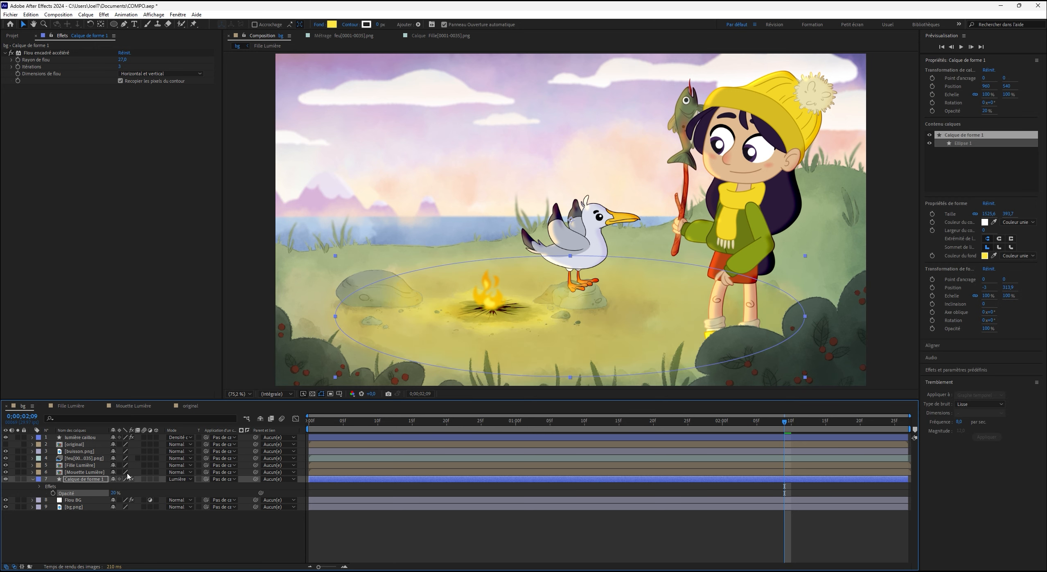
pyautogui.moveTo(317, 427); pyautogui.dragTo(309, 427)
pyautogui.hotkey('alt', 'shift', 't')
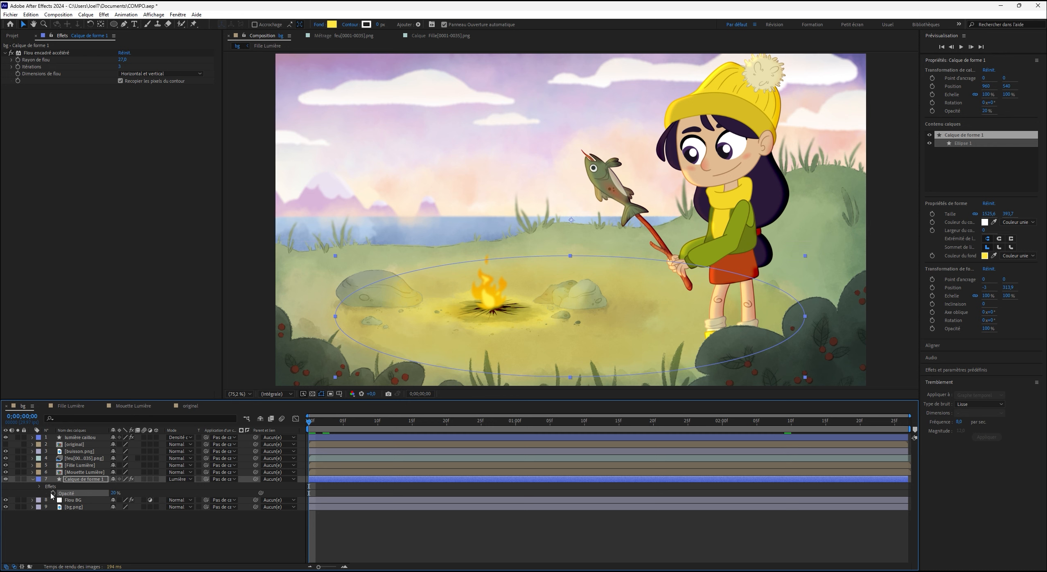
pyautogui.press('space')
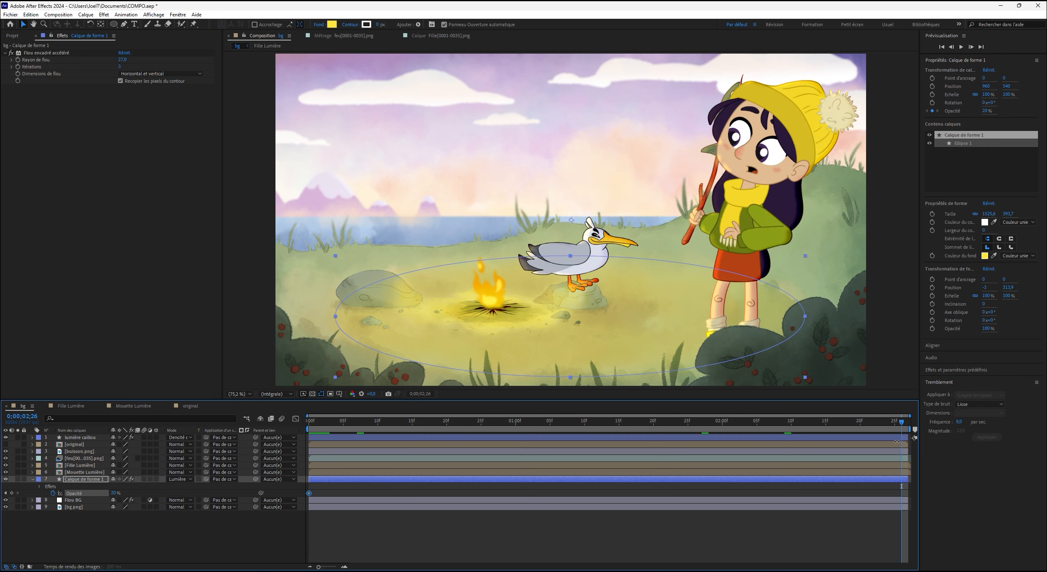
pyautogui.click(74, 493)
pyautogui.click(987, 437)
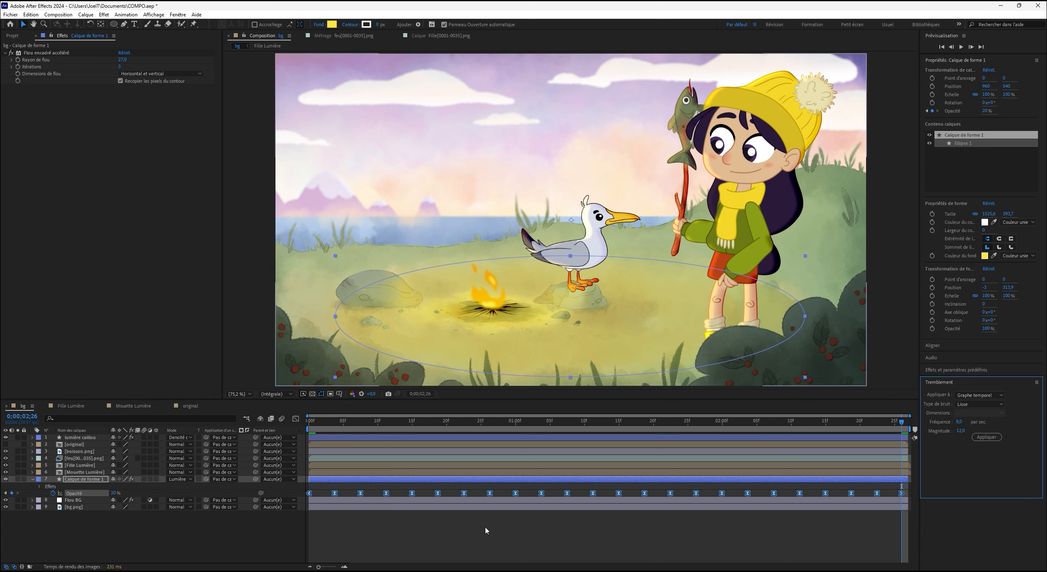
pyautogui.click(486, 531)
pyautogui.press('space')
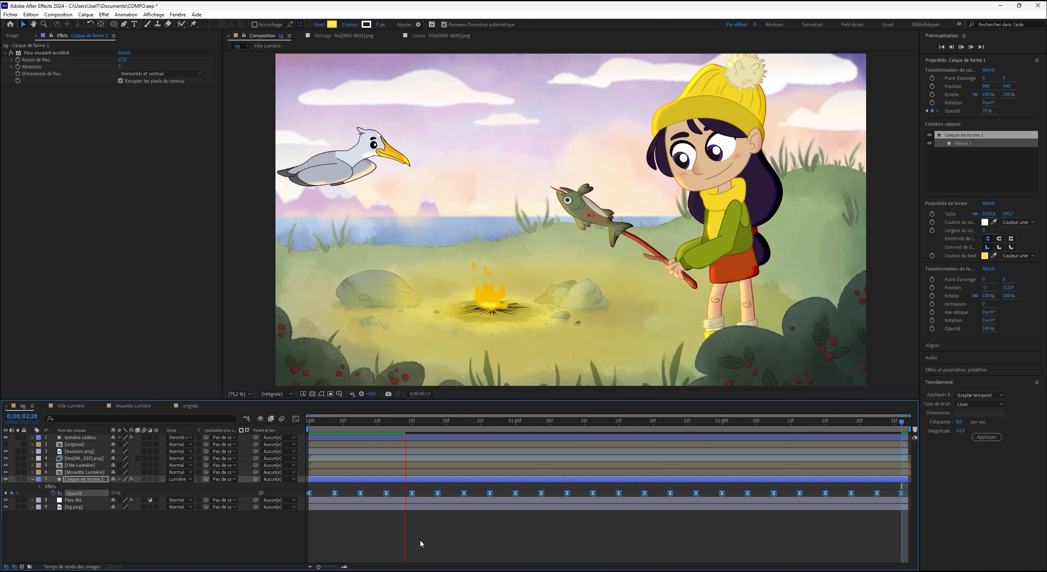
pyautogui.press('space')
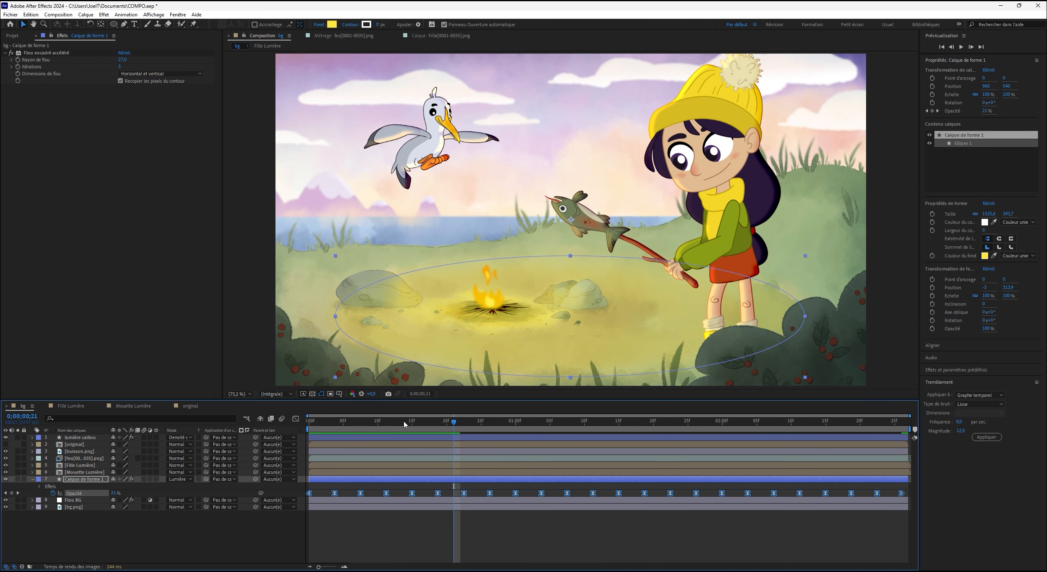
pyautogui.press('space')
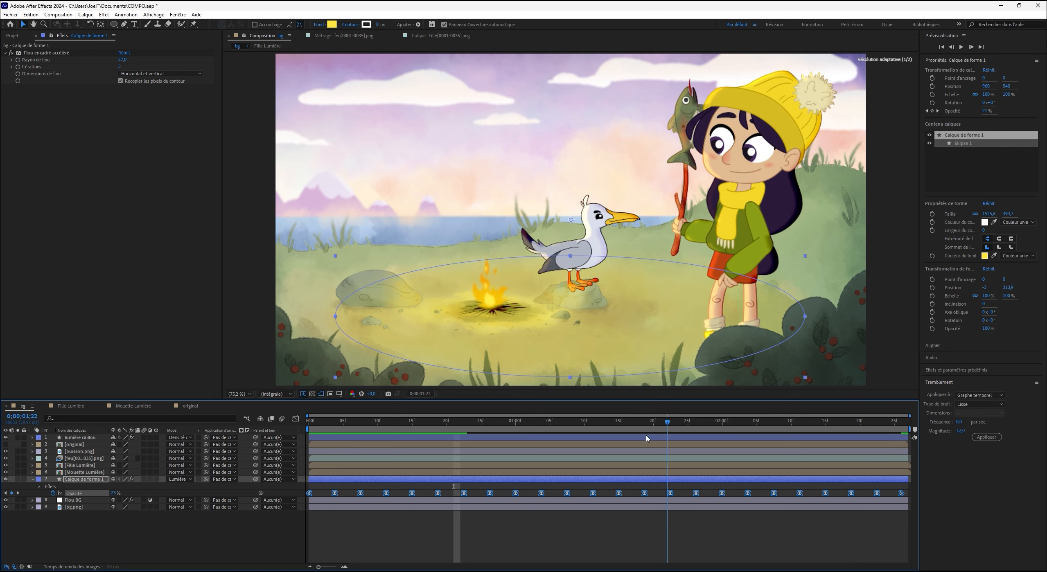
pyautogui.click(201, 528)
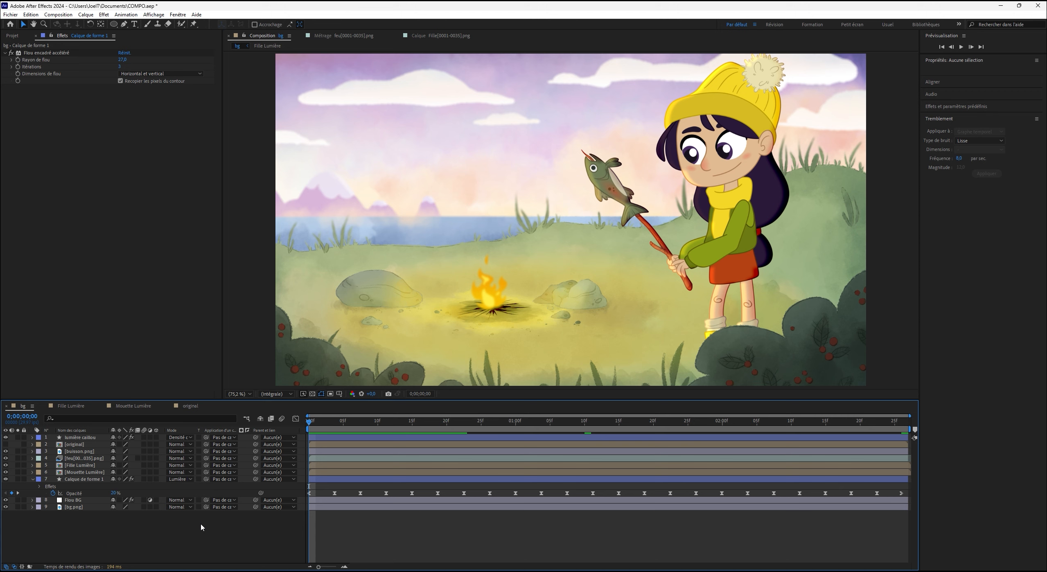
# Choose the Pen tool with the fire area in close view and set the shape fill to dark purple 452660.
pyautogui.scroll(1, 379, 292)
pyautogui.moveTo(382, 293); pyautogui.dragTo(437, 214)
pyautogui.click(124, 24)
pyautogui.click(263, 25)
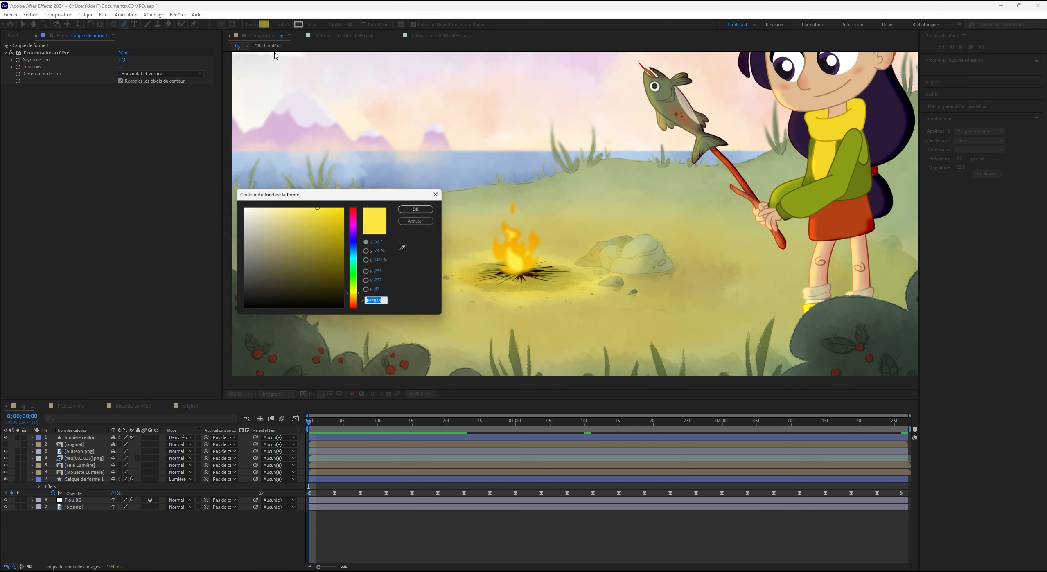
pyautogui.click(407, 248)
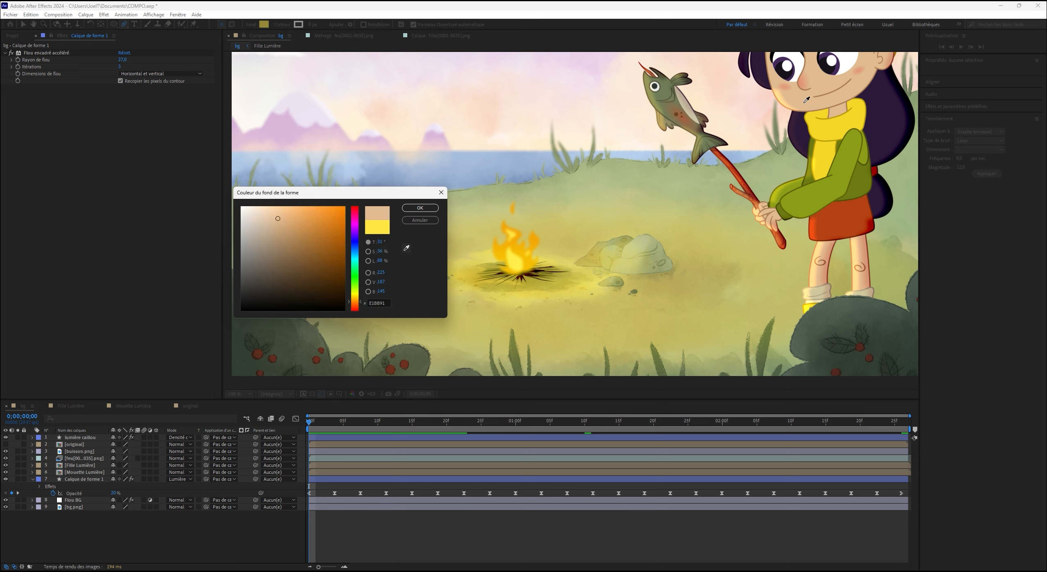
pyautogui.moveTo(298, 286); pyautogui.dragTo(304, 272)
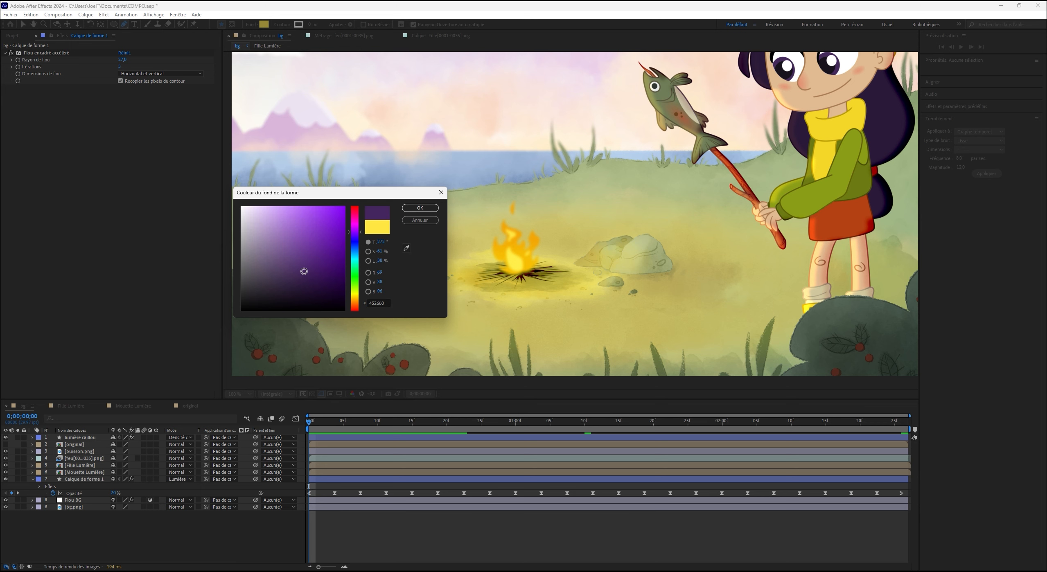
pyautogui.click(420, 207)
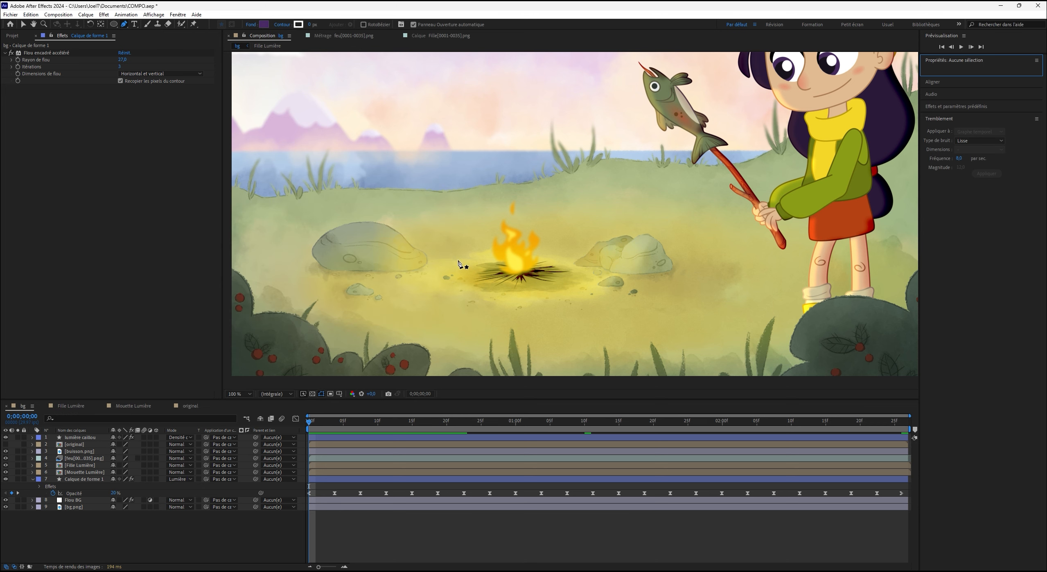
# Draw a closed, curved shadow shape over the side of the large rock facing away from the fire and onto the ground beside it.
pyautogui.click(398, 236)
pyautogui.hotkey('ctrl', 'z')
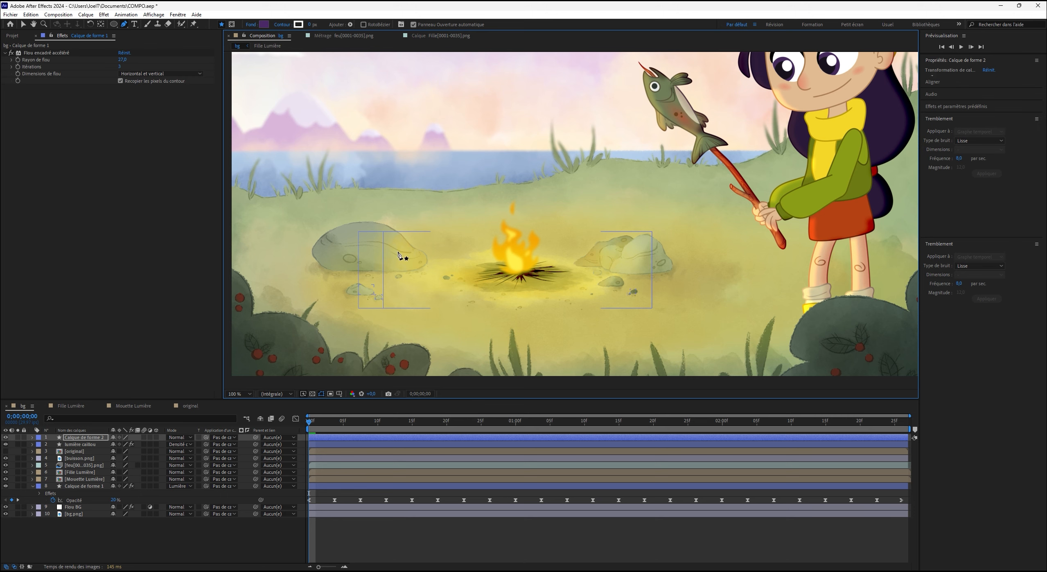
pyautogui.moveTo(328, 232); pyautogui.dragTo(337, 241)
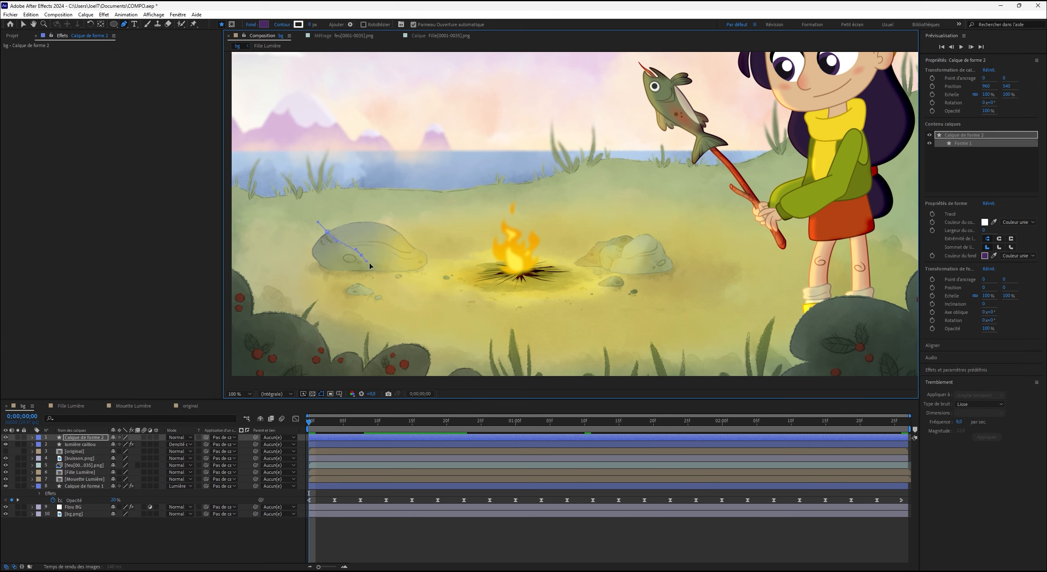
pyautogui.moveTo(395, 269); pyautogui.dragTo(402, 271)
pyautogui.moveTo(320, 267)
pyautogui.mouseDown()
pyautogui.moveTo(329, 269)
pyautogui.moveTo(310, 251)
pyautogui.mouseUp()
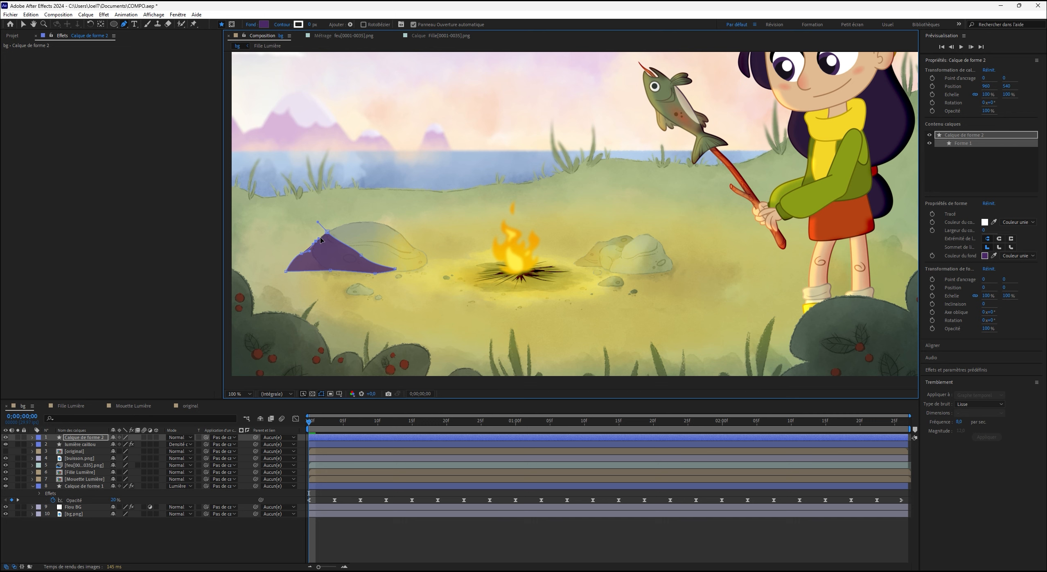
pyautogui.click(327, 233)
pyautogui.moveTo(318, 223); pyautogui.dragTo(326, 232)
# Draw a closed shadow shape on the far side of the rock group across the fire, in the same shape layer.
pyautogui.moveTo(632, 273); pyautogui.dragTo(651, 248)
pyautogui.click(664, 248)
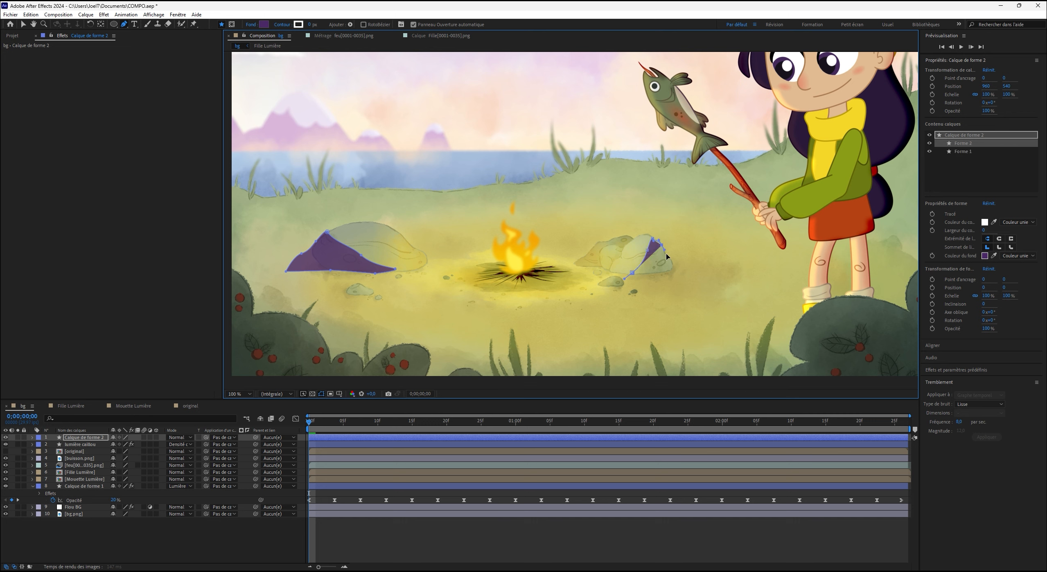
pyautogui.click(655, 274)
pyautogui.click(644, 273)
# Draw curved shadow shapes on the small stone and the tiny pebble in front of the rock group across the fire.
pyautogui.moveTo(610, 284); pyautogui.dragTo(619, 279)
pyautogui.scroll(2, 634, 287)
pyautogui.moveTo(536, 162); pyautogui.dragTo(680, 308)
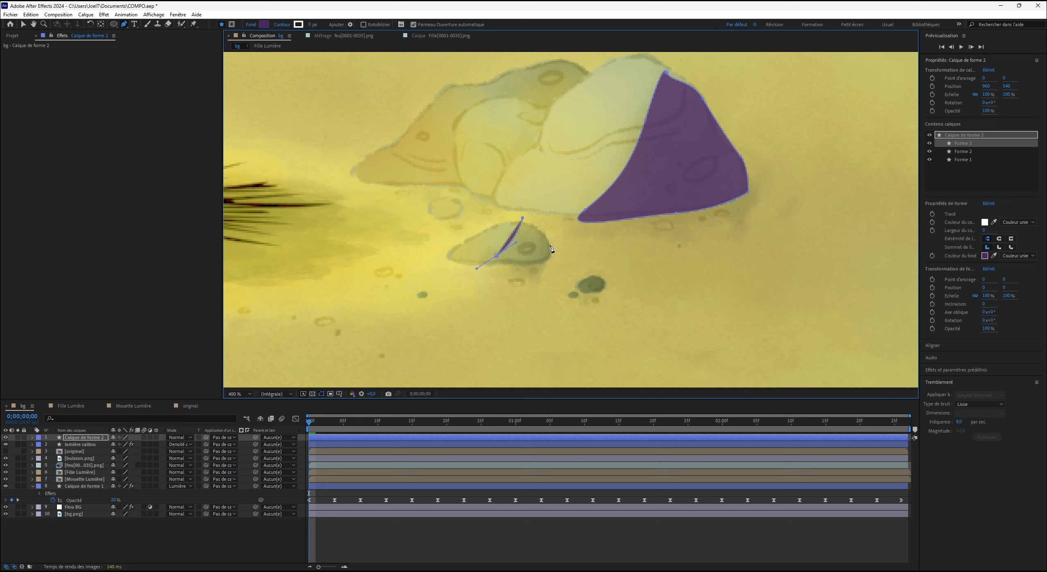
pyautogui.moveTo(549, 244); pyautogui.dragTo(509, 272)
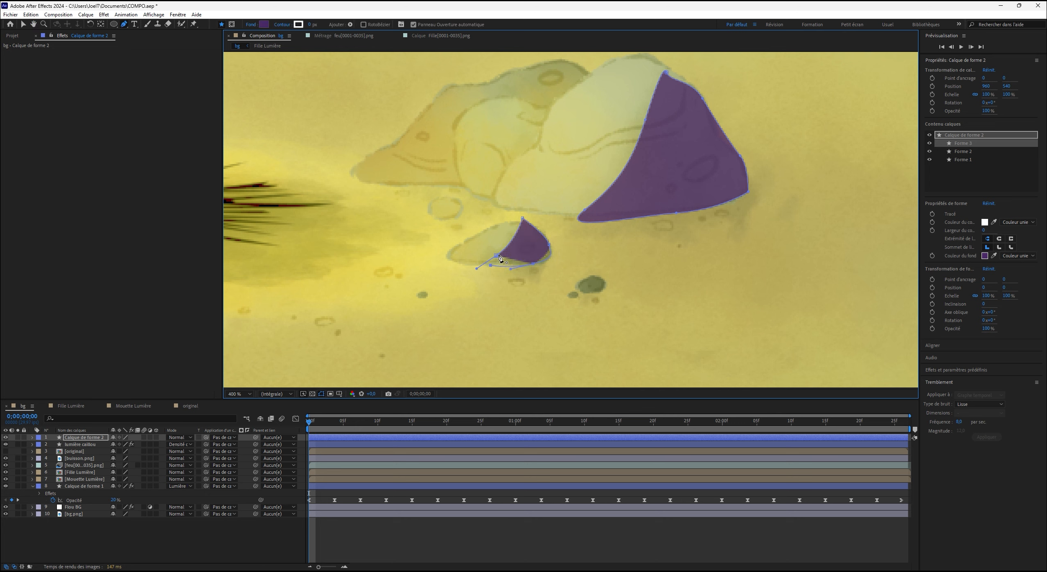
pyautogui.click(497, 255)
pyautogui.moveTo(593, 278); pyautogui.dragTo(583, 294)
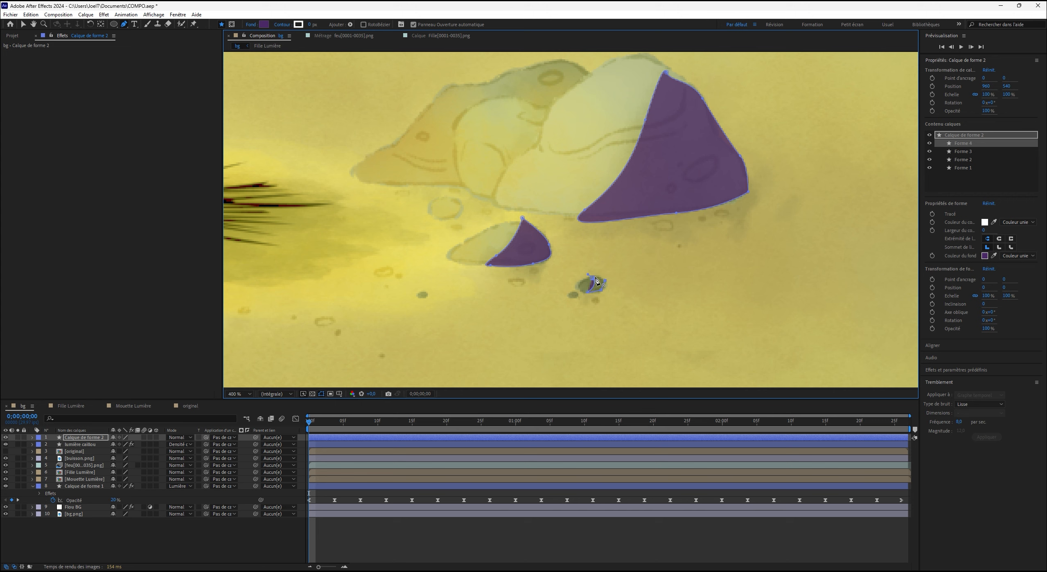
# Draw a shadow shape over the upper back stone of the rock group and refine its curves to follow the stone's outline.
pyautogui.moveTo(426, 113); pyautogui.dragTo(540, 286)
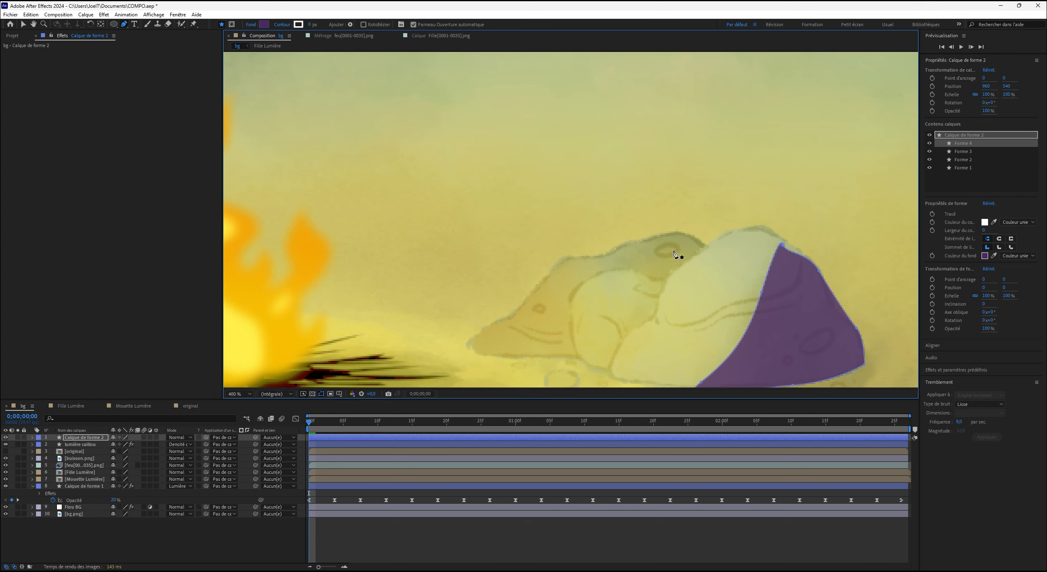
pyautogui.click(683, 233)
pyautogui.click(657, 236)
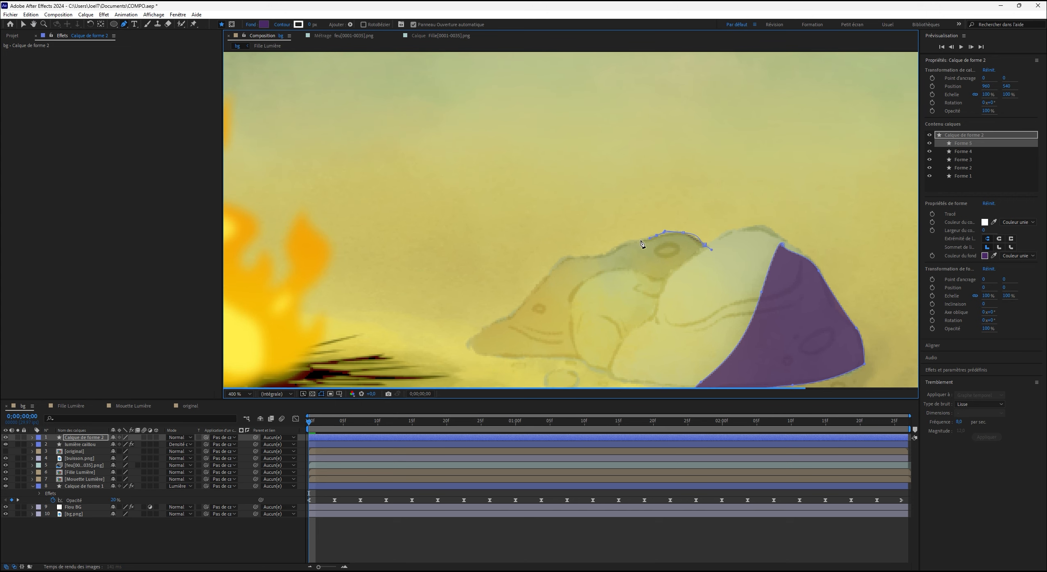
pyautogui.click(650, 238)
pyautogui.click(629, 242)
pyautogui.moveTo(632, 266); pyautogui.dragTo(654, 284)
pyautogui.click(667, 277)
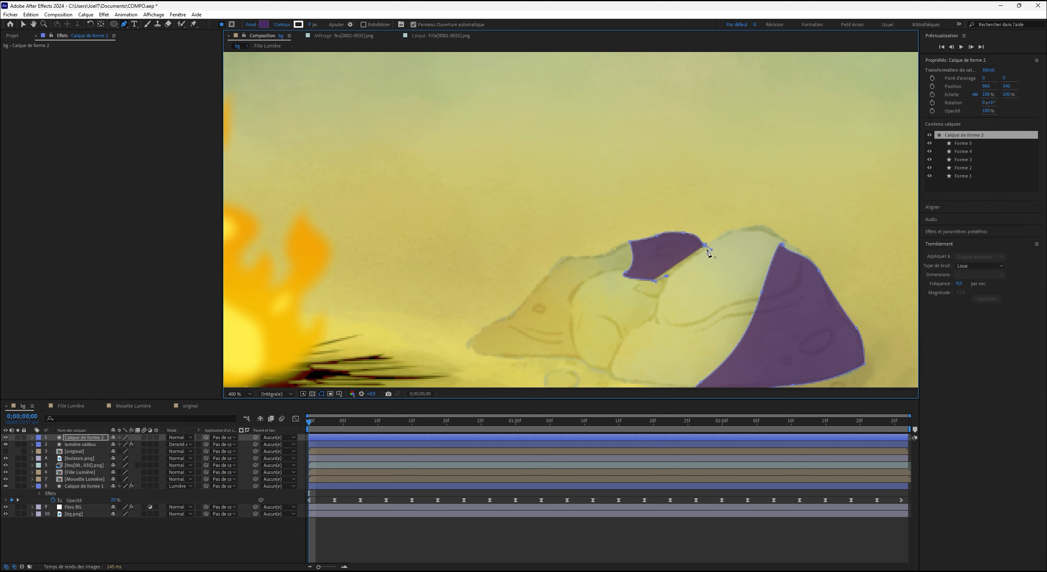
pyautogui.click(707, 250)
pyautogui.moveTo(626, 272); pyautogui.dragTo(662, 279)
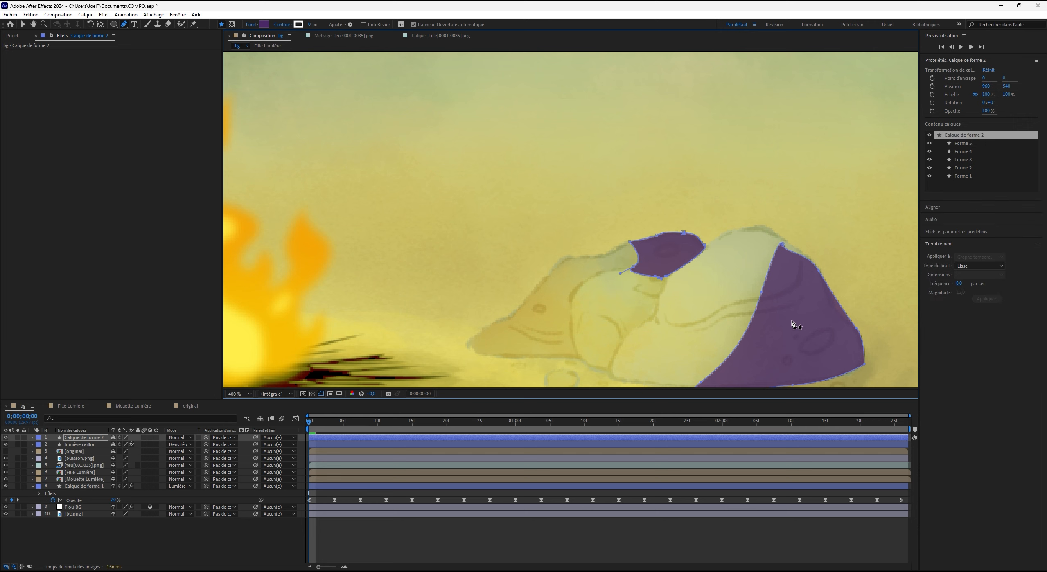
# Reshape the rock group's large shadow so it stretches out to a point on the ground away from the fire.
pyautogui.moveTo(812, 315); pyautogui.dragTo(630, 203)
pyautogui.moveTo(682, 253); pyautogui.dragTo(788, 274)
pyautogui.moveTo(683, 225); pyautogui.dragTo(710, 228)
pyautogui.moveTo(655, 271); pyautogui.dragTo(621, 277)
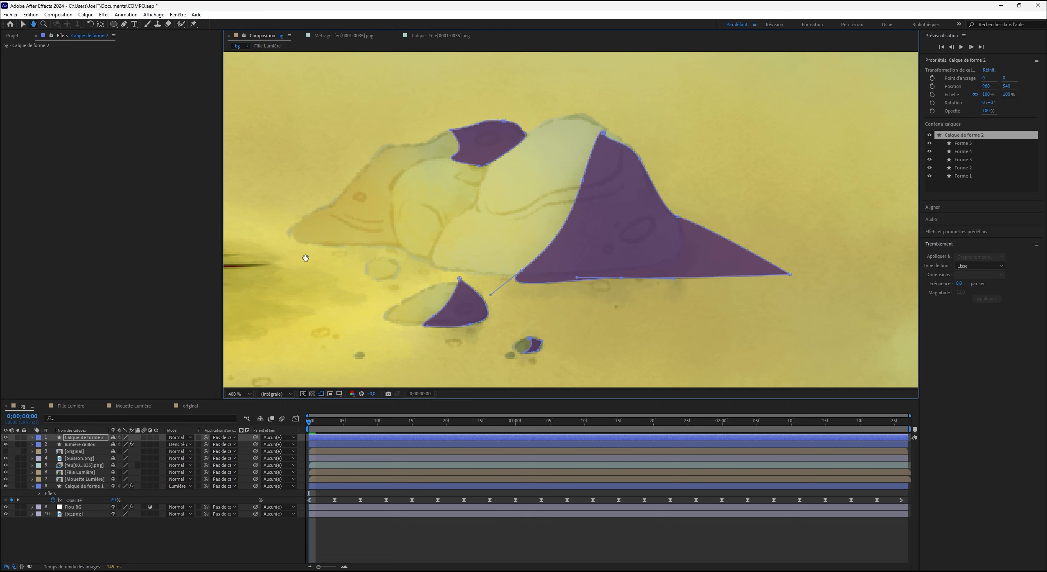
# Draw shadow shapes on the small stone and the pebble in front of the large rock, extending away from the fire.
pyautogui.moveTo(301, 257); pyautogui.dragTo(750, 242)
pyautogui.scroll(-1, 453, 235)
pyautogui.scroll(-1, 453, 235)
pyautogui.scroll(3, 458, 237)
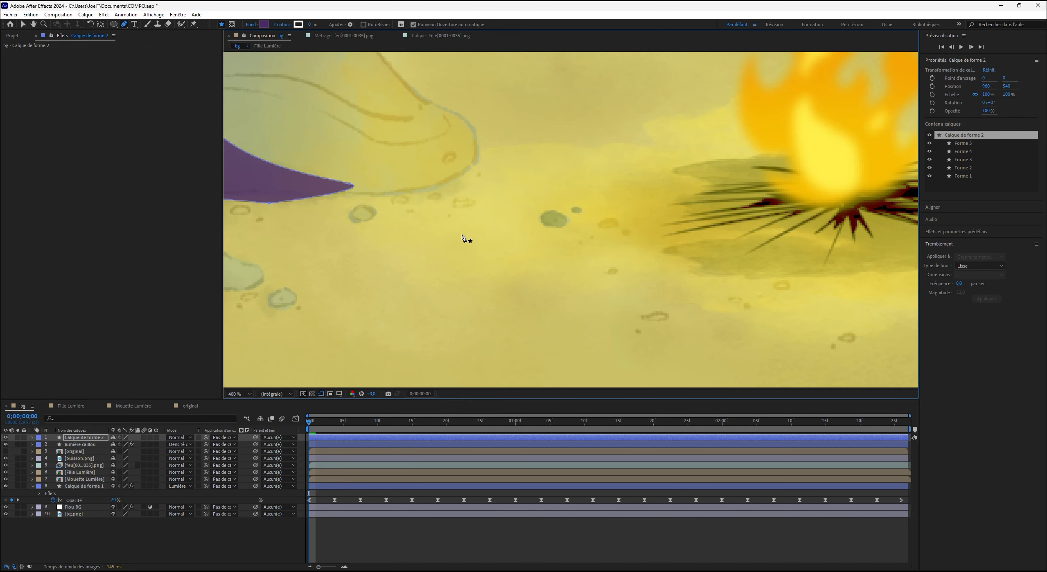
pyautogui.moveTo(326, 255); pyautogui.dragTo(750, 225)
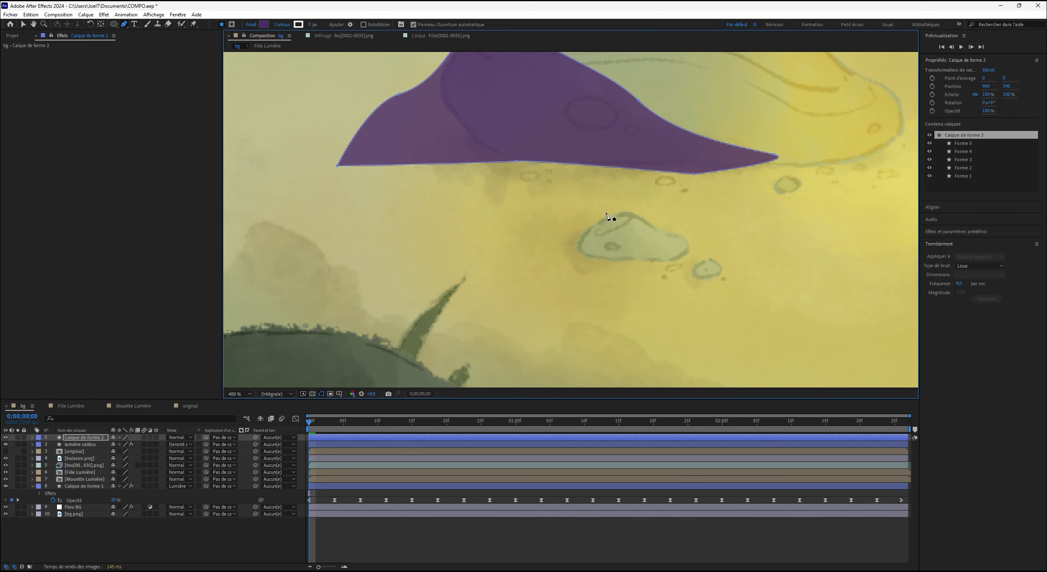
pyautogui.moveTo(620, 213); pyautogui.dragTo(598, 260)
pyautogui.click(636, 258)
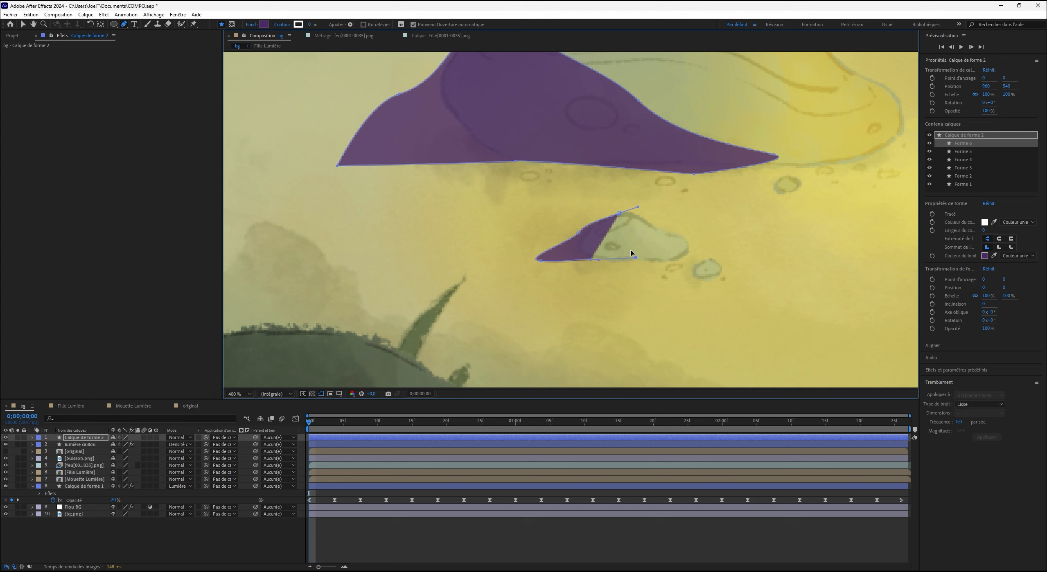
pyautogui.click(619, 213)
pyautogui.moveTo(704, 260); pyautogui.dragTo(685, 277)
pyautogui.click(656, 284)
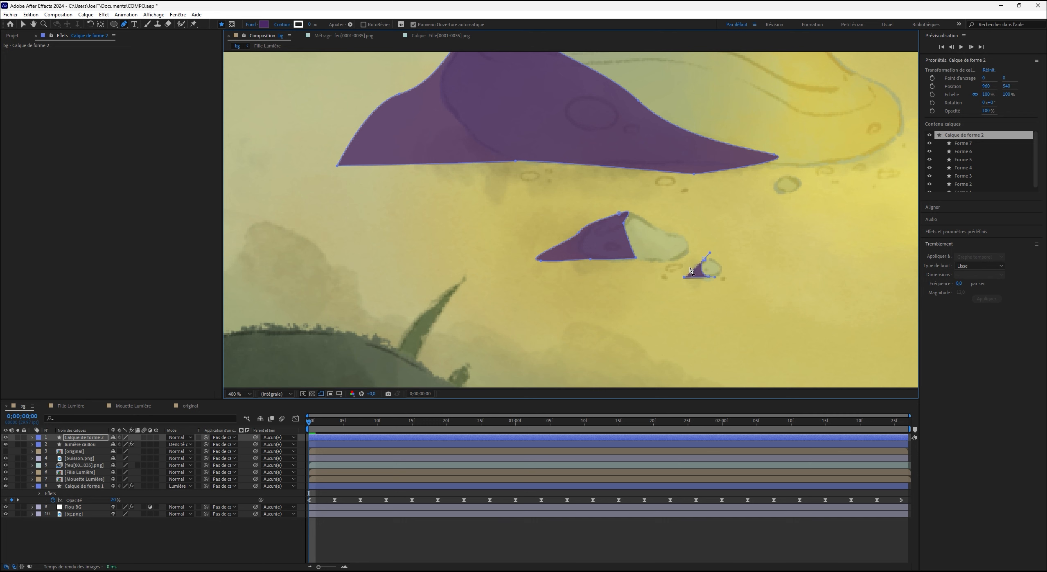
pyautogui.click(703, 260)
# Rename the shadow shape layer as ombre caillou.
pyautogui.scroll(-2, 772, 205)
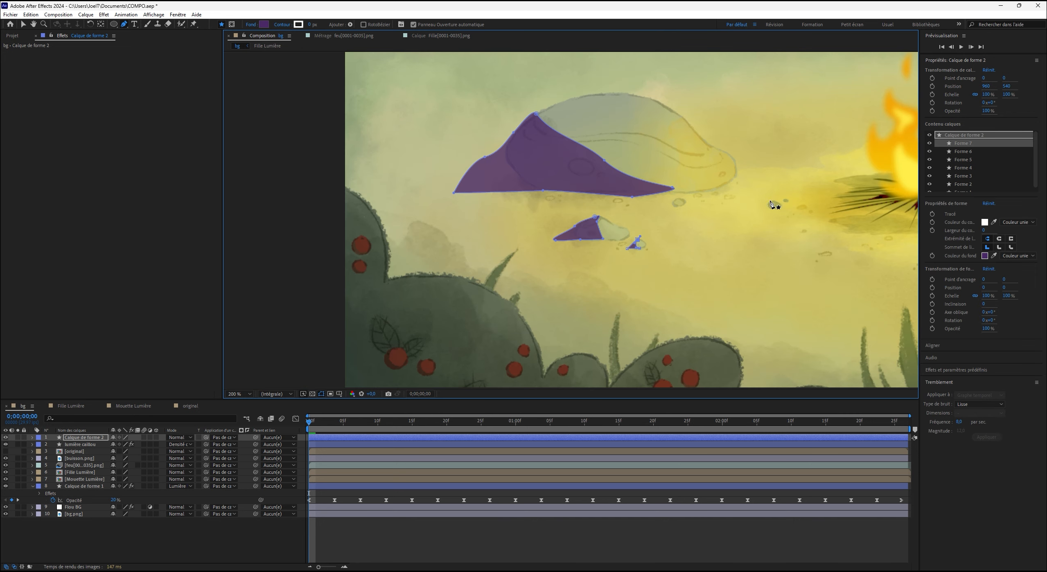
pyautogui.scroll(-1, 636, 236)
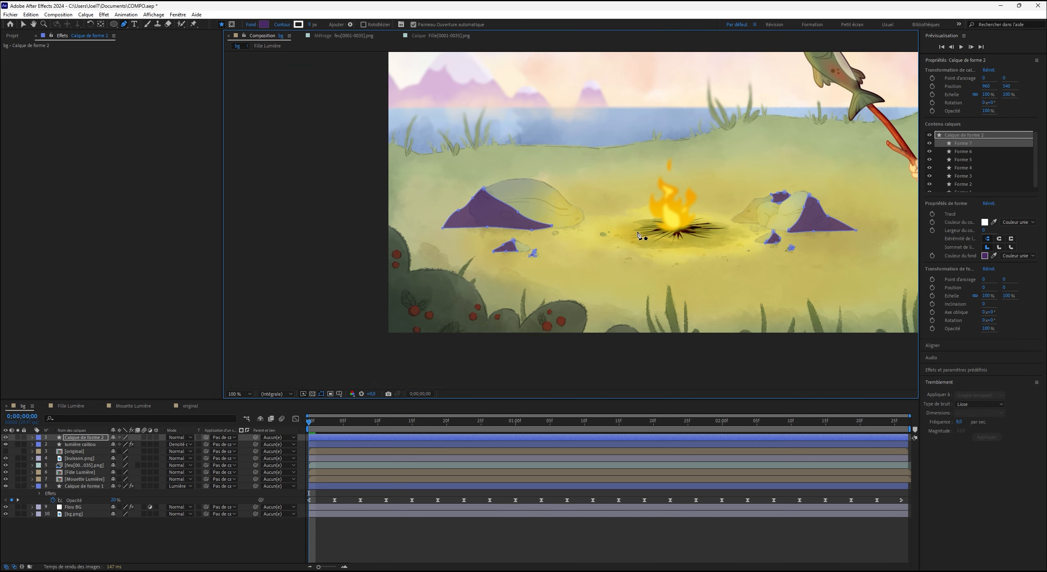
pyautogui.moveTo(738, 185); pyautogui.dragTo(610, 227)
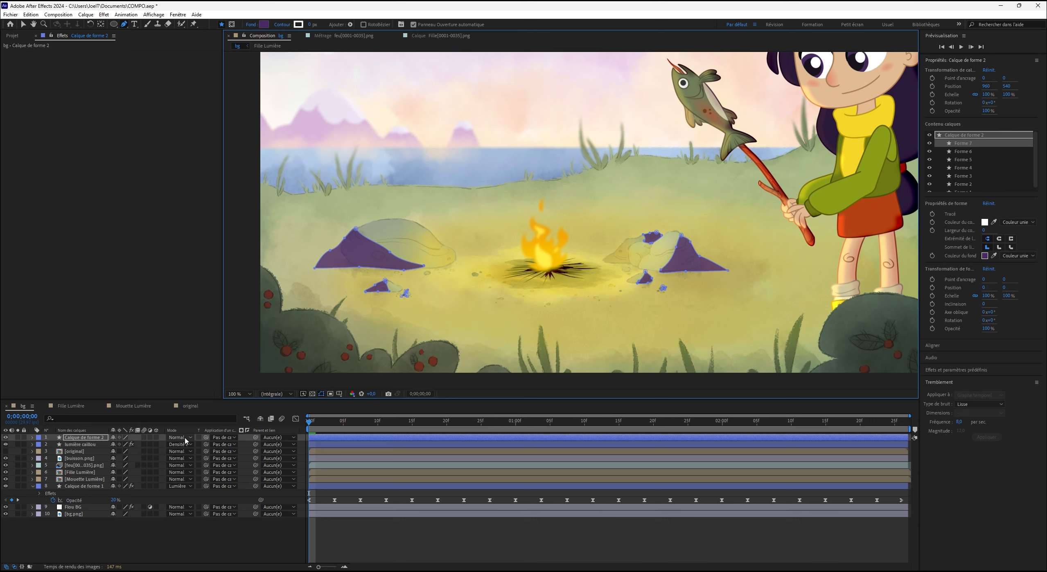
pyautogui.click(89, 438)
pyautogui.press('Return')
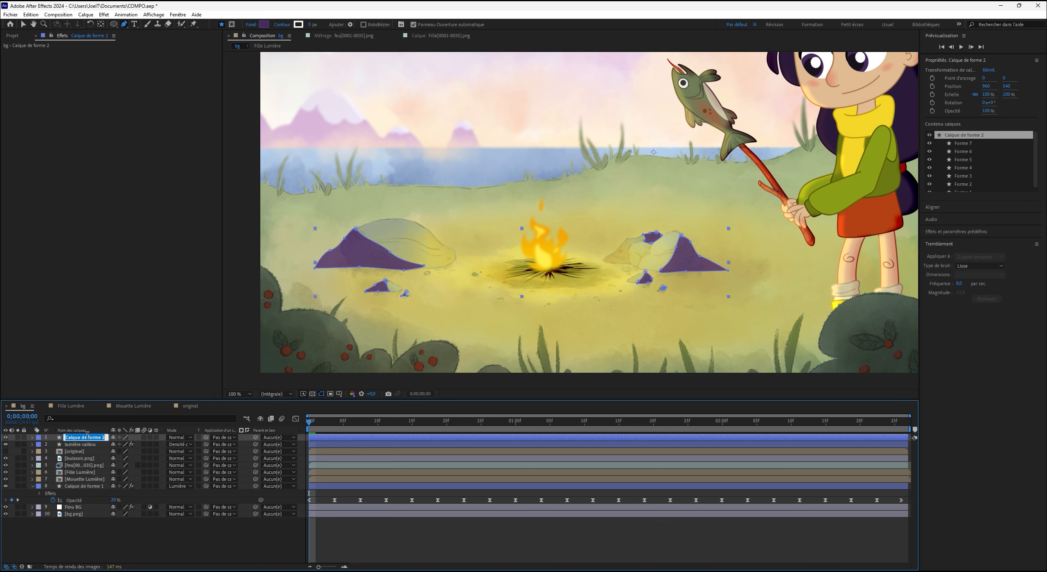
pyautogui.write('ombre caillou')
pyautogui.press('Return')
# Set the ombre caillou layer's blending mode to Densité couleur + and lower its Opacité to 21 %.
pyautogui.click(179, 438)
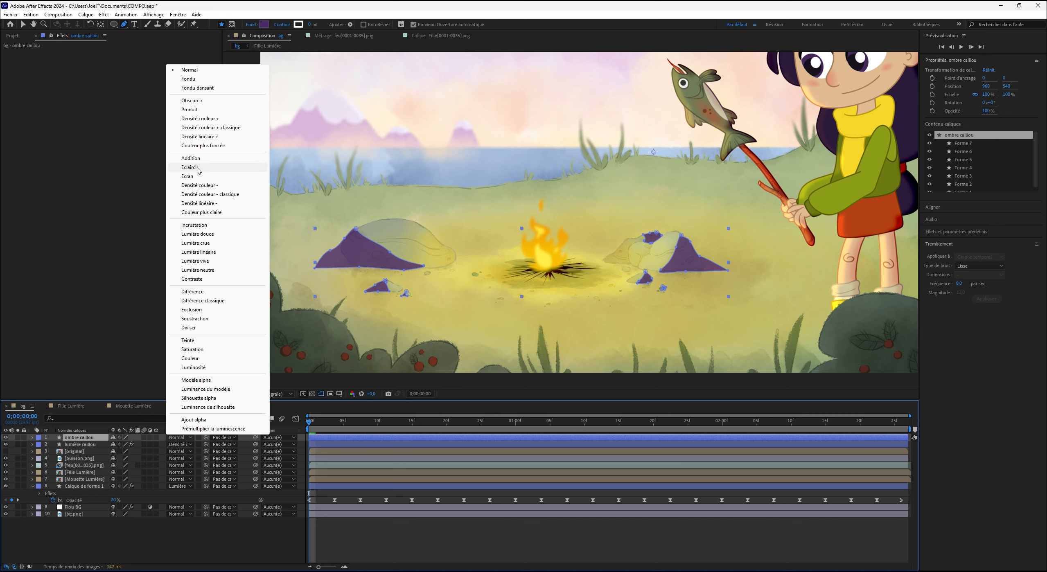
pyautogui.click(222, 118)
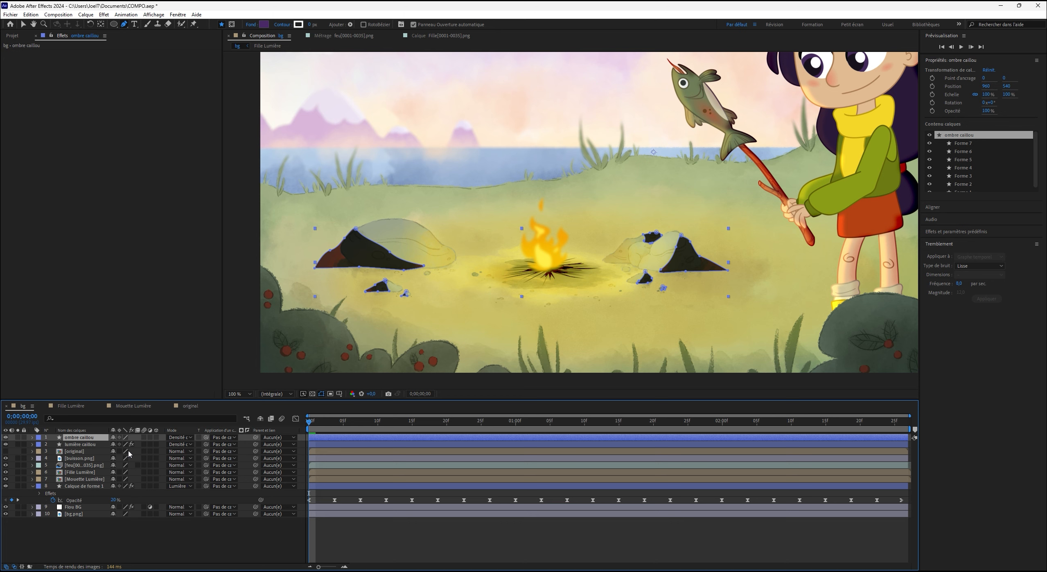
pyautogui.press('t')
pyautogui.moveTo(116, 444); pyautogui.dragTo(93, 451)
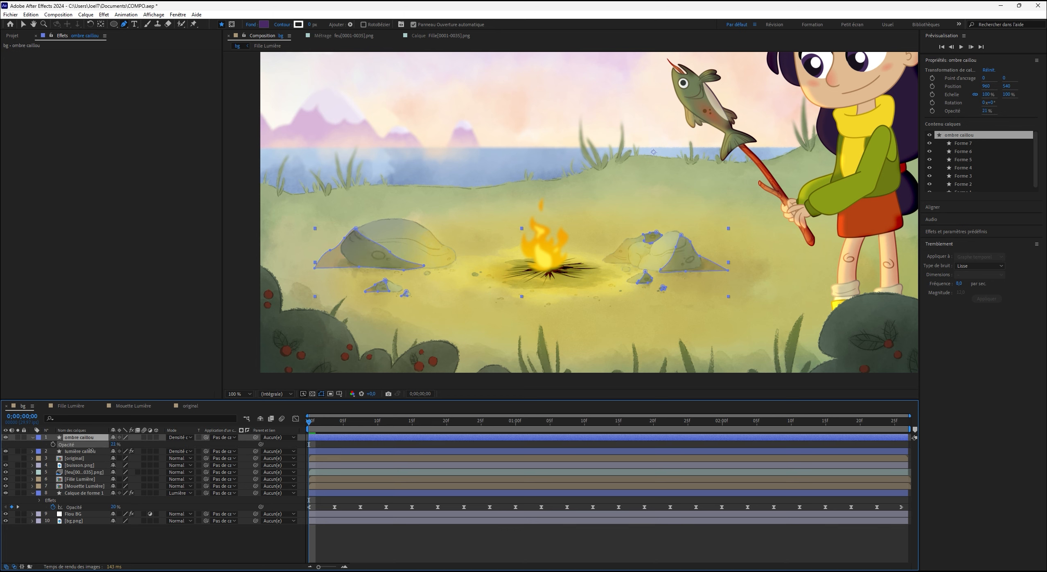
# Apply Flou encadré accéléré to the ombre caillou layer with a Rayon de flou of 5, and raise the radius to 15.
pyautogui.rightClick(108, 241)
pyautogui.click(123, 252)
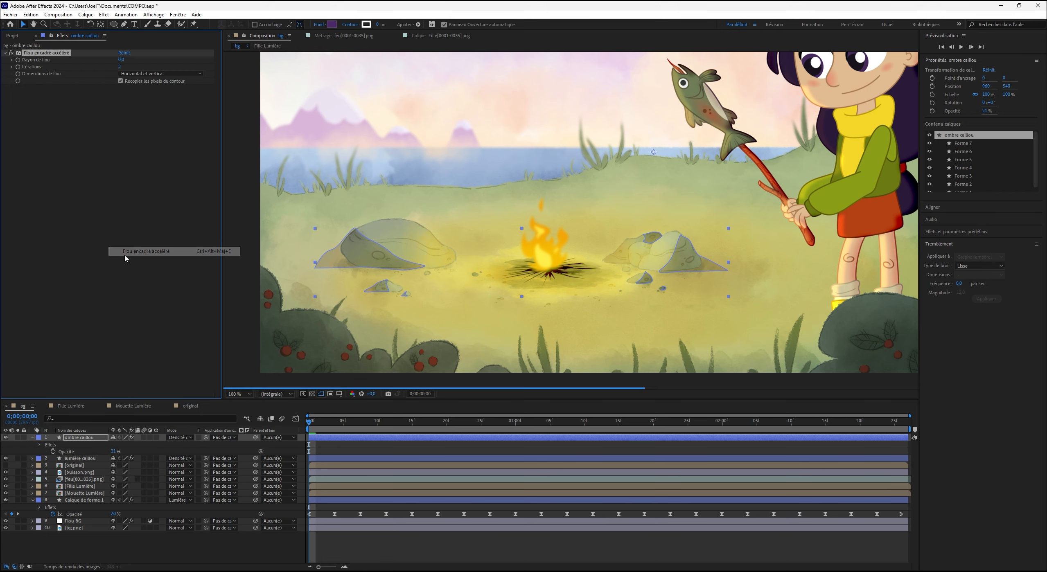
pyautogui.click(122, 60)
pyautogui.write('5')
pyautogui.press('Return')
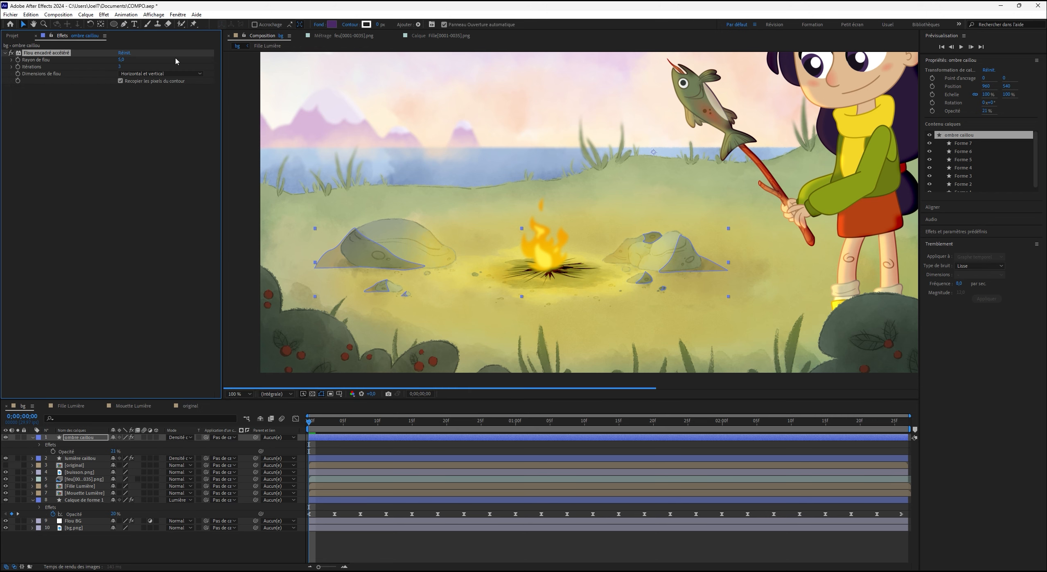
pyautogui.click(333, 448)
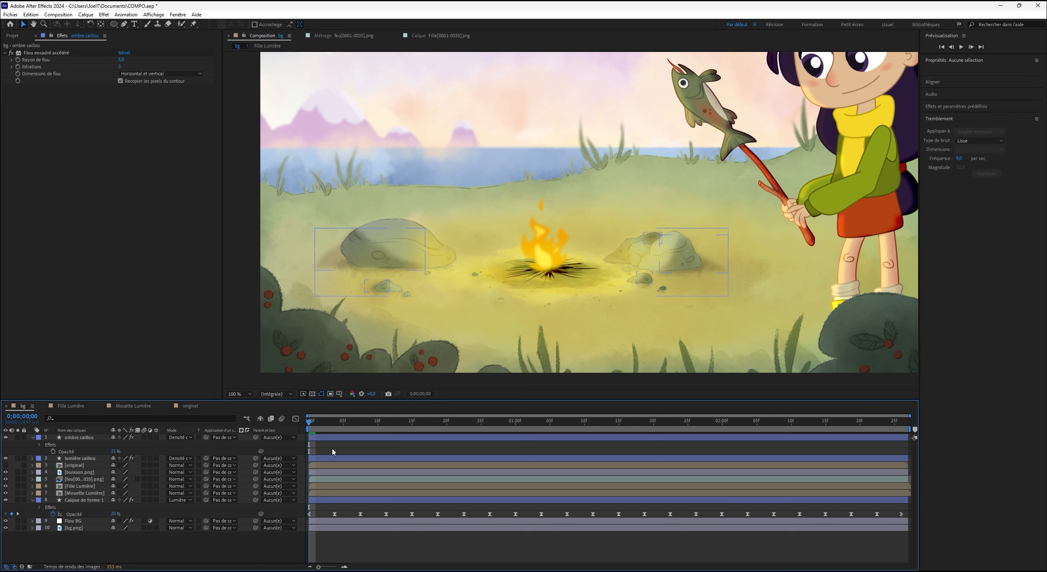
pyautogui.moveTo(122, 59); pyautogui.dragTo(127, 58)
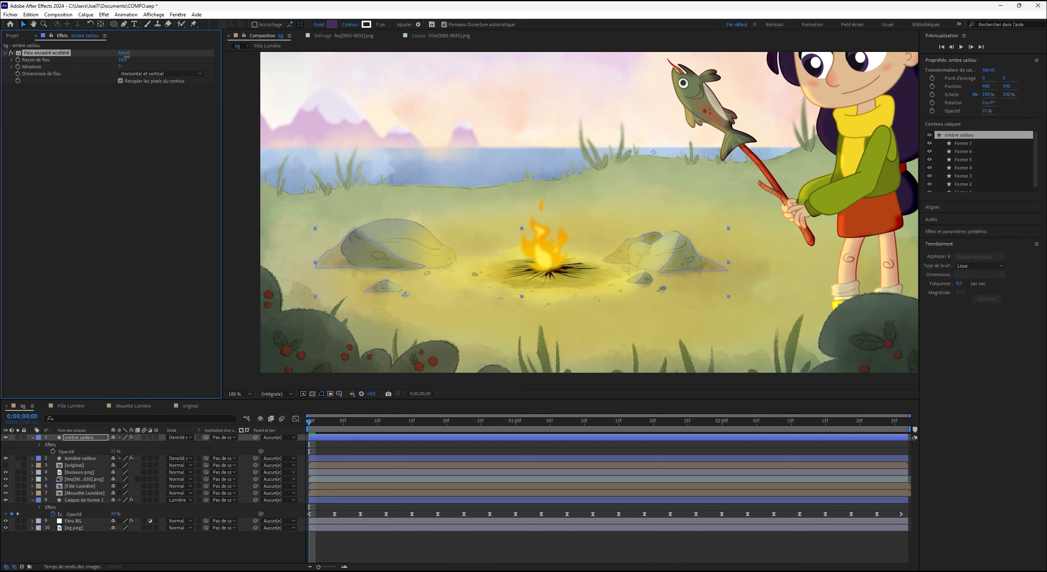
# Try Lumière douce on the ombre caillou layer, switch its blending to Lumière vive, and compare the rock with and without the layer.
pyautogui.click(180, 438)
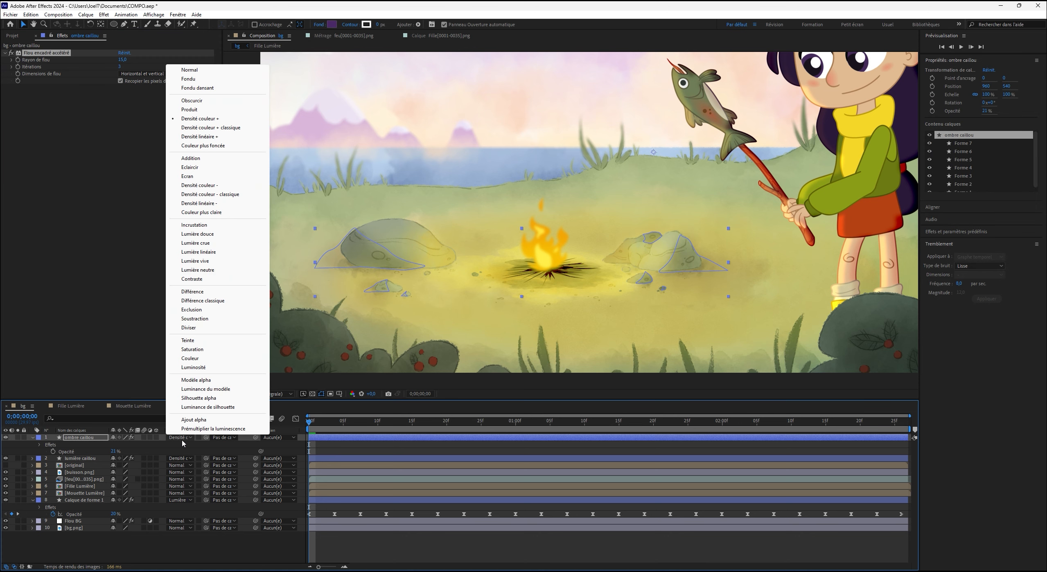
pyautogui.click(207, 234)
pyautogui.scroll(2, 407, 262)
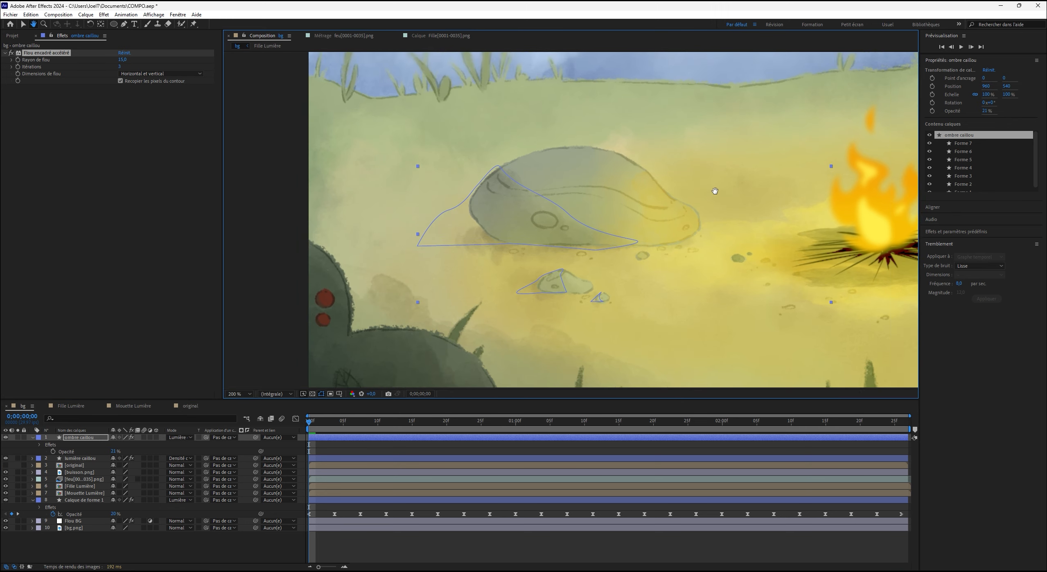
pyautogui.click(180, 438)
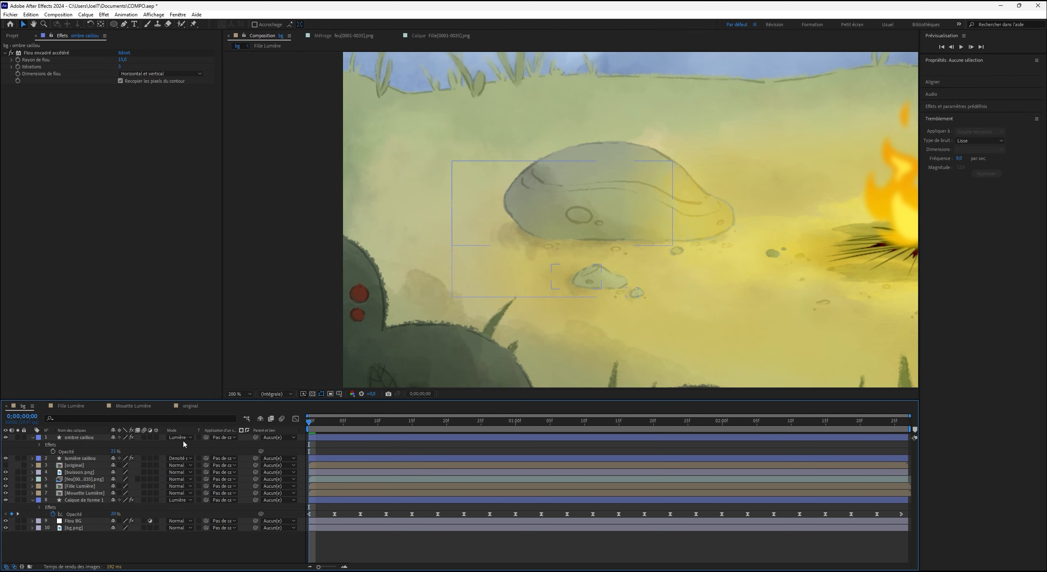
pyautogui.click(213, 262)
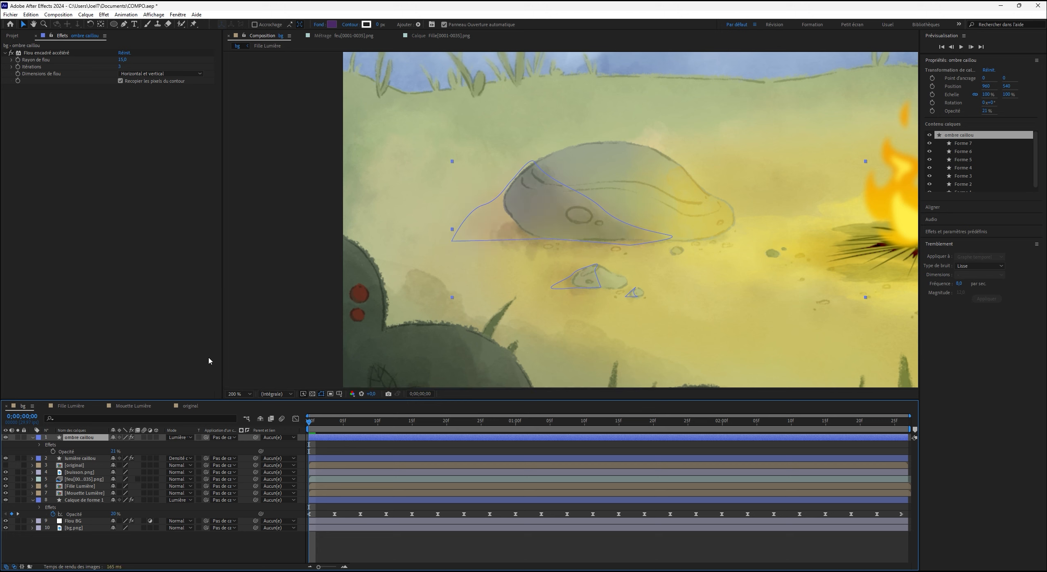
pyautogui.click(10, 446)
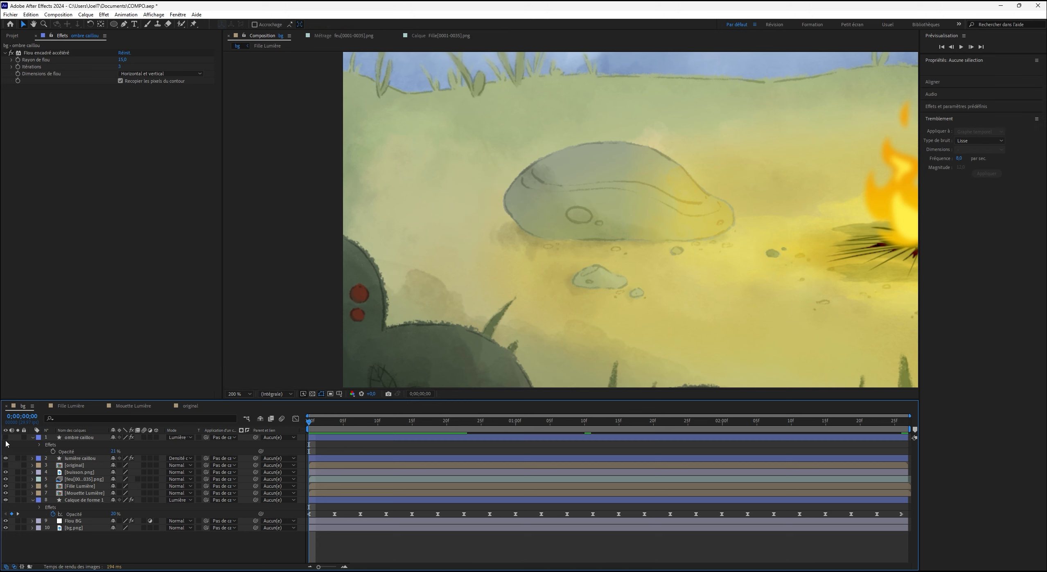
pyautogui.click(6, 438)
# Try Densité couleur + blending on the ombre caillou layer again and undo the change.
pyautogui.click(179, 438)
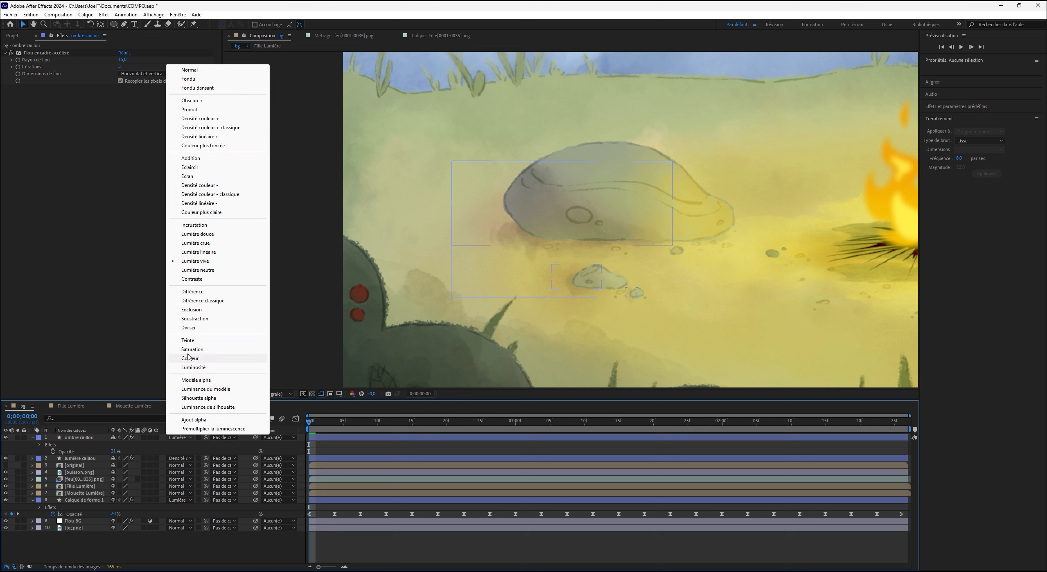
pyautogui.click(200, 118)
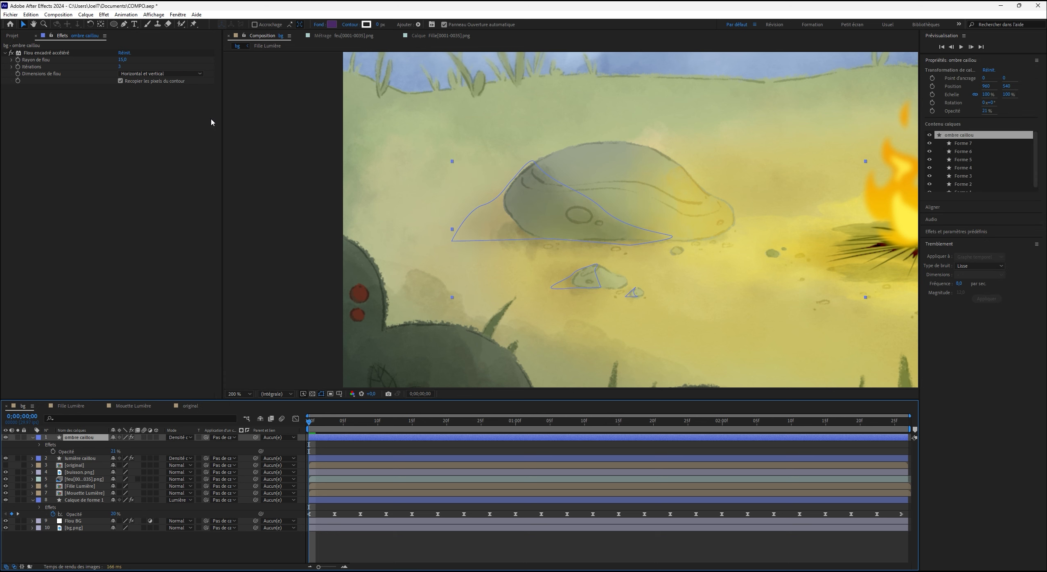
pyautogui.hotkey('ctrl', 'z')
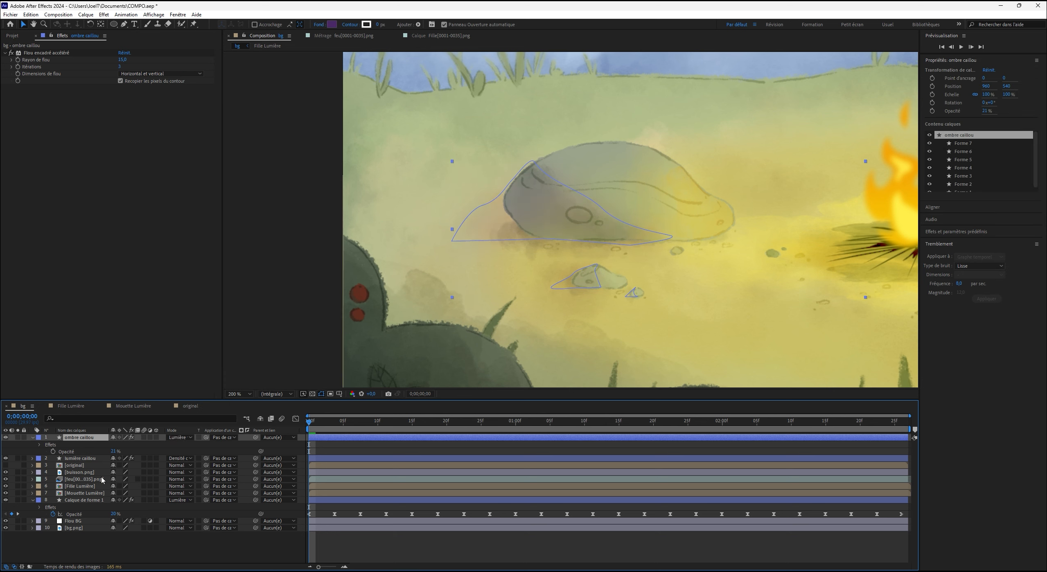
# Raise the ombre caillou layer's Opacité to 29 % and keyframe it at the start and end of the composition.
pyautogui.moveTo(111, 452); pyautogui.dragTo(117, 451)
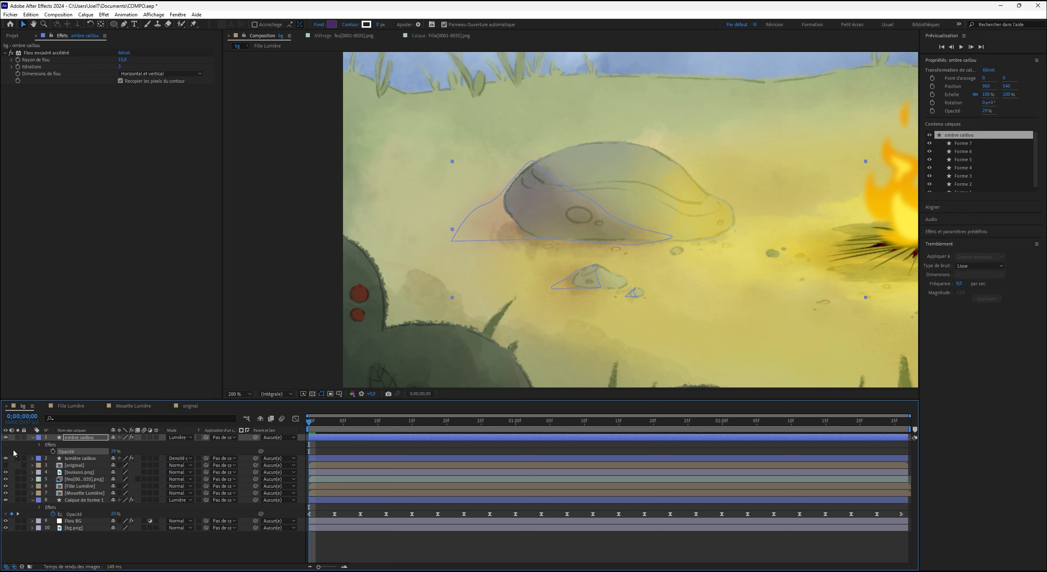
pyautogui.click(53, 451)
pyautogui.press('End')
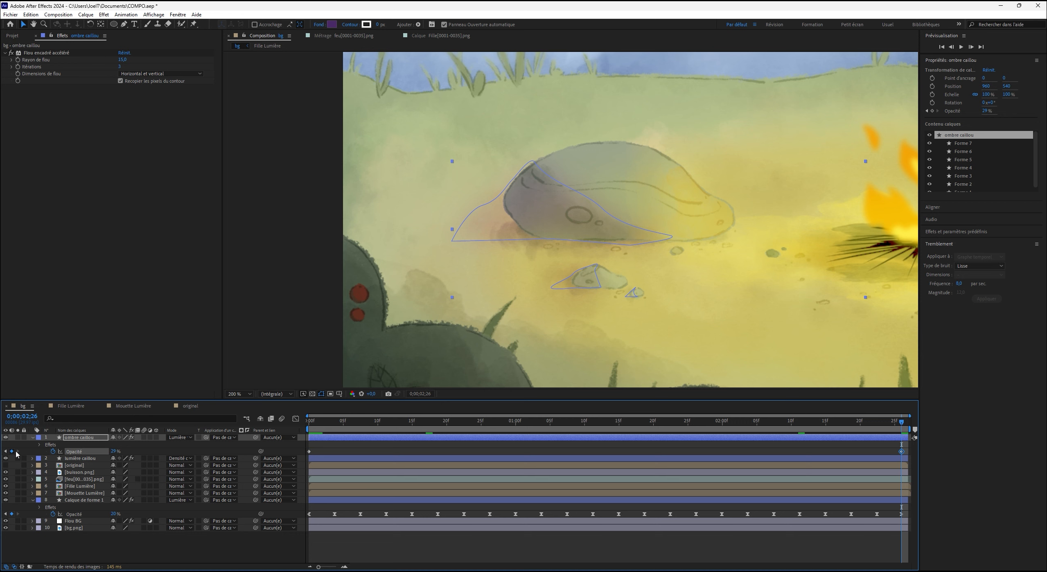
# Apply Tremblement with a Magnitude of 12 to the ombre caillou layer's Opacité keyframes and preview the flickering shadows.
pyautogui.click(74, 451)
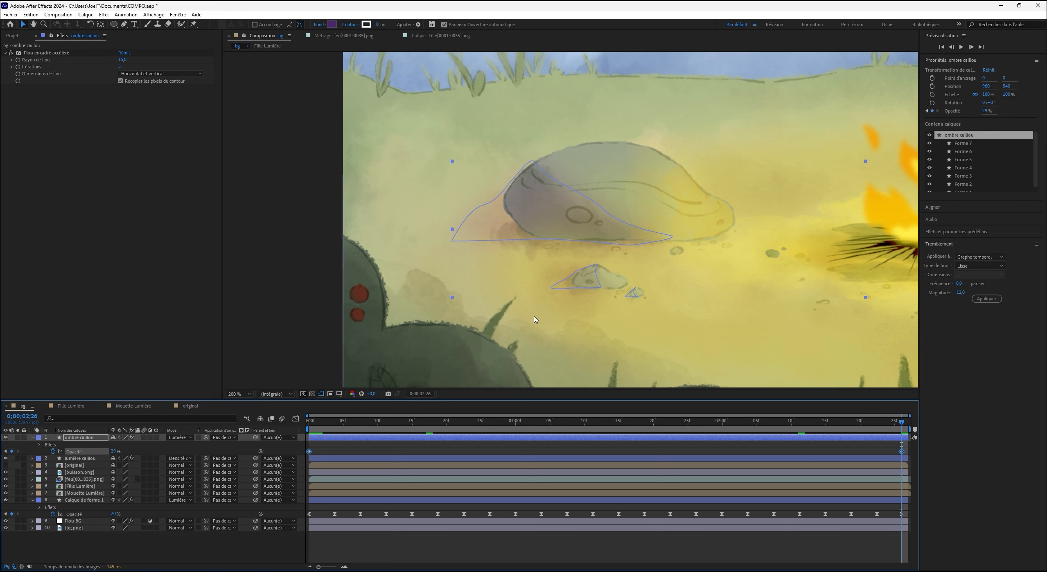
pyautogui.click(987, 299)
pyautogui.press(',')
pyautogui.moveTo(669, 180); pyautogui.dragTo(551, 221)
pyautogui.press('space')
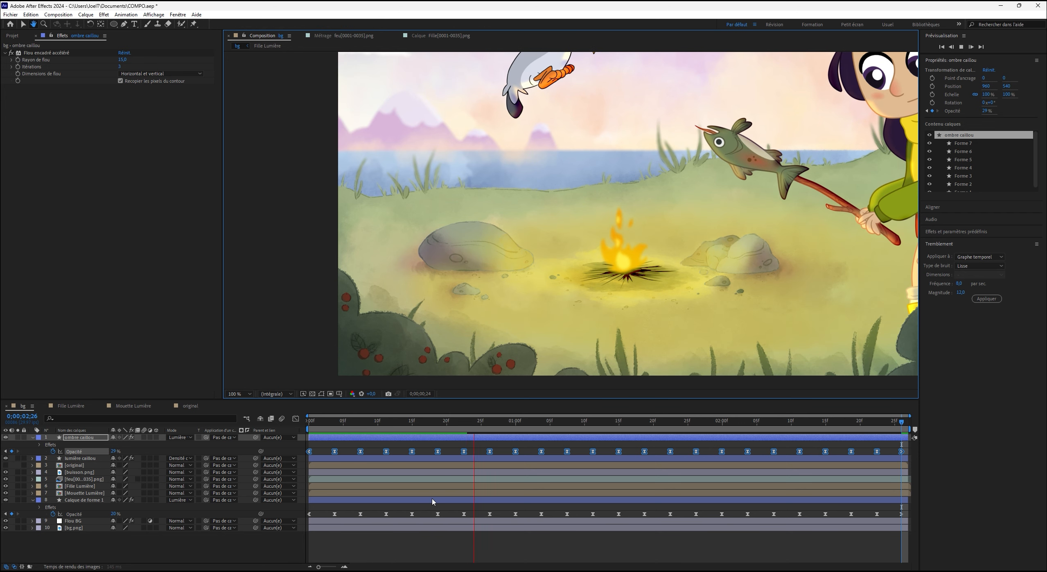
pyautogui.press('space')
pyautogui.moveTo(454, 424)
pyautogui.mouseDown()
pyautogui.moveTo(840, 426)
pyautogui.moveTo(440, 422)
pyautogui.mouseUp()
# Save the project and collapse the keyframed properties of all layers in the bg composition.
pyautogui.click(355, 545)
pyautogui.hotkey('ctrl', 's')
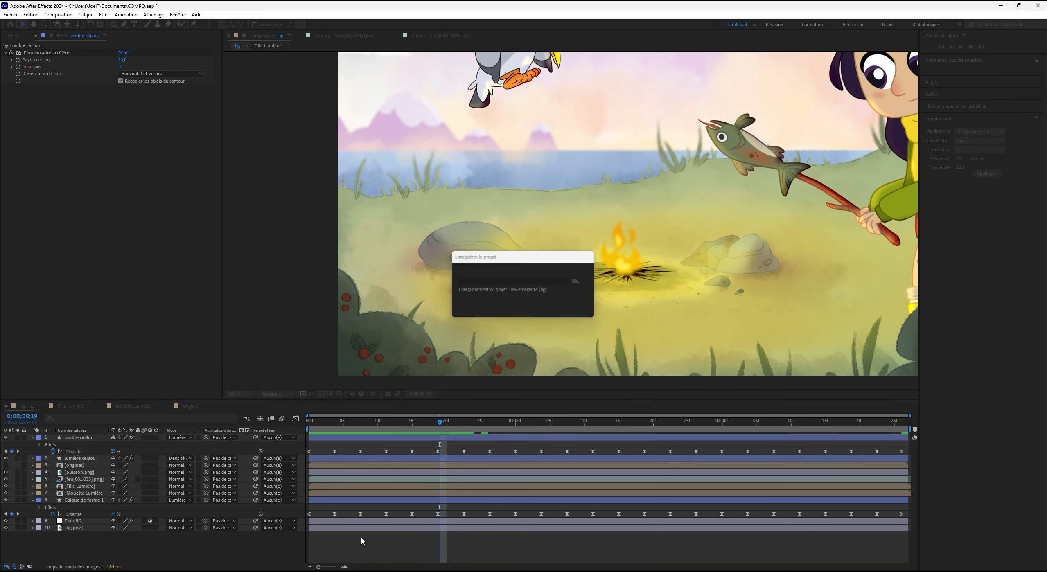
pyautogui.hotkey('ctrl', 'a')
pyautogui.press('u')
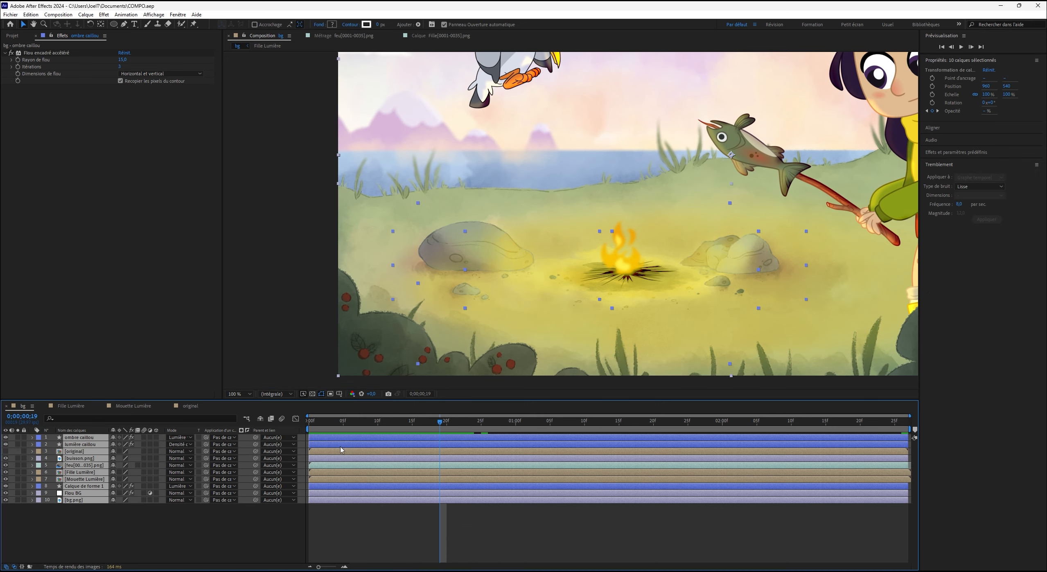
pyautogui.click(386, 531)
# View the whole campfire scene in the frame and preview its animation.
pyautogui.press('h')
pyautogui.moveTo(447, 272); pyautogui.dragTo(649, 146)
pyautogui.press('v')
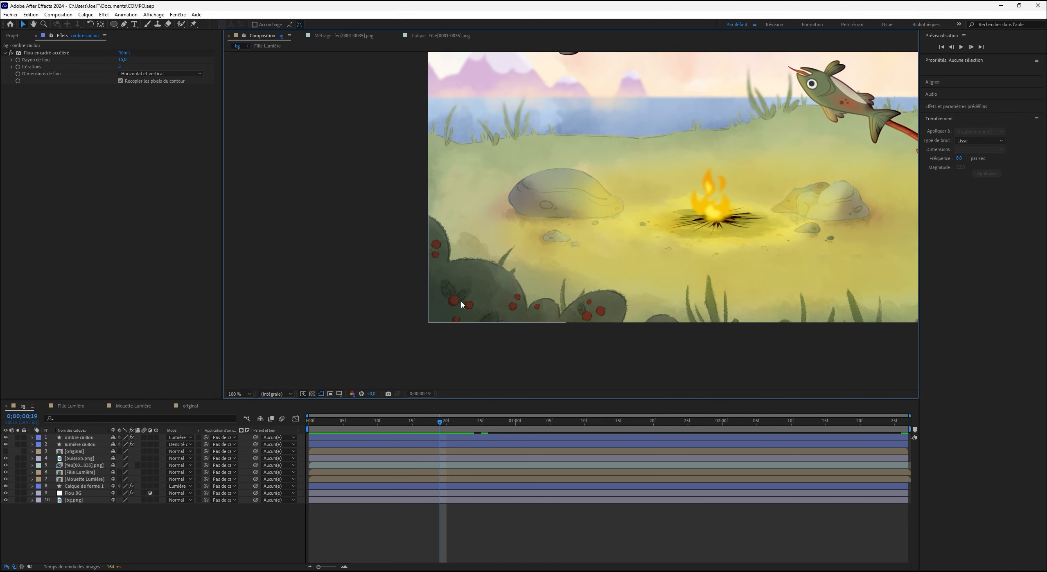
pyautogui.scroll(-2, 758, 168)
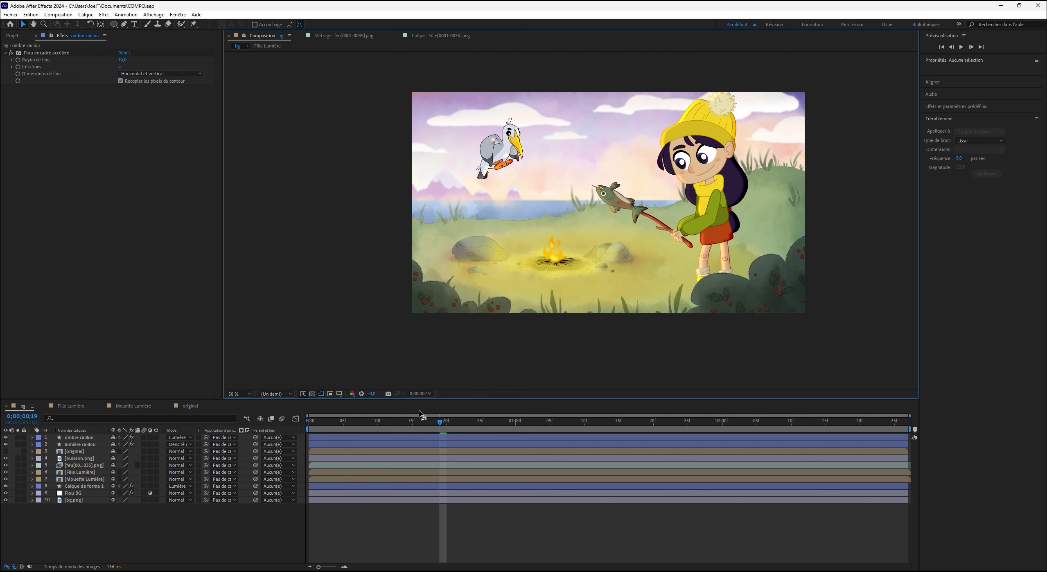
pyautogui.click(396, 428)
pyautogui.press('space')
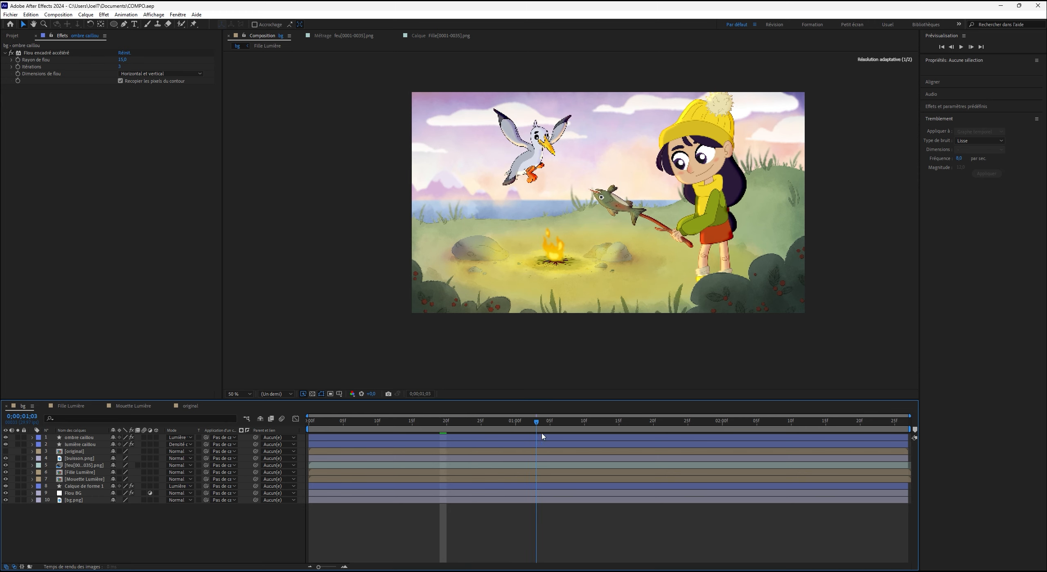
# Move the buisson.png layer to the top of the layer stack and duplicate it.
pyautogui.scroll(2, 512, 242)
pyautogui.click(391, 348)
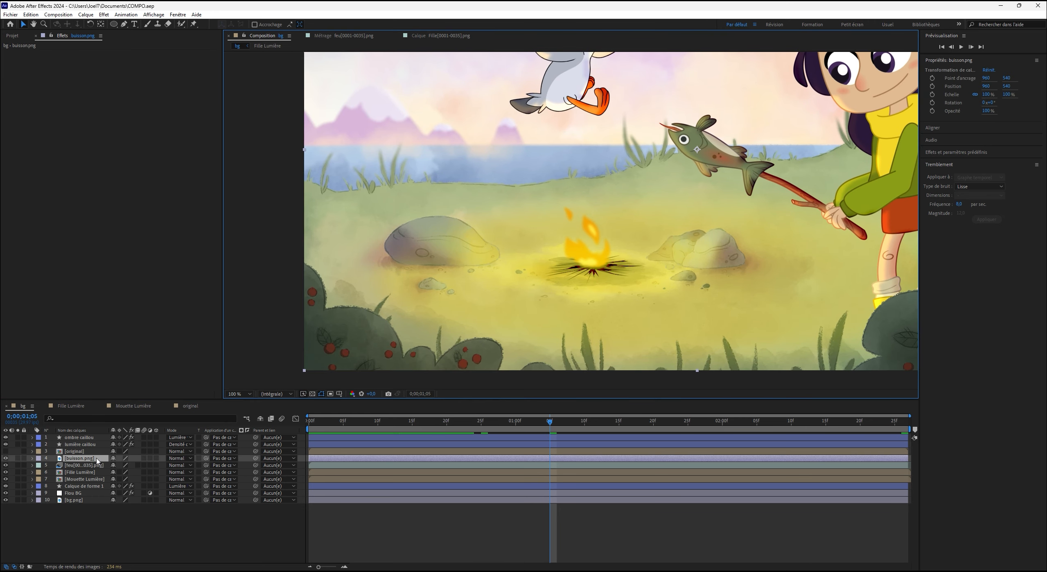
pyautogui.moveTo(98, 460); pyautogui.dragTo(99, 436)
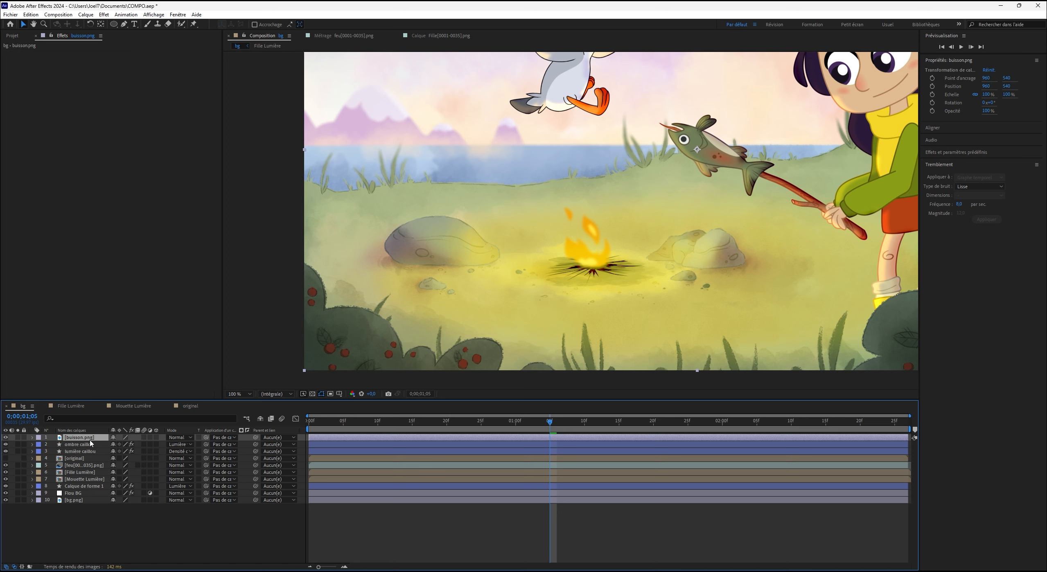
pyautogui.hotkey('ctrl', 'd')
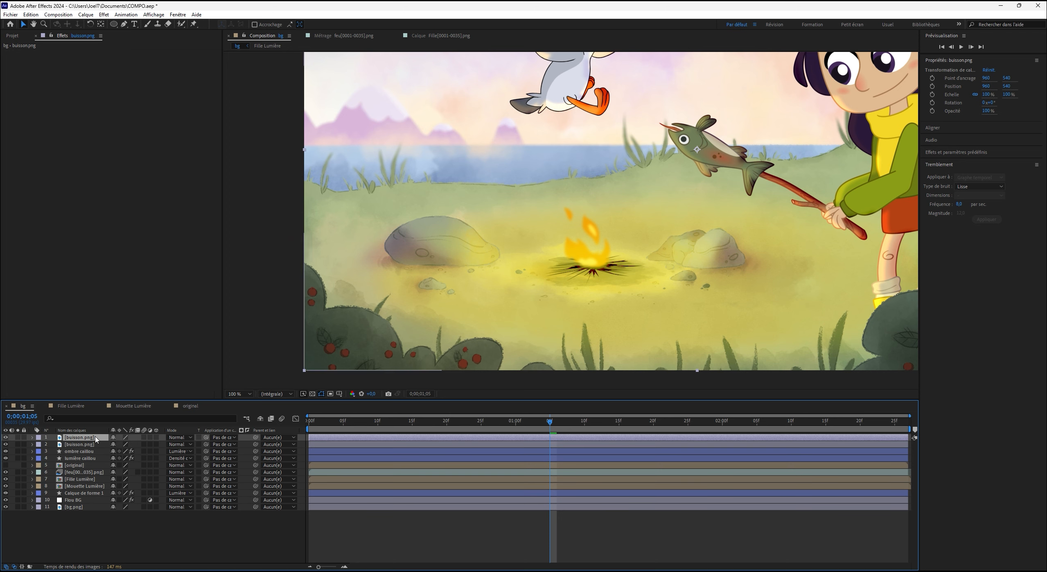
# With no layer selected, ready the Pen tool and set its fill to a bright yellow sampled from the campfire.
pyautogui.moveTo(607, 244); pyautogui.dragTo(505, 284)
pyautogui.scroll(-1, 532, 257)
pyautogui.click(124, 23)
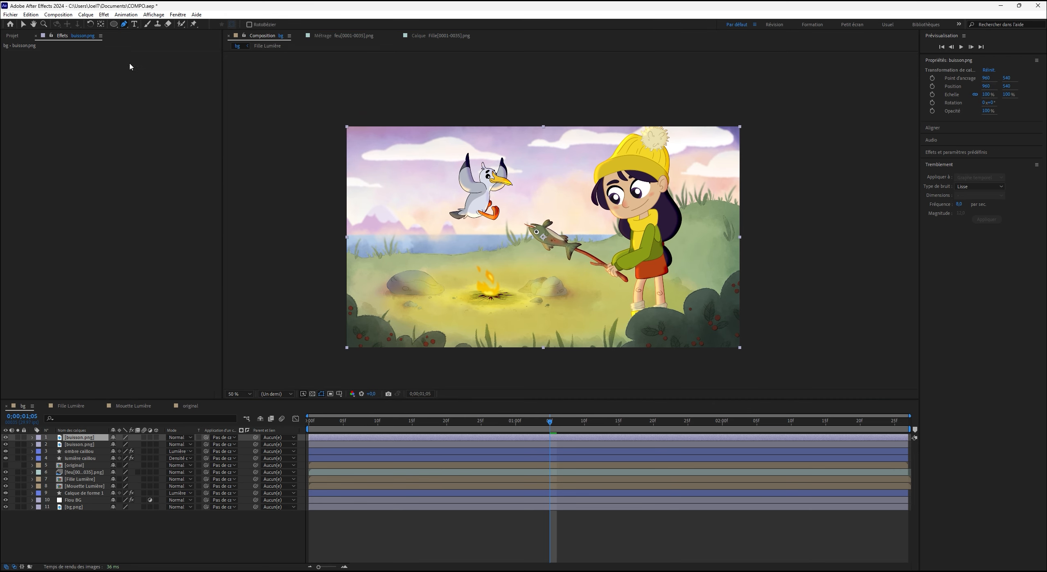
pyautogui.click(197, 533)
pyautogui.scroll(2, 359, 310)
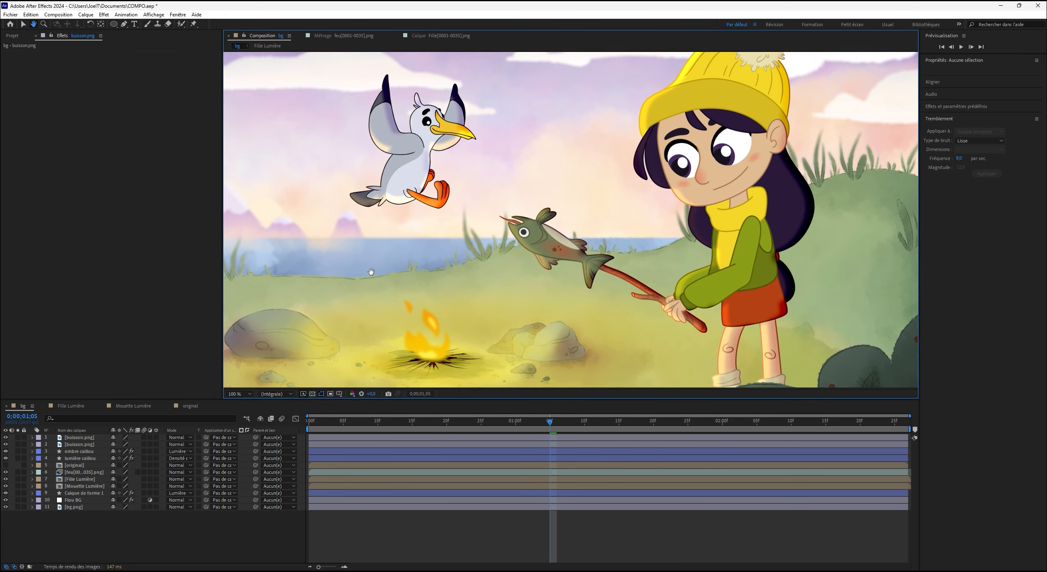
pyautogui.scroll(1, 414, 323)
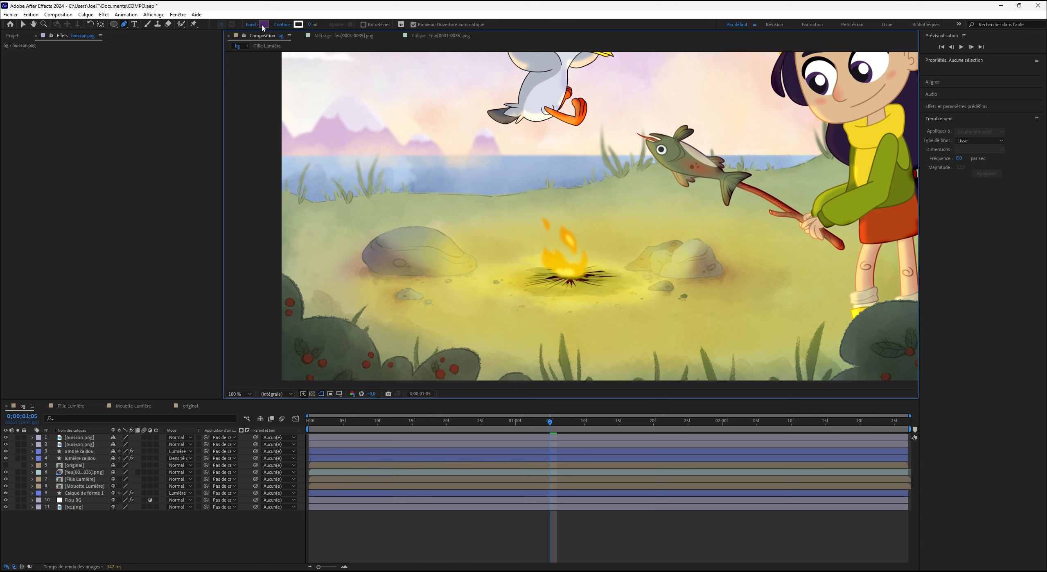
pyautogui.click(263, 25)
pyautogui.click(407, 248)
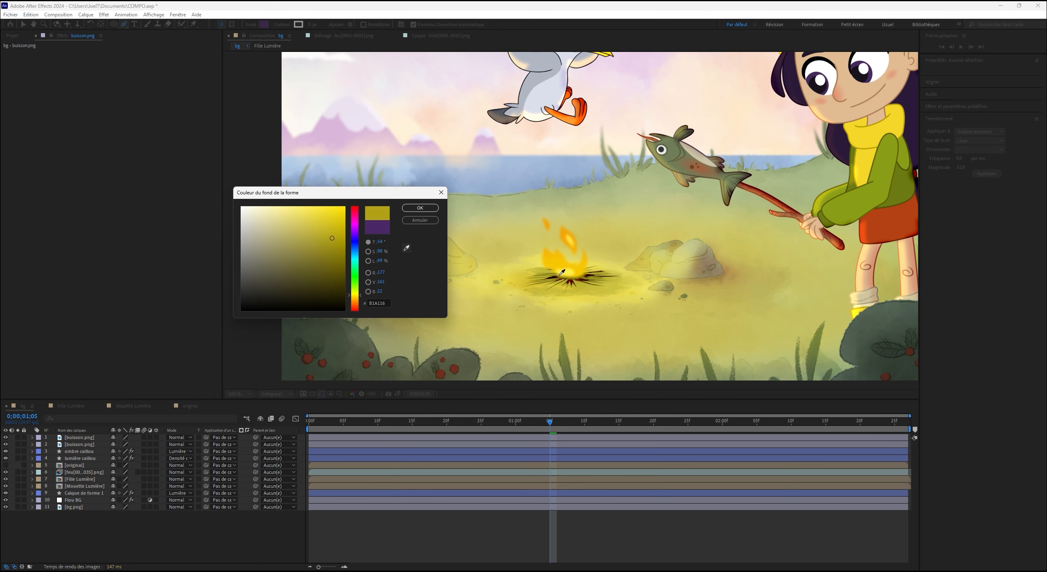
pyautogui.click(420, 208)
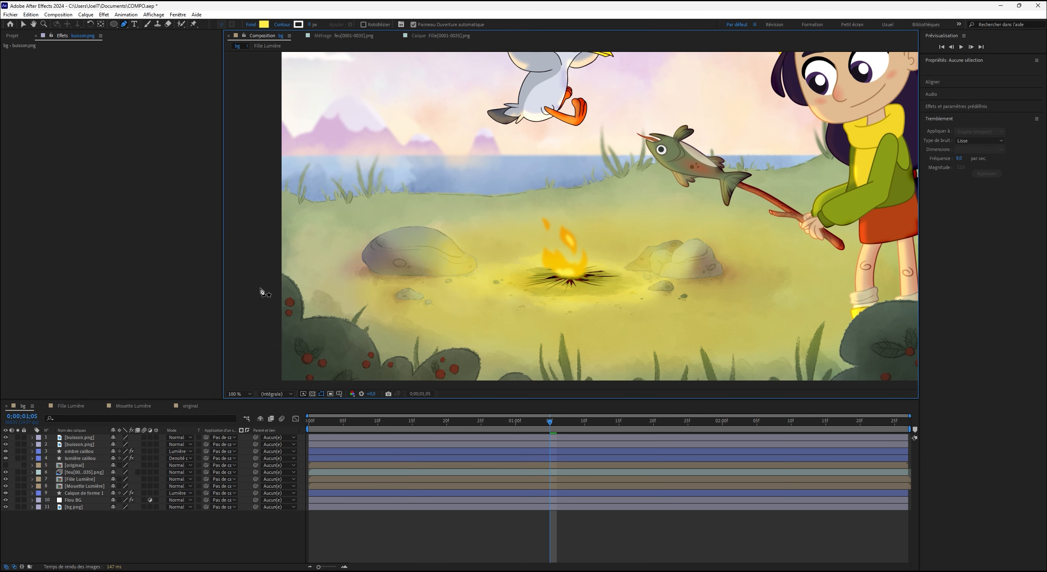
# Start a yellow shape whose curved path follows just inside the upper edges of the left foreground bushes.
pyautogui.moveTo(276, 278); pyautogui.dragTo(285, 286)
pyautogui.moveTo(294, 326); pyautogui.dragTo(359, 342)
pyautogui.moveTo(375, 376); pyautogui.dragTo(407, 393)
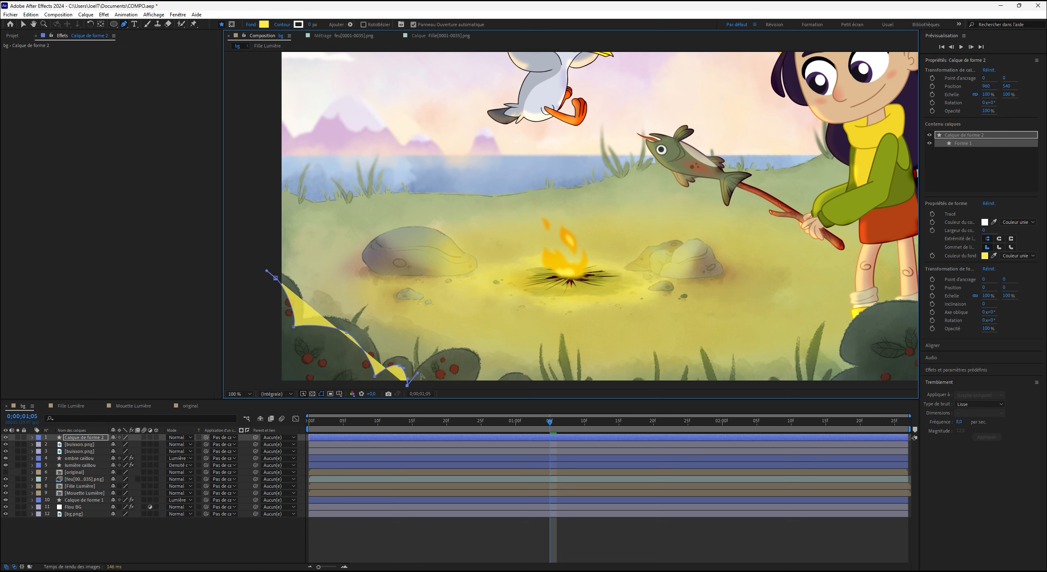
pyautogui.moveTo(461, 360); pyautogui.dragTo(469, 363)
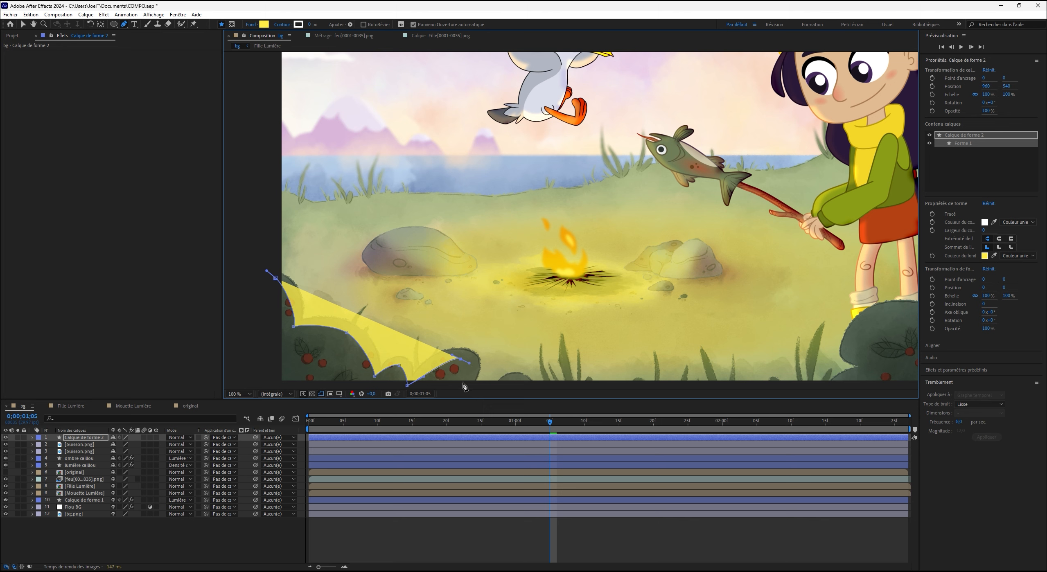
pyautogui.moveTo(504, 335); pyautogui.dragTo(463, 262)
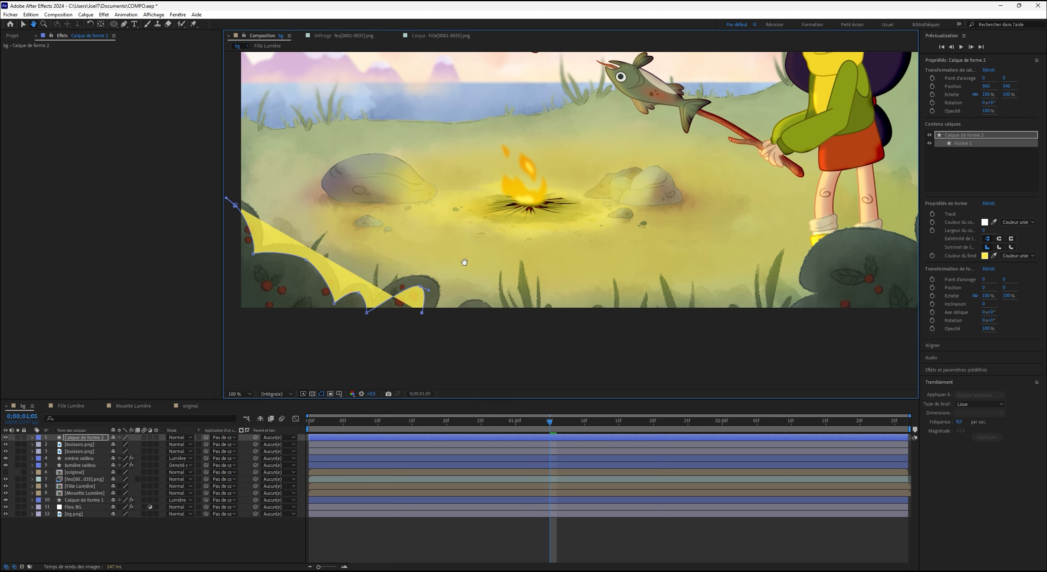
pyautogui.click(463, 319)
pyautogui.click(474, 307)
pyautogui.click(493, 319)
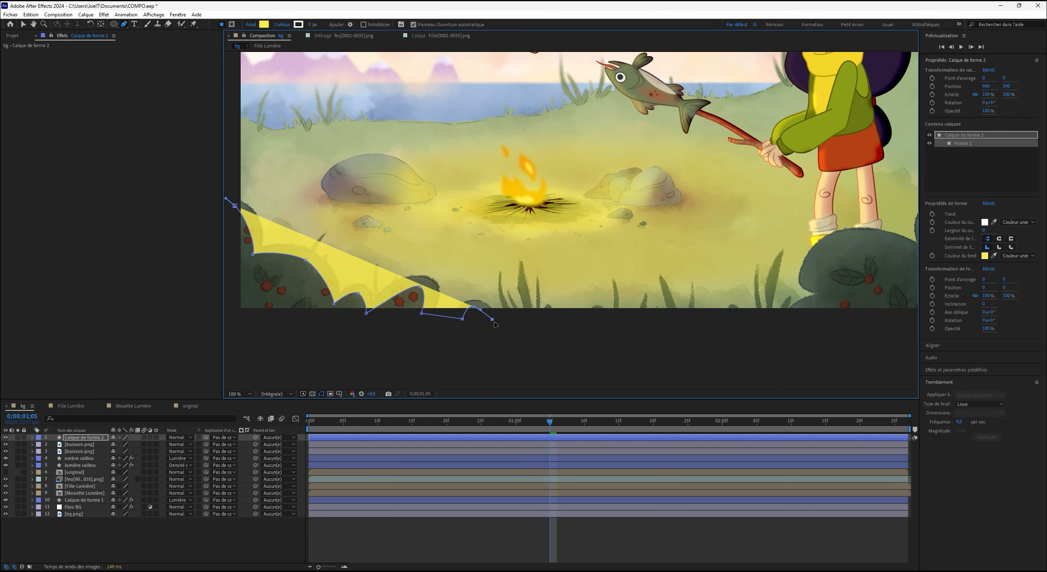
# Continue the yellow shape's path below the frame and along the inner contours of the right foreground bushes.
pyautogui.click(794, 314)
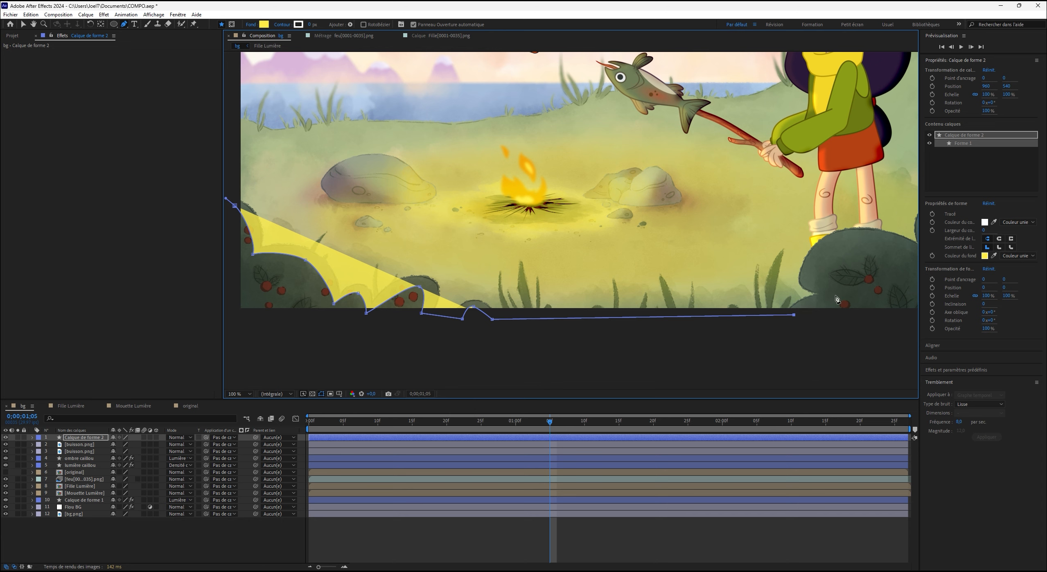
pyautogui.moveTo(836, 295); pyautogui.dragTo(851, 295)
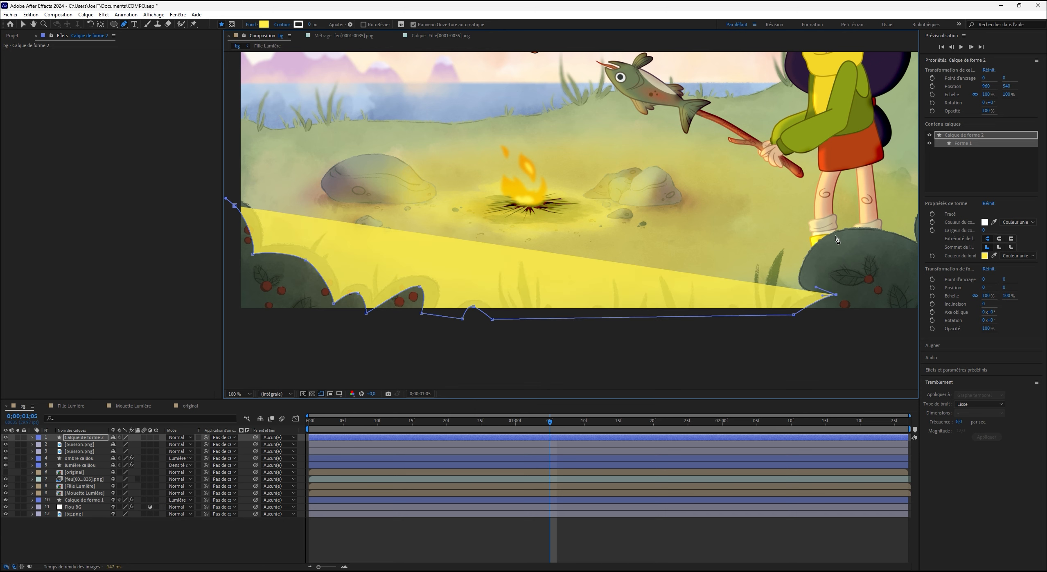
pyautogui.moveTo(843, 241); pyautogui.dragTo(631, 250)
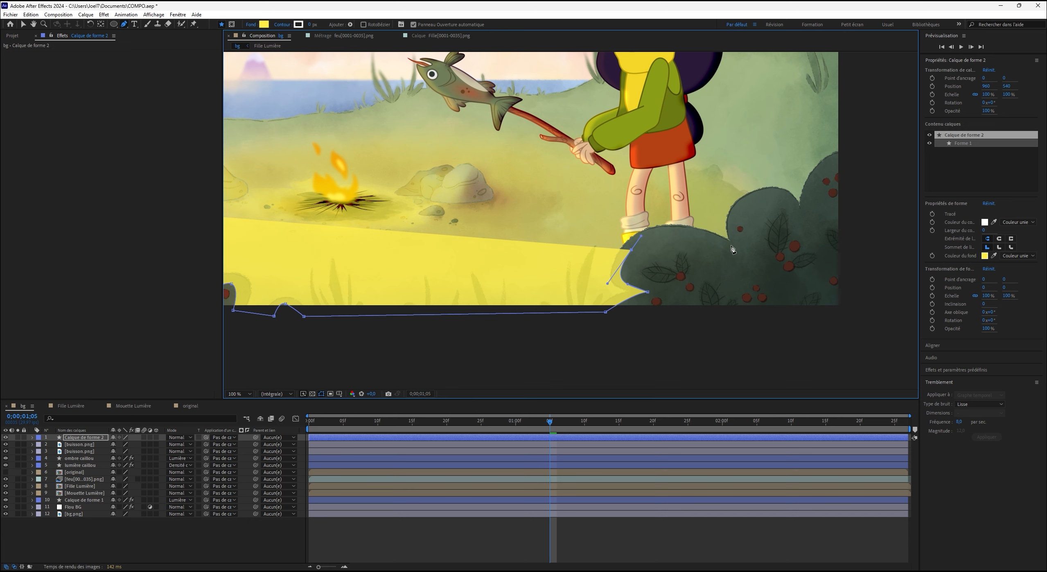
pyautogui.moveTo(746, 252)
pyautogui.mouseDown()
pyautogui.moveTo(832, 286)
pyautogui.moveTo(741, 233)
pyautogui.mouseUp()
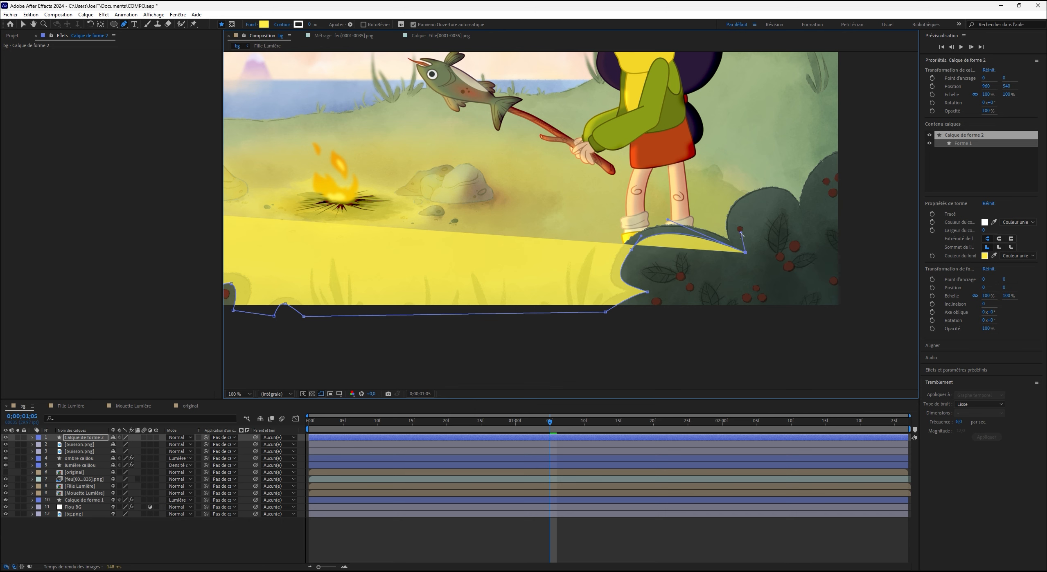
pyautogui.click(752, 202)
pyautogui.moveTo(805, 224)
pyautogui.mouseDown()
pyautogui.moveTo(829, 252)
pyautogui.moveTo(820, 223)
pyautogui.mouseUp()
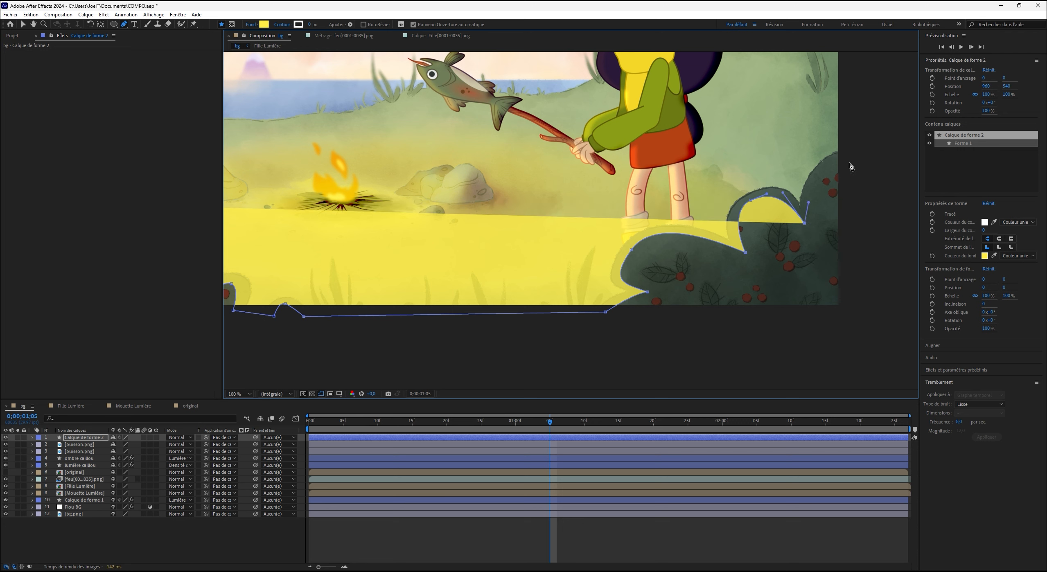
pyautogui.moveTo(849, 163); pyautogui.dragTo(880, 160)
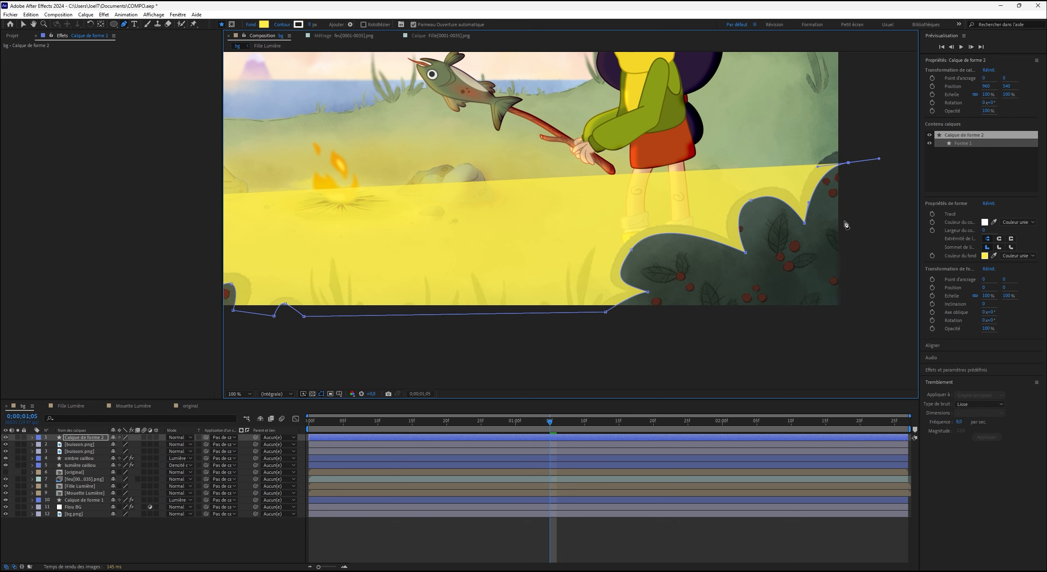
# Run the yellow shape's path back across the scene at about the shoreline and close it beyond the left edge.
pyautogui.moveTo(875, 183); pyautogui.dragTo(846, 266)
pyautogui.click(866, 198)
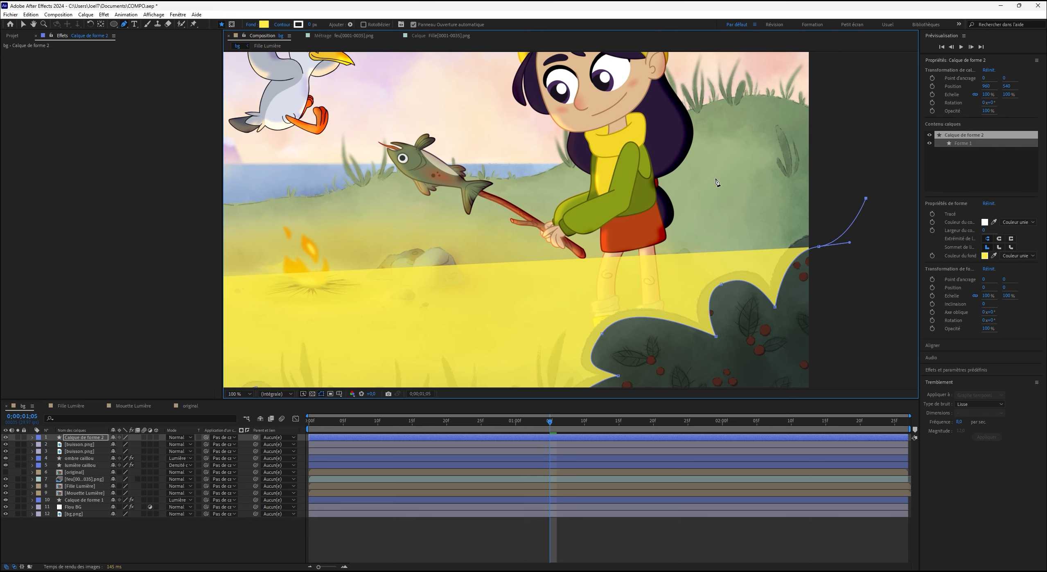
pyautogui.click(679, 171)
pyautogui.moveTo(412, 200); pyautogui.dragTo(789, 186)
pyautogui.click(520, 186)
pyautogui.click(354, 176)
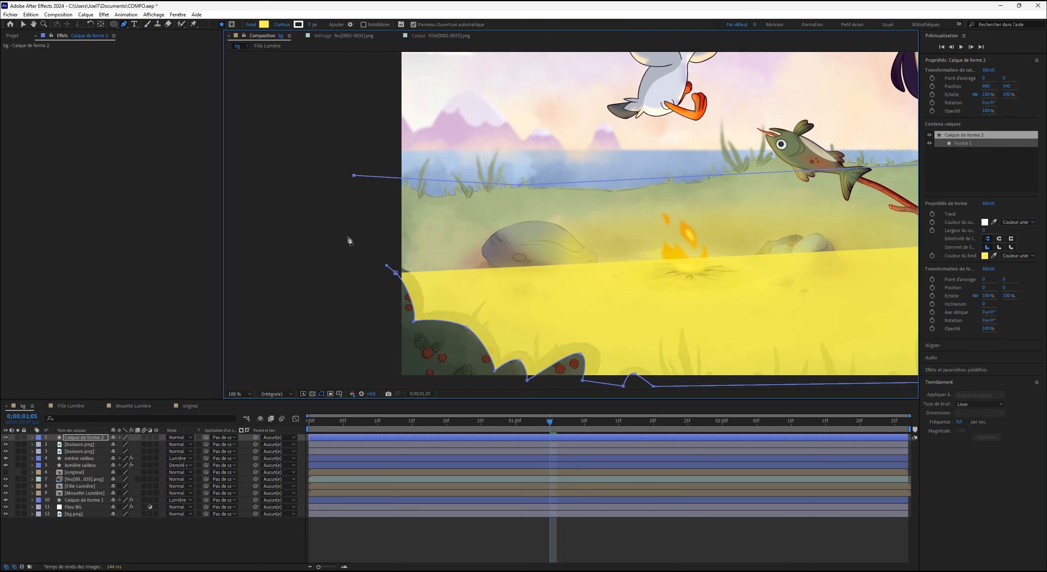
pyautogui.click(348, 238)
pyautogui.click(396, 273)
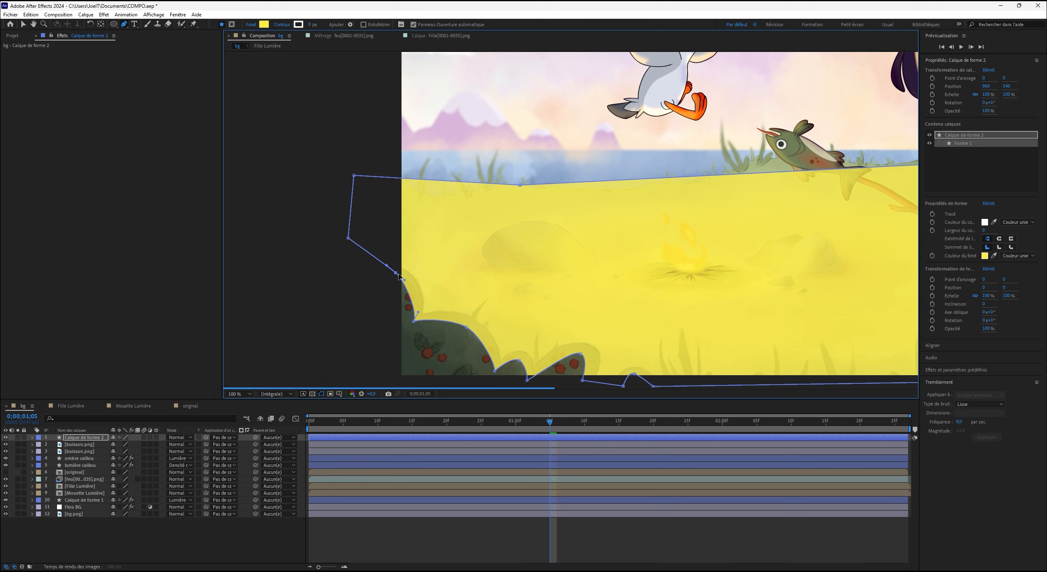
# Isolate the upper buisson.png layer to examine the bushes alone, restore the full view, and select the yellow shape layer.
pyautogui.moveTo(733, 240); pyautogui.dragTo(585, 205)
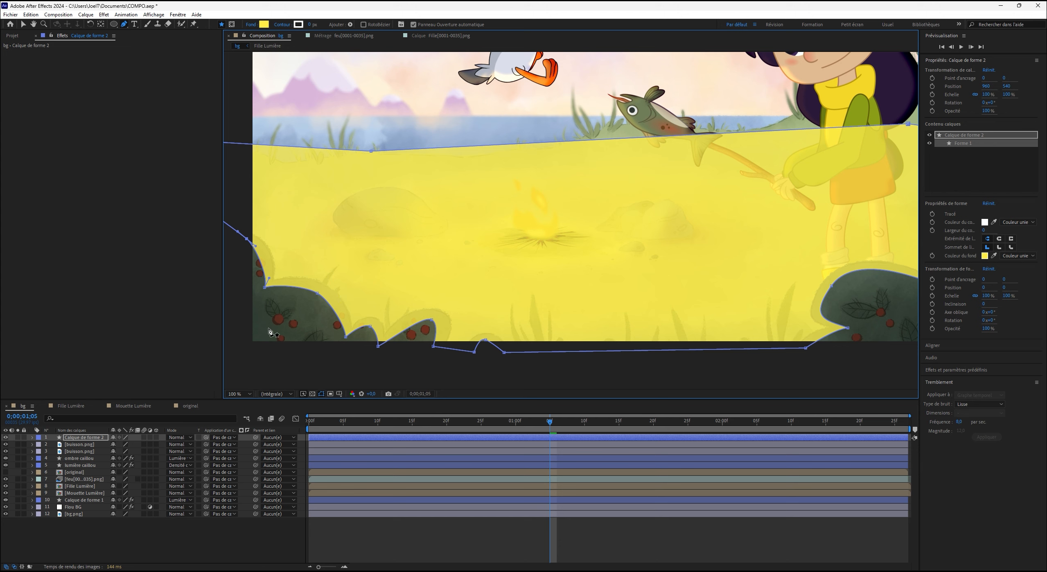
pyautogui.click(72, 445)
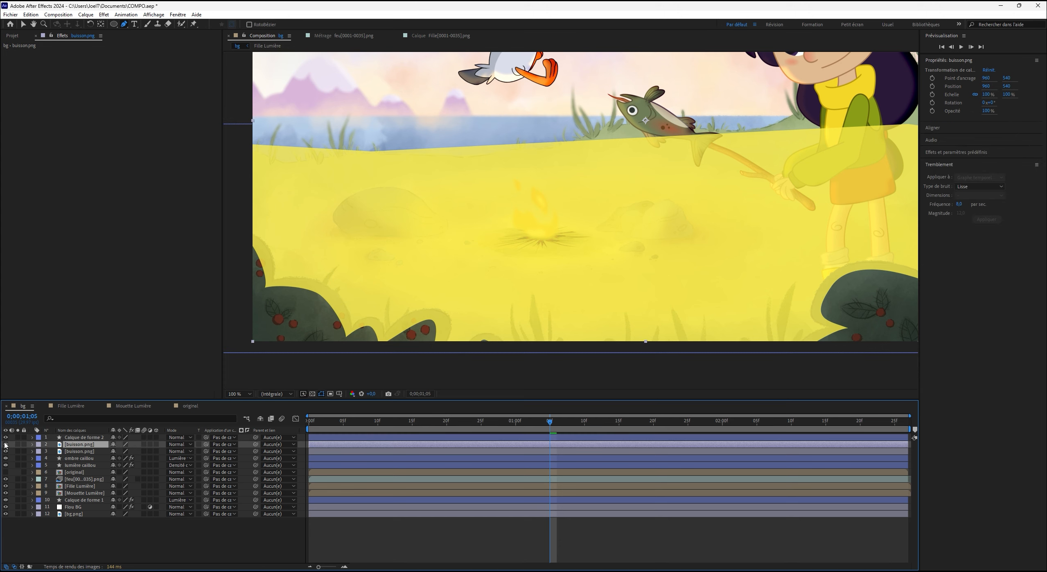
pyautogui.click(18, 445)
pyautogui.click(18, 445)
pyautogui.click(18, 444)
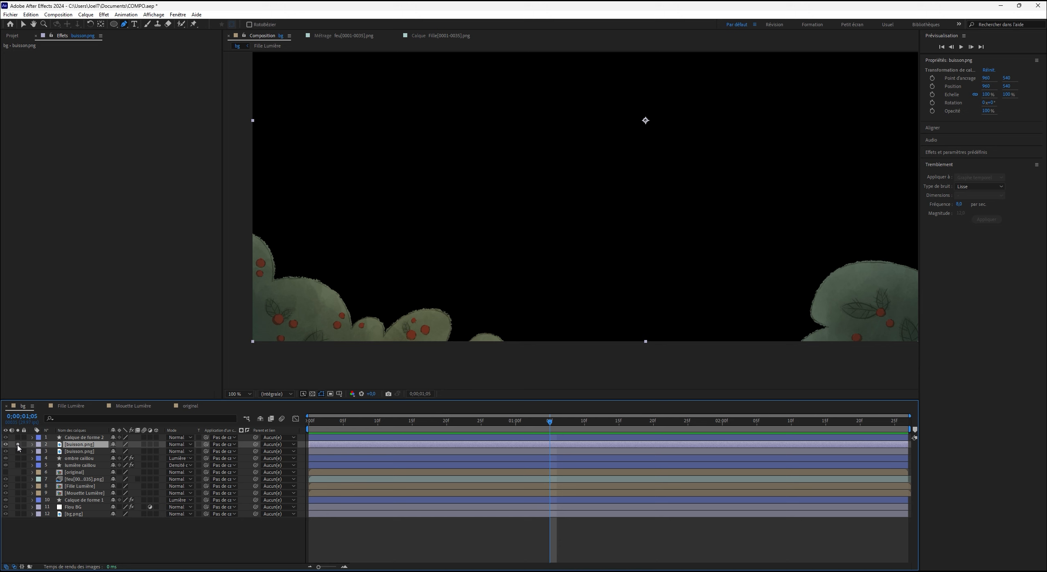
pyautogui.click(17, 444)
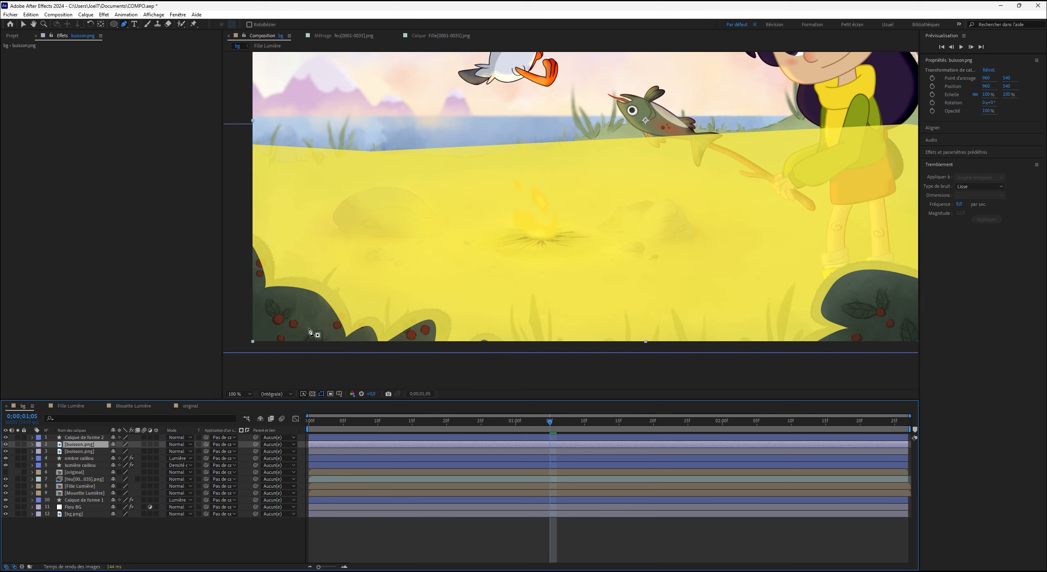
pyautogui.click(91, 437)
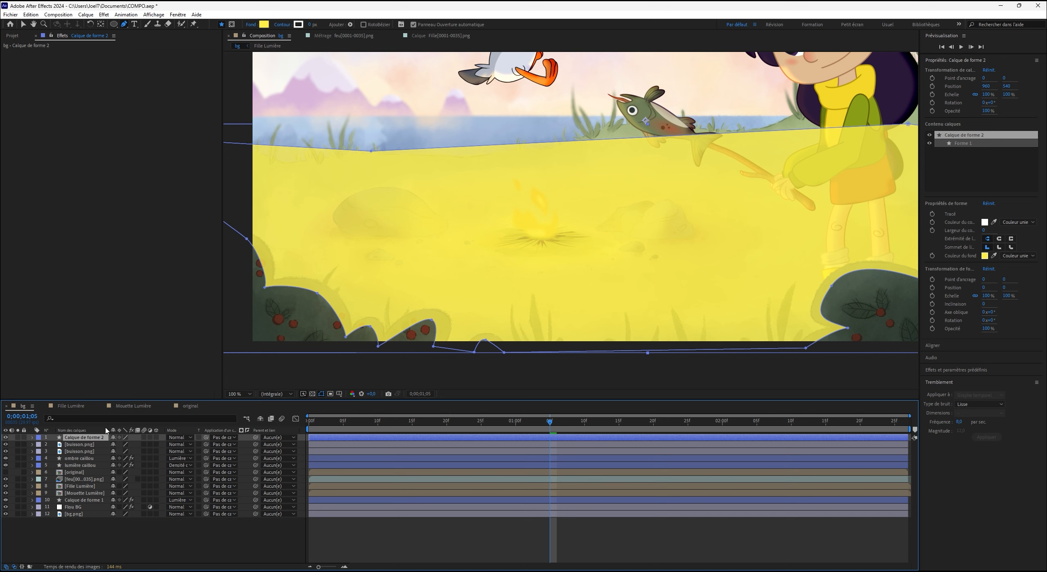
# Rename the yellow shape layer as lumière buisson and use the upper buisson.png layer as its track matte.
pyautogui.press('Return')
pyautogui.write('lumière buisson')
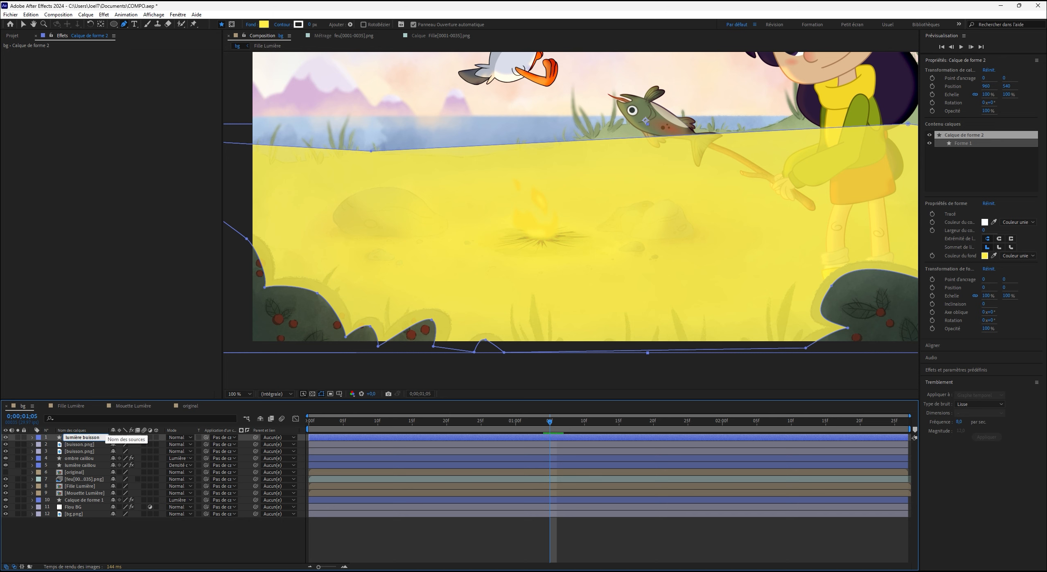
pyautogui.press('Return')
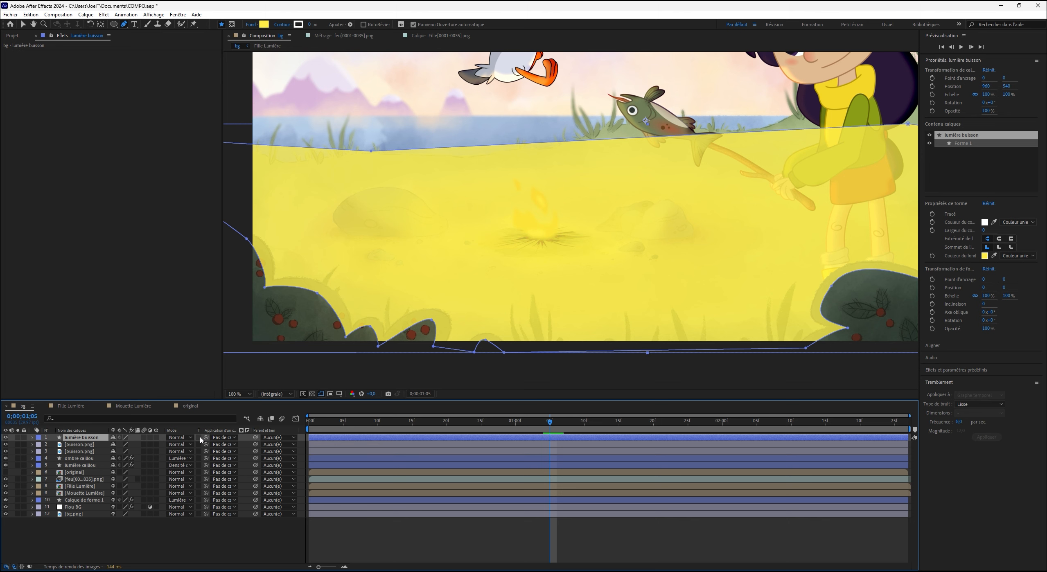
pyautogui.moveTo(204, 439); pyautogui.dragTo(82, 447)
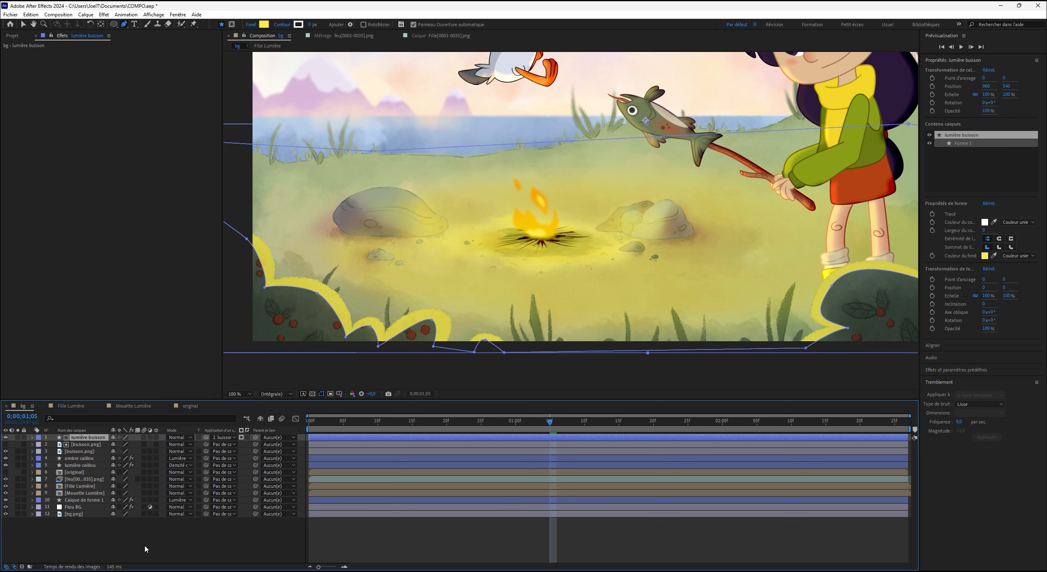
# Try the Densité couleur - and Lumière linéaire blending modes on the lumière buisson layer.
pyautogui.click(148, 543)
pyautogui.click(92, 440)
pyautogui.click(178, 438)
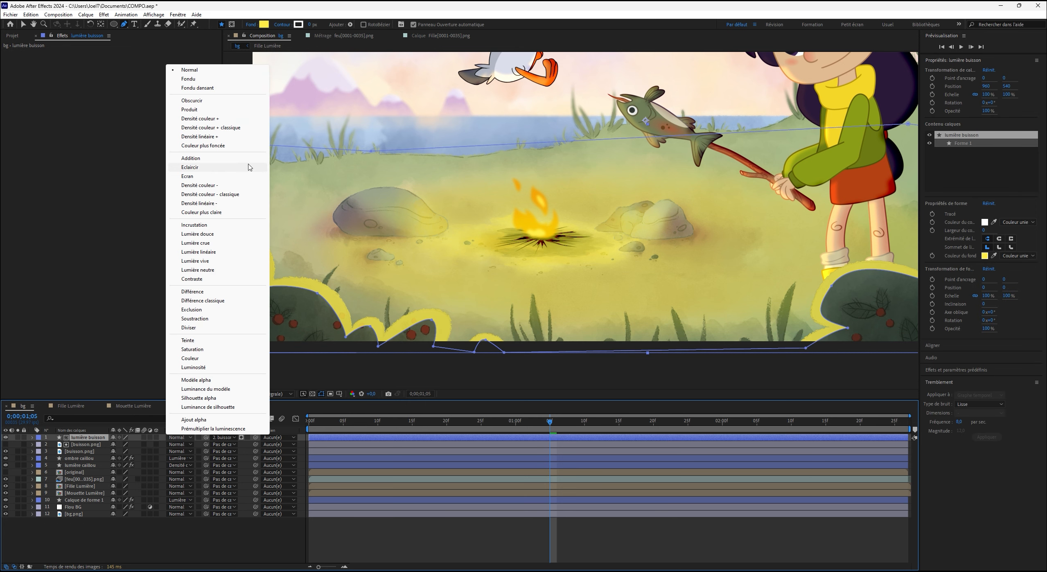
pyautogui.click(207, 185)
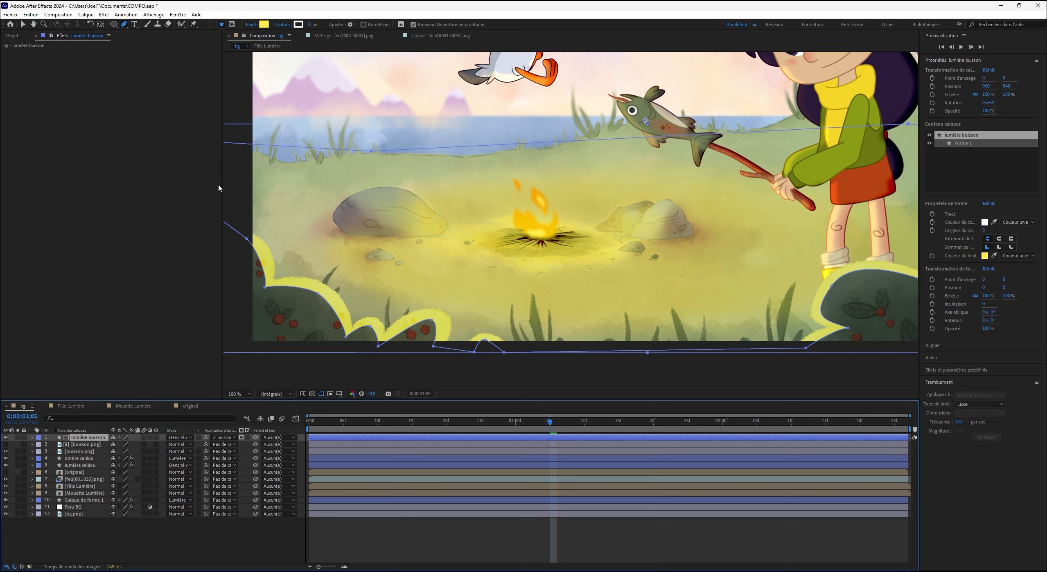
pyautogui.click(179, 437)
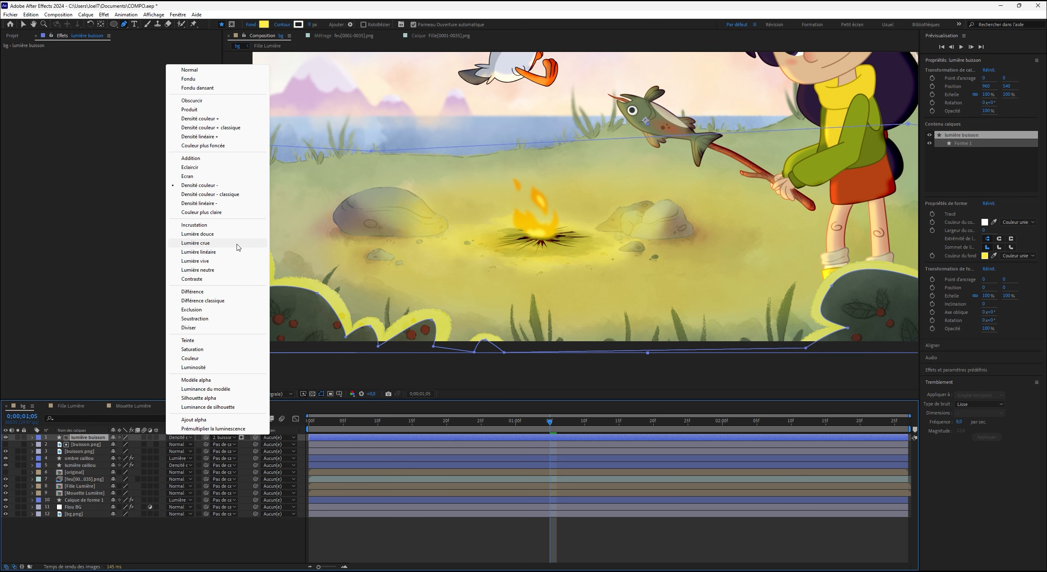
pyautogui.click(218, 253)
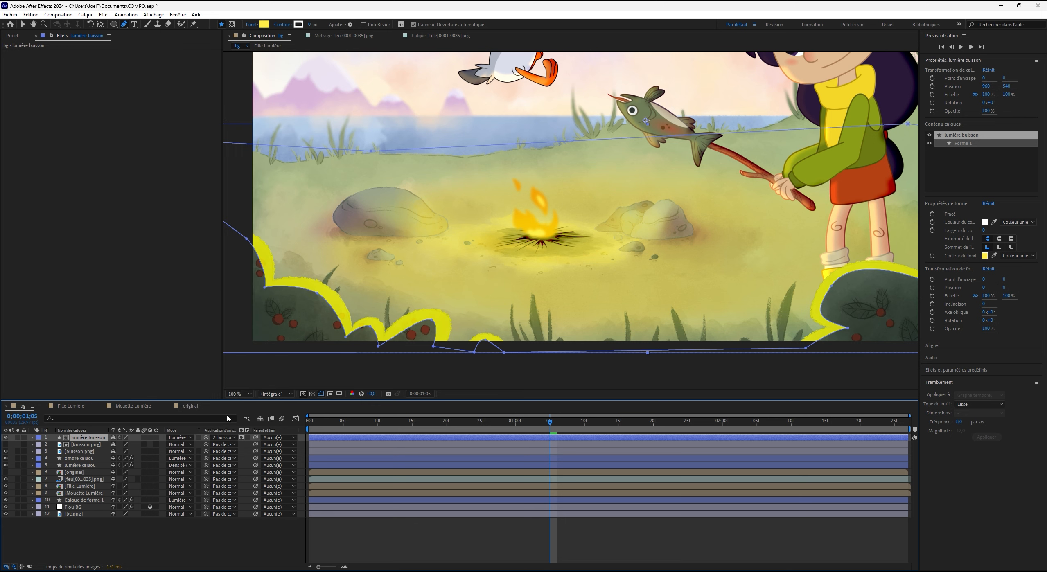
# Blend the lumière buisson layer with Densité couleur - and set its opacity to 37%.
pyautogui.click(190, 437)
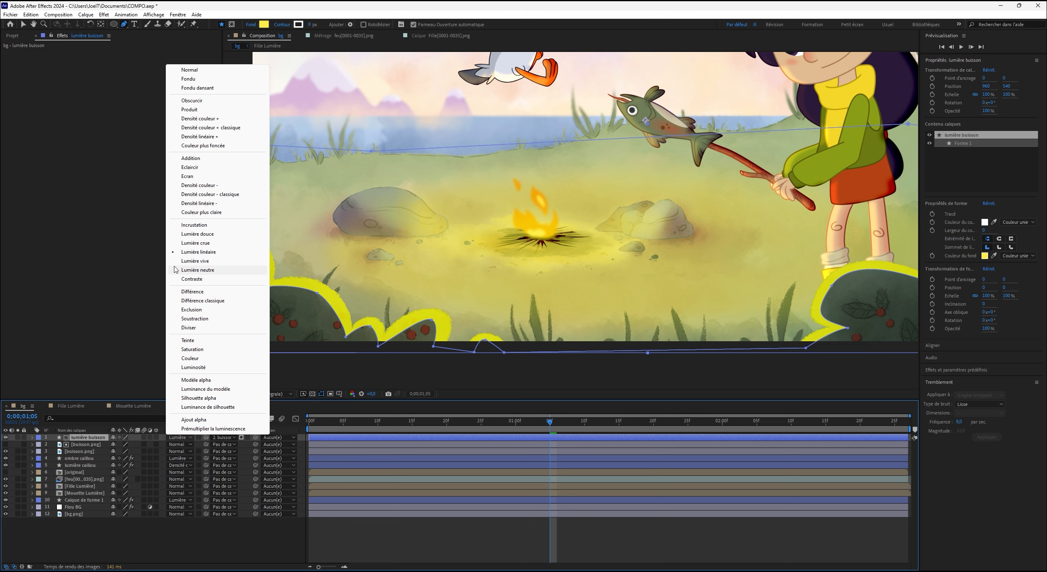
pyautogui.click(218, 186)
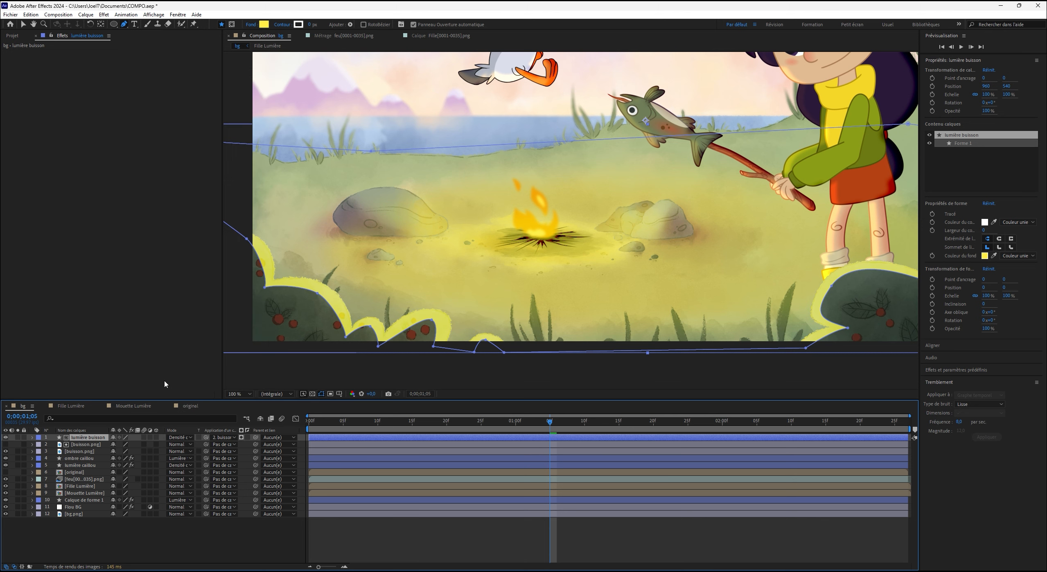
pyautogui.press('t')
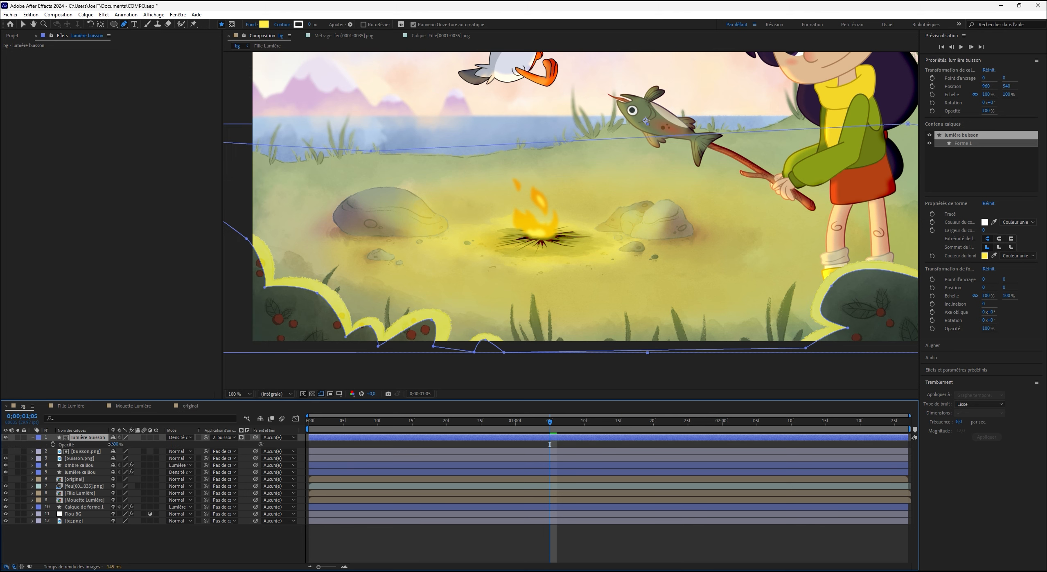
pyautogui.moveTo(111, 445); pyautogui.dragTo(90, 454)
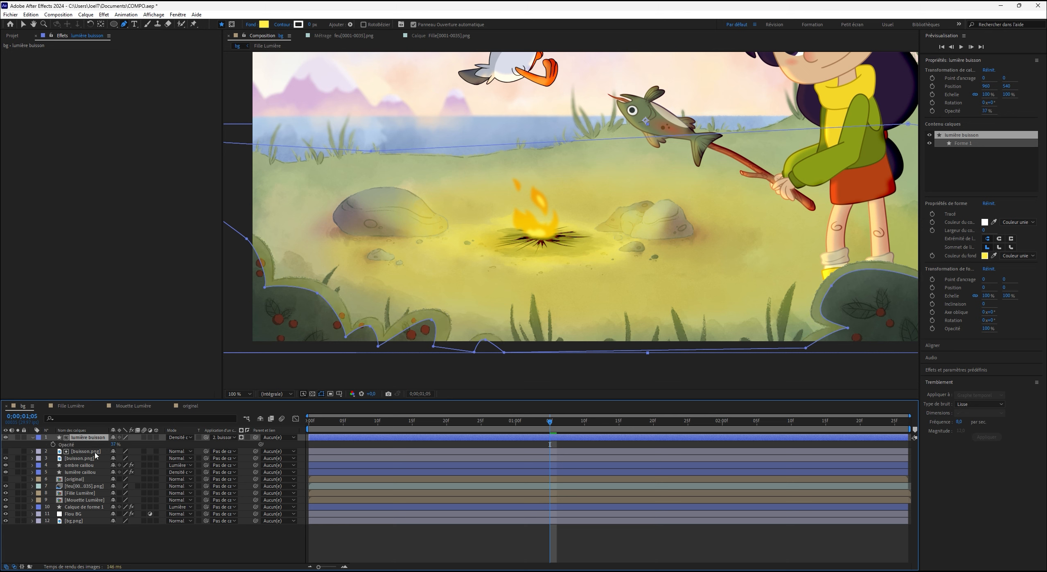
# Copy the Flou encadré accéléré effect from the ombre caillou layer onto the lumière buisson layer.
pyautogui.click(83, 466)
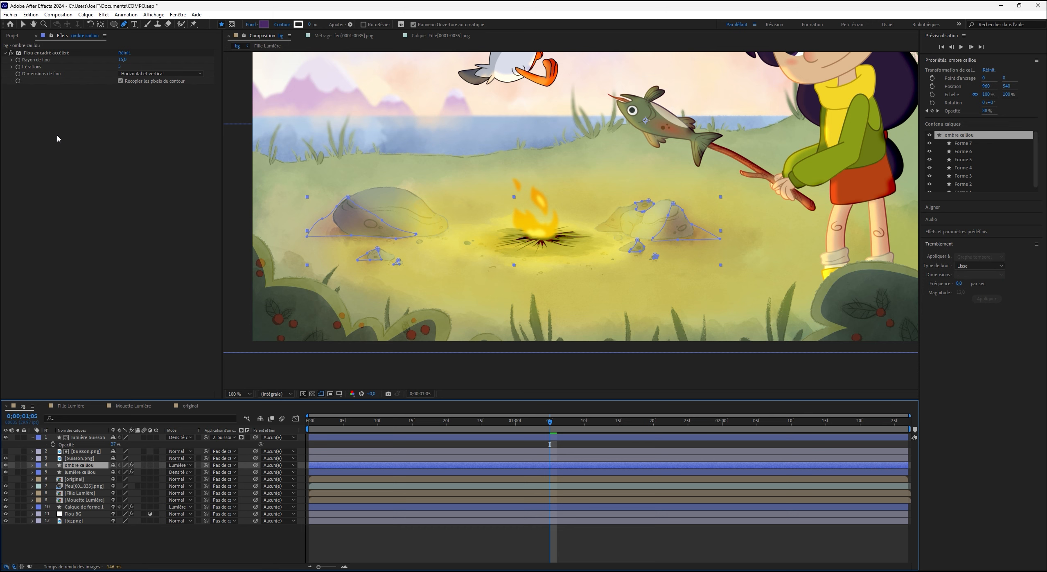
pyautogui.click(65, 52)
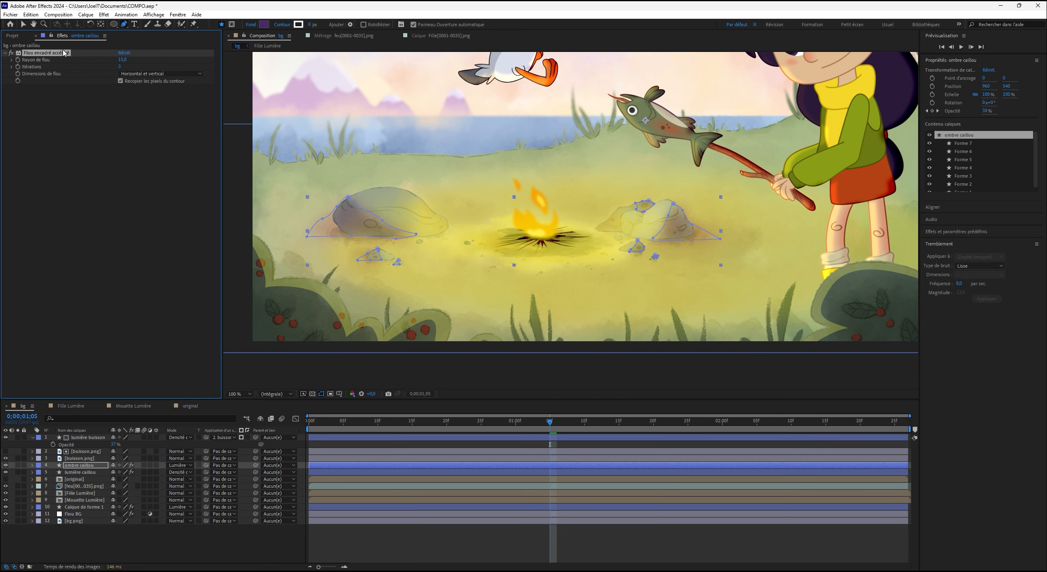
pyautogui.click(83, 438)
pyautogui.hotkey('ctrl', 'v')
pyautogui.click(101, 267)
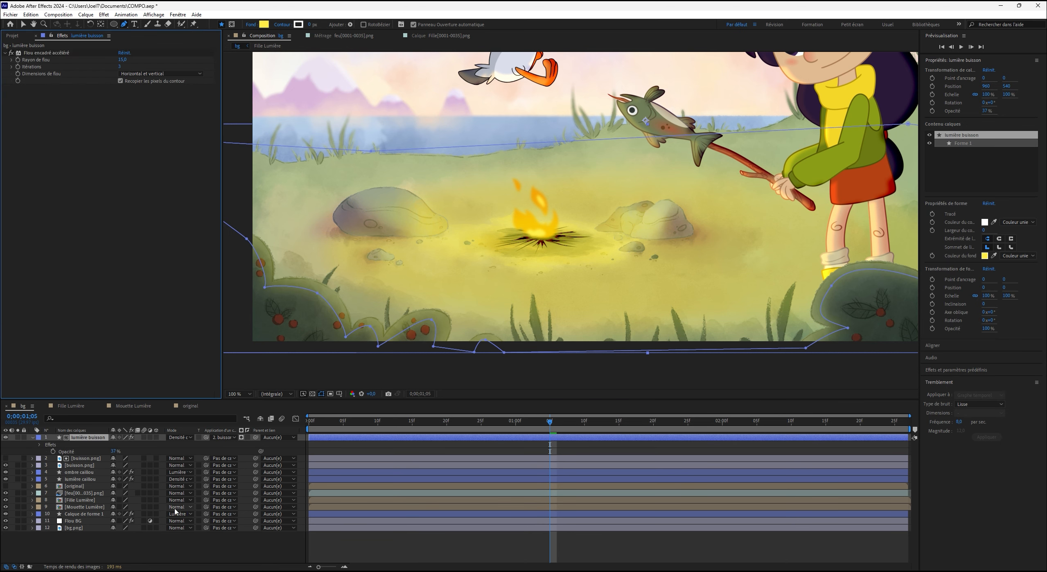
pyautogui.click(230, 546)
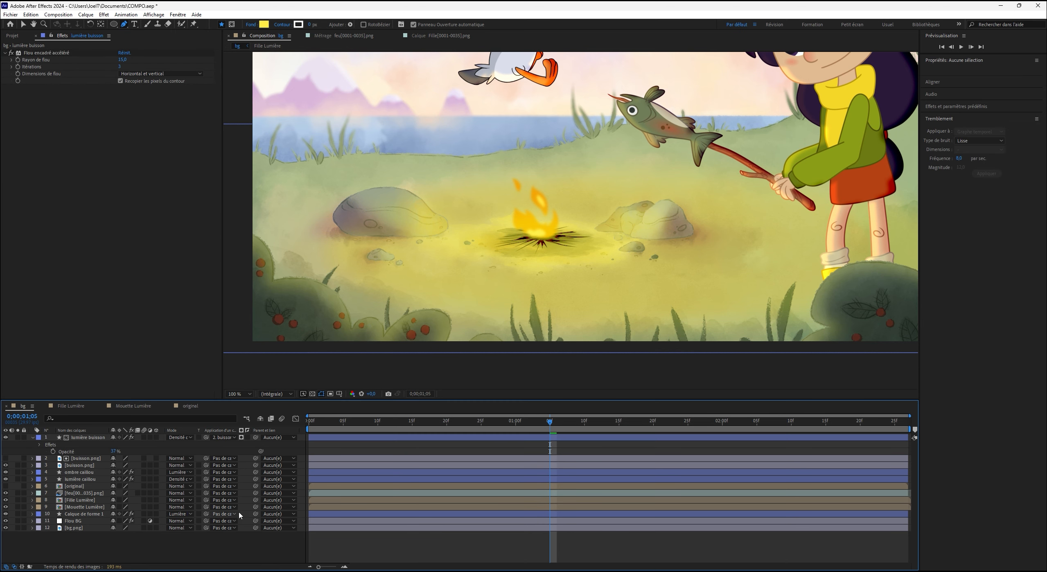
# Compare the bushes with and without the lumière buisson layer, and save the project.
pyautogui.click(6, 437)
pyautogui.click(6, 437)
pyautogui.click(6, 438)
pyautogui.click(6, 438)
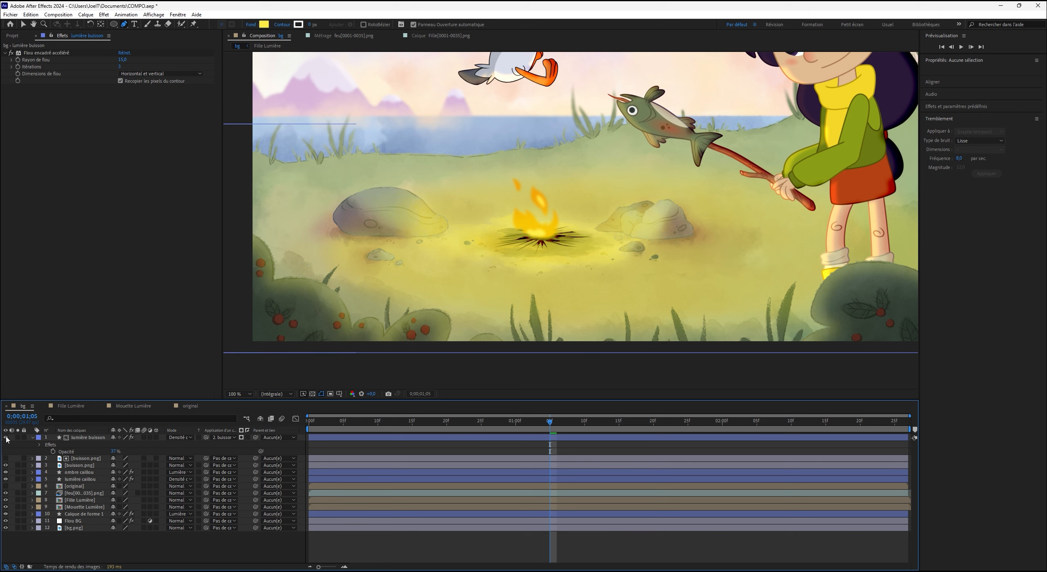
pyautogui.click(6, 438)
pyautogui.click(5, 438)
pyautogui.click(239, 394)
pyautogui.click(252, 407)
pyautogui.hotkey('ctrl', 's')
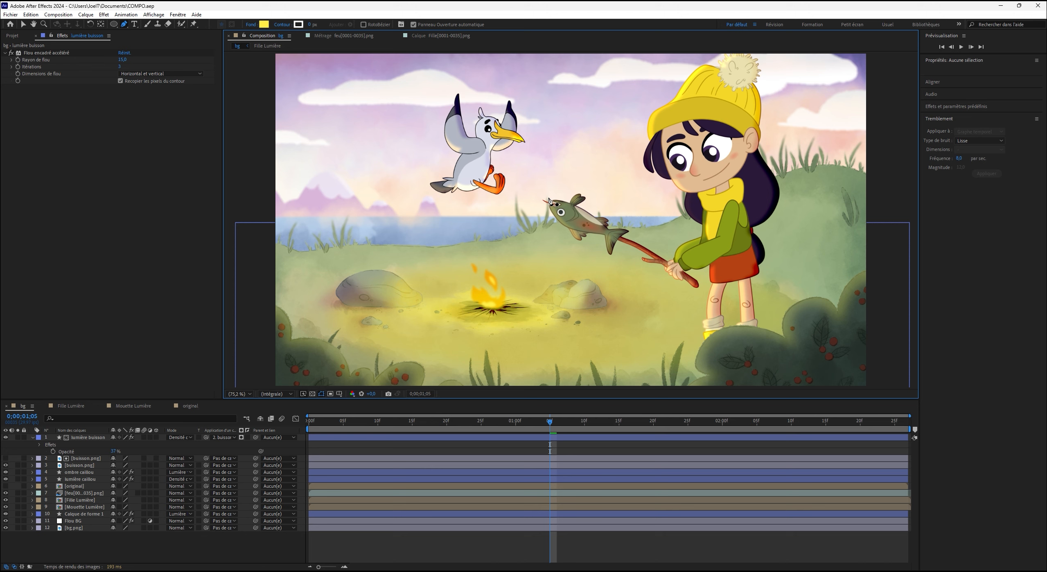
pyautogui.moveTo(608, 160)
pyautogui.mouseDown()
pyautogui.moveTo(592, 168)
pyautogui.moveTo(589, 152)
pyautogui.moveTo(602, 157)
pyautogui.mouseUp()
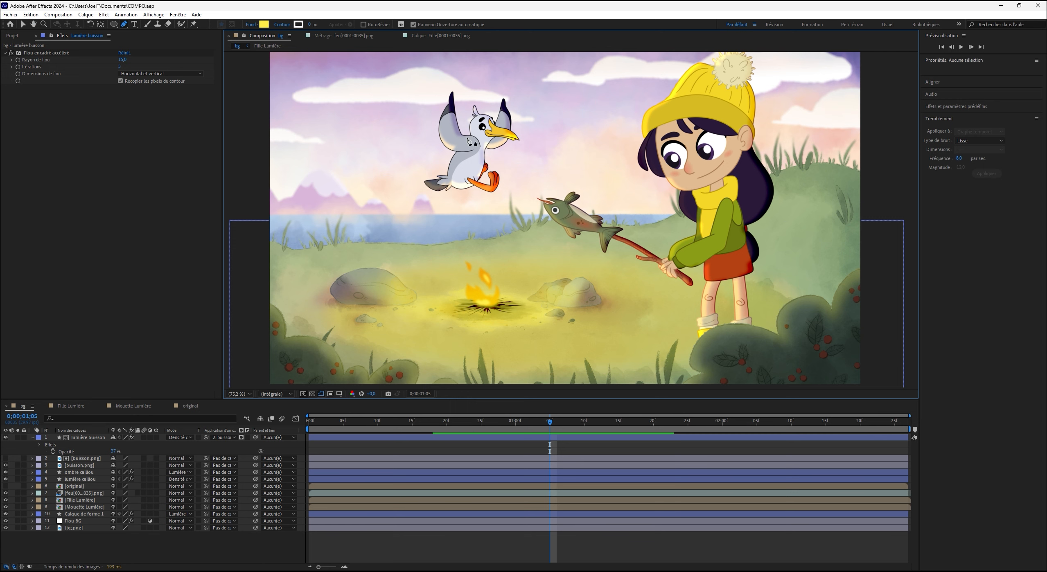
# Add a new adjustment layer above all other layers and name it Global.
pyautogui.click(189, 551)
pyautogui.hotkey('ctrl', 'a')
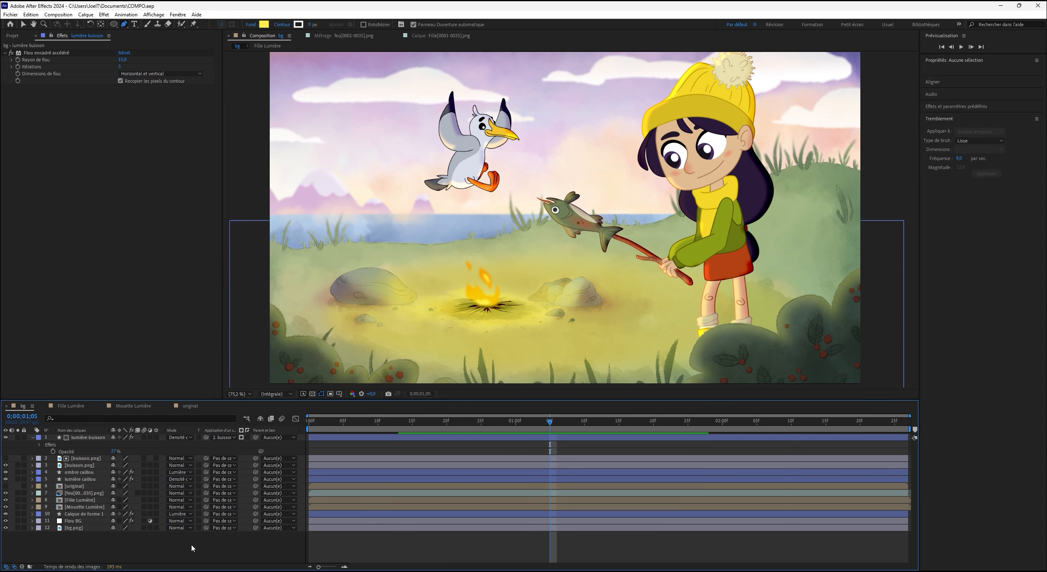
pyautogui.click(172, 551)
pyautogui.click(86, 14)
pyautogui.moveTo(108, 28)
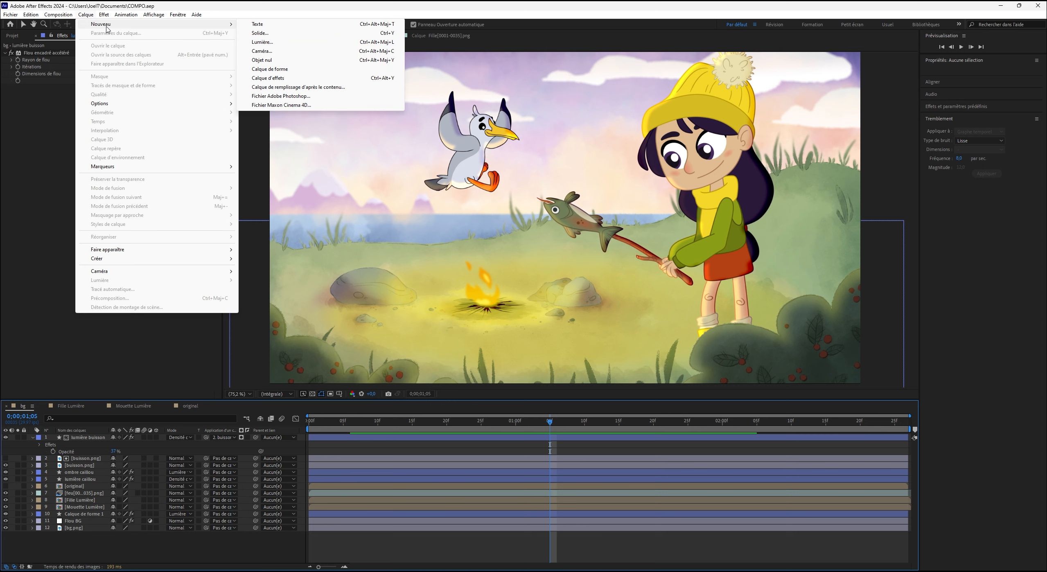
pyautogui.click(293, 78)
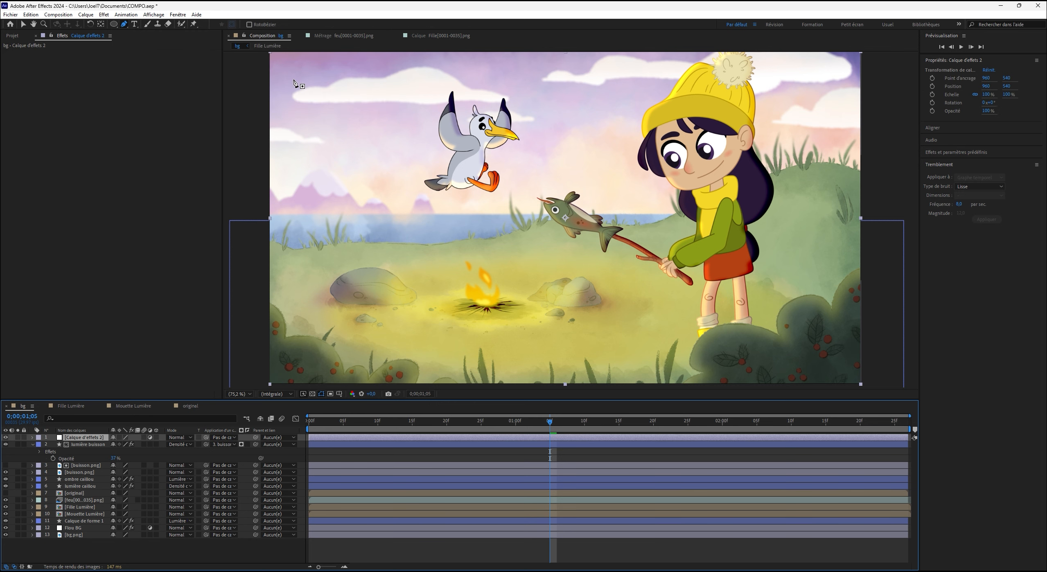
pyautogui.press('Return')
pyautogui.write('Global')
pyautogui.press('Return')
# Apply the Flou encadré accéléré effect to the Global layer with a blur radius of about 9.
pyautogui.rightClick(92, 196)
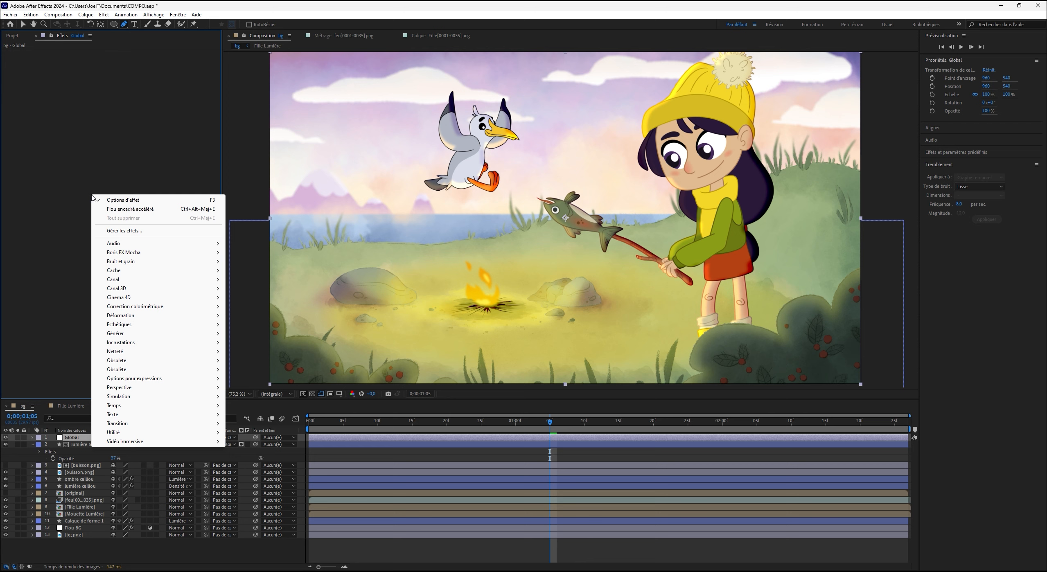
pyautogui.click(119, 210)
pyautogui.press('v')
pyautogui.moveTo(121, 59); pyautogui.dragTo(125, 60)
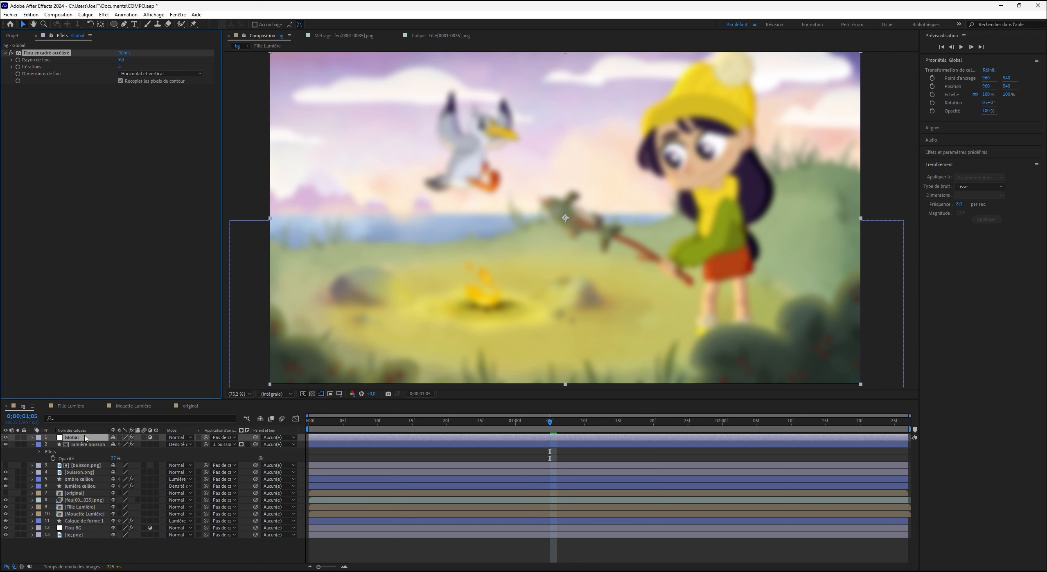
# Try Densité couleur +, Densité couleur - and Lumière linéaire blending on the Global layer, lowering its opacity to about a third.
pyautogui.click(185, 438)
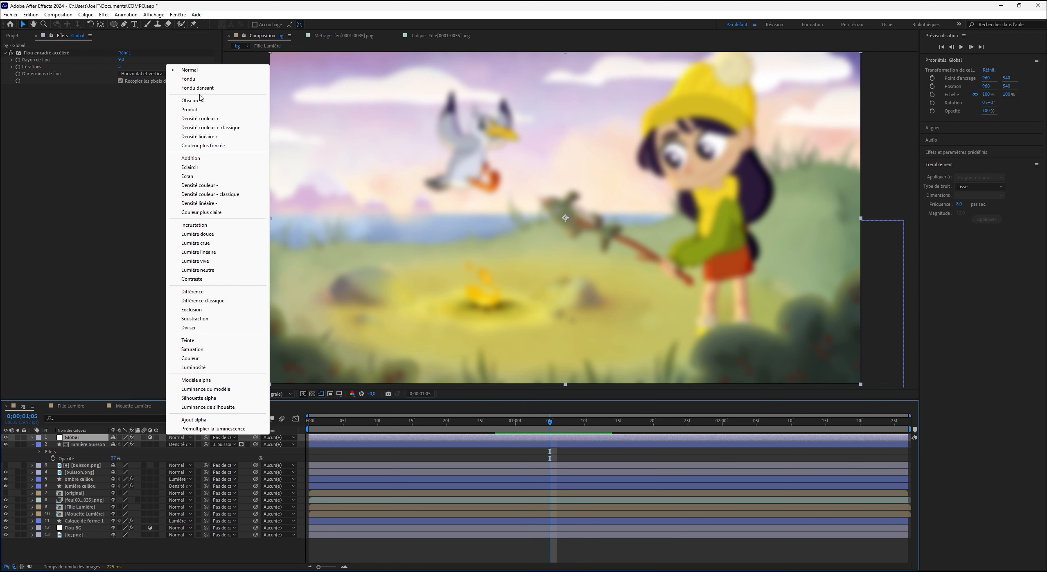
pyautogui.click(209, 118)
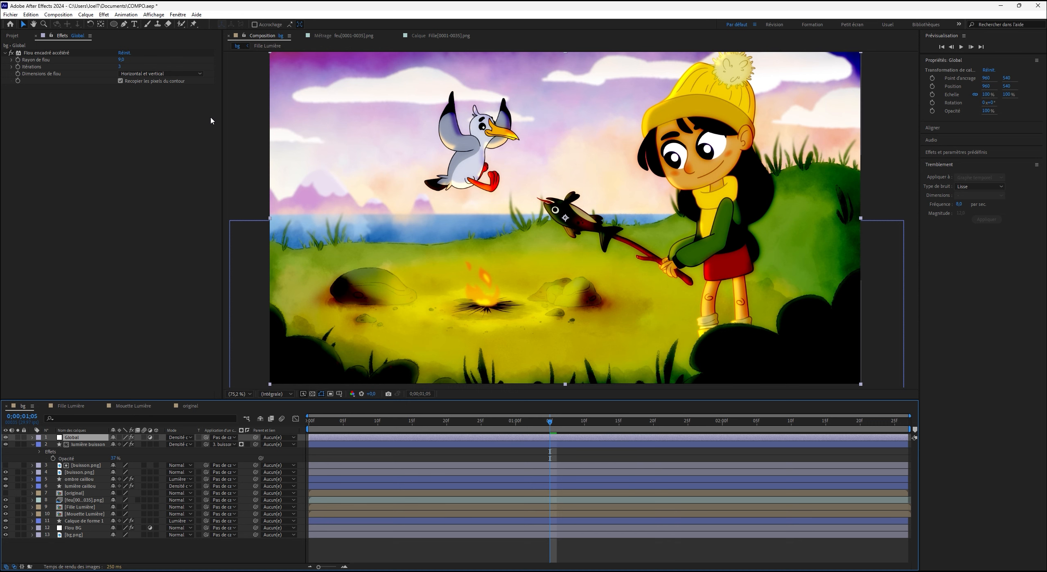
pyautogui.click(186, 438)
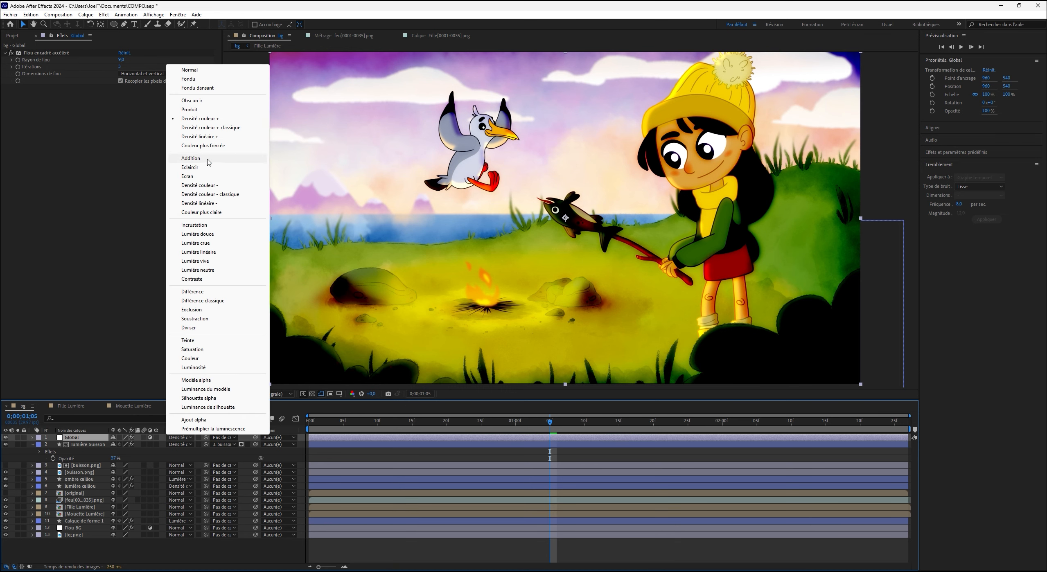
pyautogui.click(208, 186)
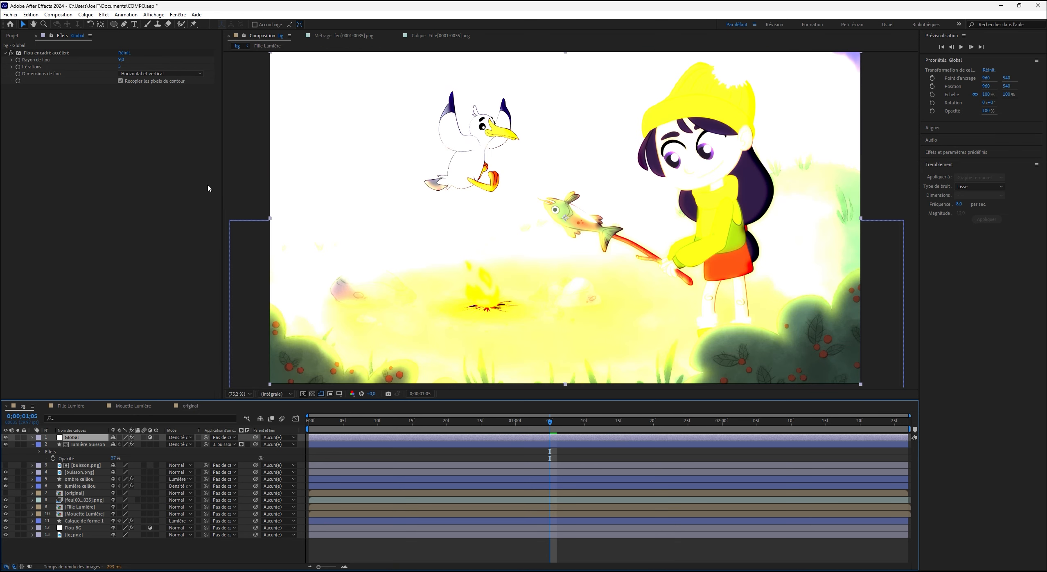
pyautogui.click(180, 438)
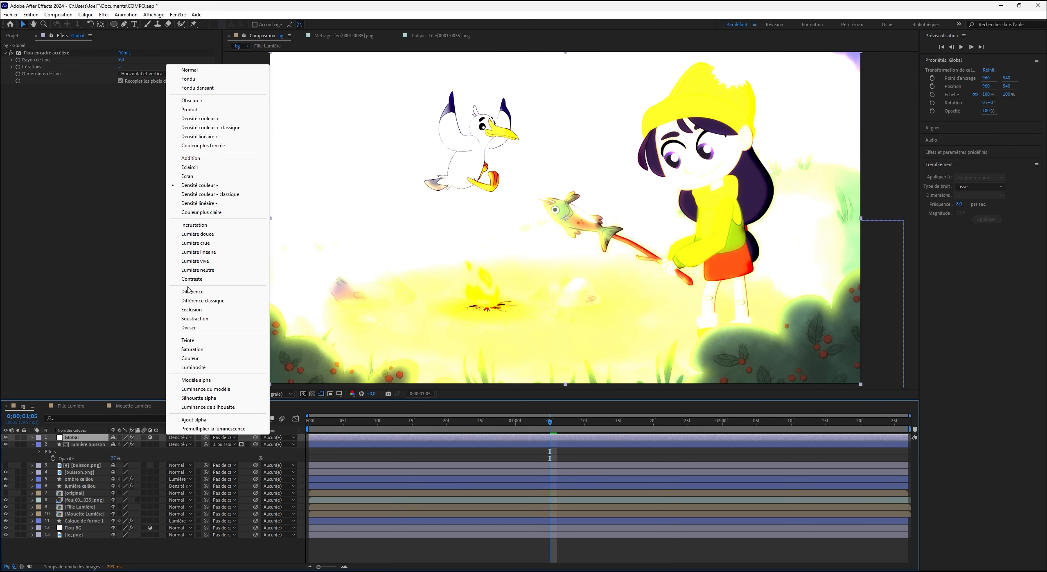
pyautogui.click(201, 252)
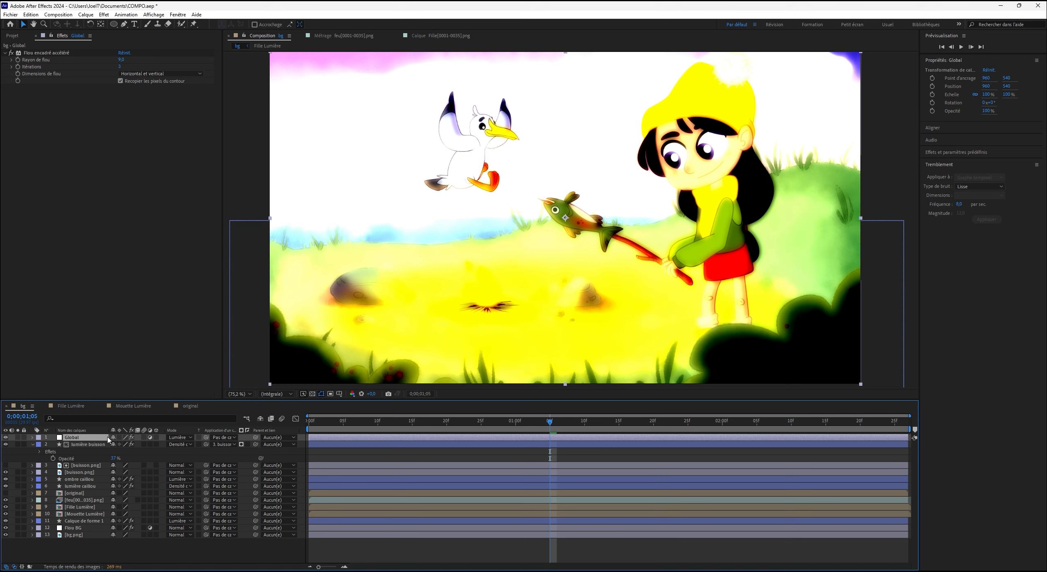
pyautogui.press('t')
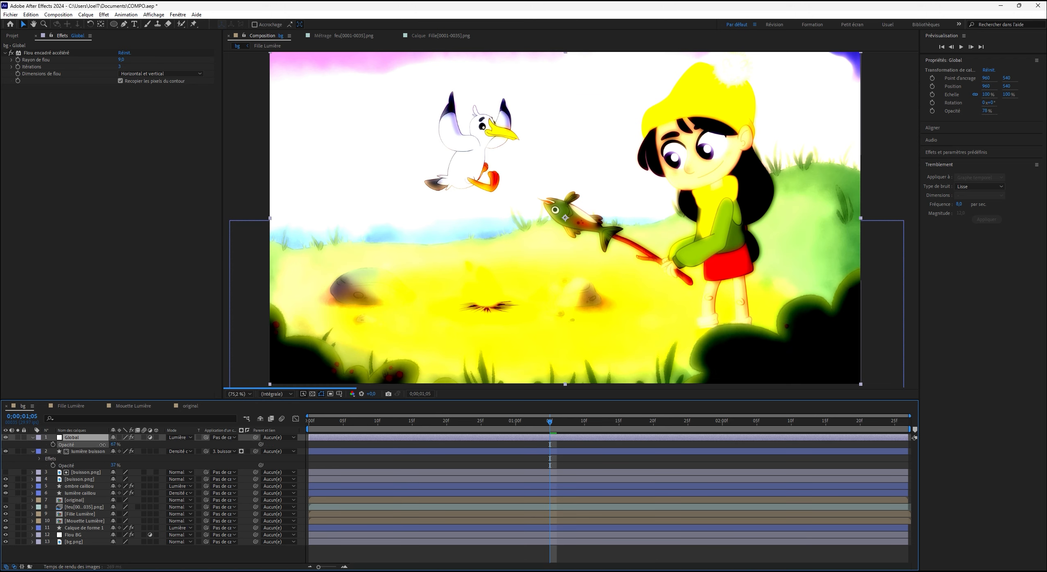
pyautogui.moveTo(115, 445); pyautogui.dragTo(91, 447)
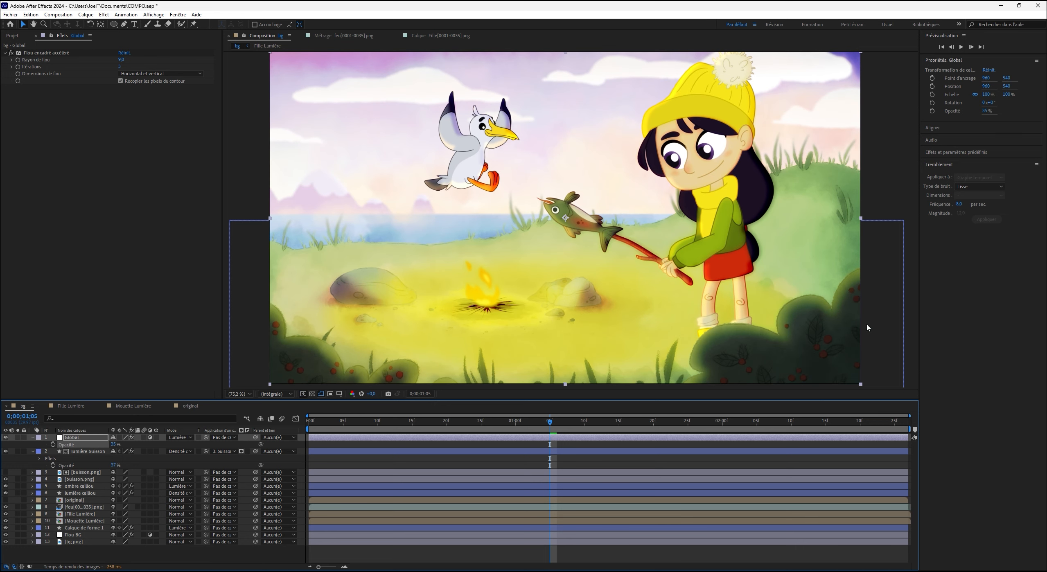
# Blend the Global layer with Densité couleur + at about 45% opacity and compare the scene with and without it.
pyautogui.click(183, 437)
pyautogui.click(223, 117)
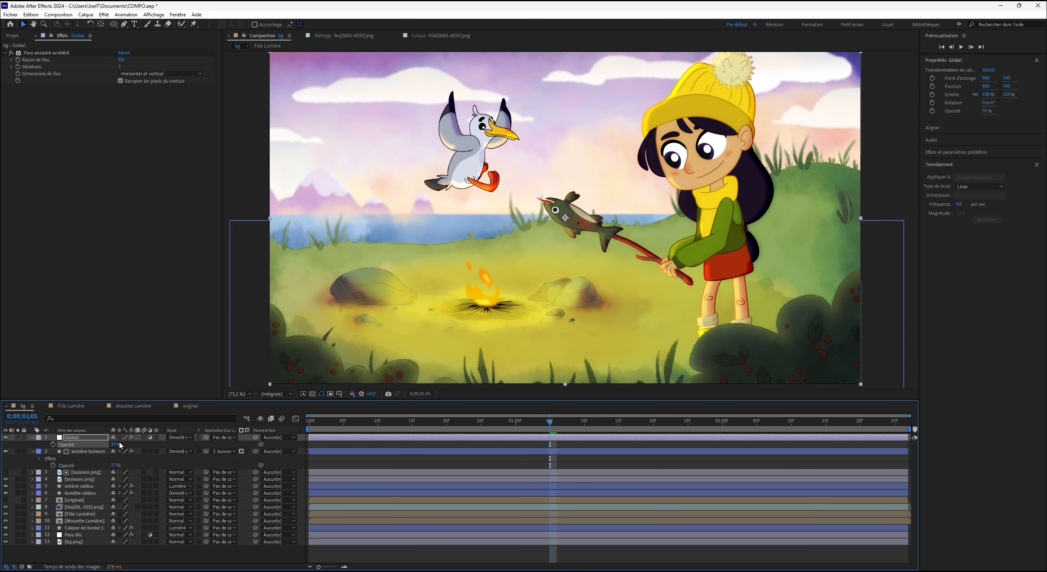
pyautogui.moveTo(114, 445); pyautogui.dragTo(122, 446)
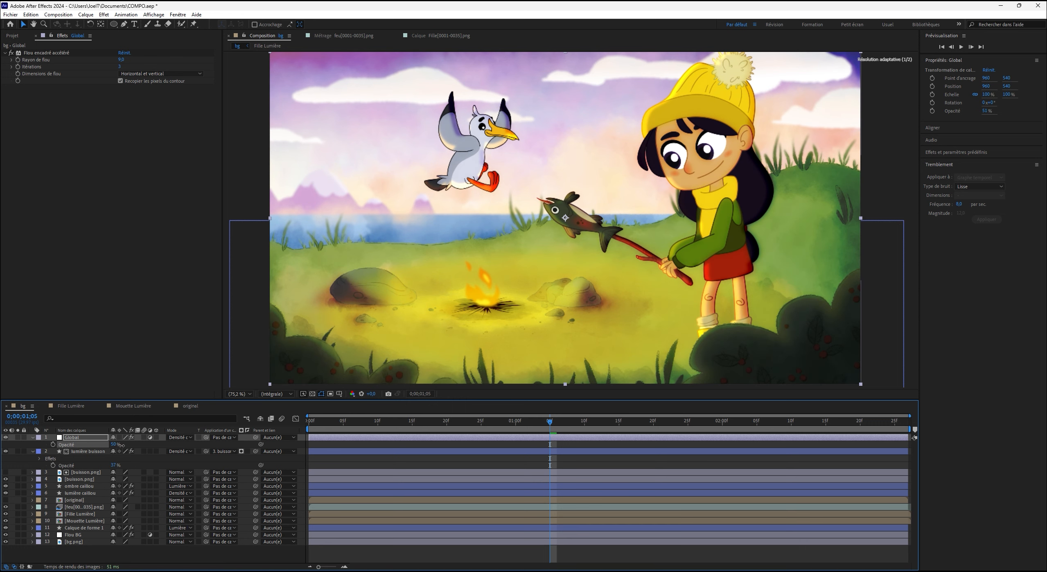
pyautogui.click(6, 438)
pyautogui.click(6, 438)
pyautogui.click(6, 438)
pyautogui.click(6, 438)
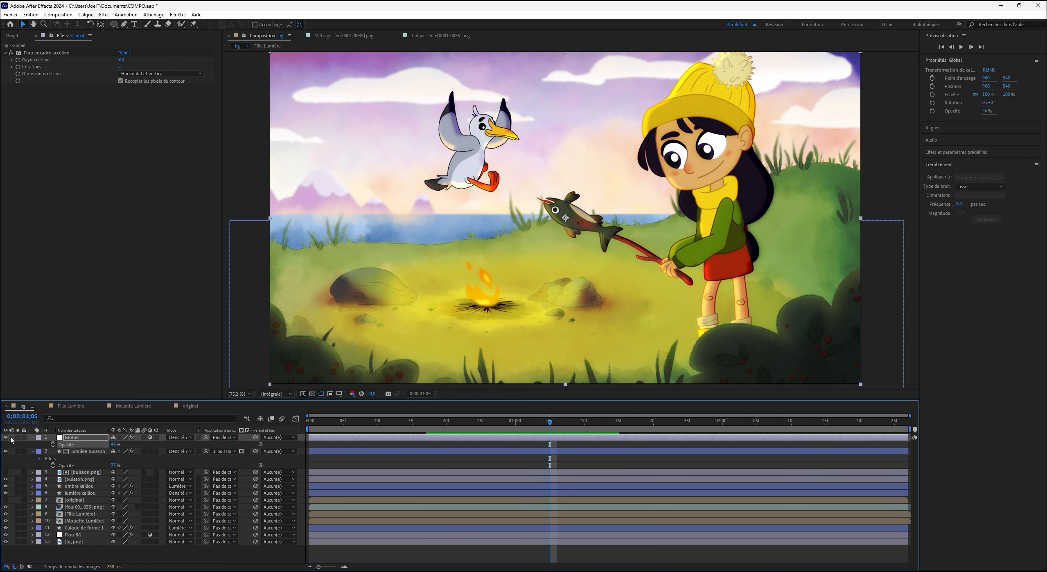
# Try Densité linéaire + and Produit blending on the Global layer, comparing them with Densité couleur +.
pyautogui.click(177, 438)
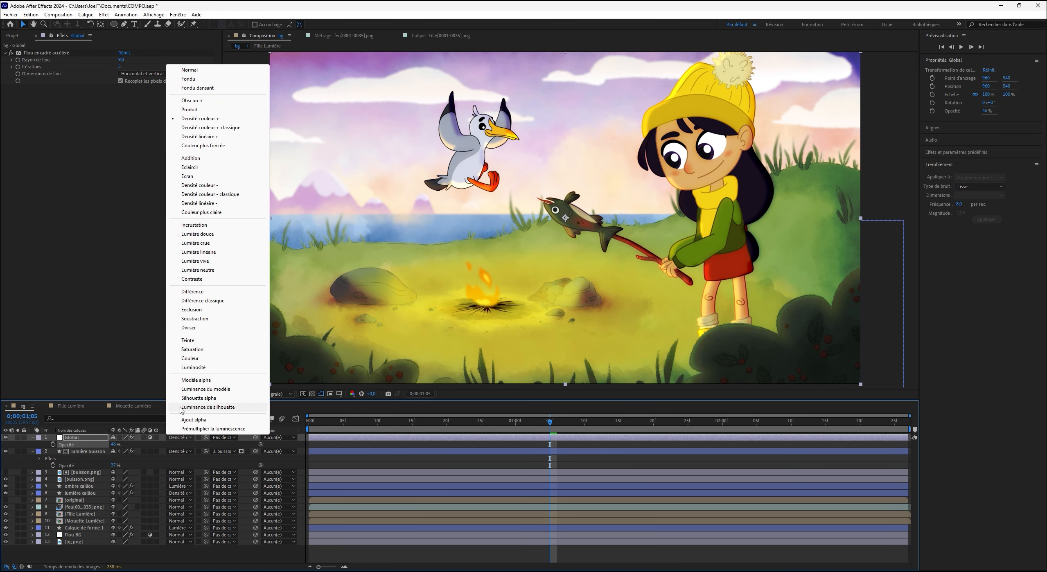
pyautogui.click(224, 136)
pyautogui.click(176, 438)
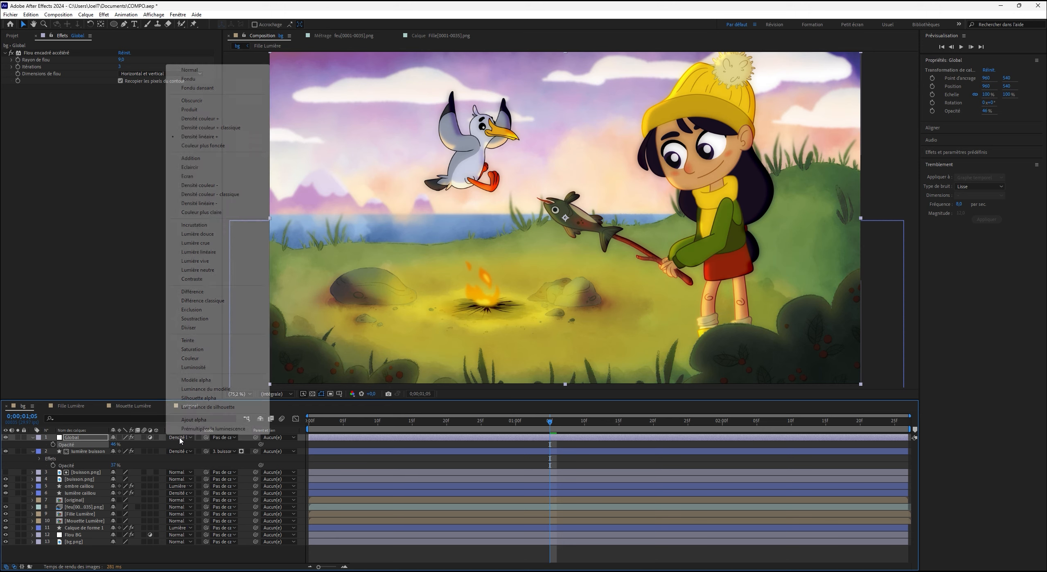
pyautogui.click(193, 107)
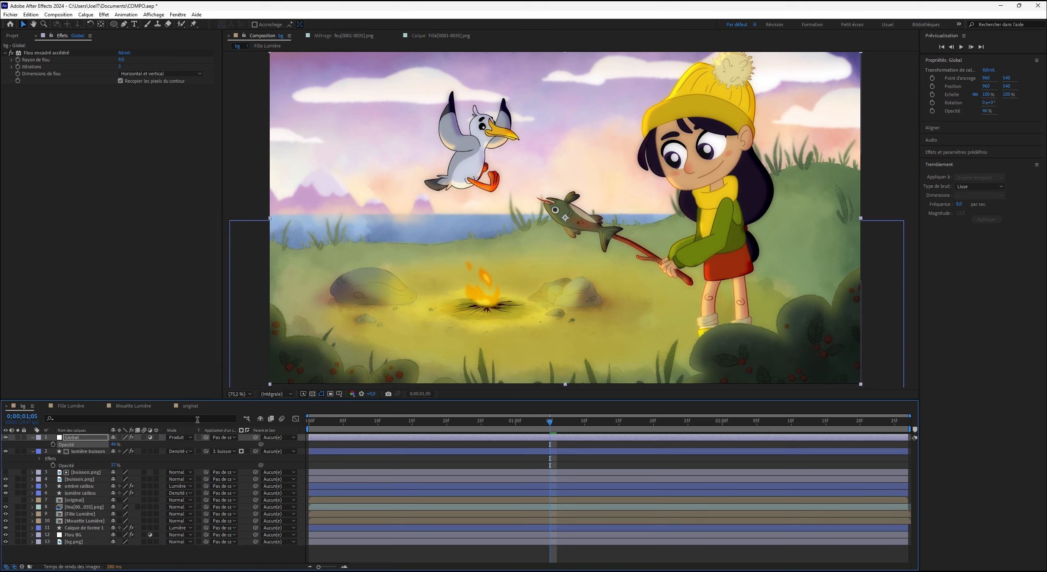
pyautogui.click(177, 437)
pyautogui.click(217, 137)
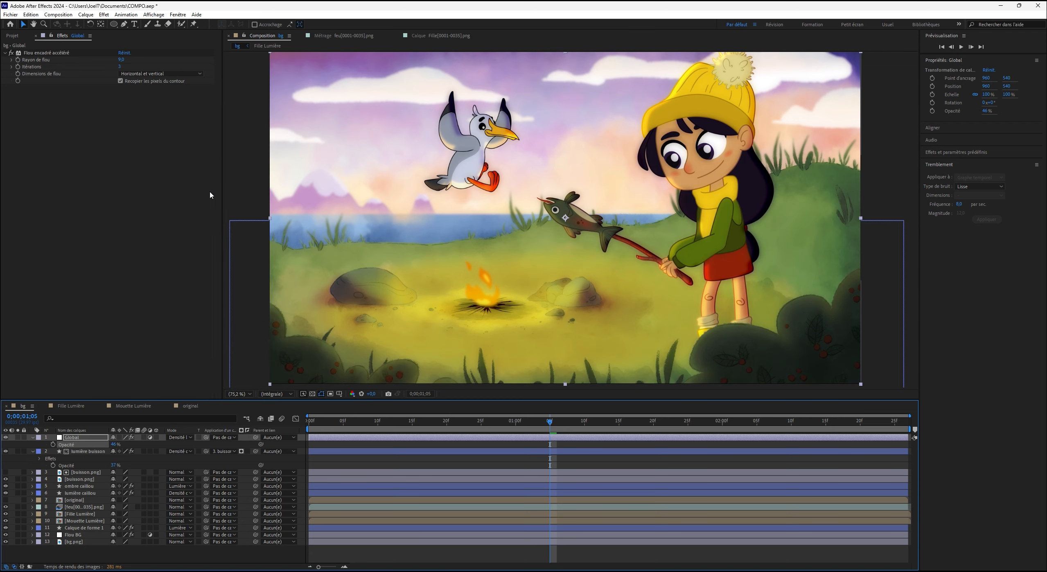
pyautogui.click(177, 438)
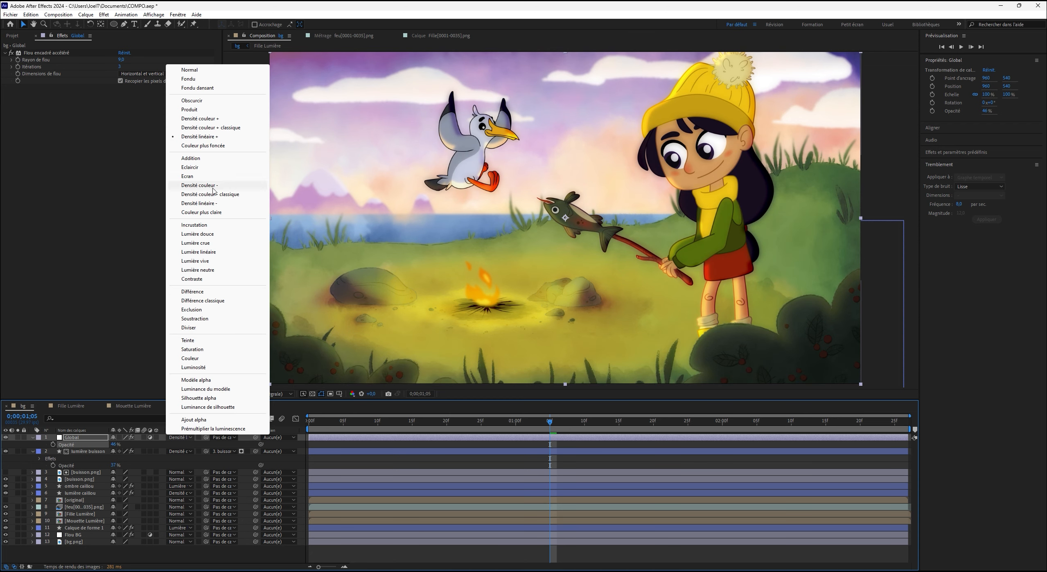
pyautogui.click(216, 120)
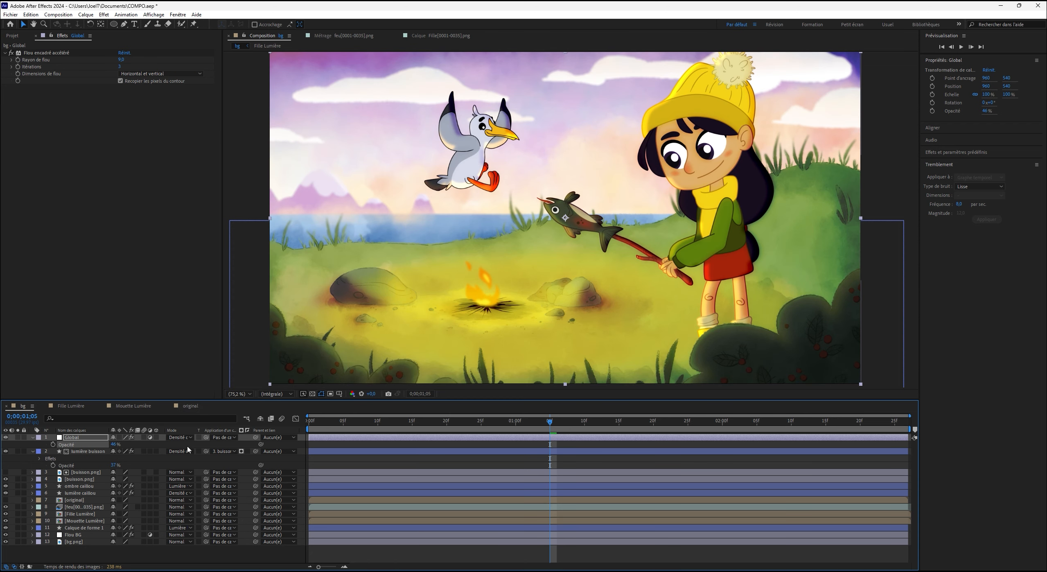
pyautogui.click(183, 438)
pyautogui.click(203, 138)
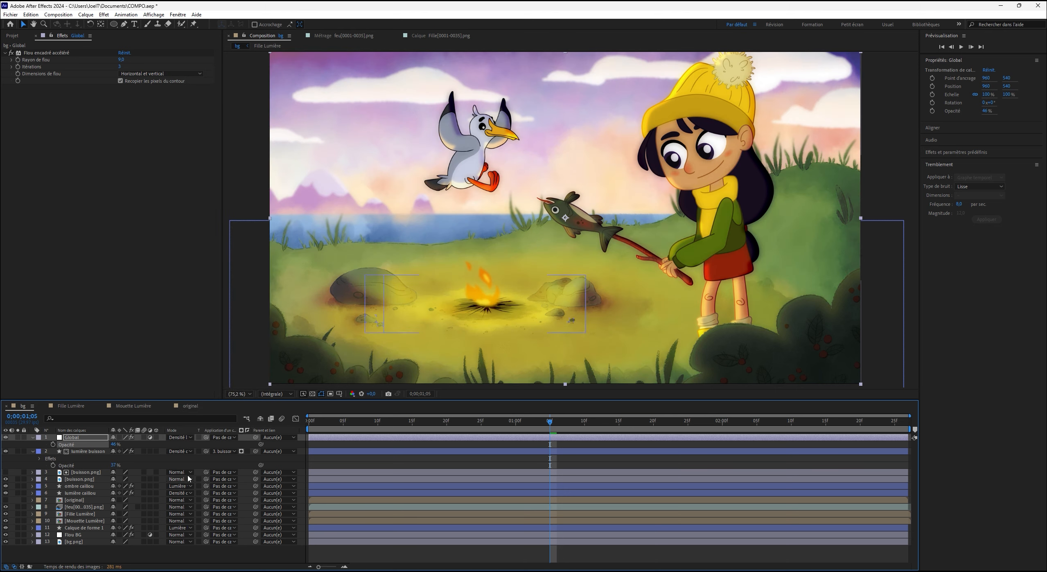
pyautogui.click(181, 438)
pyautogui.click(205, 119)
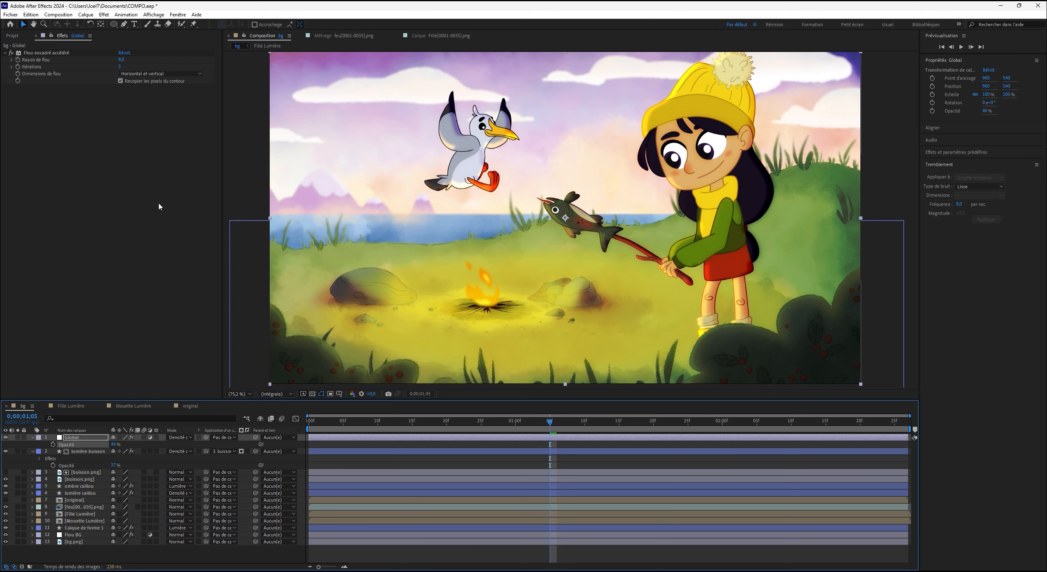
# Collapse the expanded properties of all layers in the bg composition and deselect them.
pyautogui.click(241, 466)
pyautogui.scroll(-1, 633, 167)
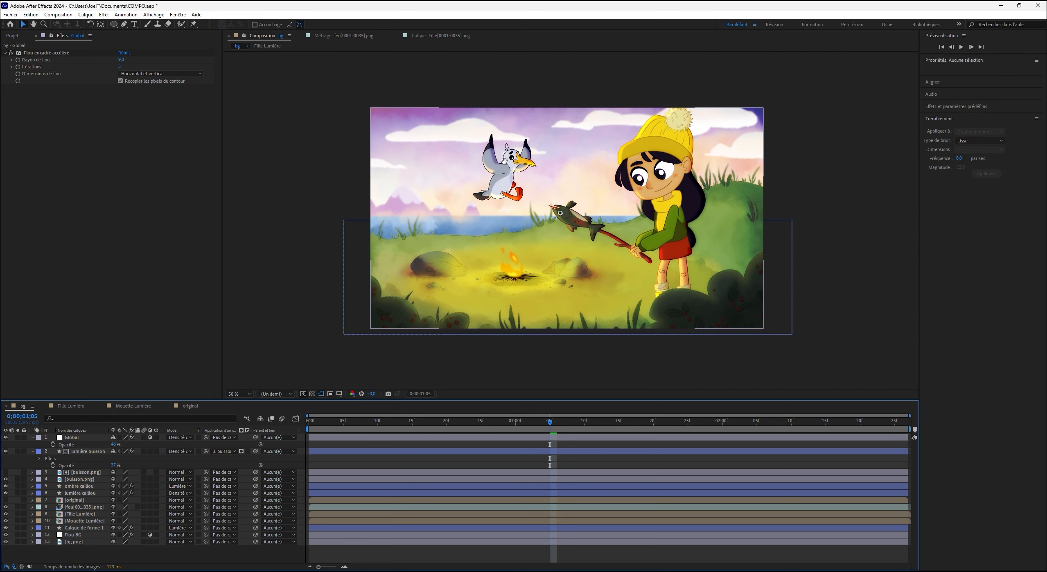
pyautogui.moveTo(519, 160)
pyautogui.mouseDown()
pyautogui.moveTo(491, 178)
pyautogui.moveTo(502, 168)
pyautogui.mouseUp()
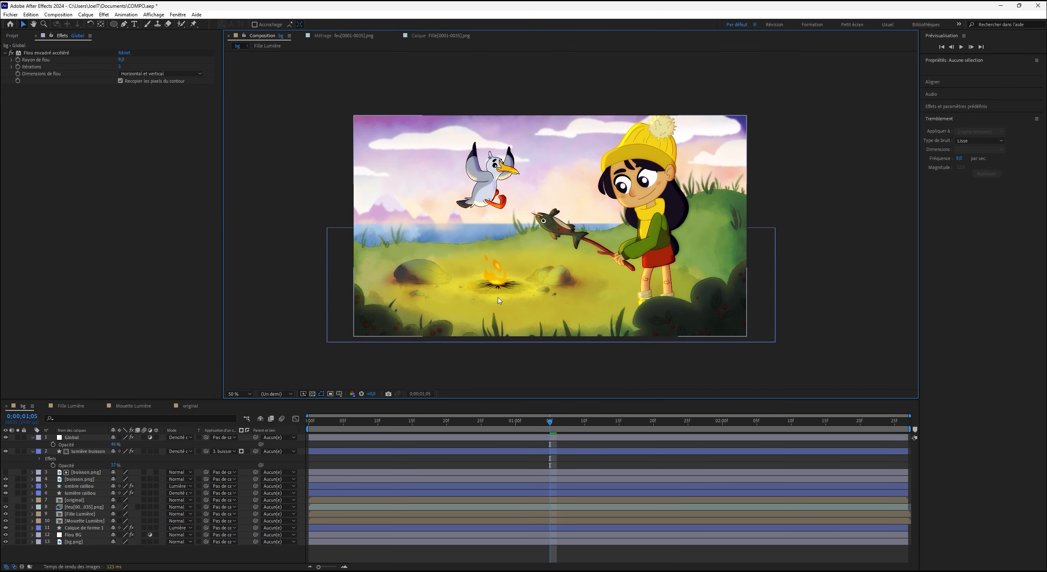
pyautogui.hotkey('ctrl', 'a')
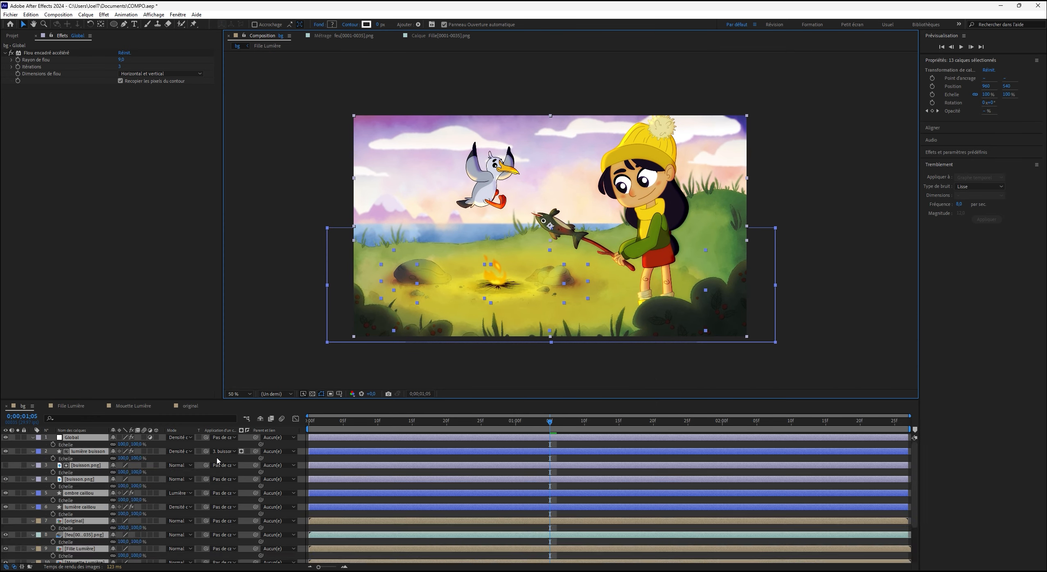
pyautogui.hotkey('ctrl', '`')
pyautogui.click(190, 543)
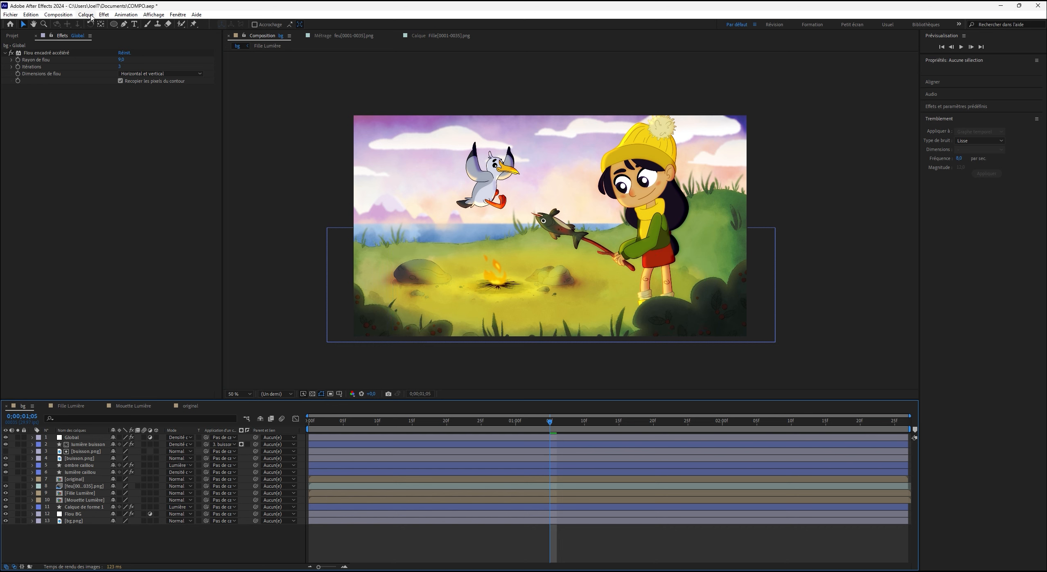
pyautogui.click(115, 25)
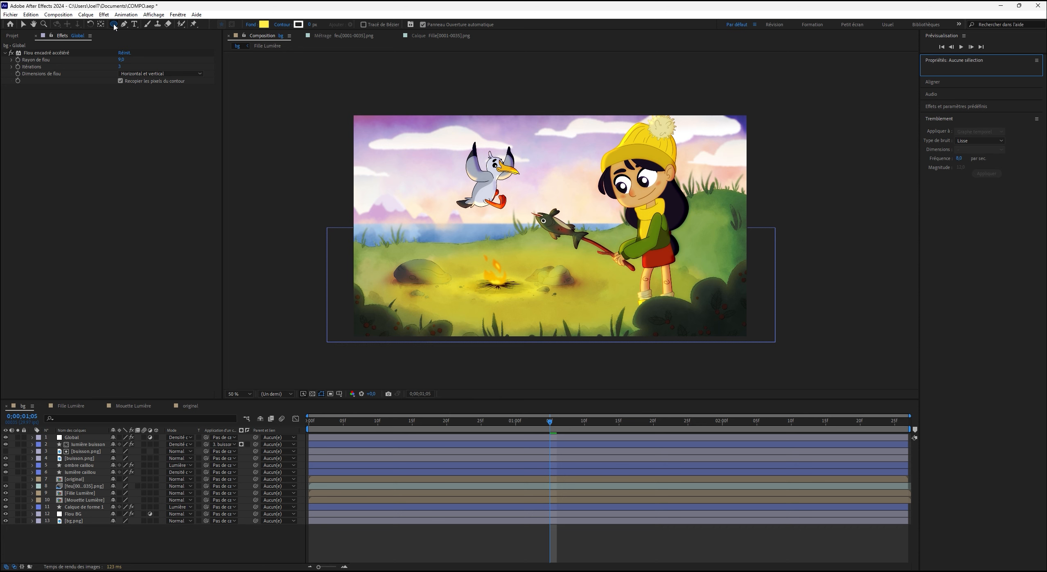
pyautogui.click(264, 24)
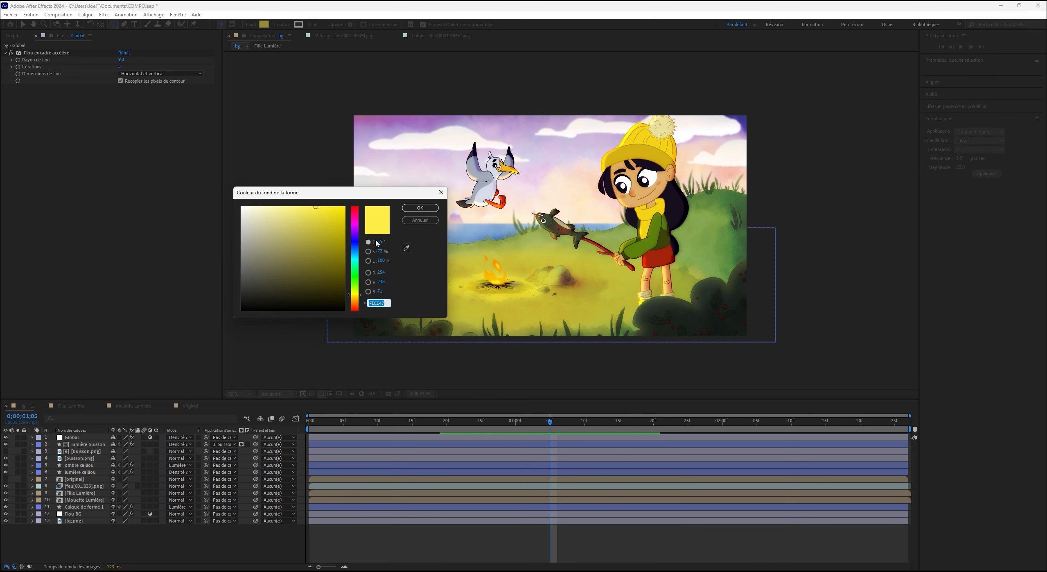
pyautogui.click(354, 234)
pyautogui.moveTo(355, 235)
pyautogui.mouseDown()
pyautogui.moveTo(321, 219)
pyautogui.moveTo(355, 233)
pyautogui.moveTo(321, 232)
pyautogui.moveTo(305, 270)
pyautogui.moveTo(317, 257)
pyautogui.mouseUp()
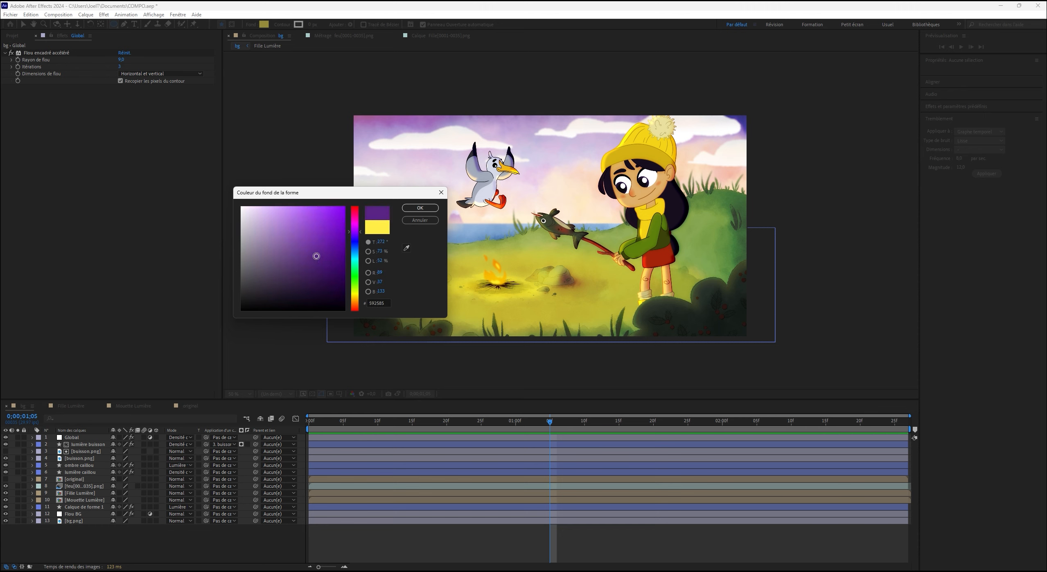
pyautogui.click(419, 208)
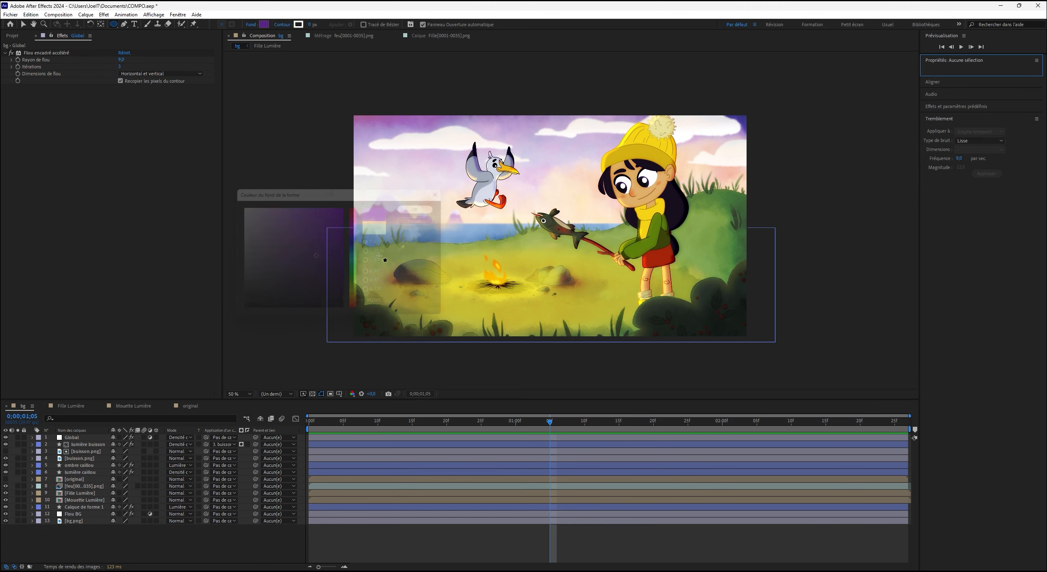
pyautogui.doubleClick(114, 25)
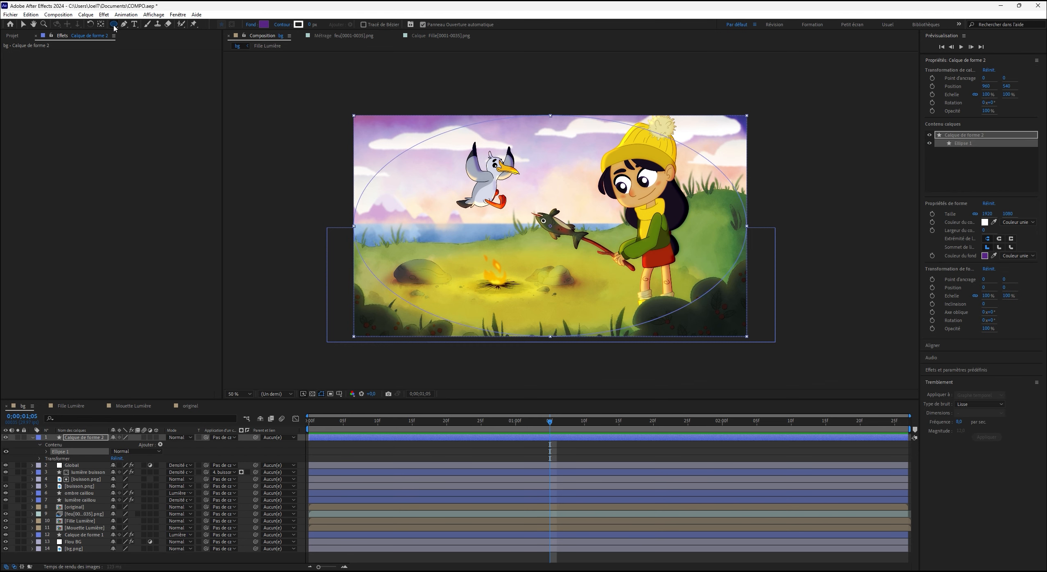
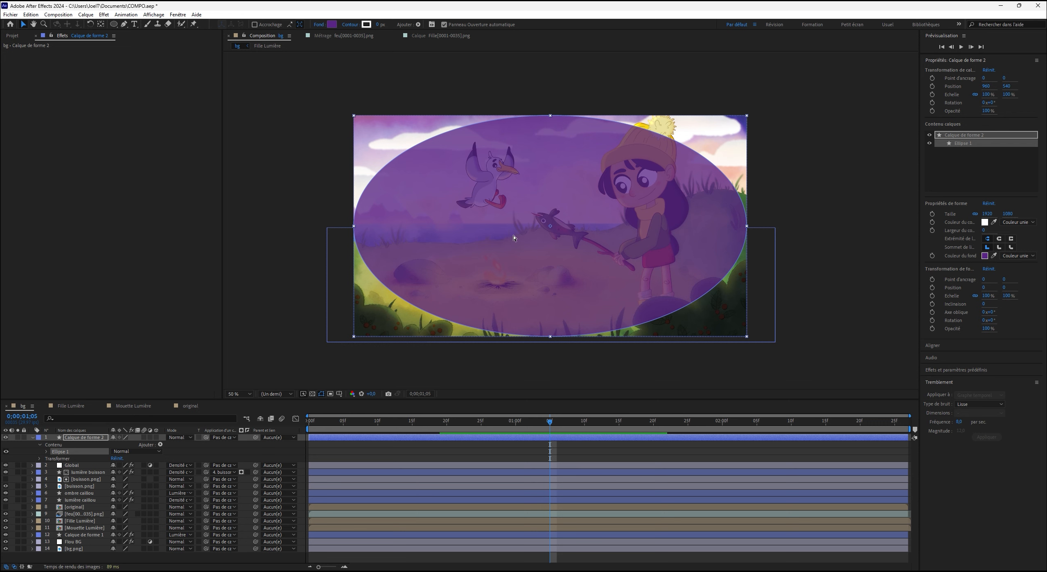
pyautogui.press('Delete')
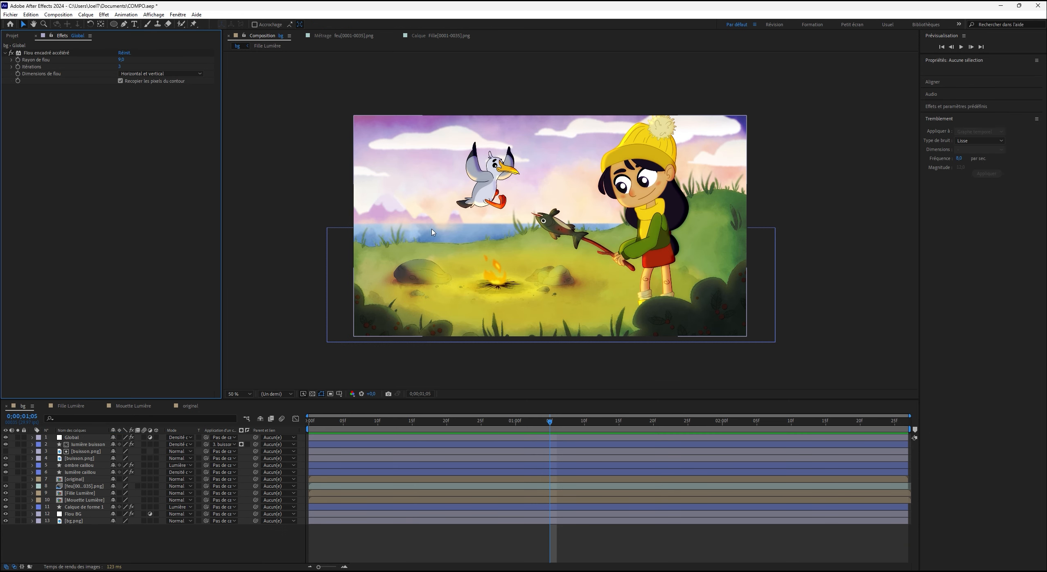
# Create a composition-sized solid layer above all the others in dark purple (54256A).
pyautogui.click(86, 15)
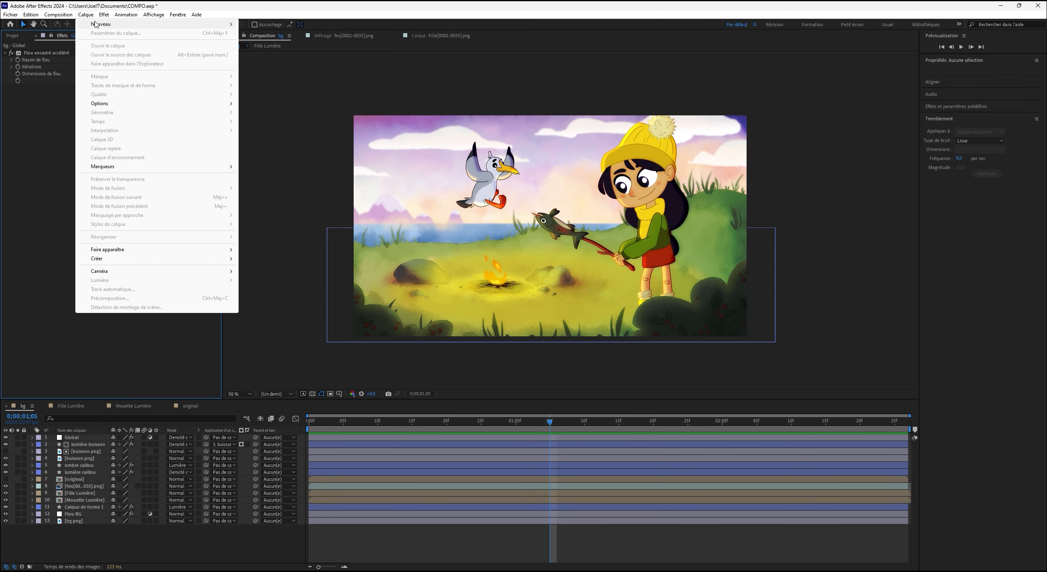
pyautogui.moveTo(97, 24)
pyautogui.click(274, 33)
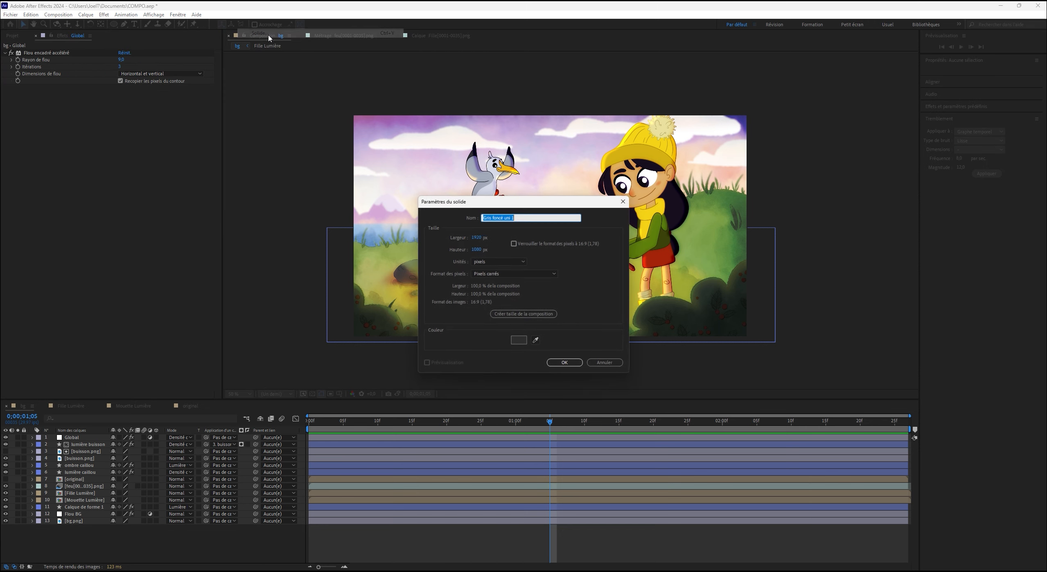
pyautogui.click(523, 342)
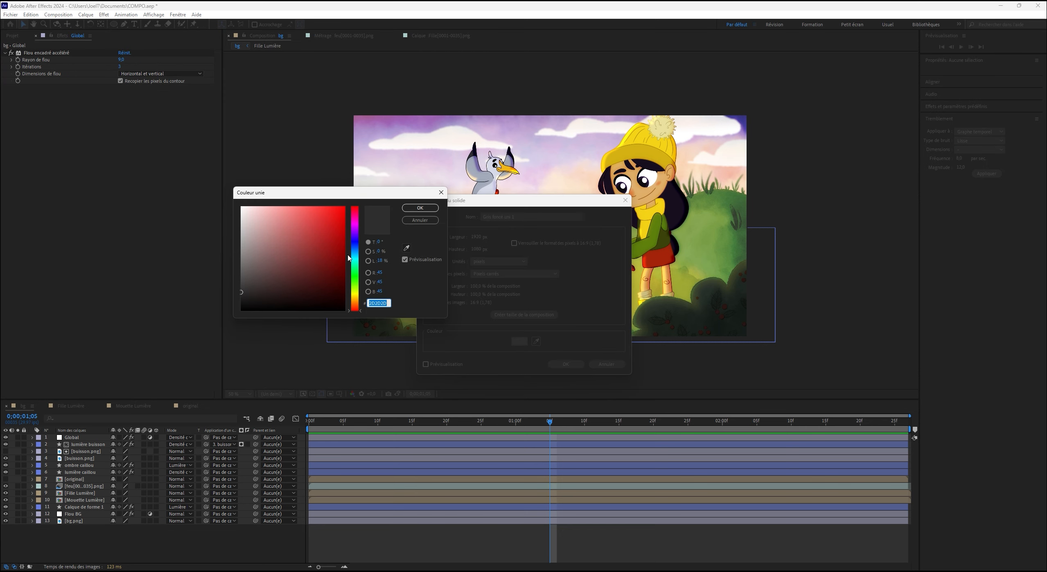
pyautogui.click(354, 231)
pyautogui.moveTo(312, 241)
pyautogui.mouseDown()
pyautogui.moveTo(327, 227)
pyautogui.moveTo(308, 268)
pyautogui.mouseUp()
pyautogui.click(420, 208)
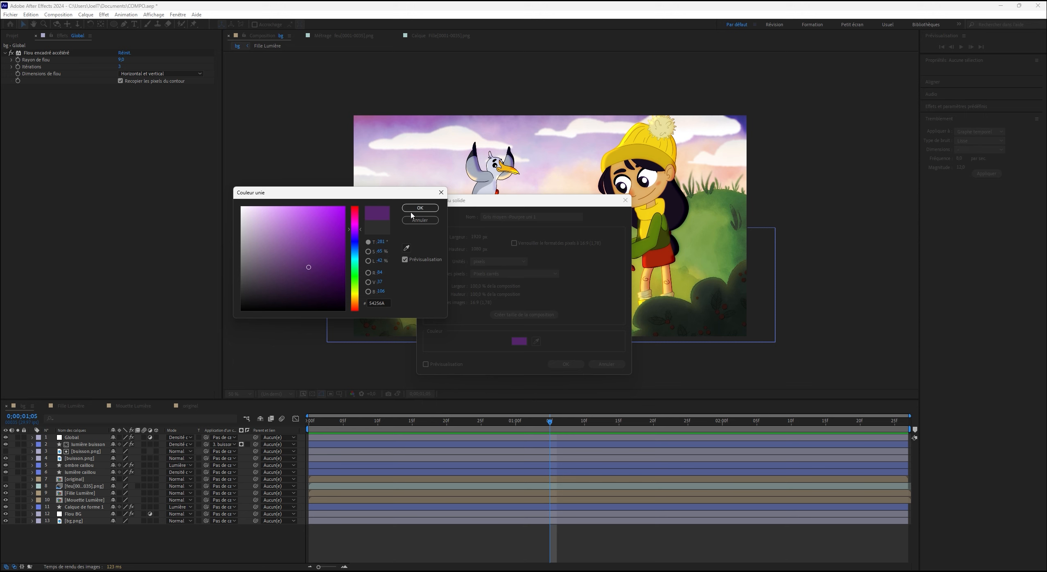
pyautogui.click(560, 365)
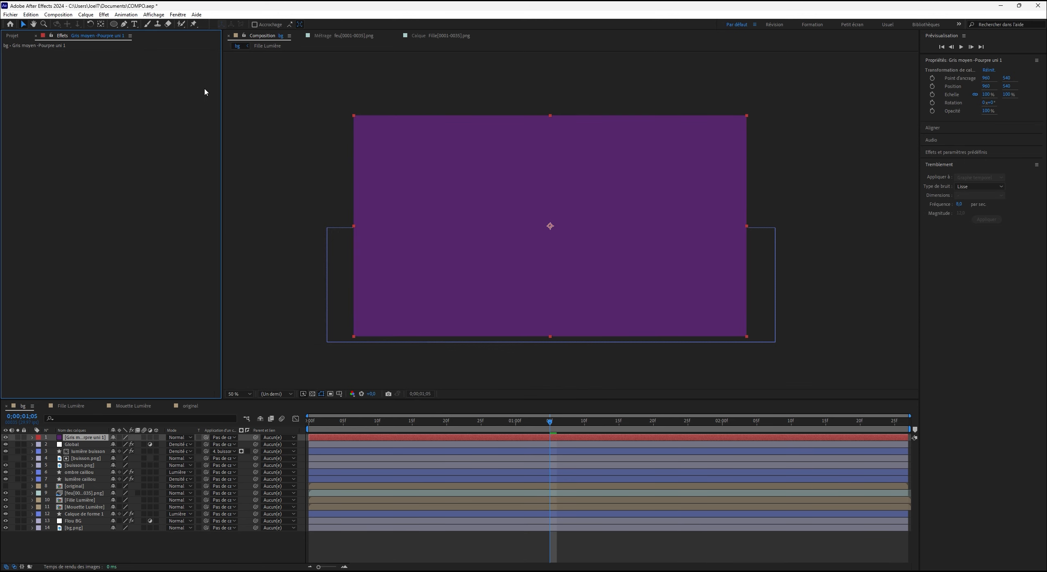
# Add a full-frame elliptical mask to the purple solid, invert it and feather it by about 114 pixels.
pyautogui.doubleClick(115, 25)
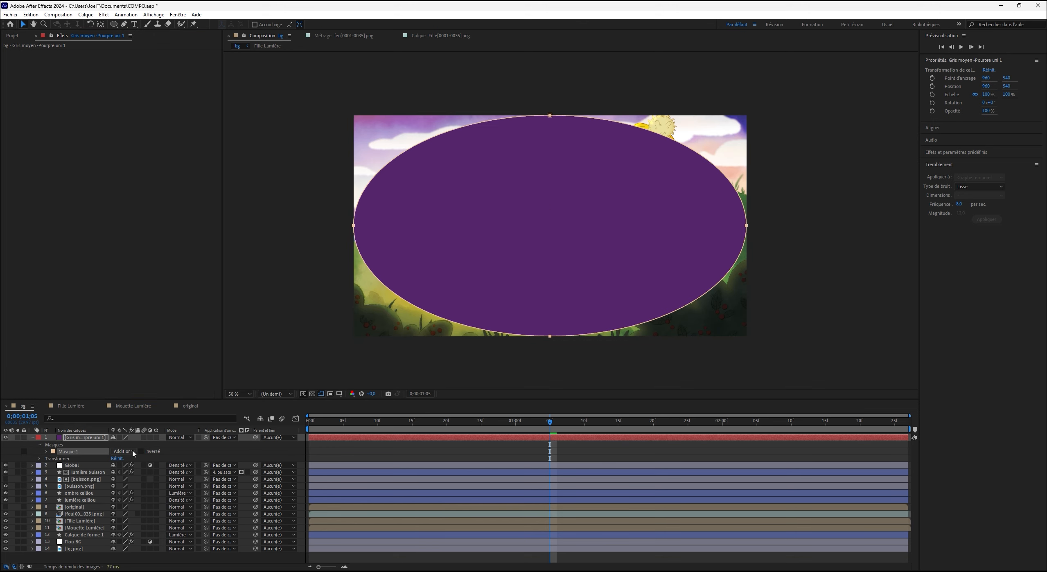
pyautogui.click(141, 452)
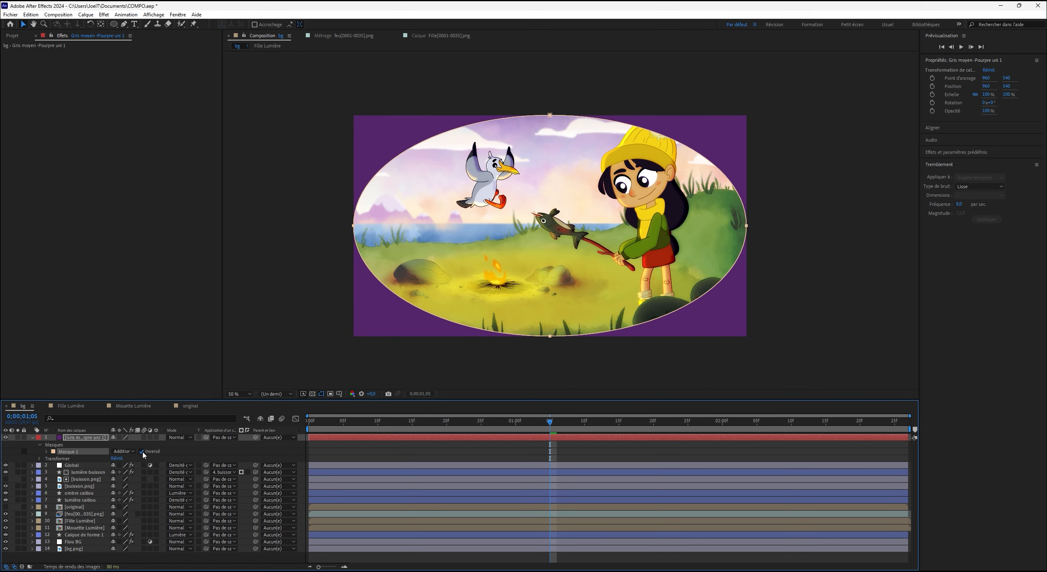
pyautogui.click(47, 452)
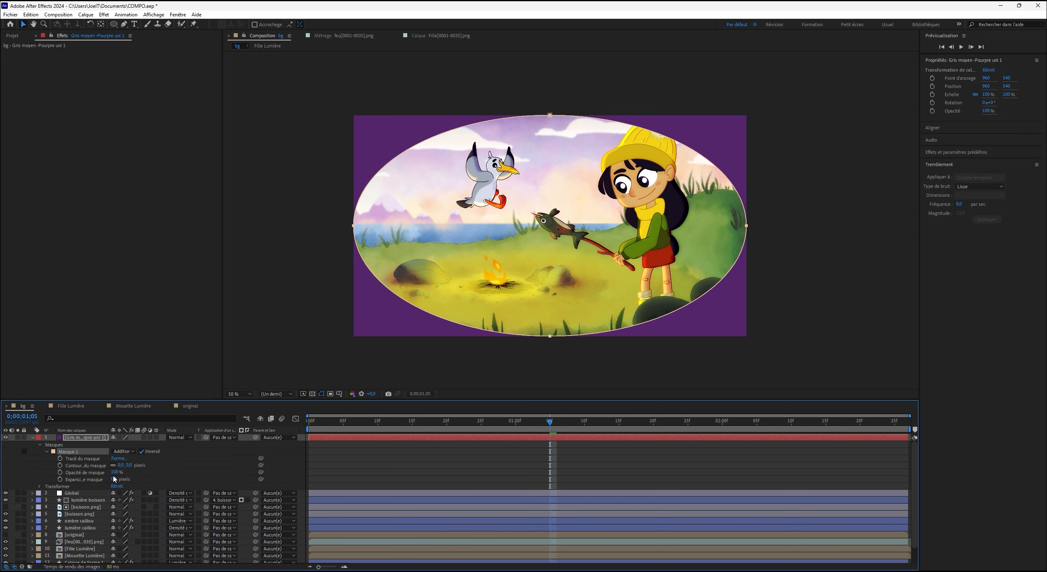
pyautogui.moveTo(129, 466); pyautogui.dragTo(169, 468)
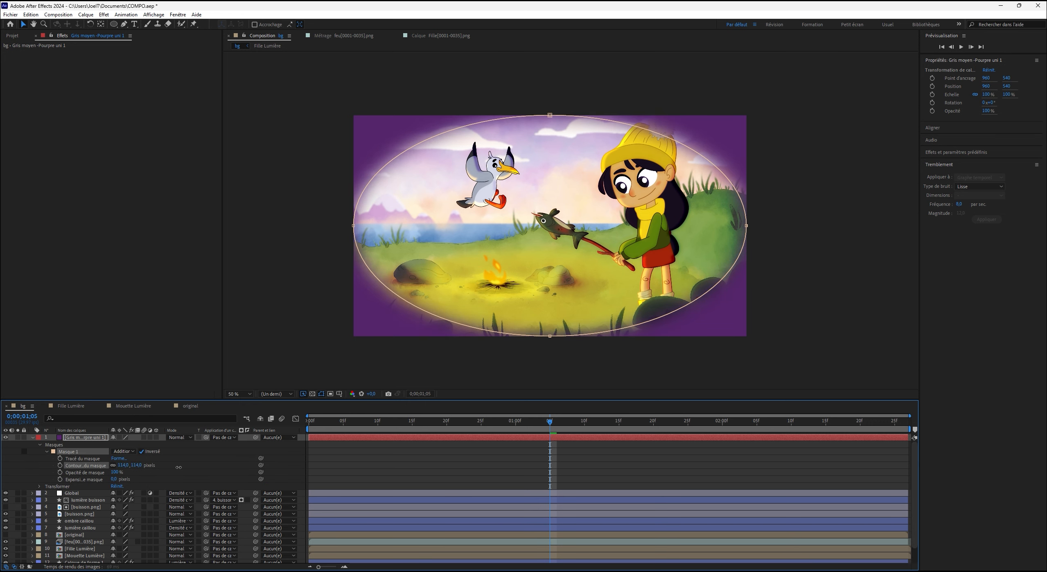
# Blend the masked purple solid with Densité couleur + and lower its opacity to about 23%.
pyautogui.click(179, 437)
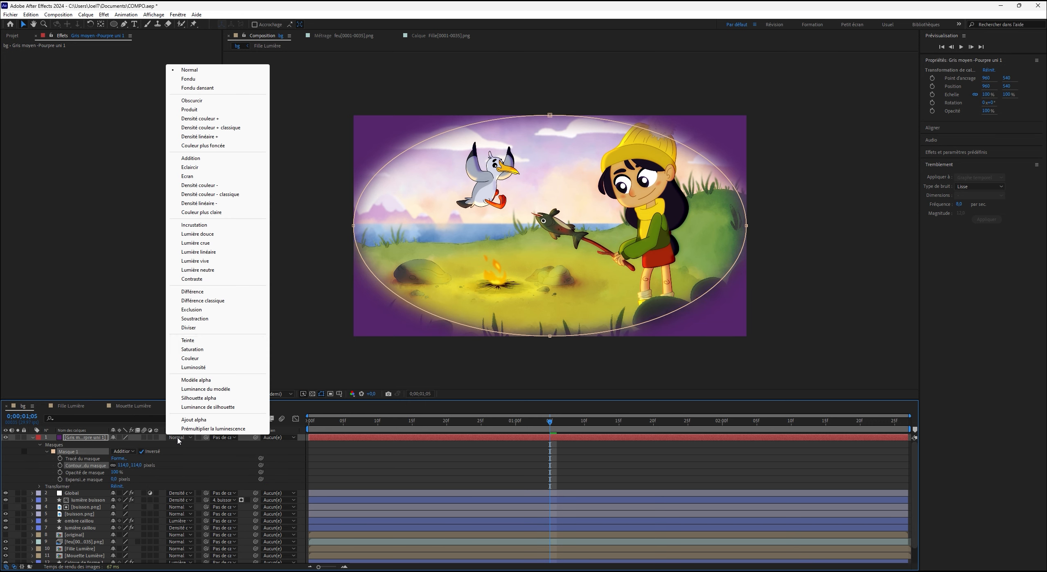
pyautogui.click(223, 120)
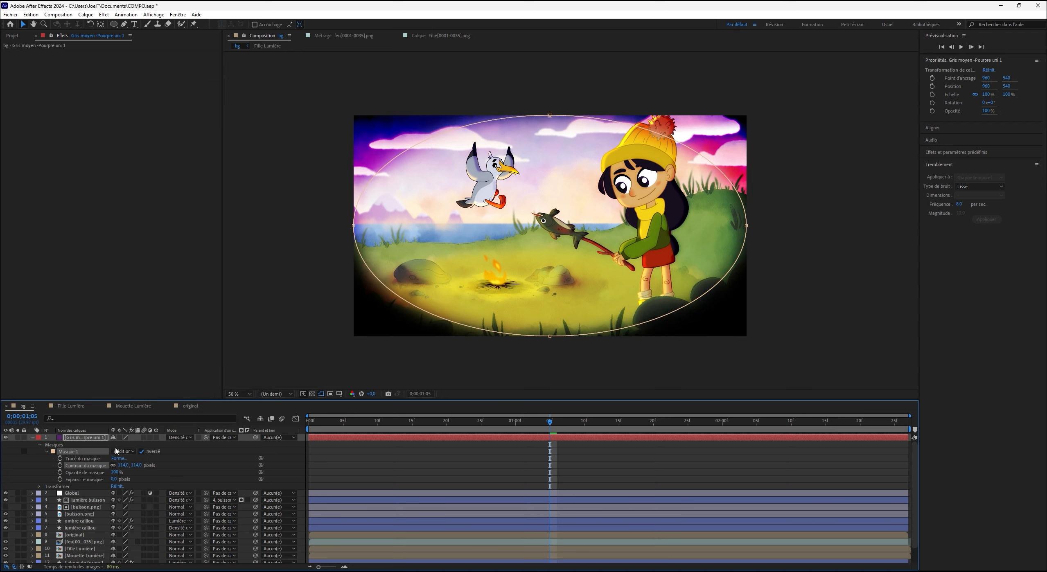
pyautogui.press('t')
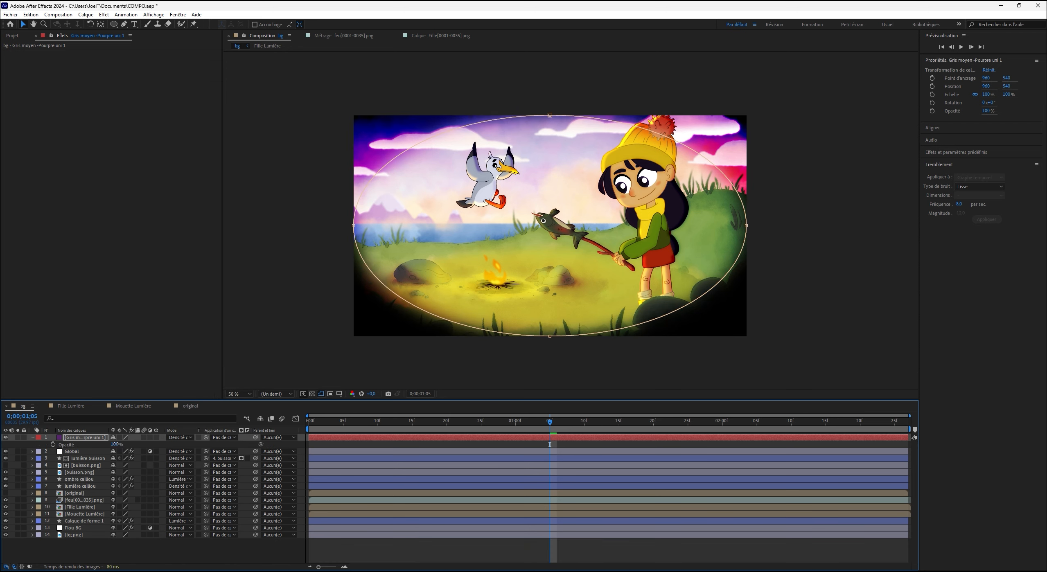
pyautogui.moveTo(116, 445); pyautogui.dragTo(91, 451)
pyautogui.moveTo(93, 452); pyautogui.dragTo(95, 460)
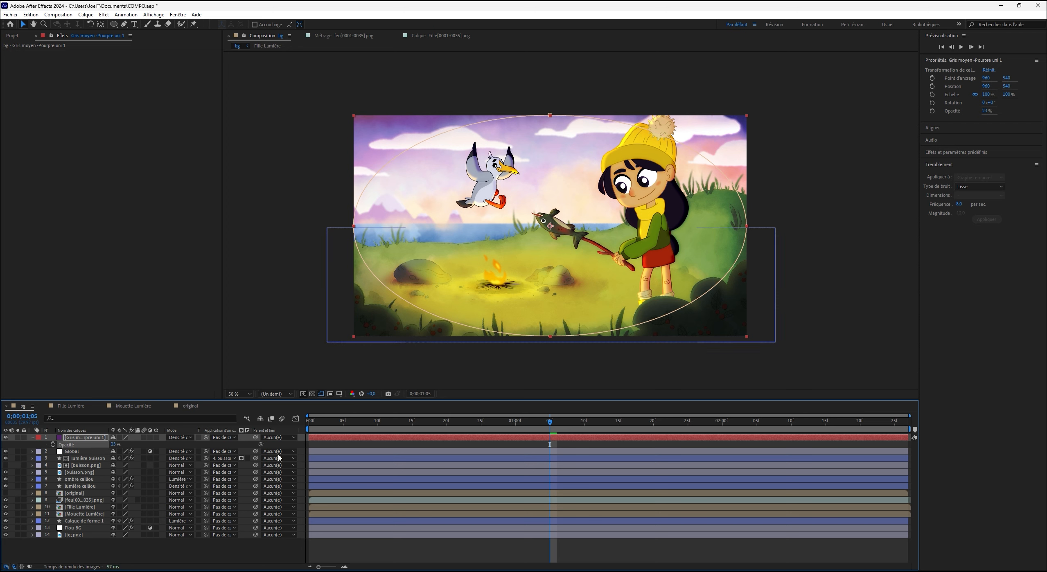
pyautogui.click(317, 445)
# Preview the animation from the start and move the purple vignette solid directly below the Global layer.
pyautogui.click(332, 423)
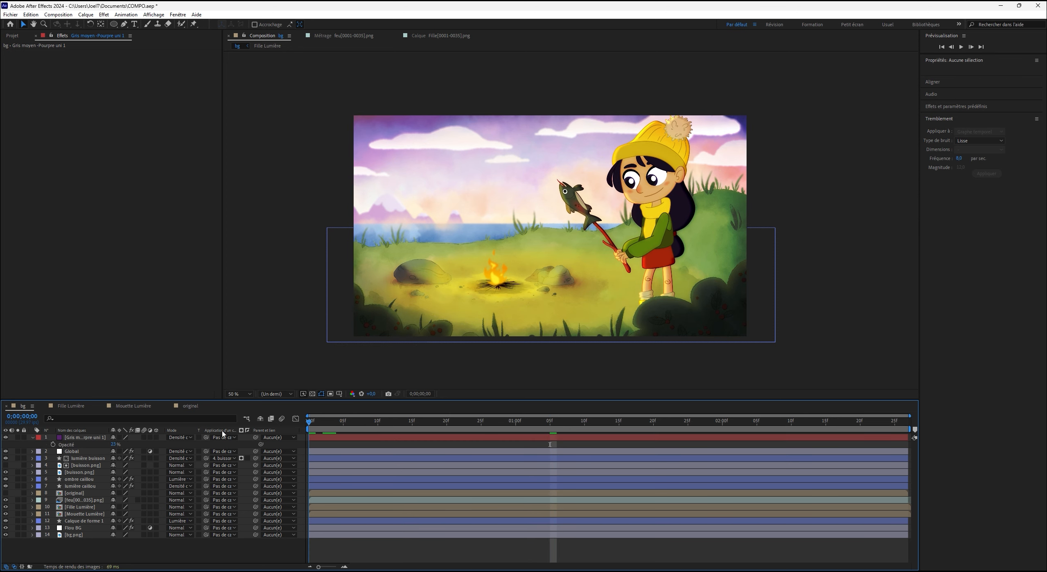
pyautogui.press('Home')
pyautogui.press('space')
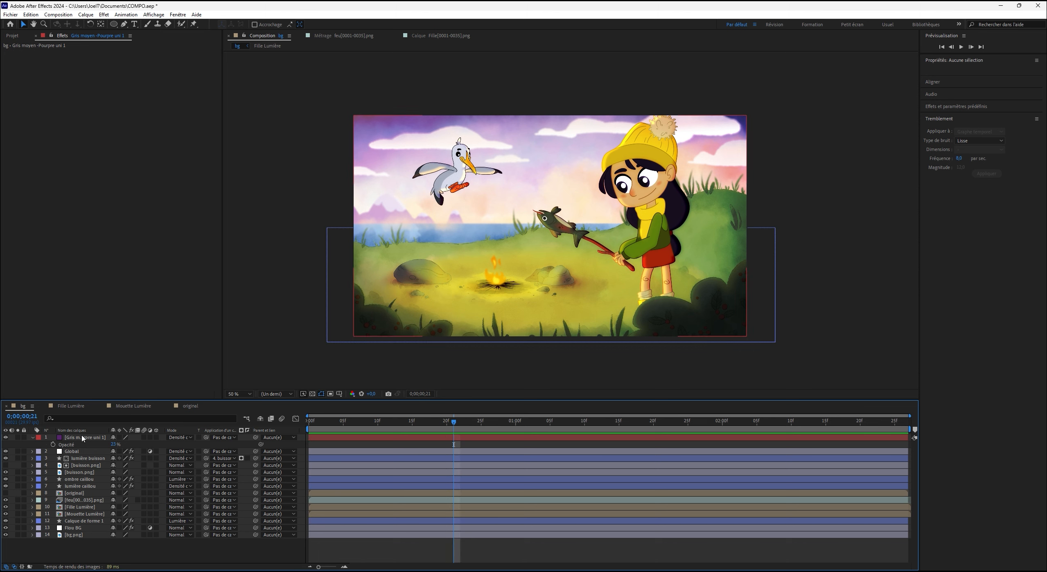
pyautogui.moveTo(93, 437); pyautogui.dragTo(95, 452)
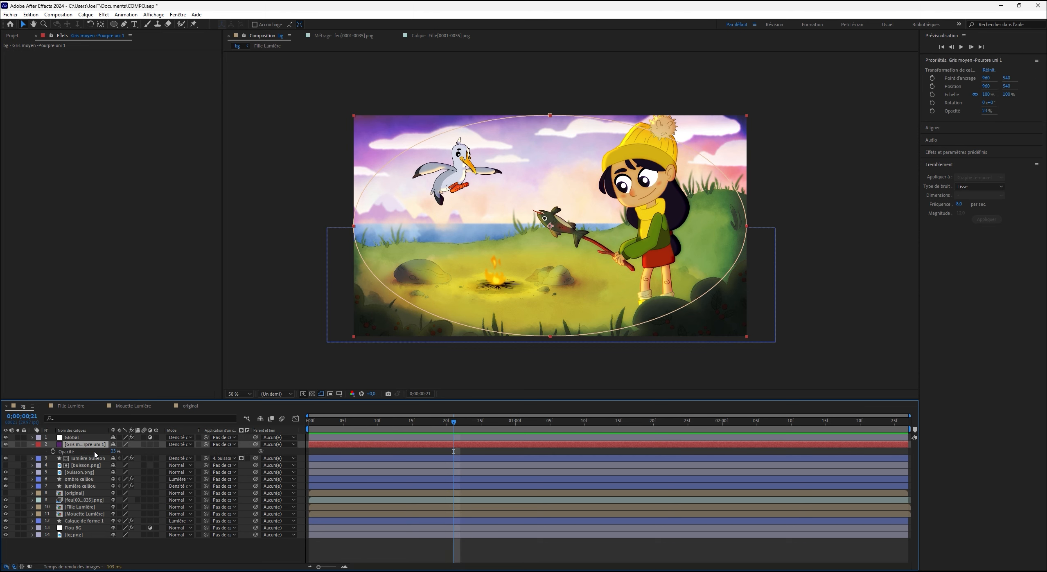
# Move the original layer above all the others and toggle its visibility to compare the untreated image with the composite.
pyautogui.click(109, 553)
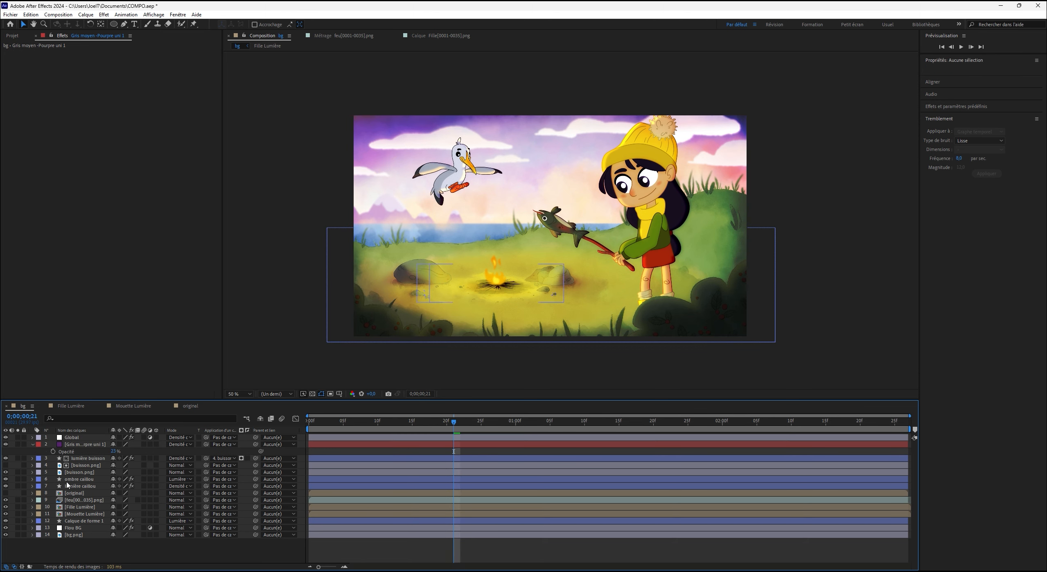
pyautogui.moveTo(82, 494); pyautogui.dragTo(88, 436)
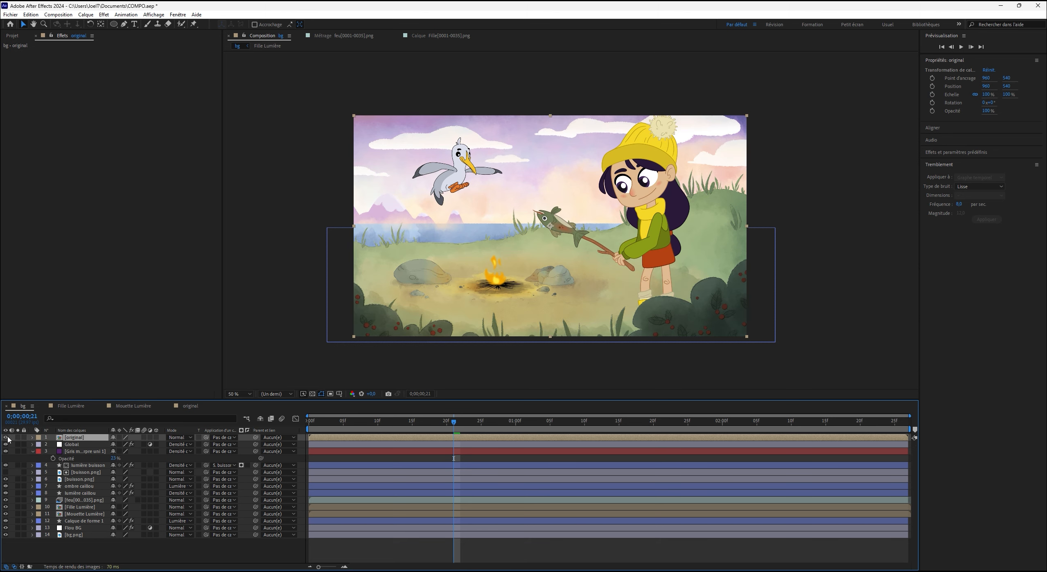
pyautogui.click(13, 438)
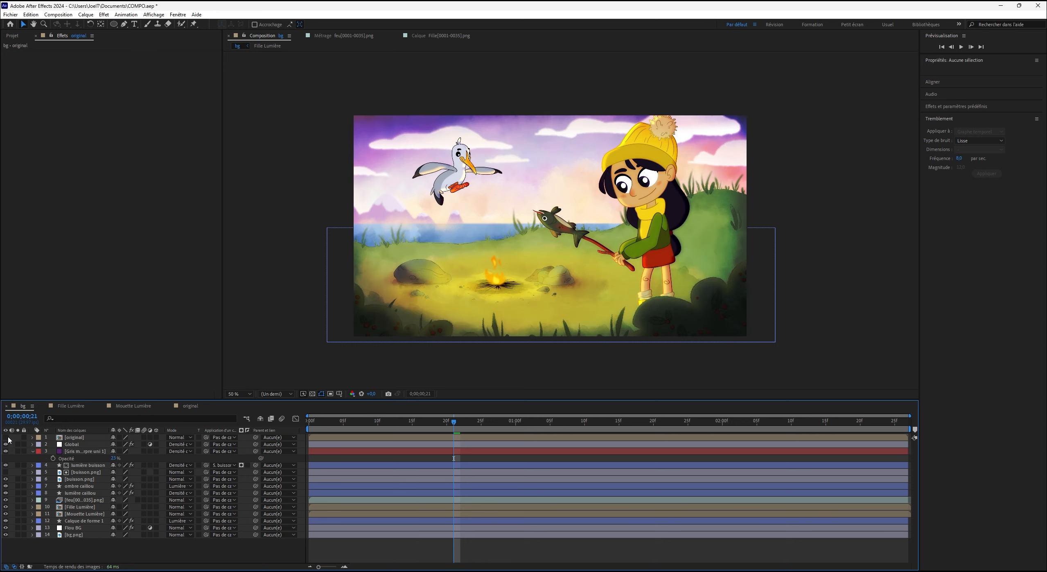
# Preview the finished campfire animation with the original layer hidden.
pyautogui.press('space')
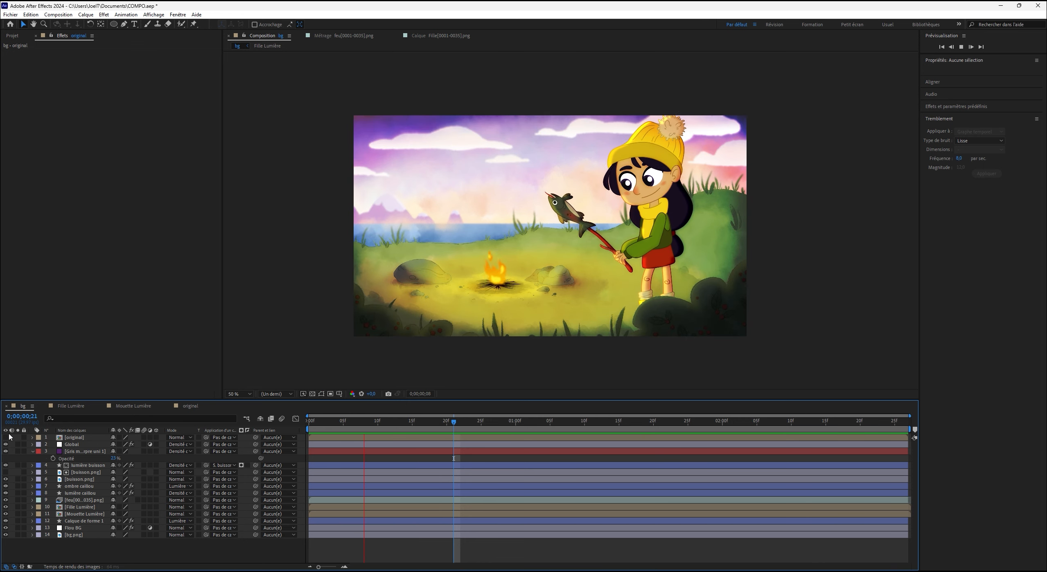
pyautogui.press('space')
pyautogui.click(58, 14)
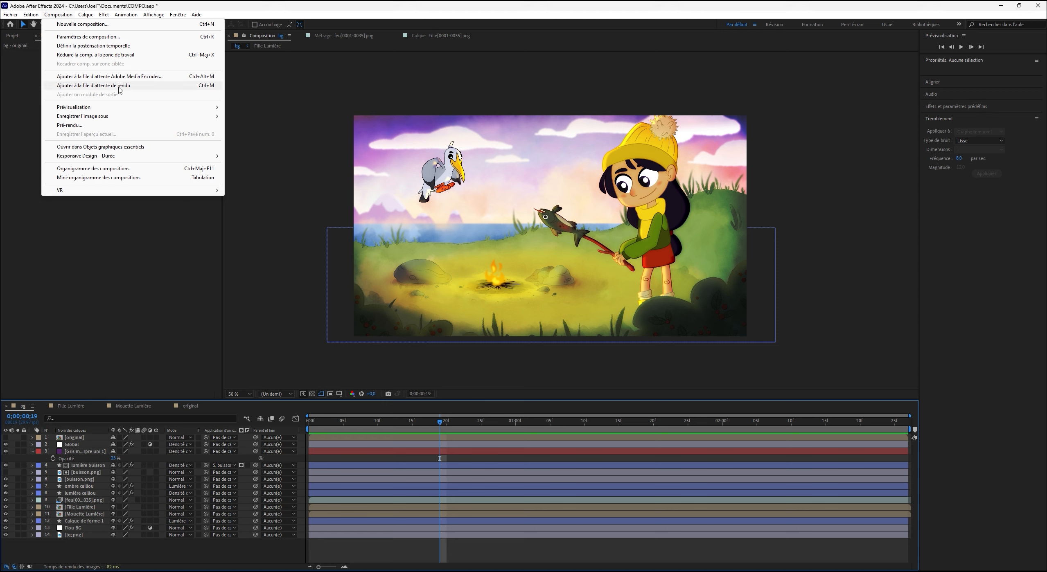
pyautogui.click(130, 306)
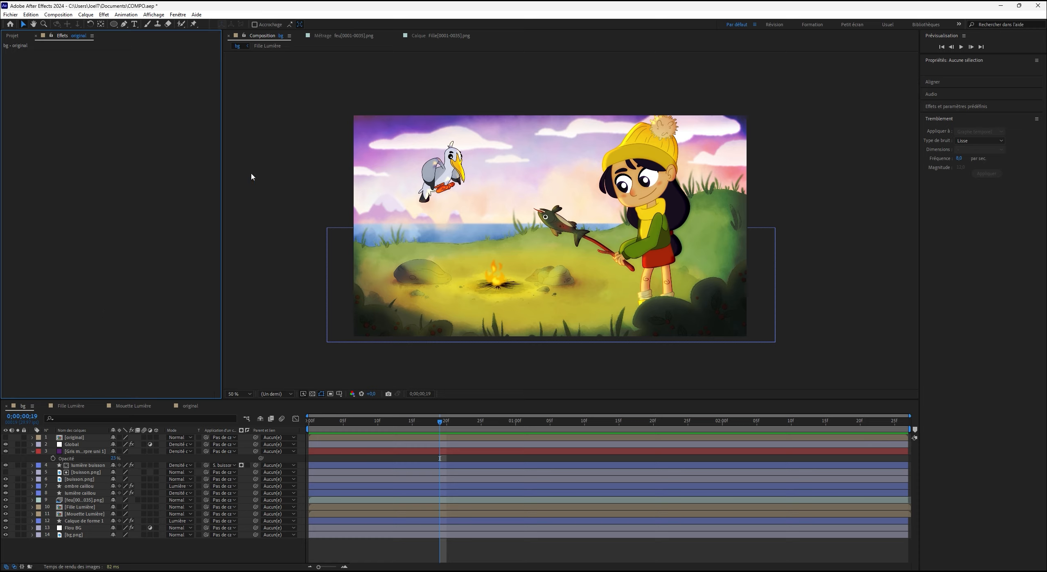
pyautogui.click(499, 16)
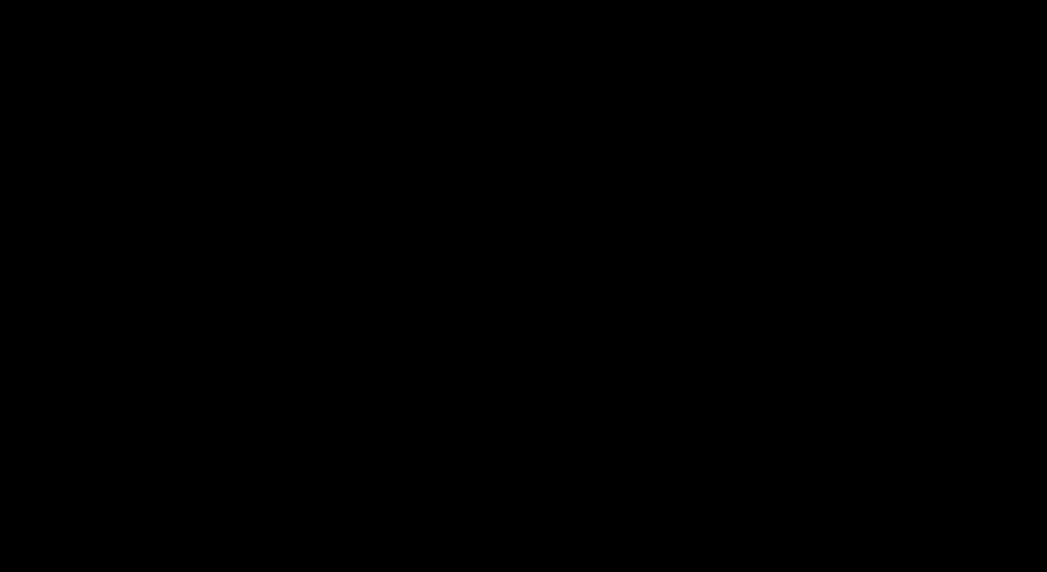